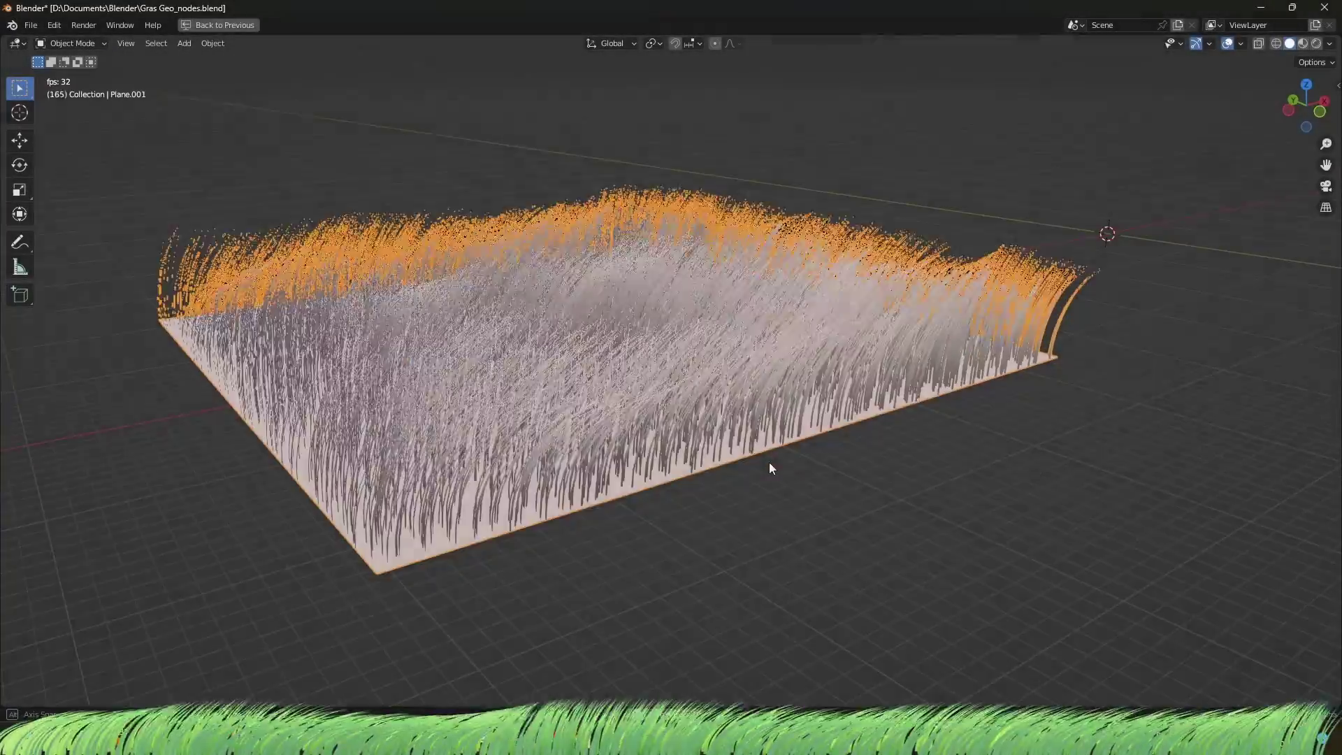
# Examine the finished grass field on the plane up close and from several angles while its animation plays
pyautogui.moveTo(769, 462); pyautogui.dragTo(776, 465, button='middle')
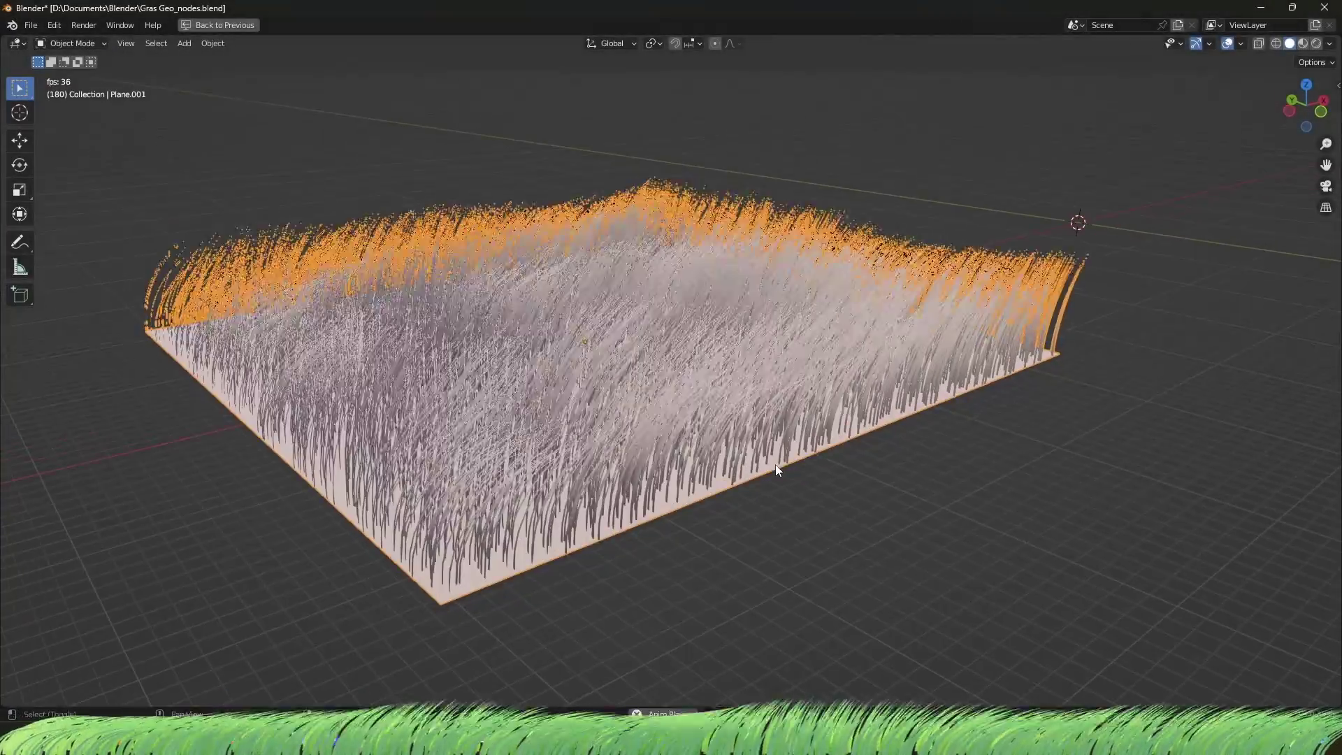
pyautogui.keyDown('shift'); pyautogui.moveTo(875, 452); pyautogui.dragTo(842, 467, button='middle'); pyautogui.keyUp('shift')
pyautogui.scroll(2, 866, 465)
pyautogui.scroll(-6, 841, 467)
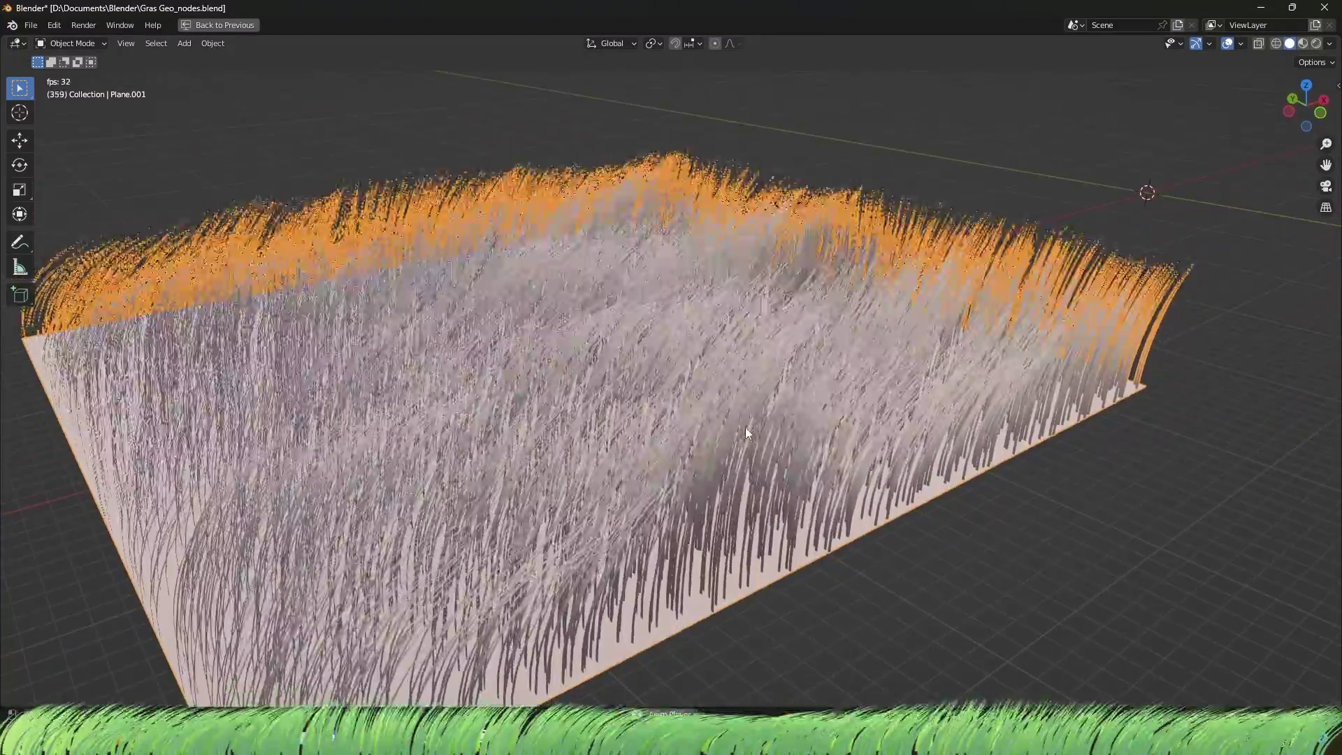
pyautogui.scroll(3, 723, 449)
pyautogui.keyDown('shift'); pyautogui.moveTo(723, 444); pyautogui.dragTo(739, 472, button='middle'); pyautogui.keyUp('shift')
pyautogui.scroll(2, 668, 457)
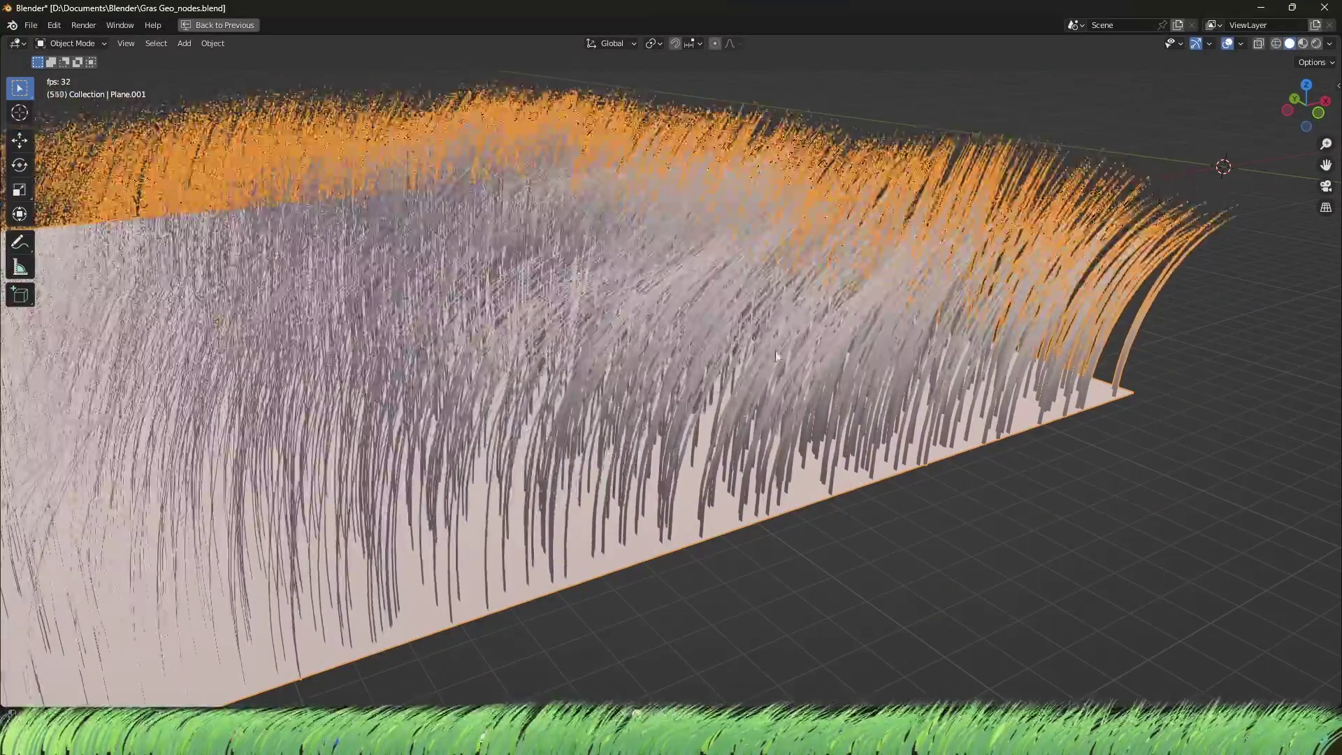
pyautogui.scroll(-4, 781, 384)
pyautogui.moveTo(779, 384); pyautogui.dragTo(828, 413, button='middle')
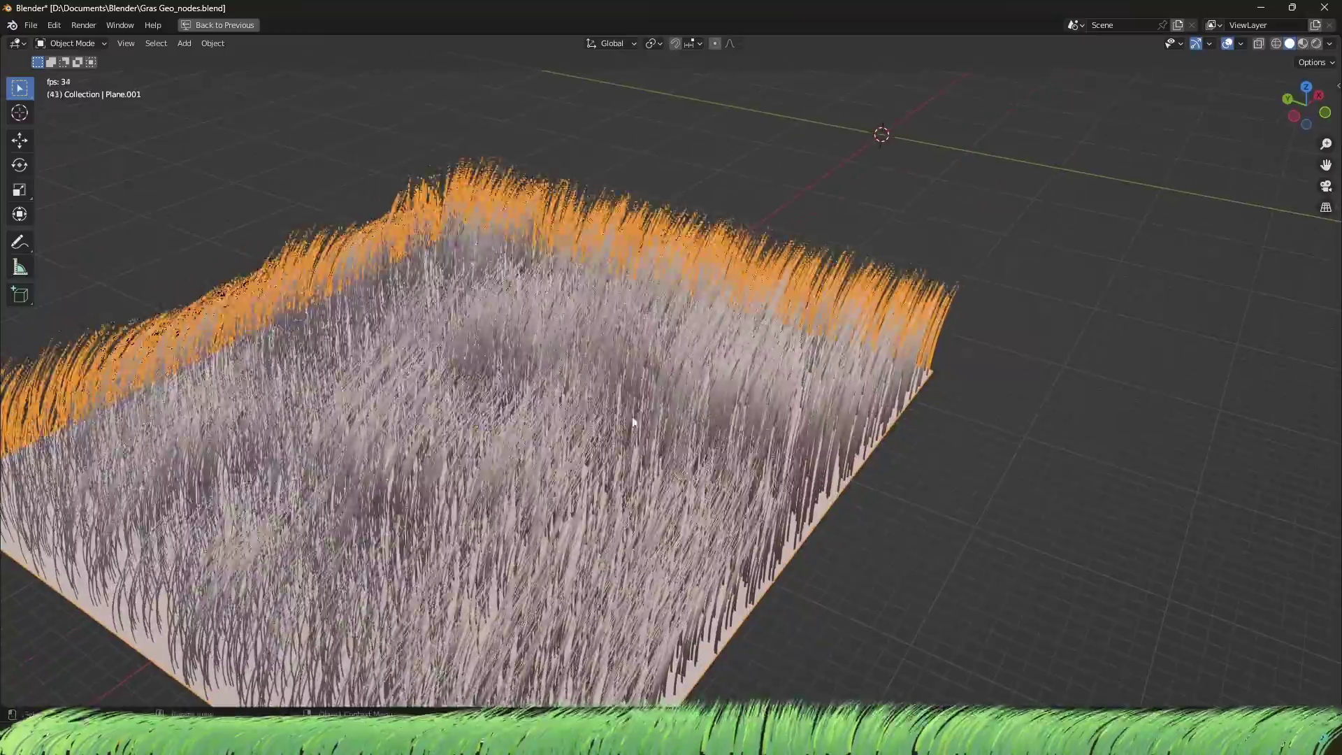
pyautogui.moveTo(716, 381); pyautogui.dragTo(637, 346, button='middle')
pyautogui.scroll(3, 780, 466)
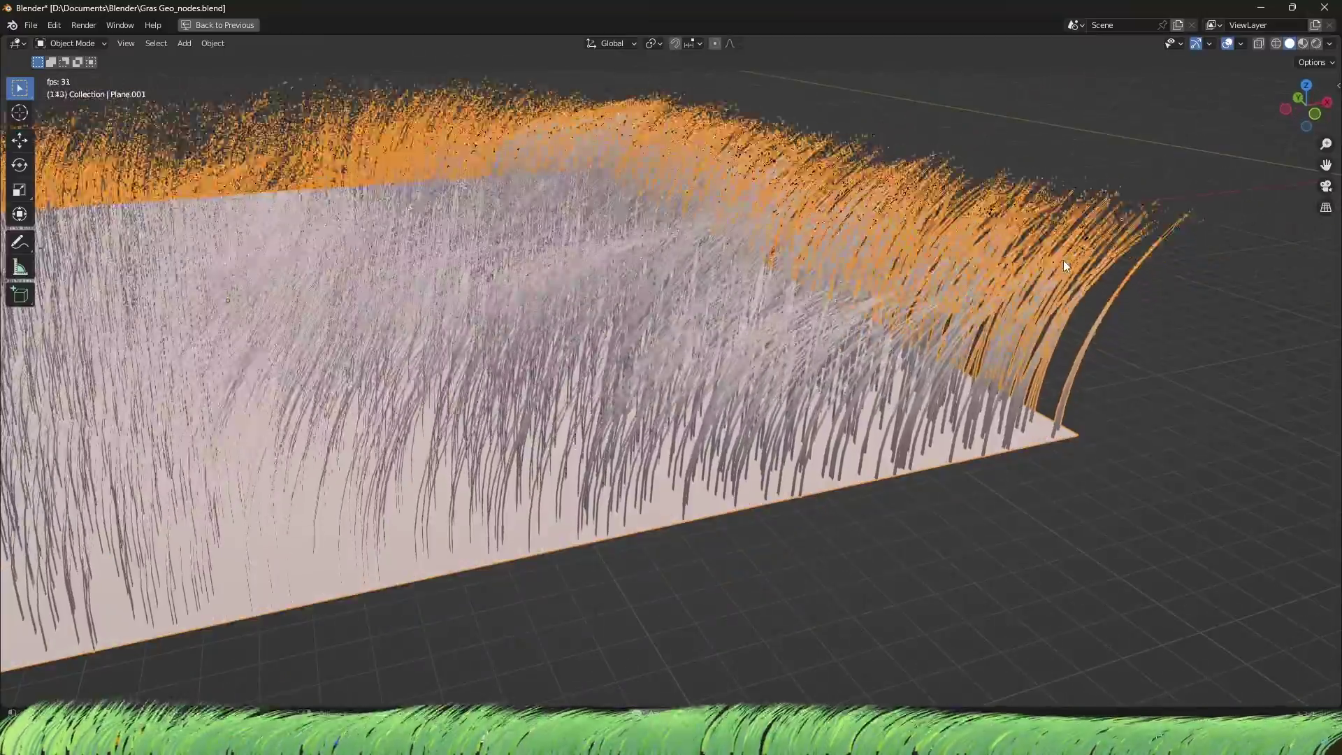
pyautogui.scroll(-1, 857, 454)
pyautogui.moveTo(857, 454); pyautogui.dragTo(792, 423, button='middle')
pyautogui.scroll(6, 792, 424)
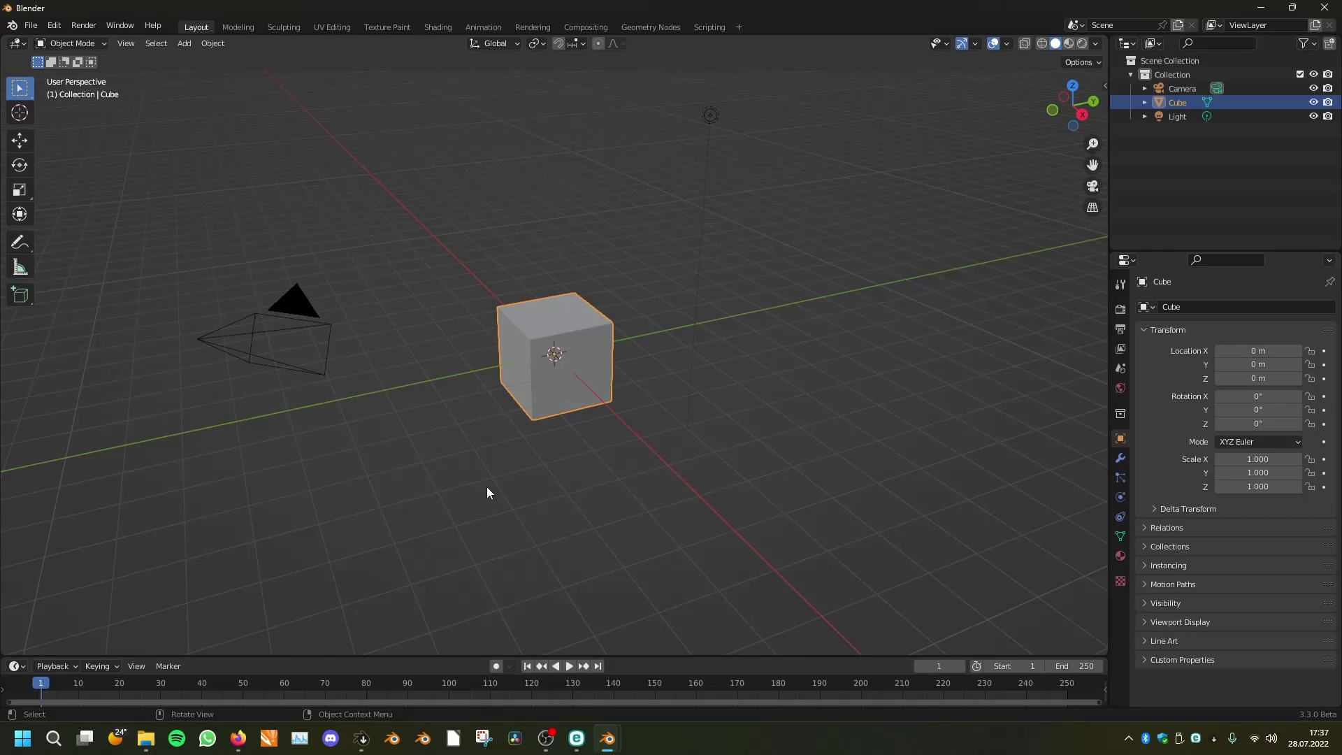
# Switch to Blender Launcher and look over the installed daily builds of Blender
pyautogui.click(369, 736)
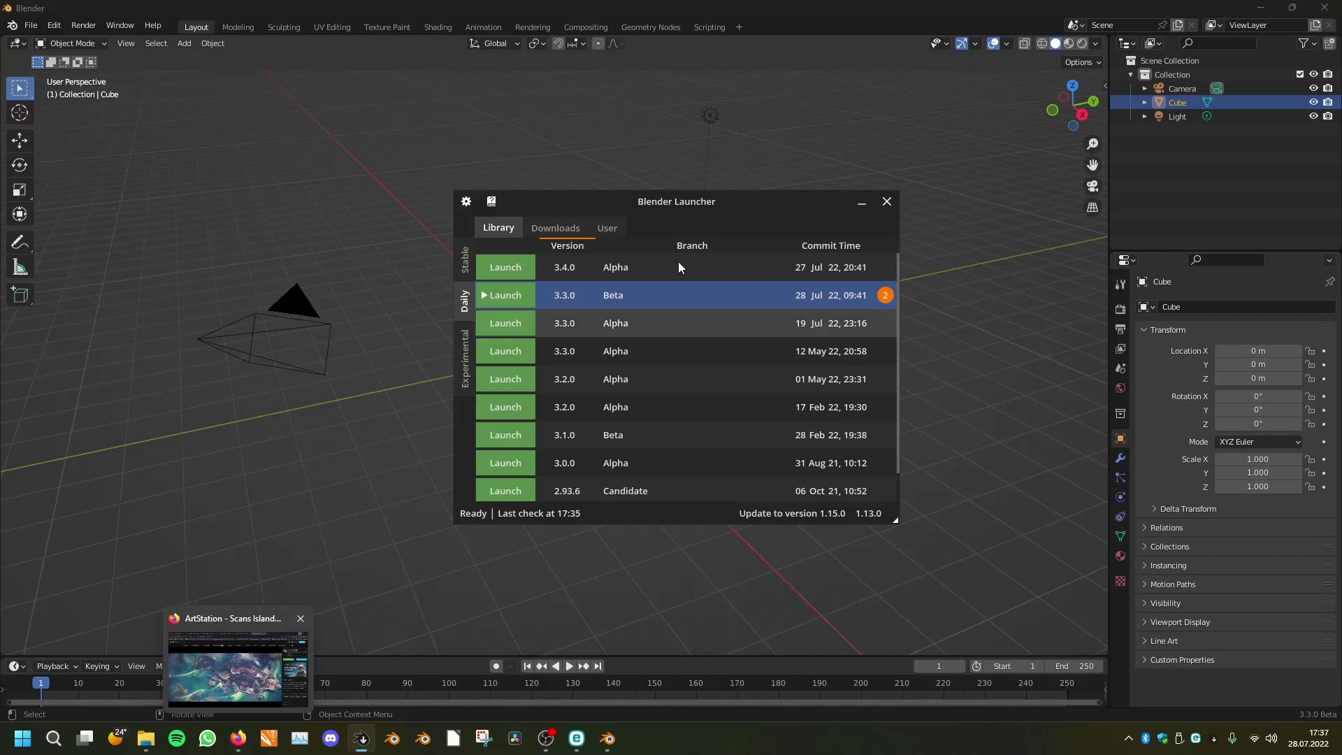
pyautogui.click(545, 184)
pyautogui.click(499, 190)
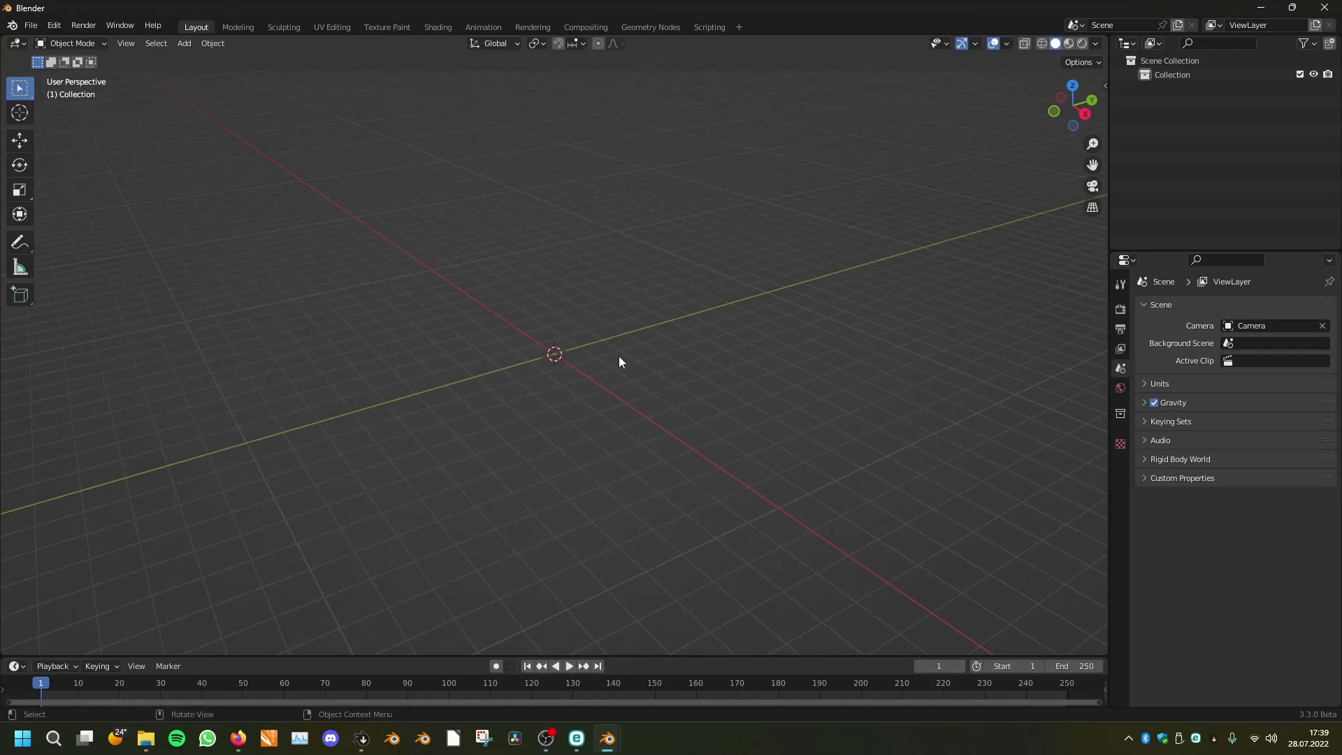
# Add a plane mesh at the origin of the empty scene and scale it up to about 9.4
pyautogui.hotkey('shift', 'a')
pyautogui.moveTo(612, 316)
pyautogui.click(668, 318)
pyautogui.press('s')
pyautogui.click(815, 433)
pyautogui.scroll(-3, 783, 423)
pyautogui.scroll(3, 783, 423)
pyautogui.moveTo(782, 422)
pyautogui.mouseDown(button='middle')
pyautogui.moveTo(748, 390)
pyautogui.moveTo(772, 406)
pyautogui.mouseUp(button='middle')
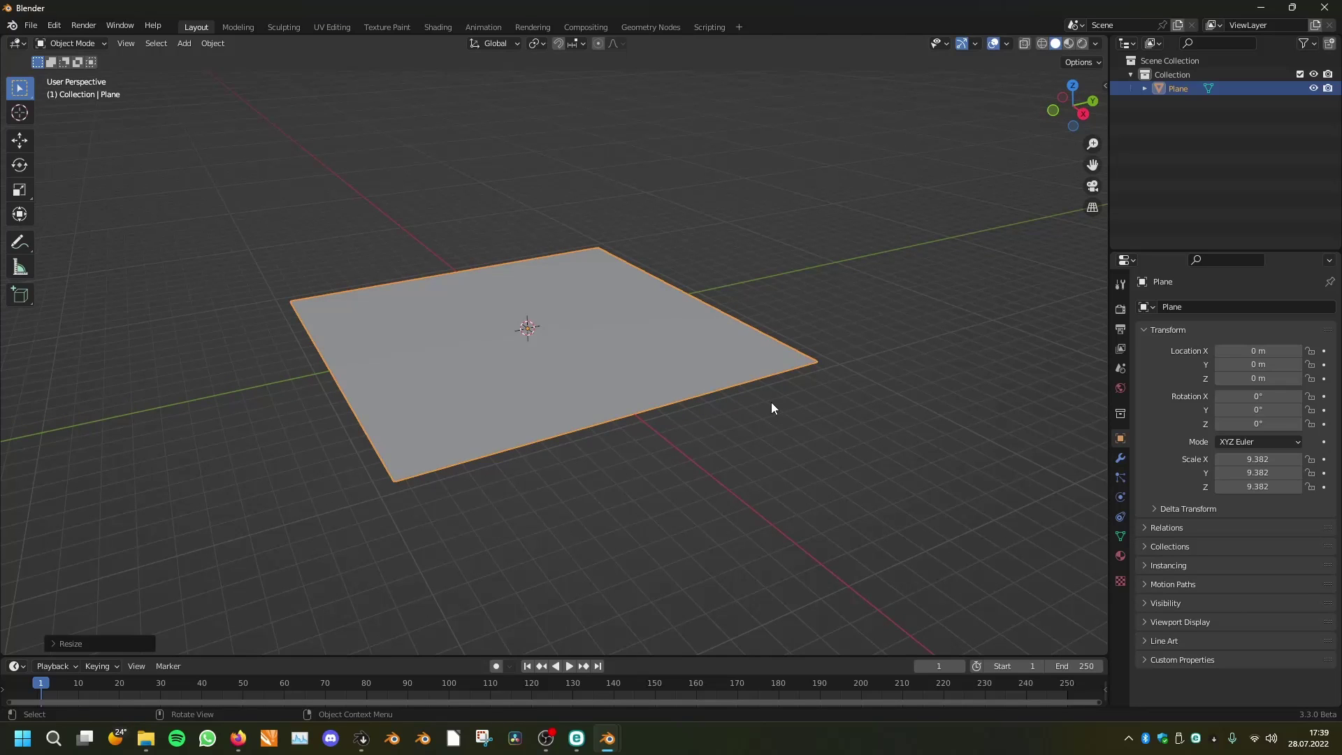
pyautogui.scroll(2, 770, 401)
pyautogui.moveTo(693, 411); pyautogui.dragTo(700, 375, button='middle')
pyautogui.scroll(-1, 718, 387)
pyautogui.press('KP_Decimal')
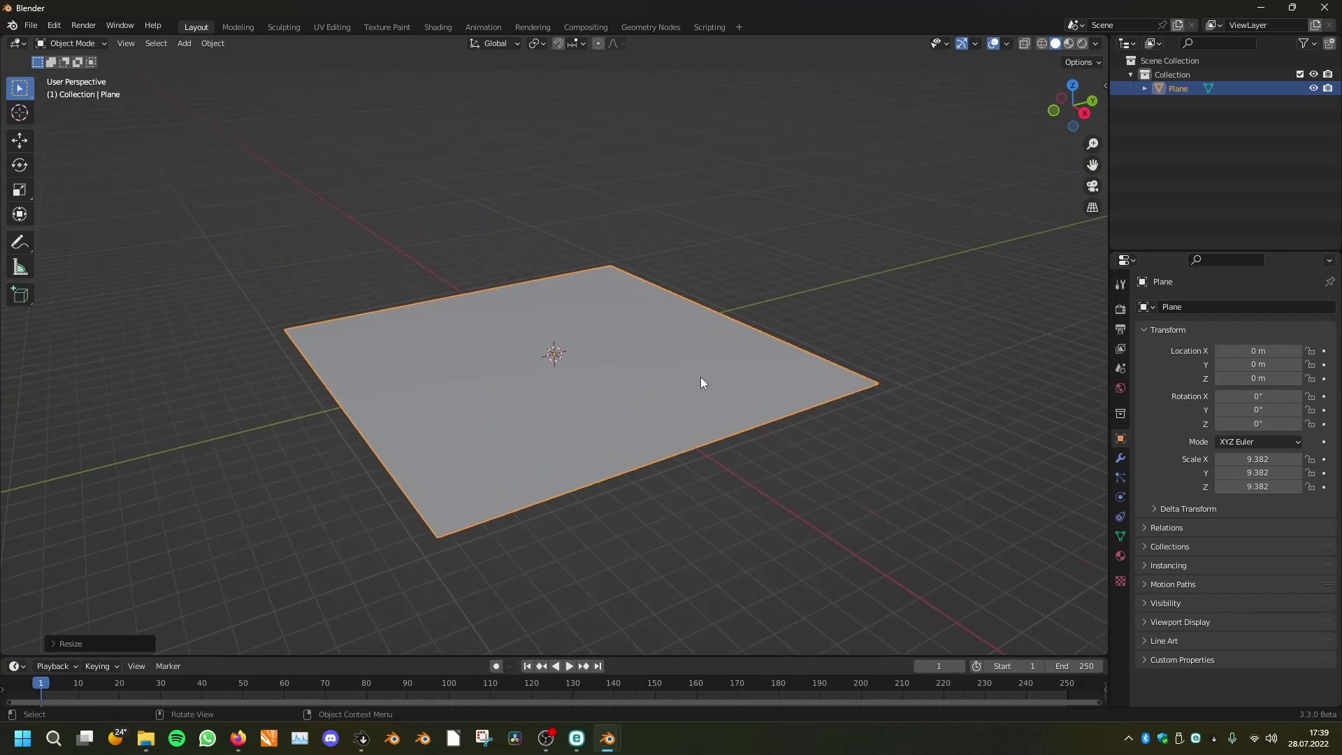
pyautogui.scroll(1, 673, 394)
# Enlarge the timeline area, turn it into a Geometry Node Editor and create a new node group for the plane
pyautogui.click(1120, 458)
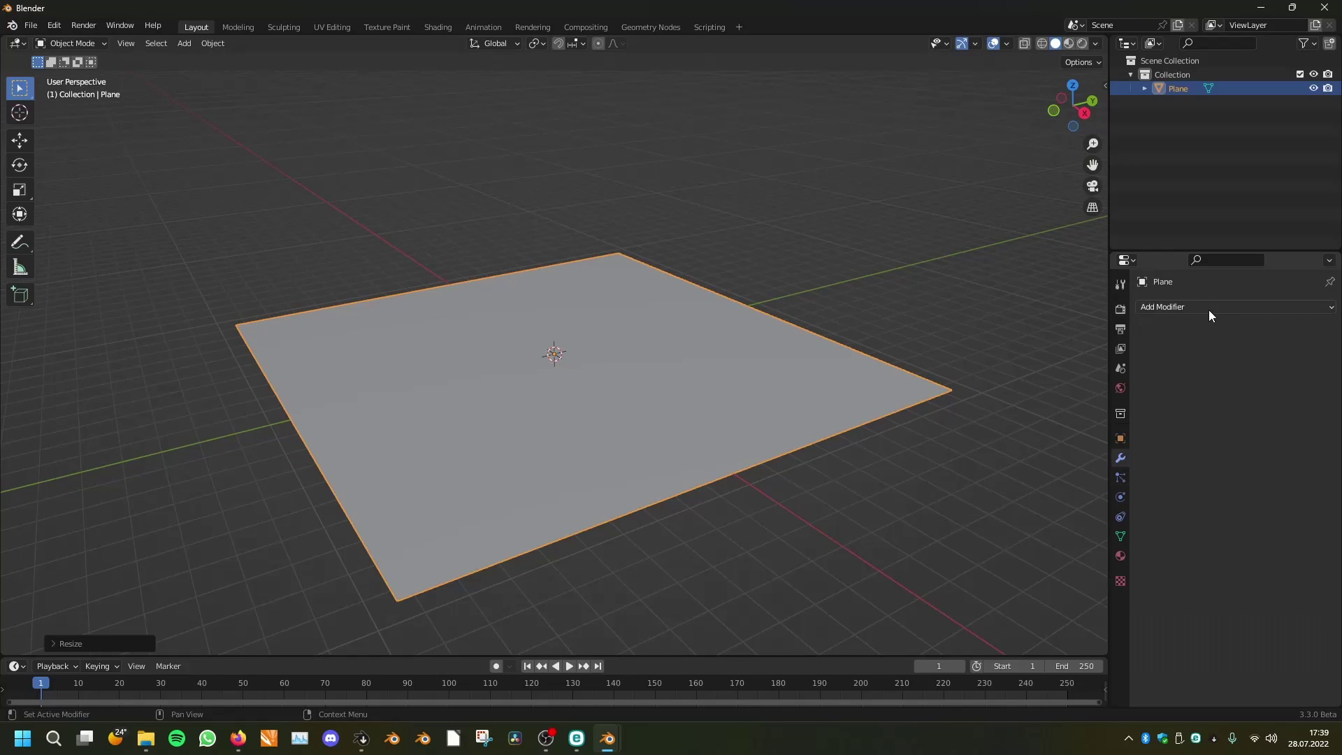
pyautogui.moveTo(810, 657); pyautogui.dragTo(820, 363)
pyautogui.scroll(-2, 719, 284)
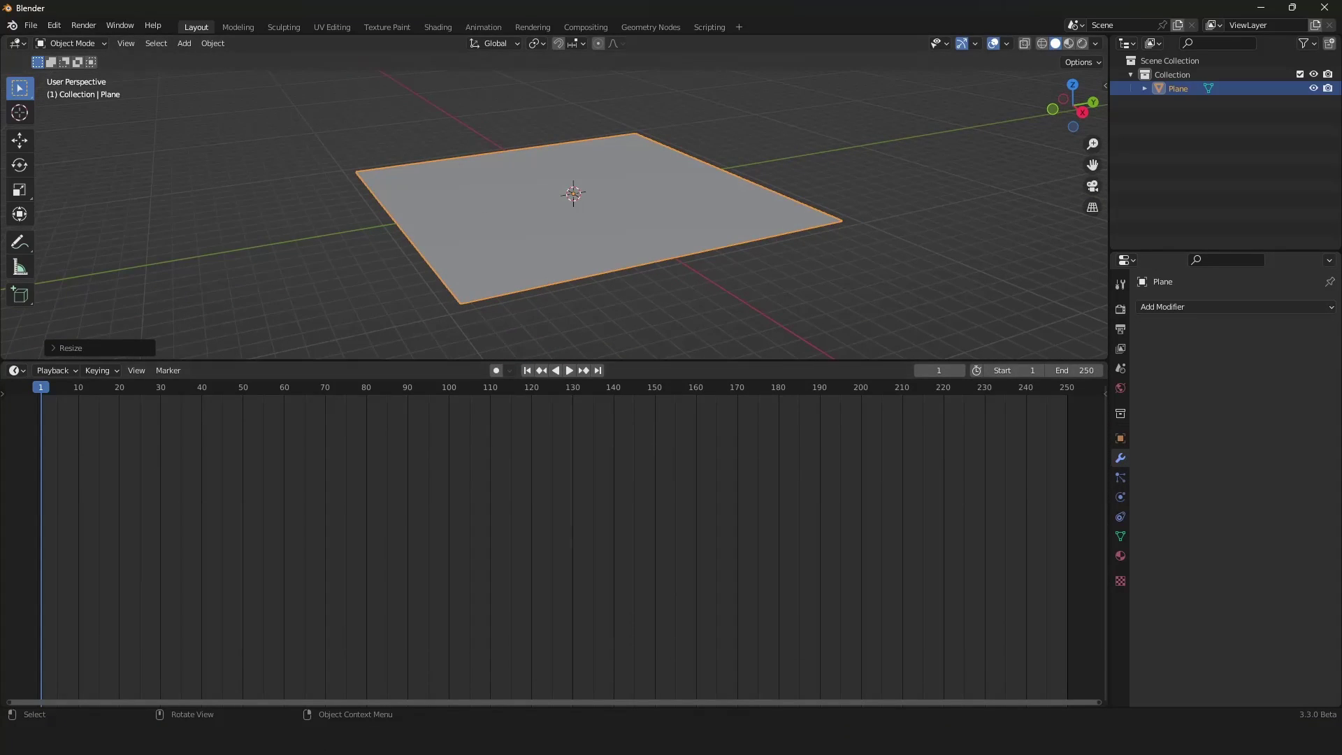
pyautogui.click(15, 371)
pyautogui.click(86, 488)
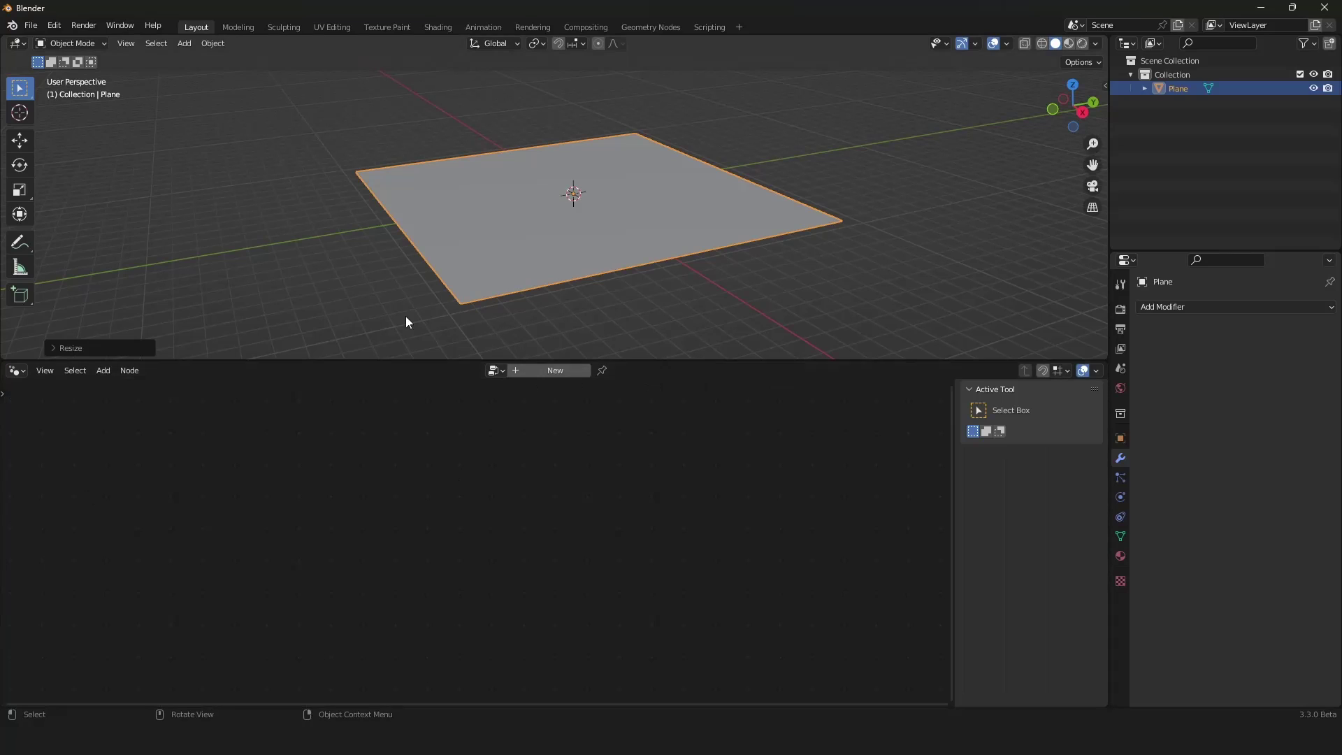
pyautogui.click(521, 371)
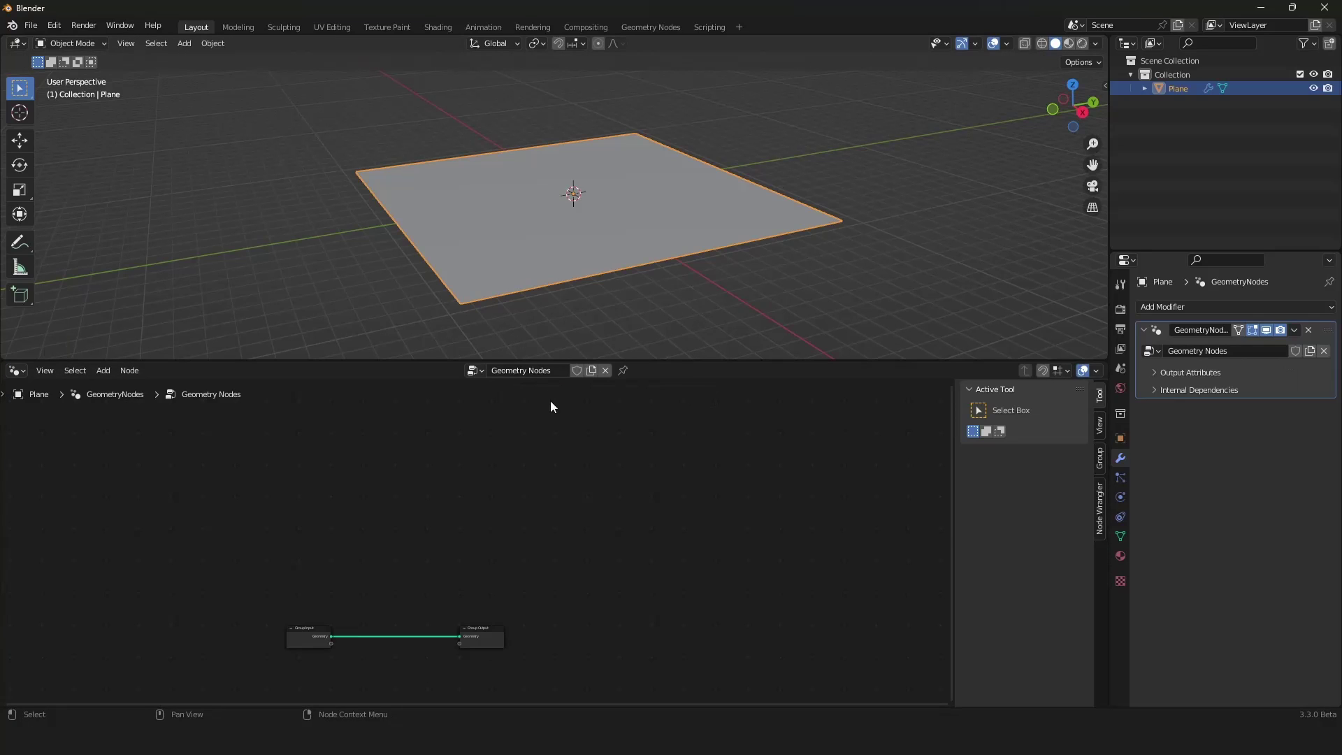
# Space the Group Input and Group Output nodes far apart and hide the node editor's sidebar
pyautogui.press('a')
pyautogui.press('KP_Decimal')
pyautogui.scroll(-10, 575, 513)
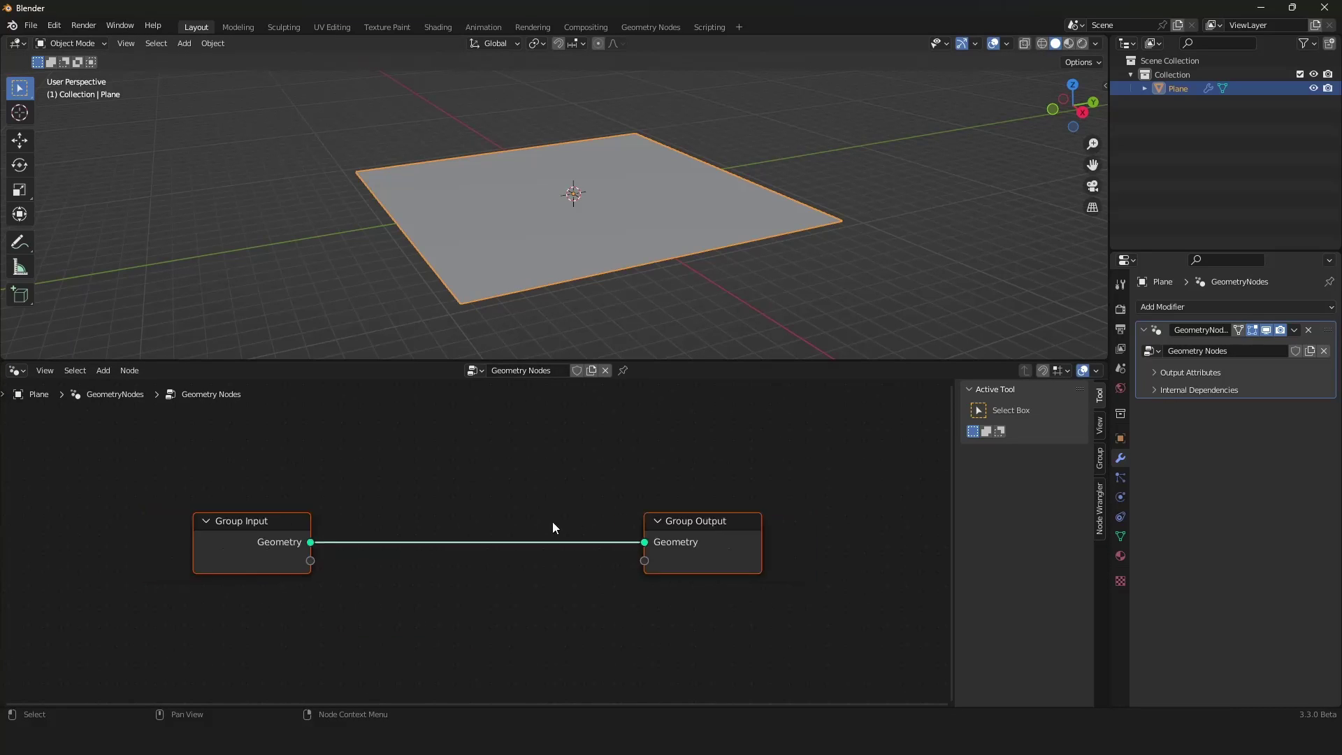
pyautogui.rightClick(342, 527)
pyautogui.click(351, 534)
pyautogui.press('g')
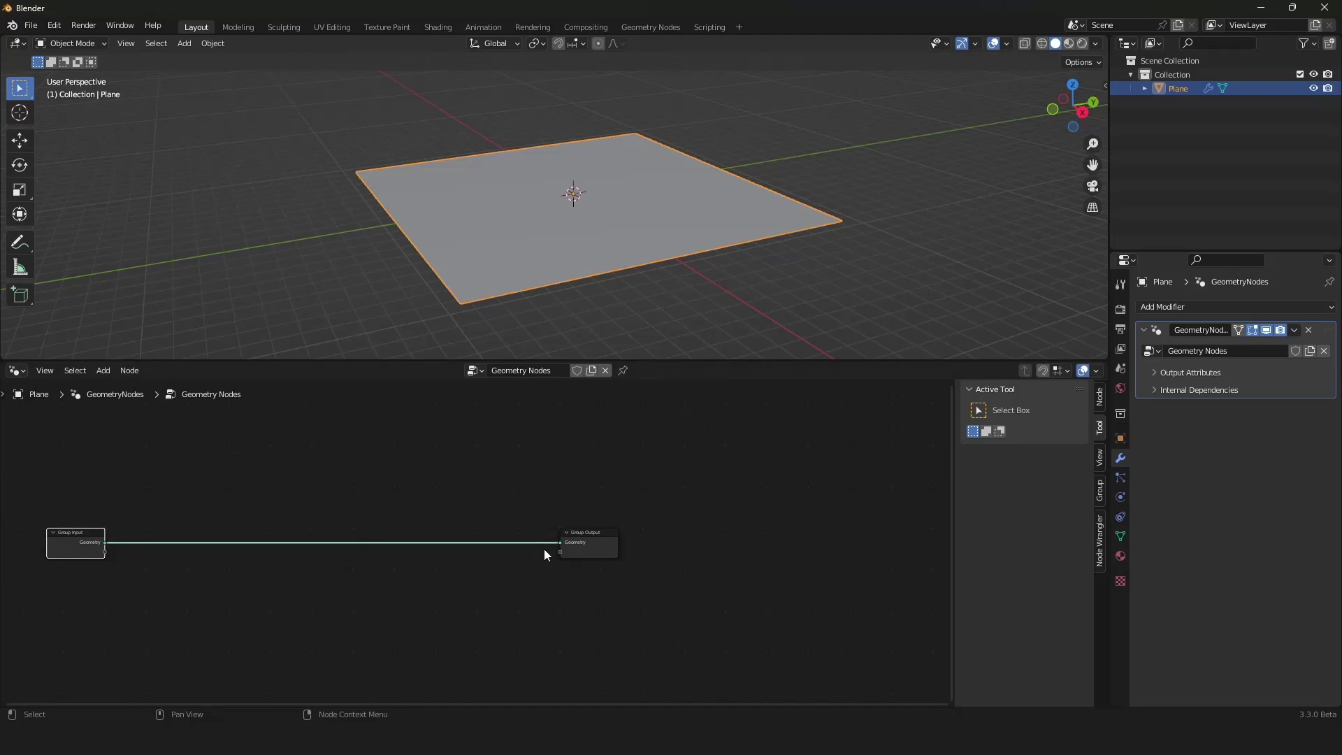
pyautogui.press('n')
pyautogui.moveTo(576, 520); pyautogui.dragTo(564, 508, button='middle')
pyautogui.scroll(1, 576, 513)
pyautogui.scroll(1, 580, 511)
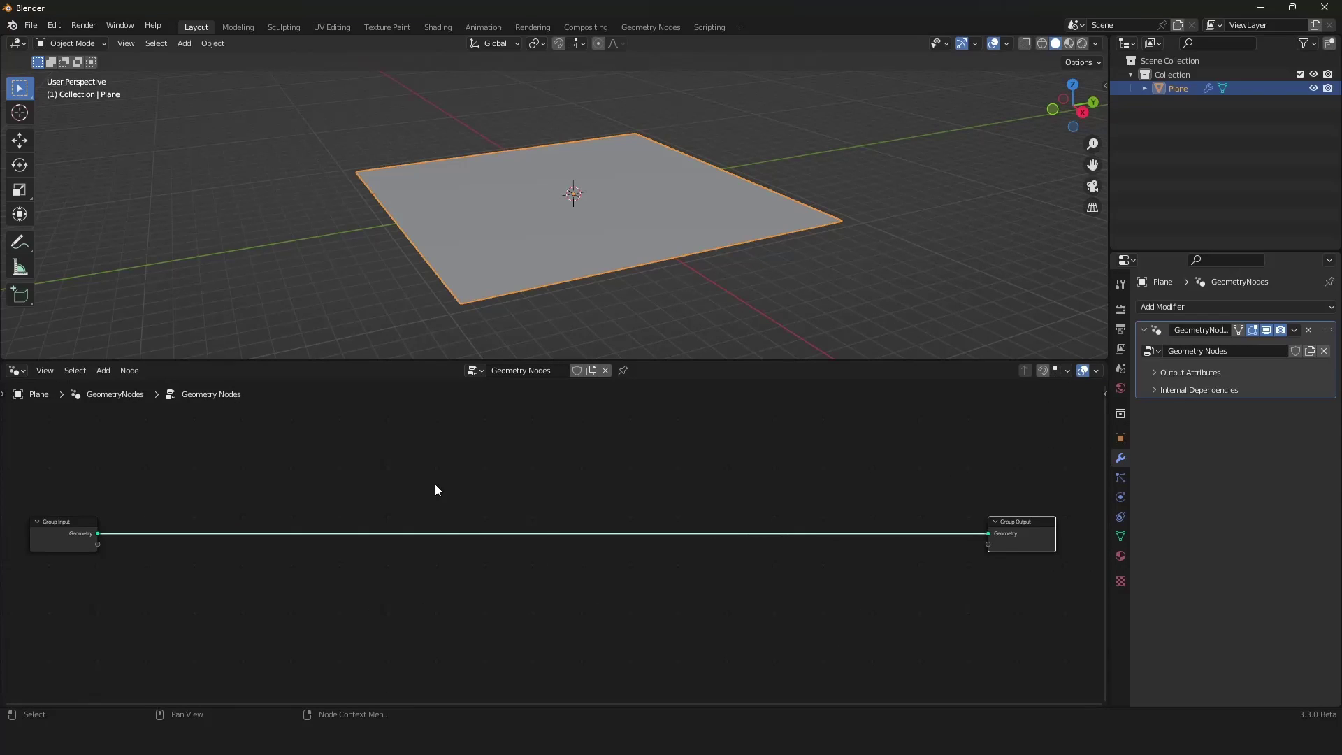
# Insert a Distribute Points on Faces node into the link between Group Input and Group Output
pyautogui.scroll(1, 367, 498)
pyautogui.scroll(-1, 368, 498)
pyautogui.moveTo(368, 497); pyautogui.dragTo(375, 501, button='middle')
pyautogui.hotkey('shift', 'a')
pyautogui.moveTo(293, 462)
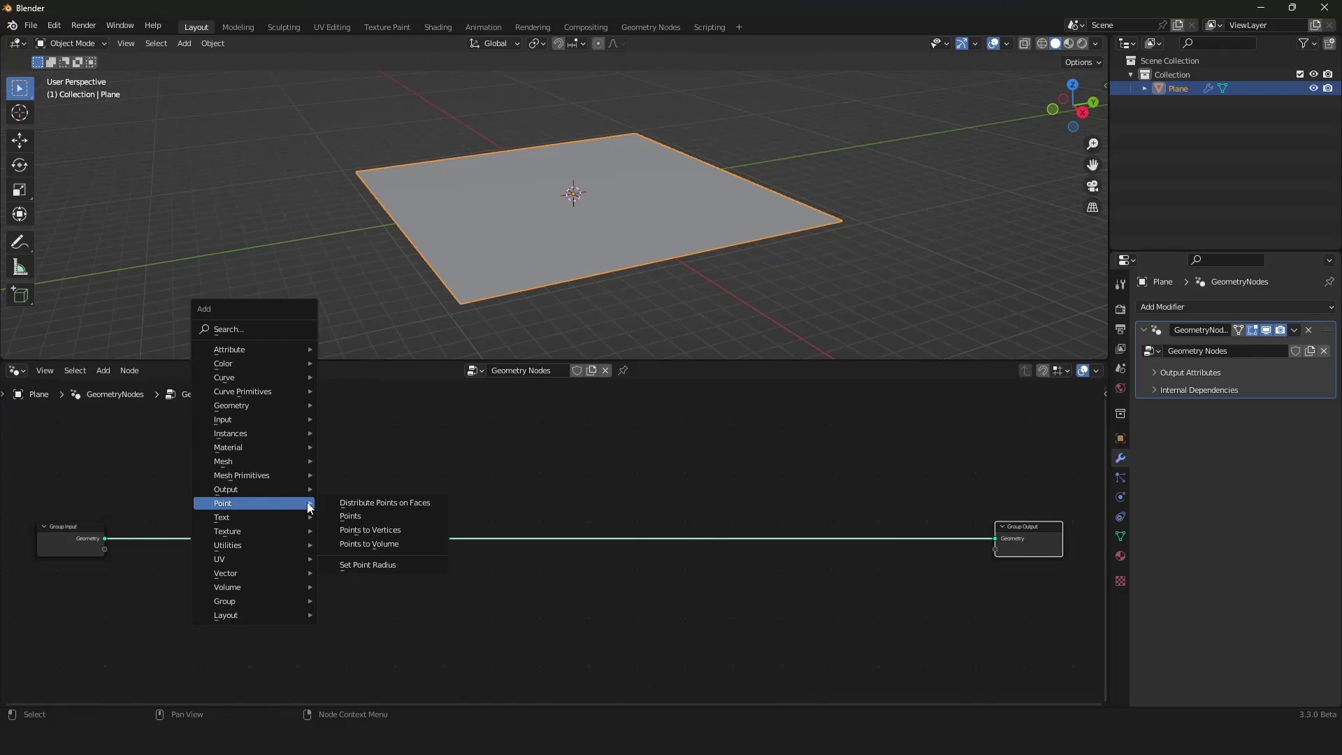
pyautogui.click(375, 503)
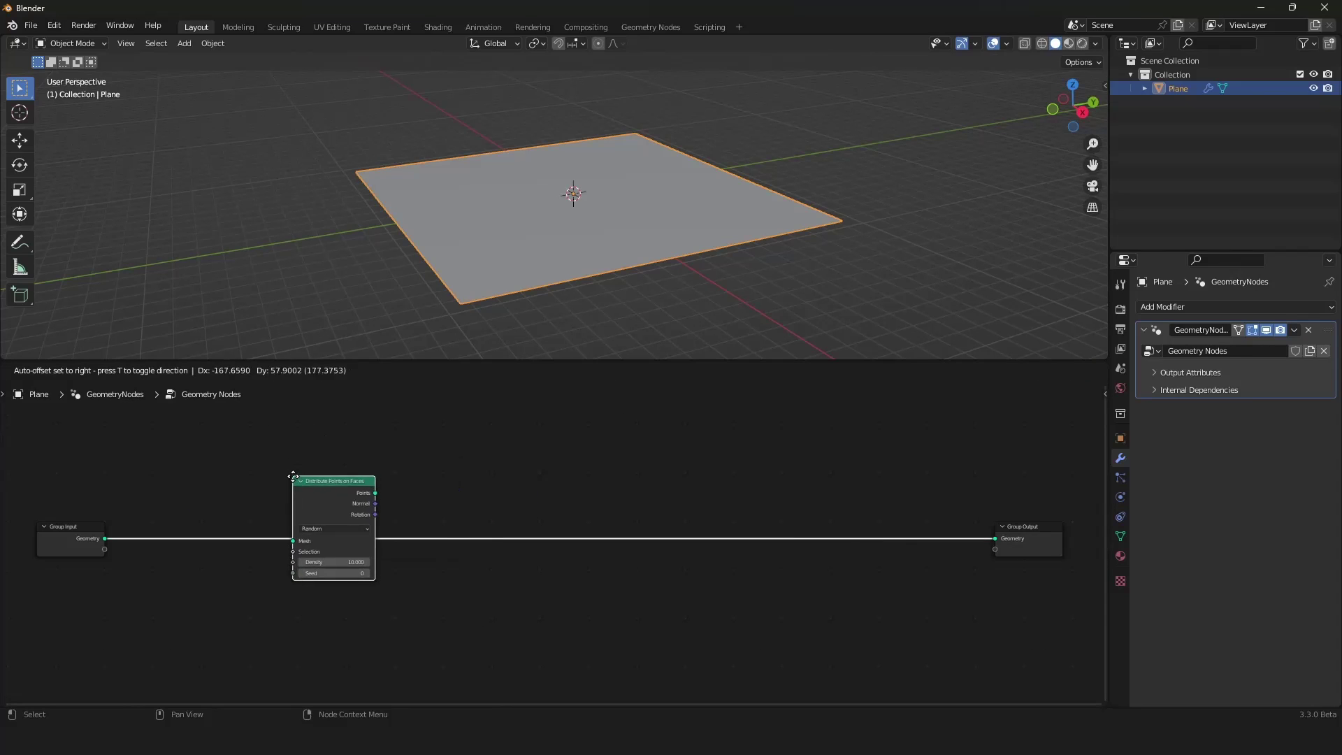
pyautogui.click(293, 476)
pyautogui.moveTo(334, 493); pyautogui.dragTo(273, 545)
# Raise the Density of the Distribute Points on Faces node to 264
pyautogui.scroll(4, 567, 258)
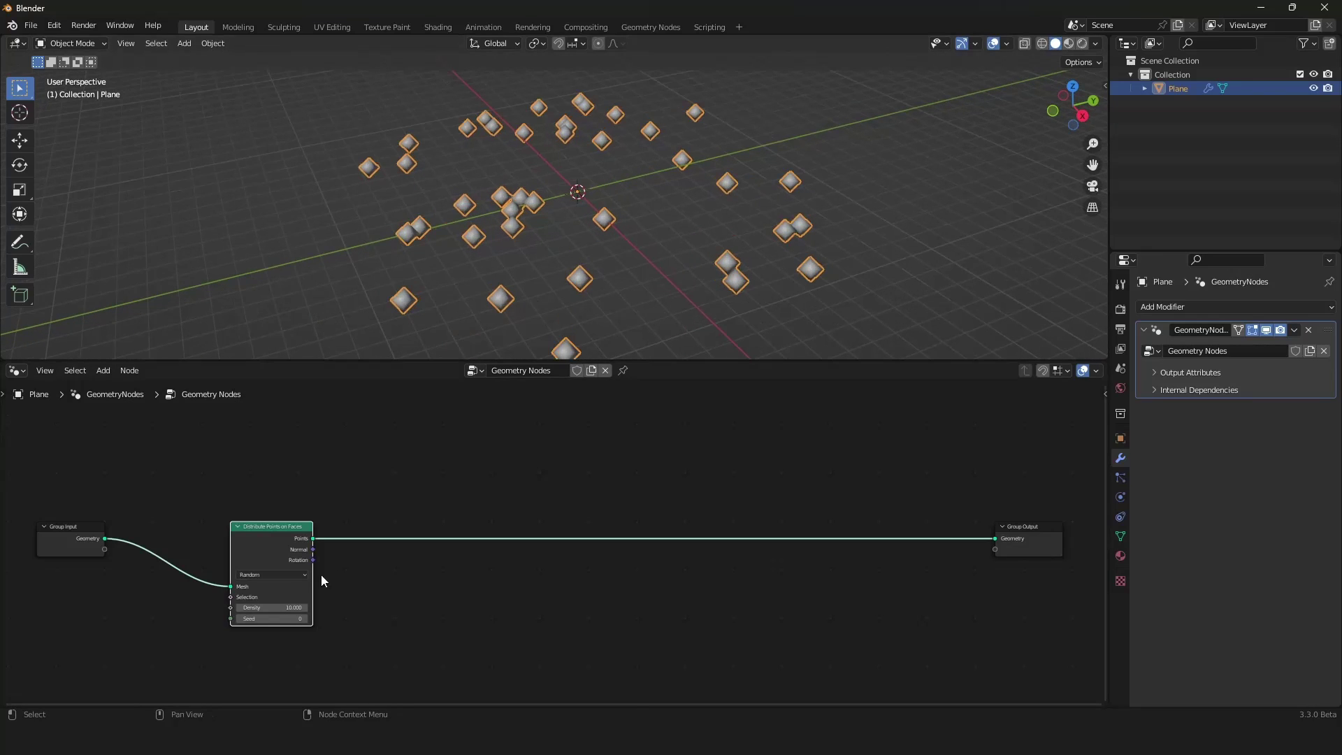
pyautogui.moveTo(272, 607); pyautogui.dragTo(377, 607)
pyautogui.moveTo(500, 327); pyautogui.dragTo(250, 231, button='middle')
pyautogui.scroll(3, 489, 280)
pyautogui.scroll(-3, 545, 248)
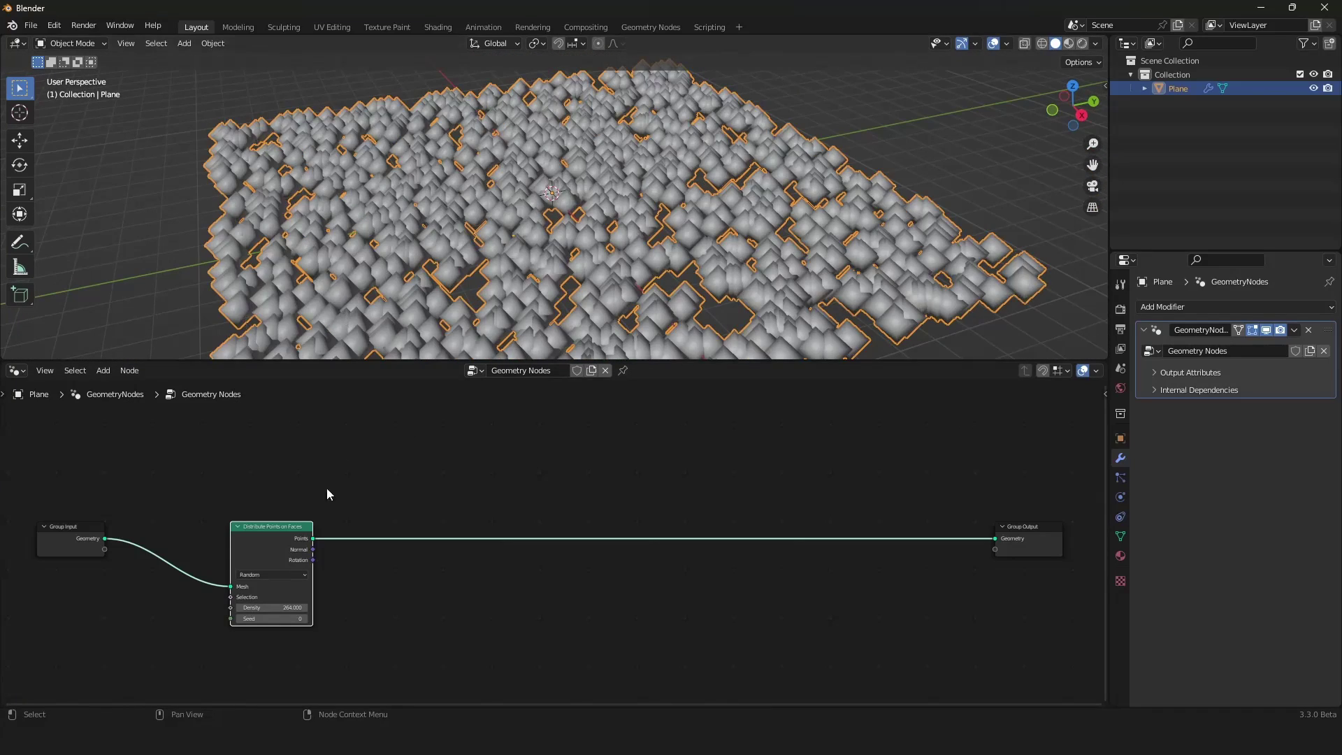
# Move the Distribute Points on Faces node closer to Group Input and inspect the scattered points
pyautogui.scroll(-5, 326, 495)
pyautogui.moveTo(342, 557); pyautogui.dragTo(386, 512, button='middle')
pyautogui.scroll(6, 387, 512)
pyautogui.moveTo(313, 472); pyautogui.dragTo(200, 472)
pyautogui.scroll(-3, 699, 143)
pyautogui.moveTo(563, 128)
pyautogui.mouseDown(button='middle')
pyautogui.moveTo(542, 209)
pyautogui.moveTo(541, 123)
pyautogui.mouseUp(button='middle')
pyautogui.scroll(4, 538, 163)
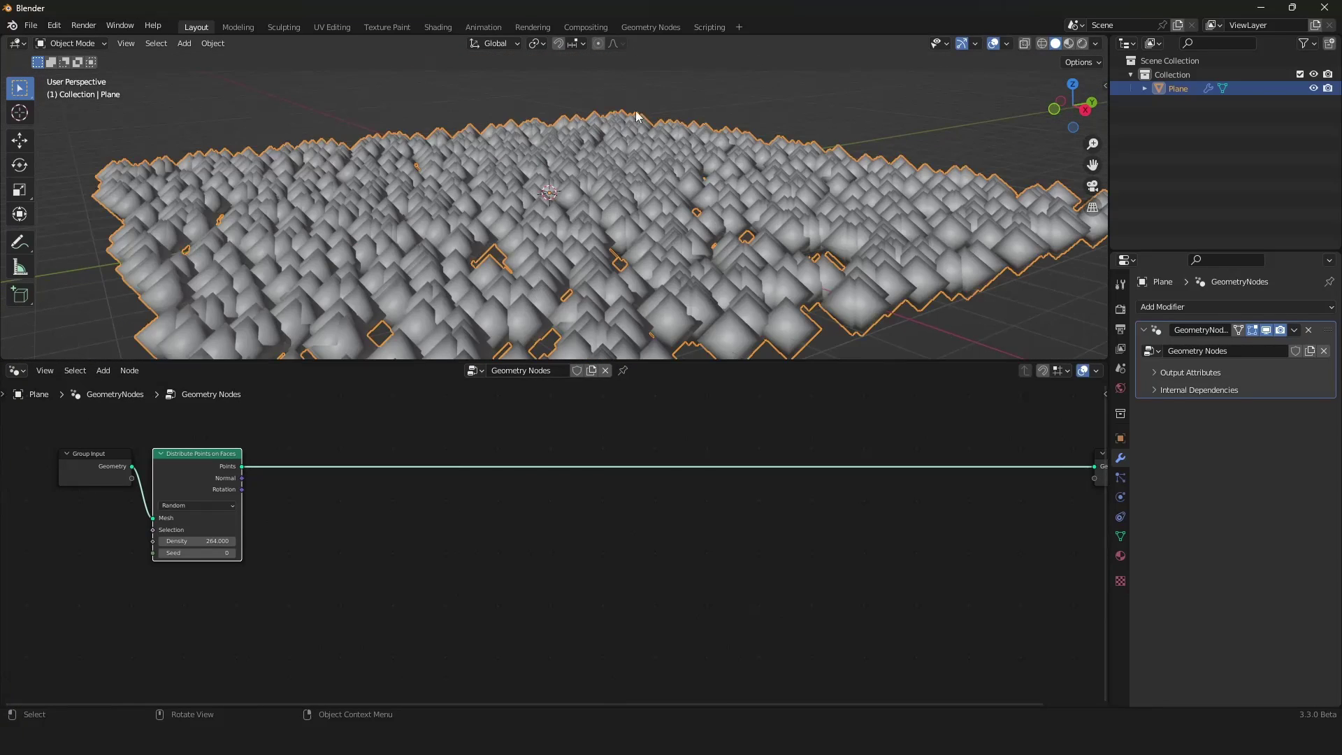
pyautogui.scroll(-2, 489, 467)
pyautogui.scroll(2, 443, 518)
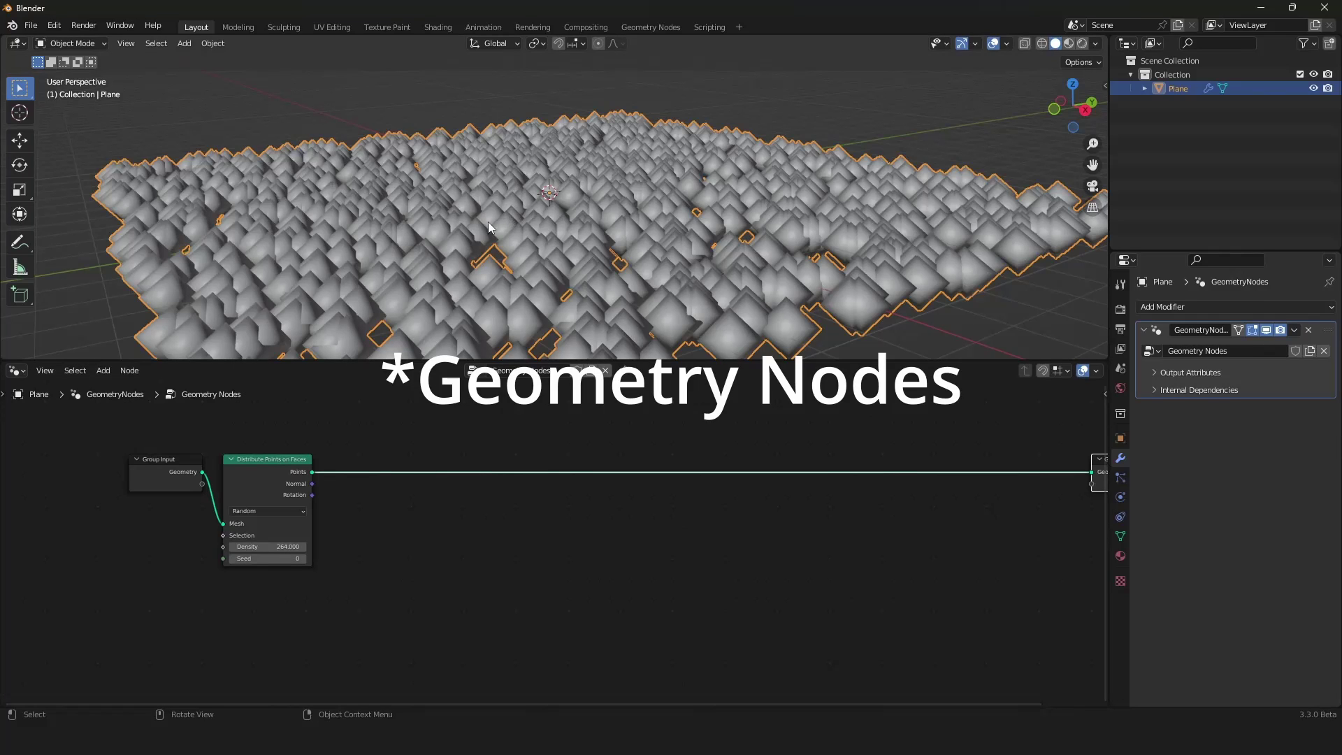
pyautogui.moveTo(394, 185); pyautogui.dragTo(533, 185, button='middle')
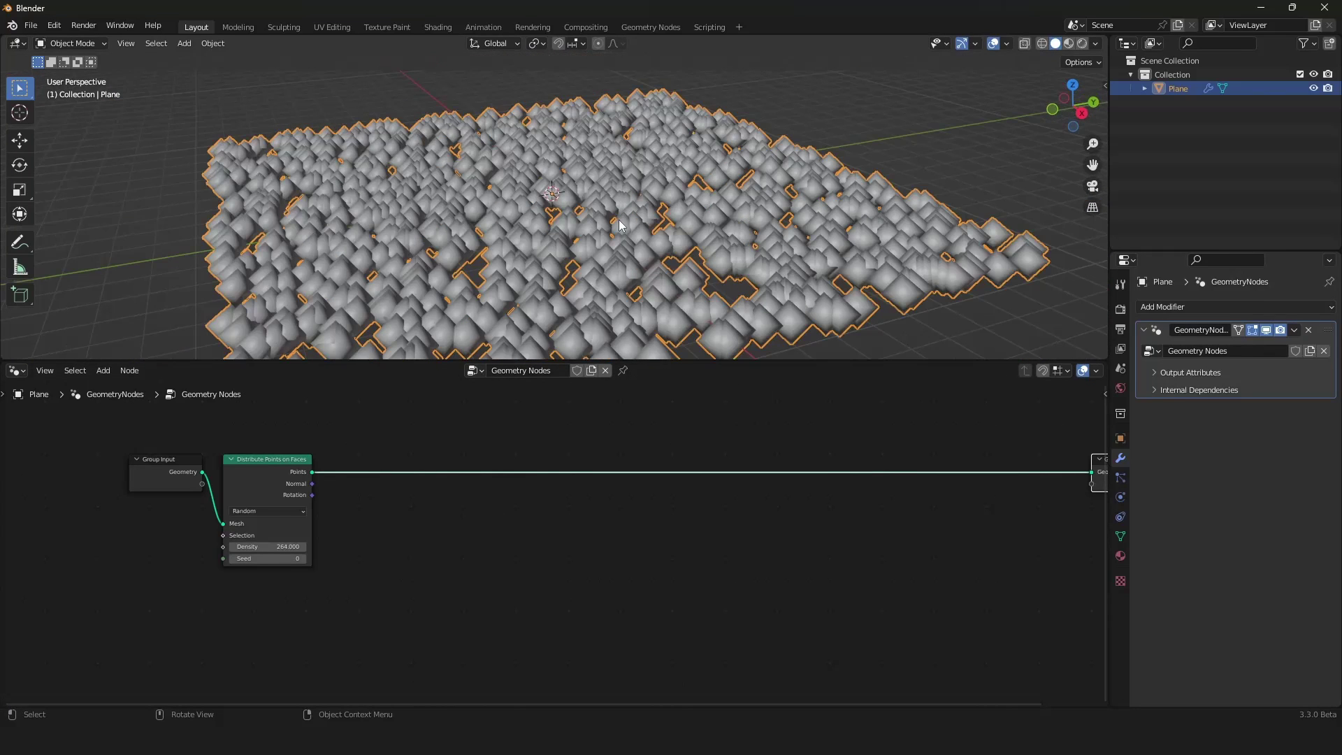
# Insert an Instance on Points node between Distribute Points on Faces and Group Output
pyautogui.scroll(-4, 566, 500)
pyautogui.moveTo(550, 494); pyautogui.dragTo(636, 474, button='middle')
pyautogui.scroll(5, 615, 473)
pyautogui.hotkey('shift', 'a')
pyautogui.moveTo(496, 468)
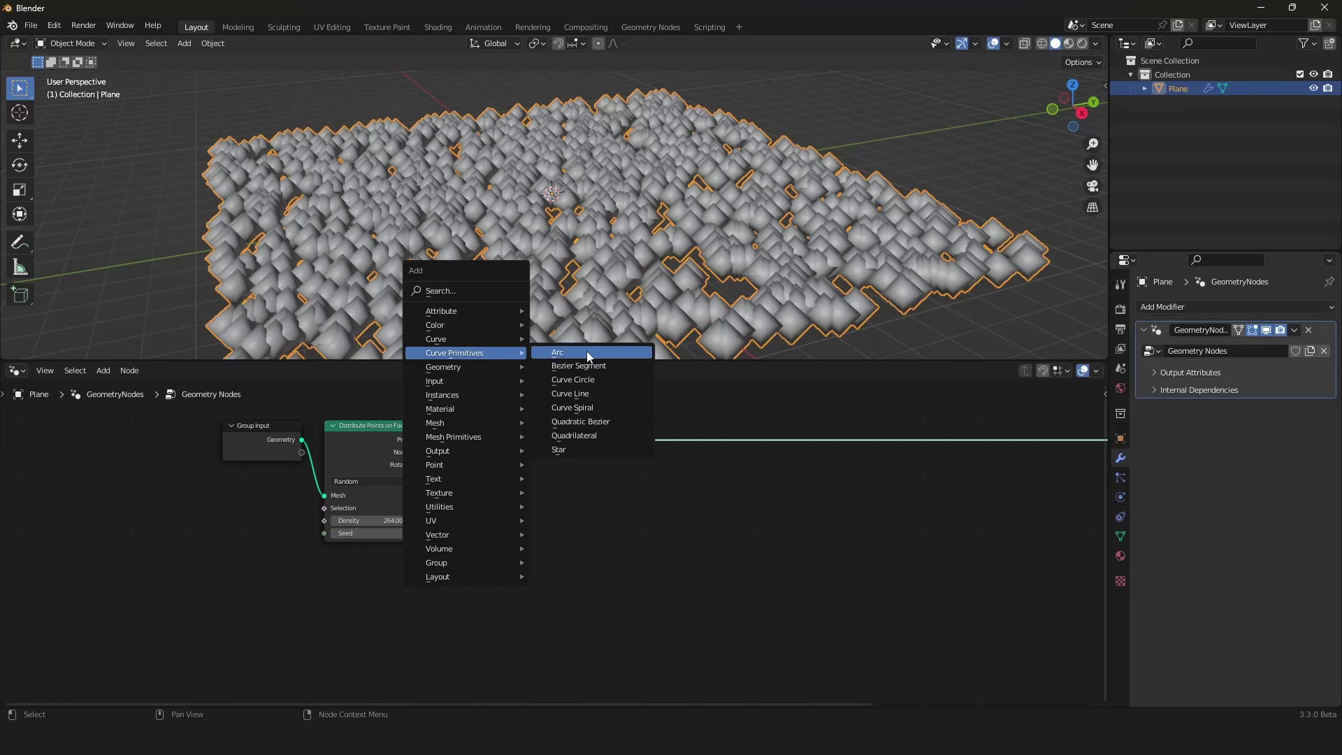
pyautogui.click(562, 396)
pyautogui.click(528, 424)
pyautogui.moveTo(557, 428); pyautogui.dragTo(496, 424)
pyautogui.scroll(-6, 513, 447)
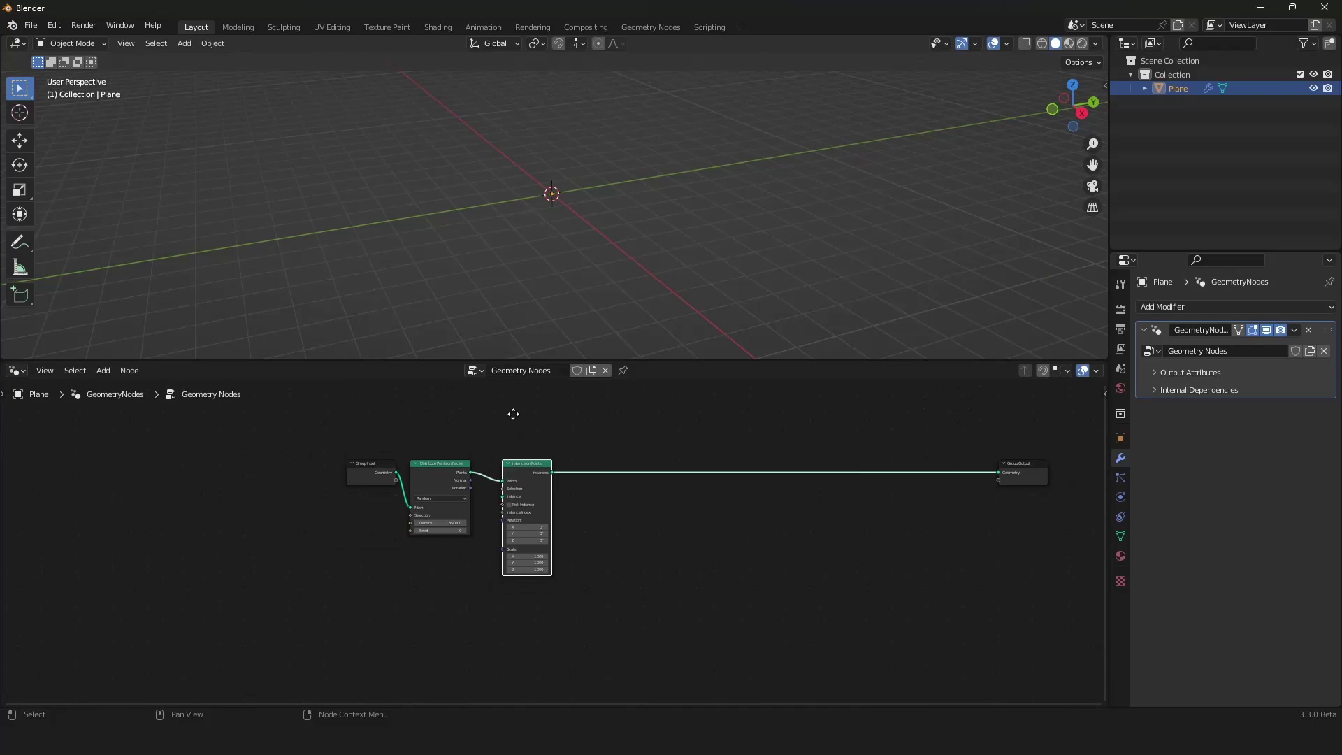
# Add a Curve Line node and place it below the Distribute Points on Faces node
pyautogui.scroll(6, 512, 413)
pyautogui.moveTo(495, 450); pyautogui.dragTo(492, 418, button='middle')
pyautogui.hotkey('shift', 'a')
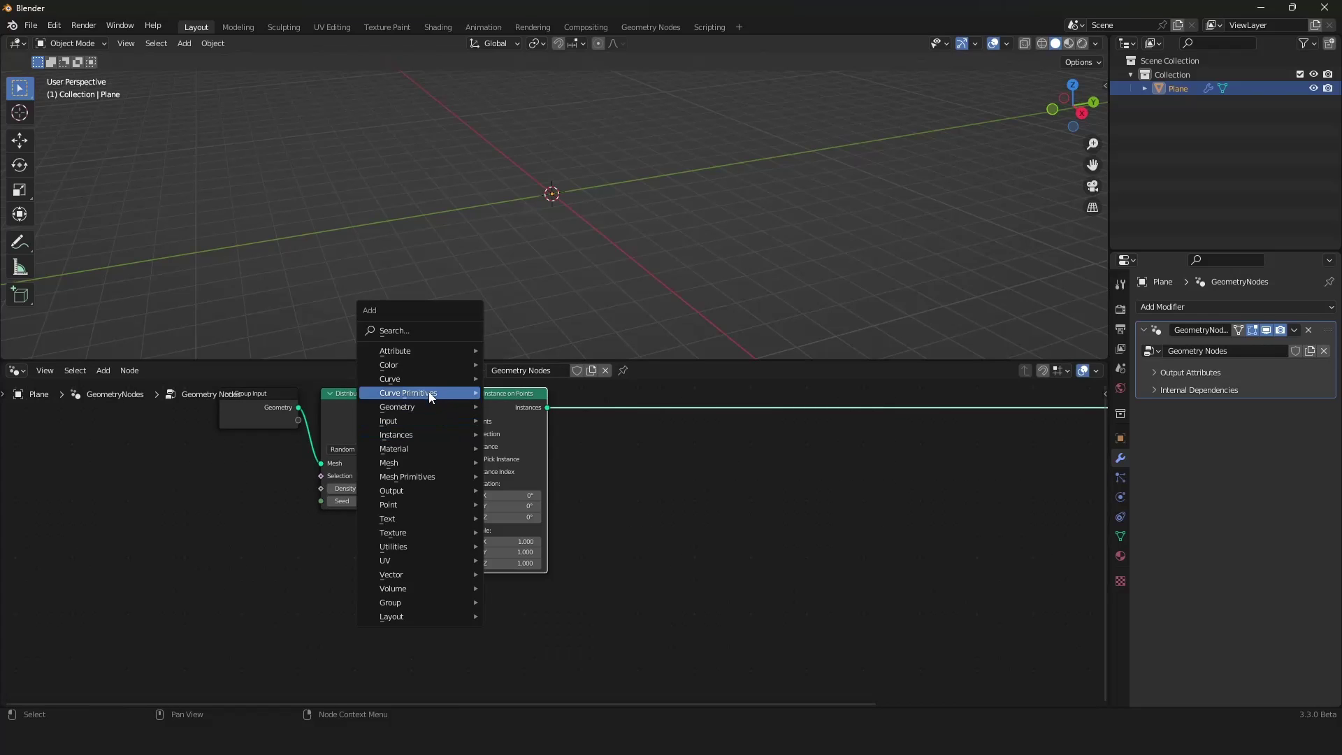
pyautogui.moveTo(429, 392)
pyautogui.click(534, 434)
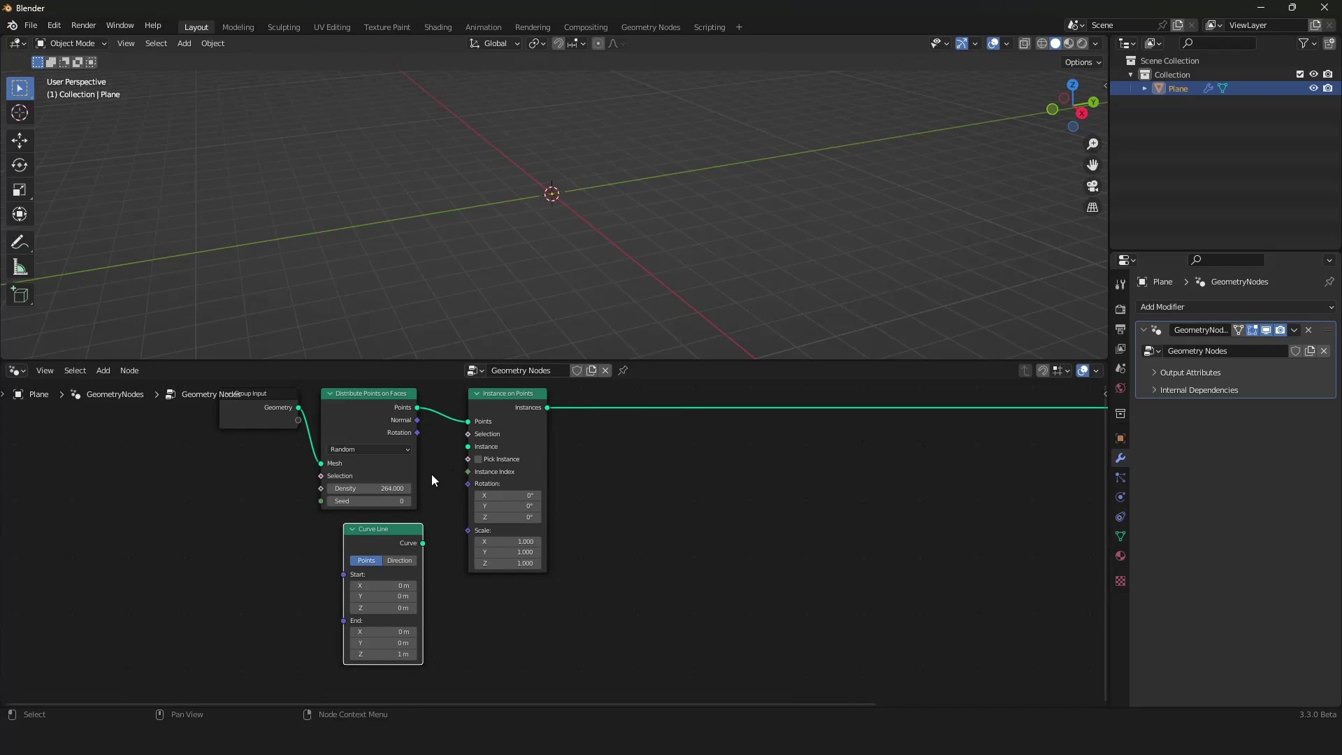
pyautogui.hotkey('shift', 'a')
pyautogui.click(104, 371)
# Connect the Curve Line's Curve output to the Instance input of Instance on Points
pyautogui.scroll(-5, 510, 466)
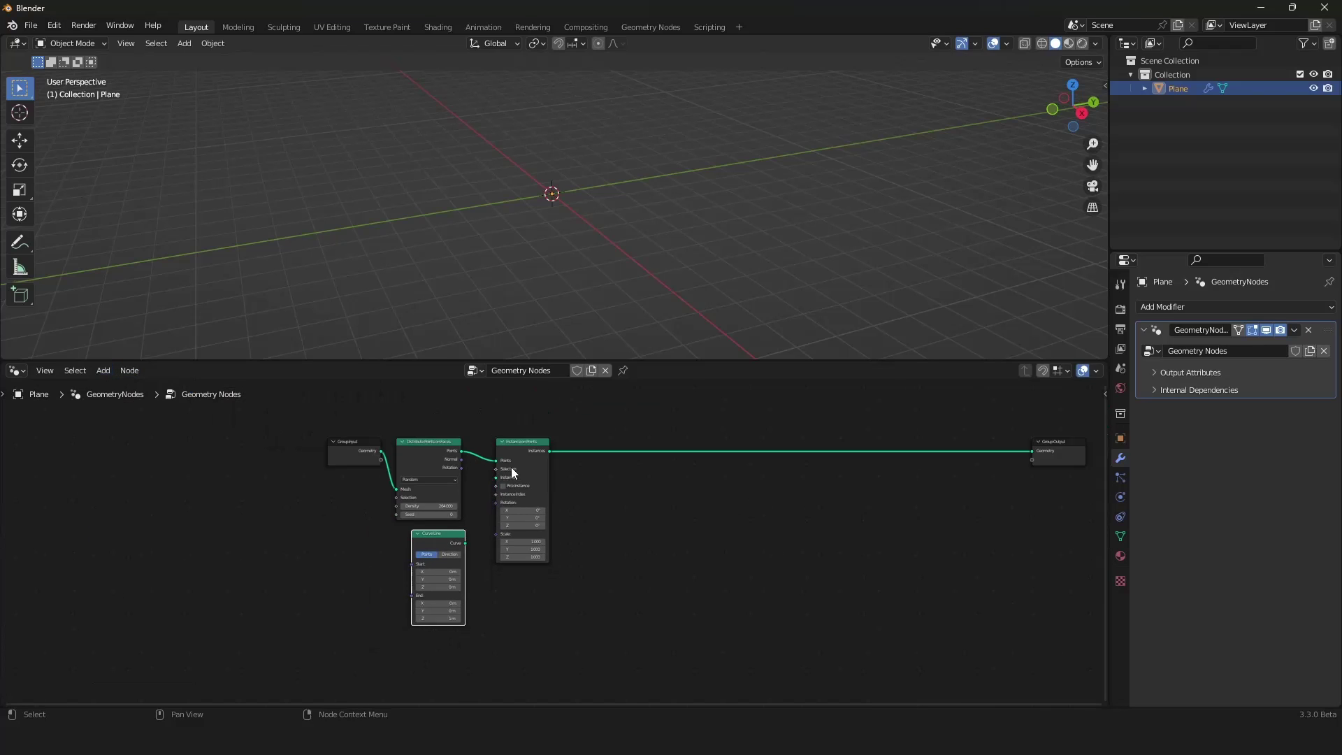
pyautogui.moveTo(511, 466); pyautogui.dragTo(482, 485, button='middle')
pyautogui.scroll(5, 482, 485)
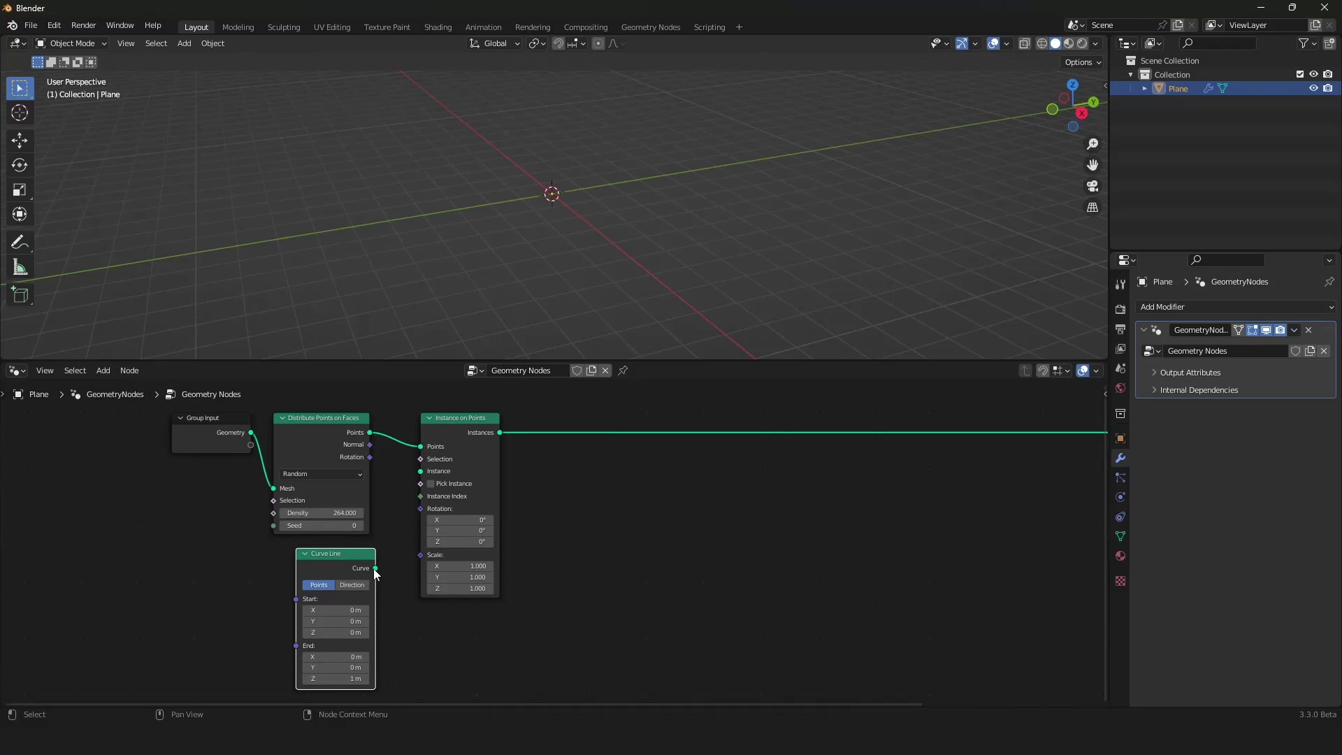
pyautogui.moveTo(421, 465); pyautogui.dragTo(420, 470)
pyautogui.scroll(-3, 622, 227)
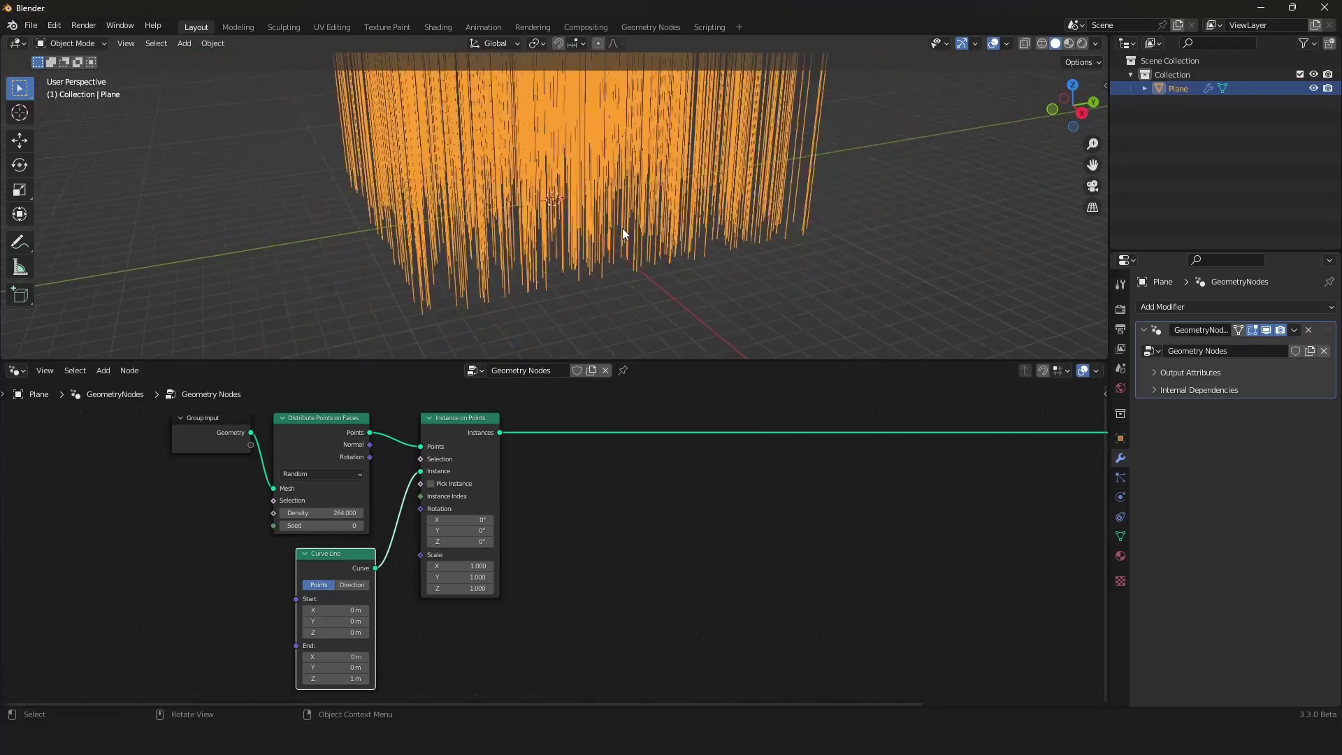
pyautogui.scroll(5, 630, 238)
pyautogui.scroll(3, 560, 317)
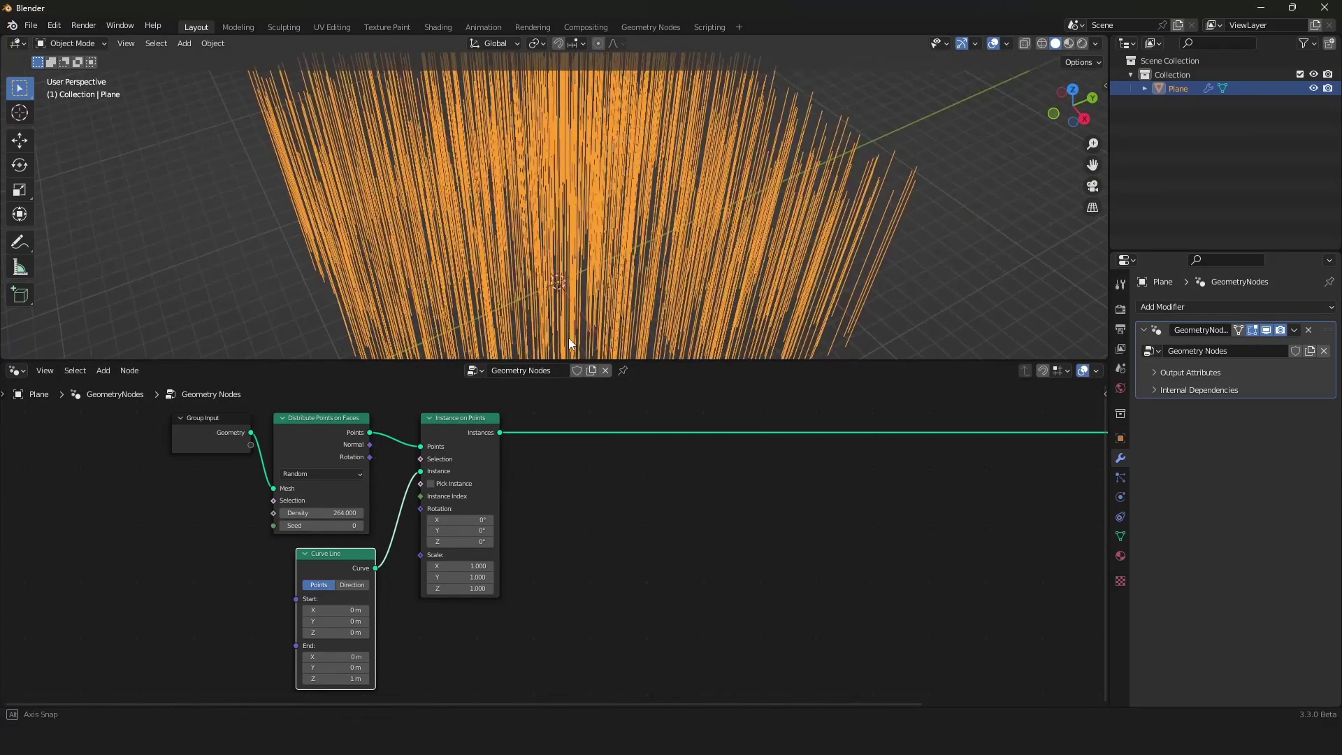
# Review how the Distribute Points on Faces, Curve Line and Instance on Points nodes are linked together
pyautogui.moveTo(299, 415)
pyautogui.mouseDown()
pyautogui.moveTo(321, 414)
pyautogui.moveTo(299, 415)
pyautogui.mouseUp()
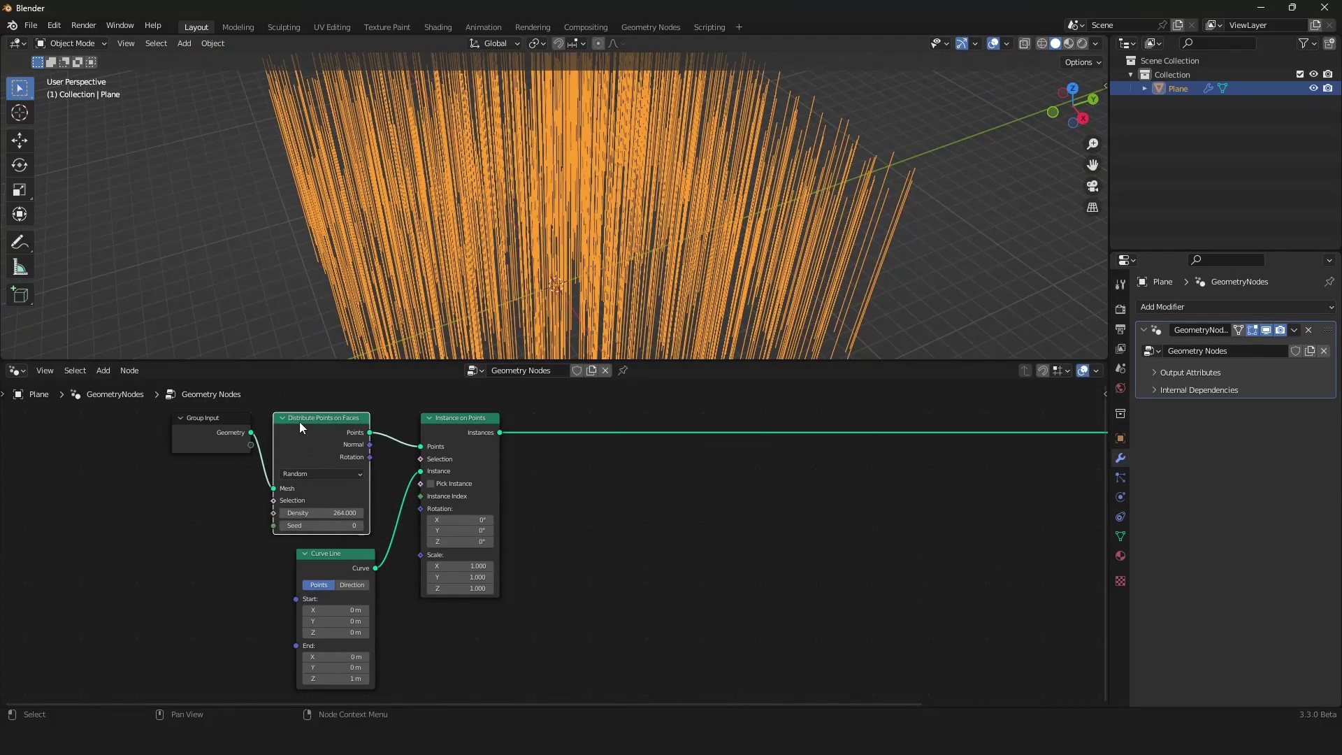
pyautogui.moveTo(324, 507)
pyautogui.mouseDown()
pyautogui.moveTo(196, 507)
pyautogui.moveTo(324, 507)
pyautogui.mouseUp()
pyautogui.scroll(-5, 661, 506)
pyautogui.moveTo(661, 506); pyautogui.dragTo(639, 498, button='middle')
pyautogui.scroll(4, 595, 481)
pyautogui.moveTo(454, 426)
pyautogui.mouseDown()
pyautogui.moveTo(457, 438)
pyautogui.moveTo(454, 426)
pyautogui.mouseUp()
pyautogui.click(319, 553)
pyautogui.click(429, 439)
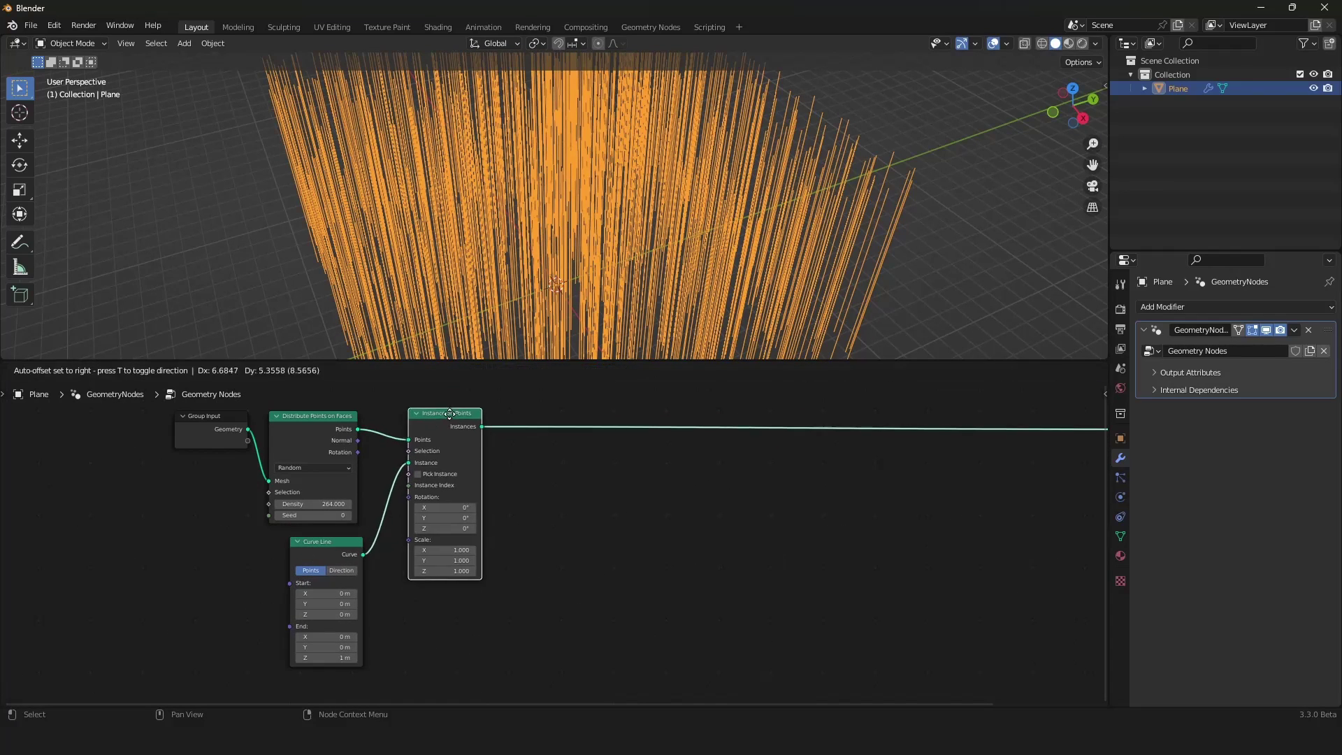
pyautogui.click(335, 434)
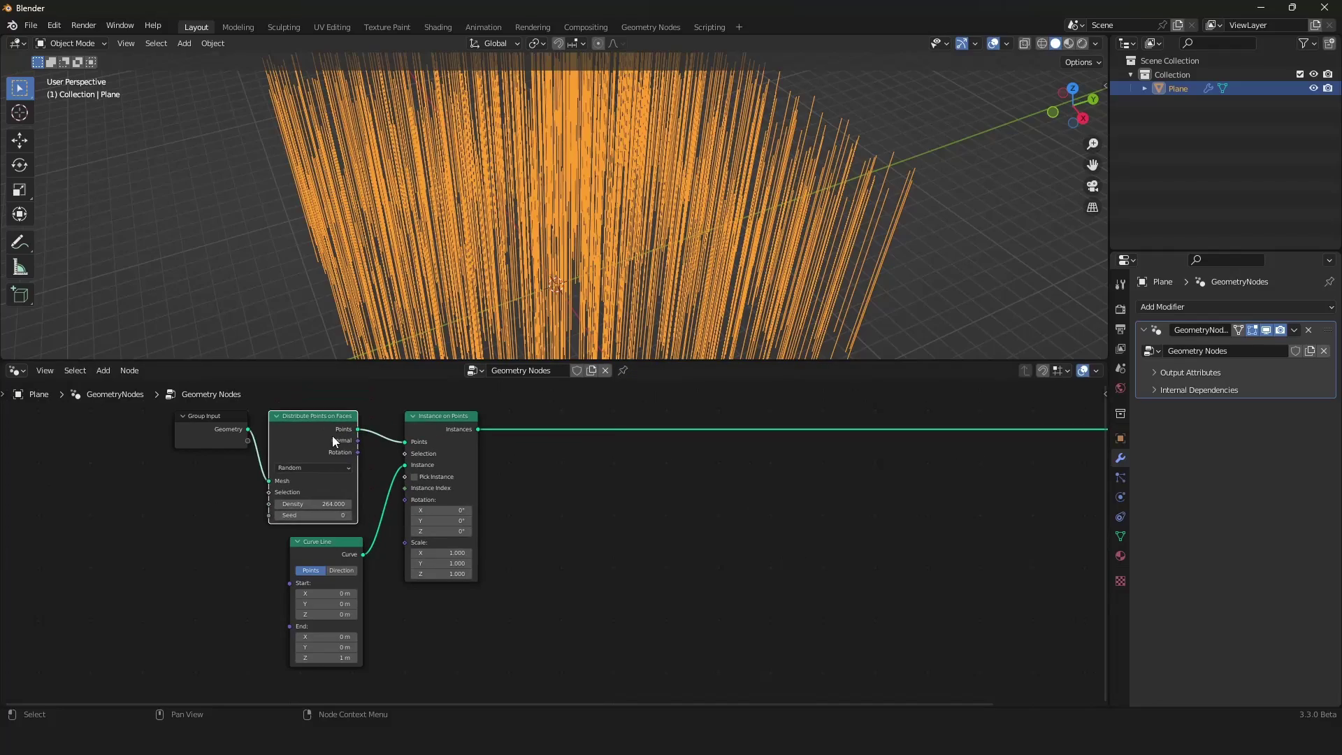
# Shift the Curve Line node slightly left and shorten its line by setting End Z to 0.05 m
pyautogui.moveTo(328, 503)
pyautogui.mouseDown()
pyautogui.moveTo(279, 503)
pyautogui.moveTo(329, 503)
pyautogui.mouseUp()
pyautogui.scroll(-3, 798, 139)
pyautogui.moveTo(798, 140); pyautogui.dragTo(637, 256, button='middle')
pyautogui.scroll(3, 866, 89)
pyautogui.scroll(2, 649, 216)
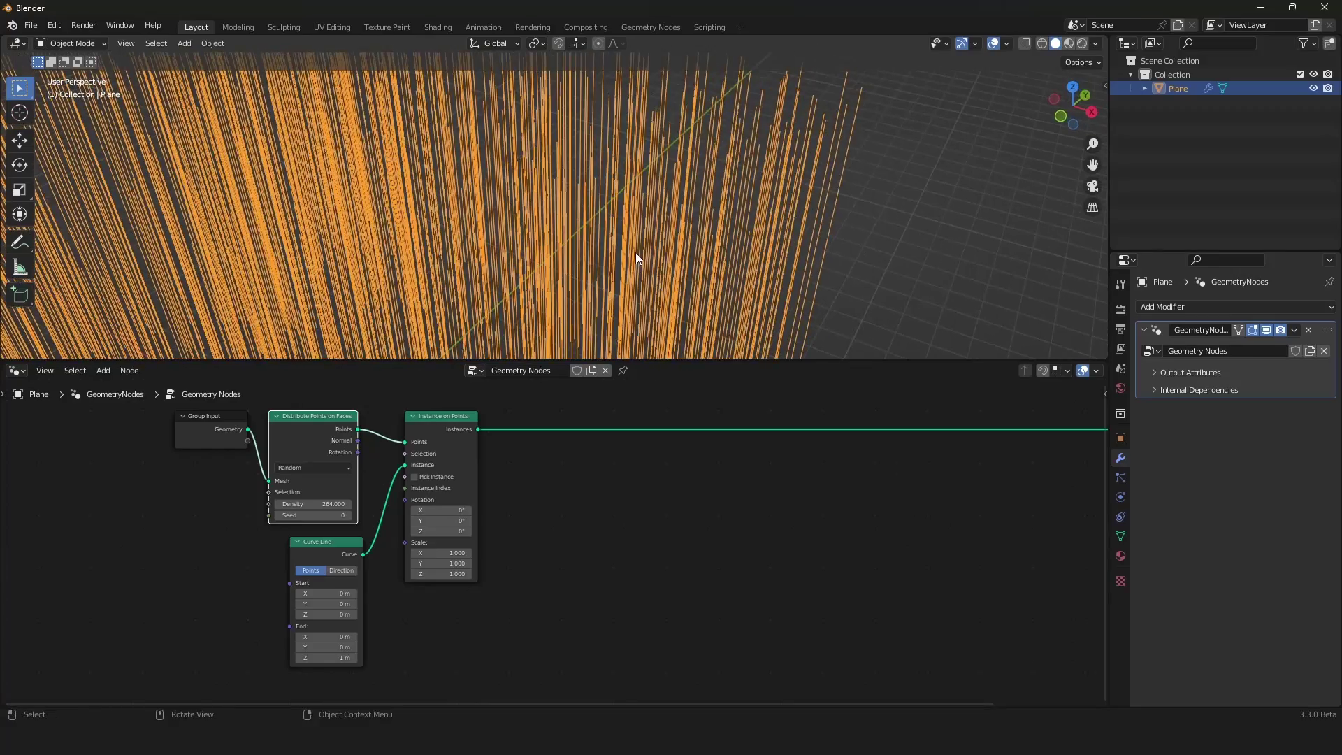
pyautogui.moveTo(344, 556); pyautogui.dragTo(332, 556)
pyautogui.scroll(-3, 584, 228)
pyautogui.moveTo(584, 228)
pyautogui.mouseDown(button='middle')
pyautogui.moveTo(678, 205)
pyautogui.moveTo(672, 179)
pyautogui.moveTo(573, 224)
pyautogui.mouseUp(button='middle')
pyautogui.keyDown('shift'); pyautogui.moveTo(323, 658); pyautogui.dragTo(209, 657); pyautogui.keyUp('shift')
pyautogui.moveTo(528, 291); pyautogui.dragTo(563, 160, button='middle')
# Try a different point density on the Distribute Points on Faces node
pyautogui.moveTo(313, 504); pyautogui.dragTo(405, 504)
pyautogui.rightClick(313, 504)
pyautogui.scroll(-2, 363, 203)
pyautogui.moveTo(388, 180); pyautogui.dragTo(618, 282, button='middle')
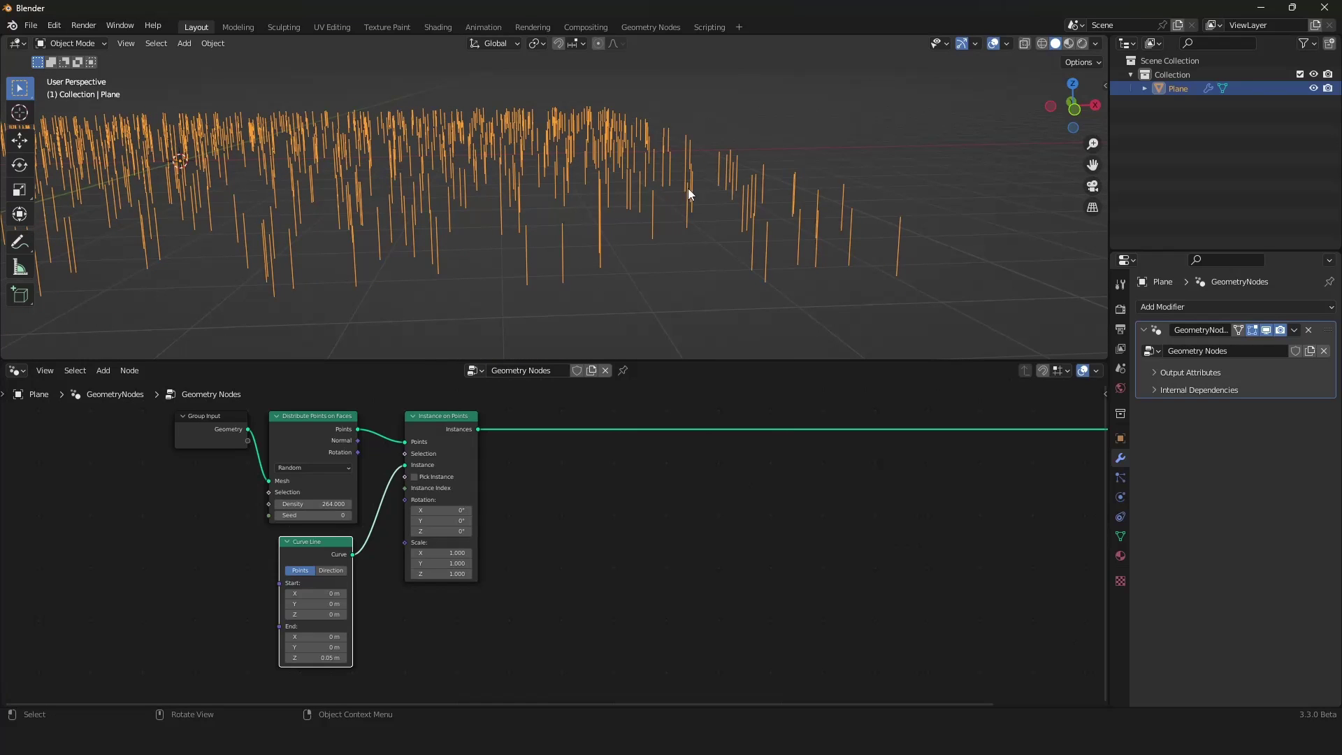
pyautogui.moveTo(619, 101); pyautogui.dragTo(622, 155, button='middle')
pyautogui.scroll(-3, 594, 497)
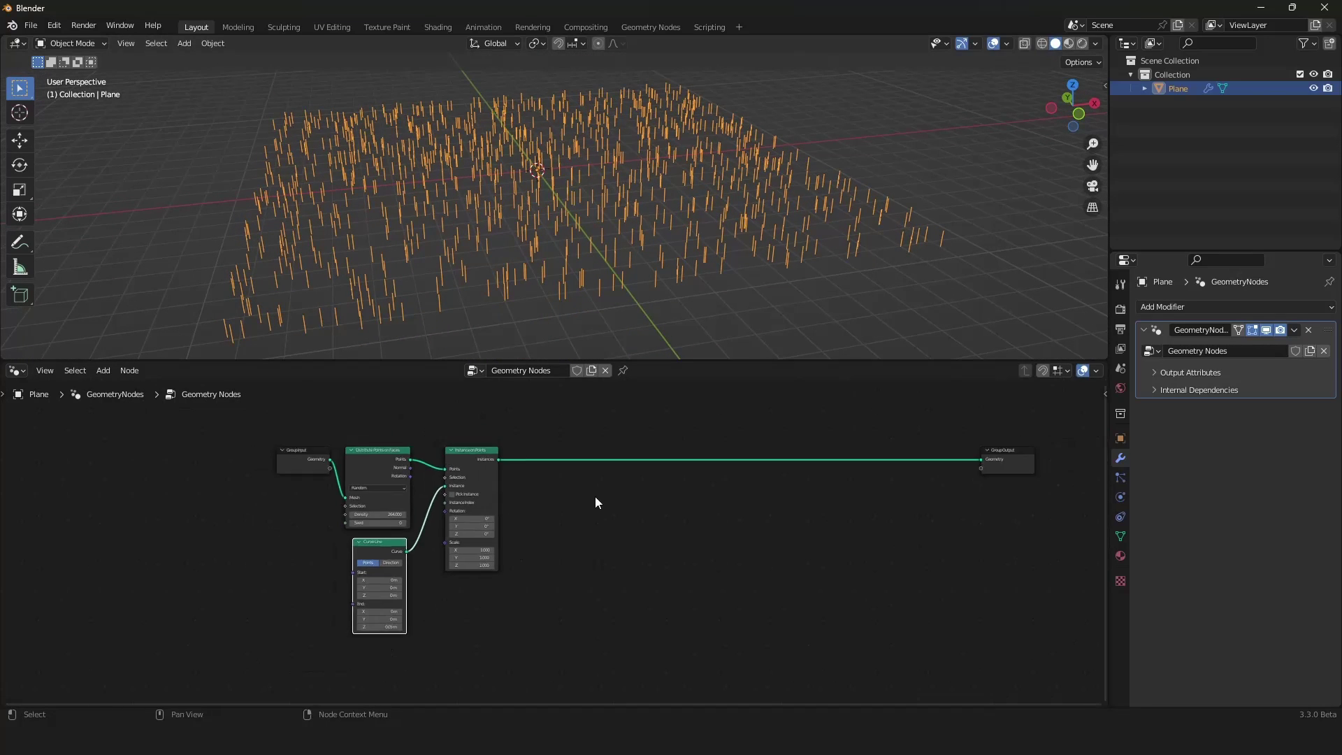
# Move the Instance on Points node to the right, leaving a gap after the Curve Line node
pyautogui.scroll(4, 629, 493)
pyautogui.moveTo(546, 472); pyautogui.dragTo(524, 505, button='middle')
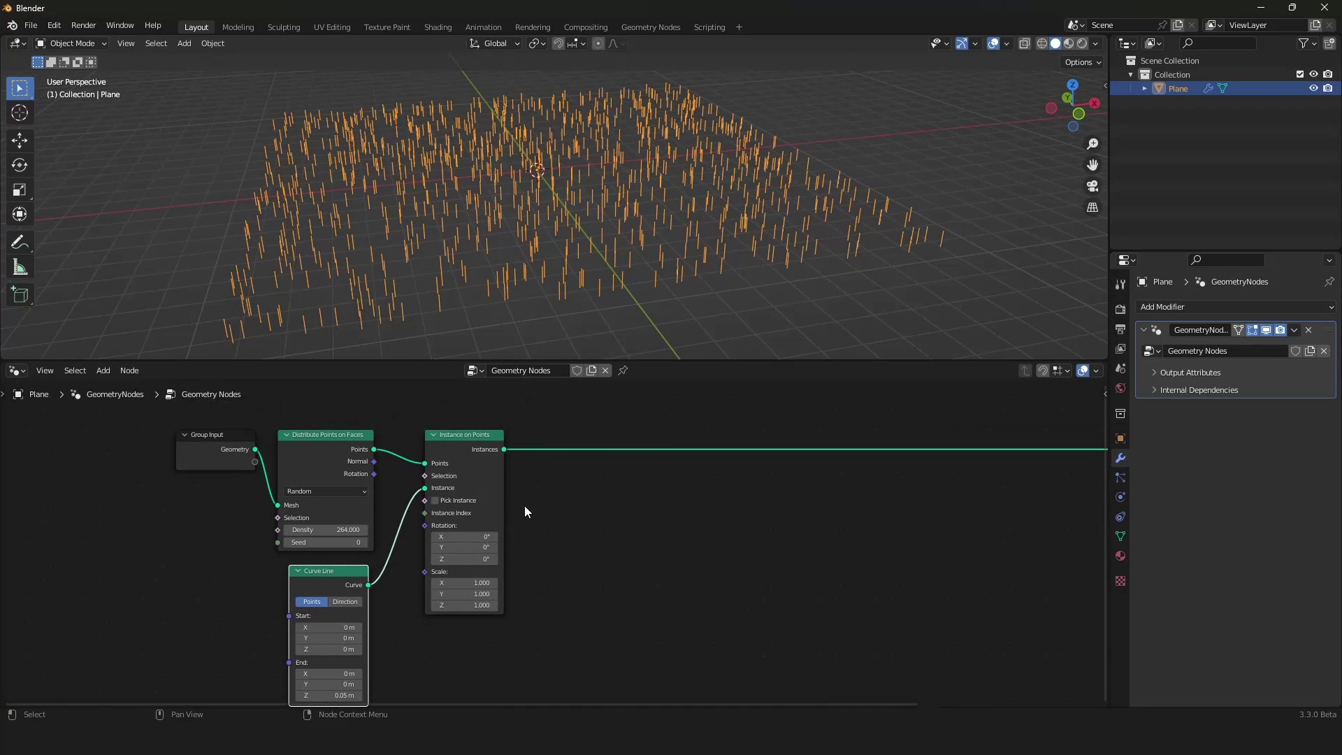
pyautogui.moveTo(462, 451); pyautogui.dragTo(627, 446)
pyautogui.moveTo(640, 335); pyautogui.dragTo(650, 300, button='middle')
pyautogui.moveTo(351, 578); pyautogui.dragTo(348, 575)
pyautogui.scroll(5, 554, 211)
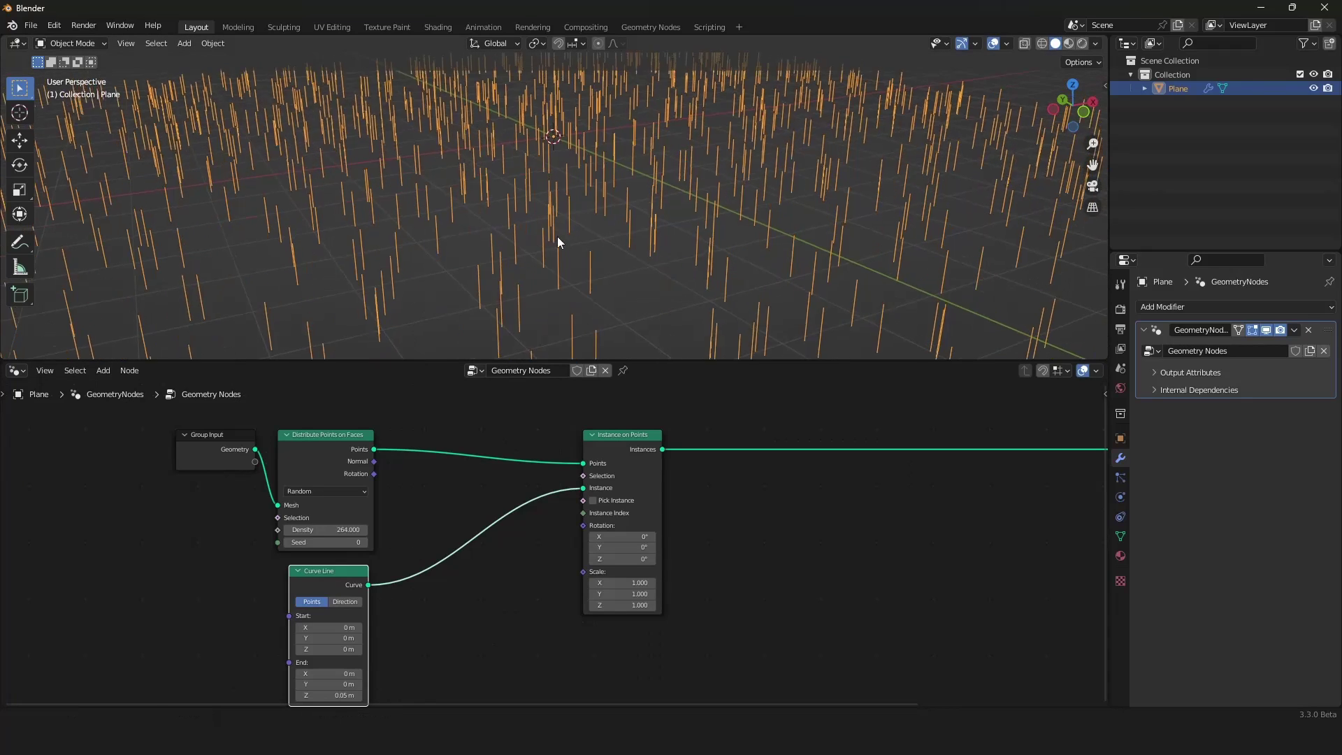
pyautogui.moveTo(343, 576); pyautogui.dragTo(352, 568)
pyautogui.rightClick(353, 570)
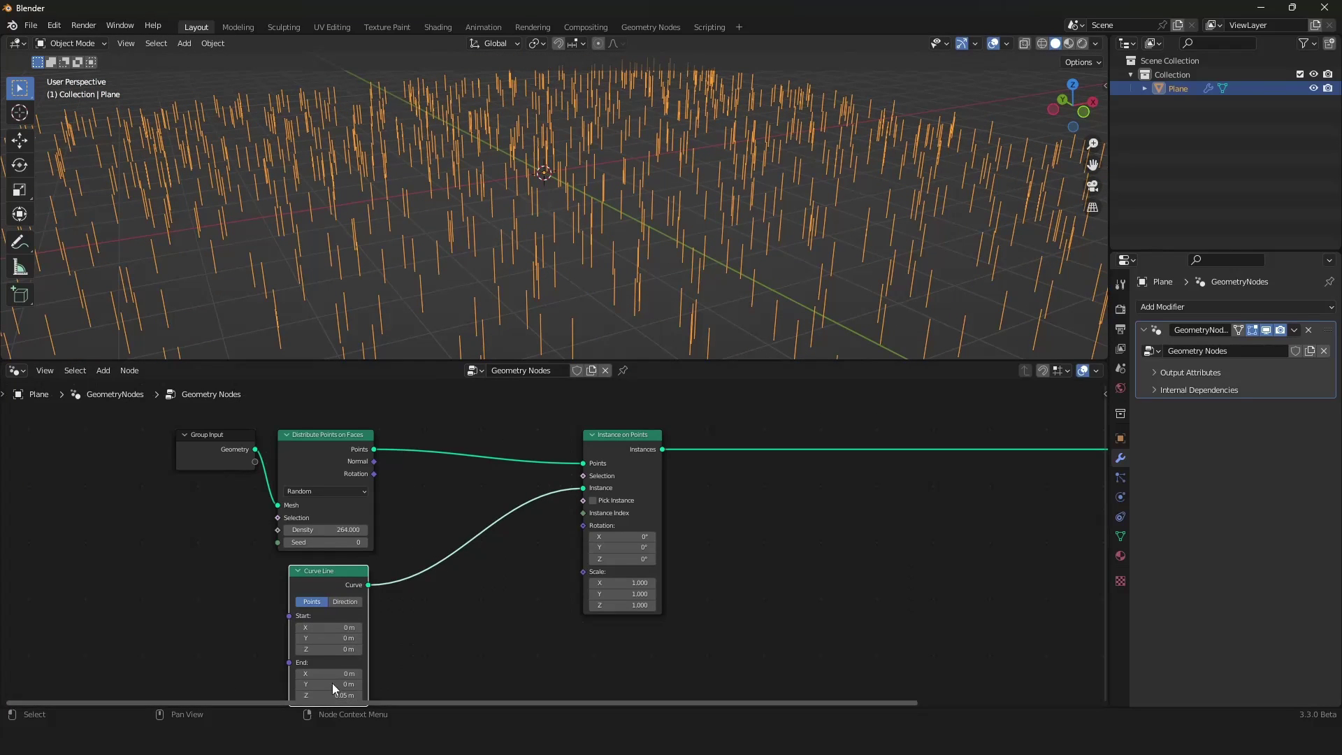
# Insert a Resample Curve node between Curve Line and Instance on Points
pyautogui.moveTo(464, 511); pyautogui.dragTo(485, 492, button='middle')
pyautogui.hotkey('shift', 'a')
pyautogui.moveTo(455, 468)
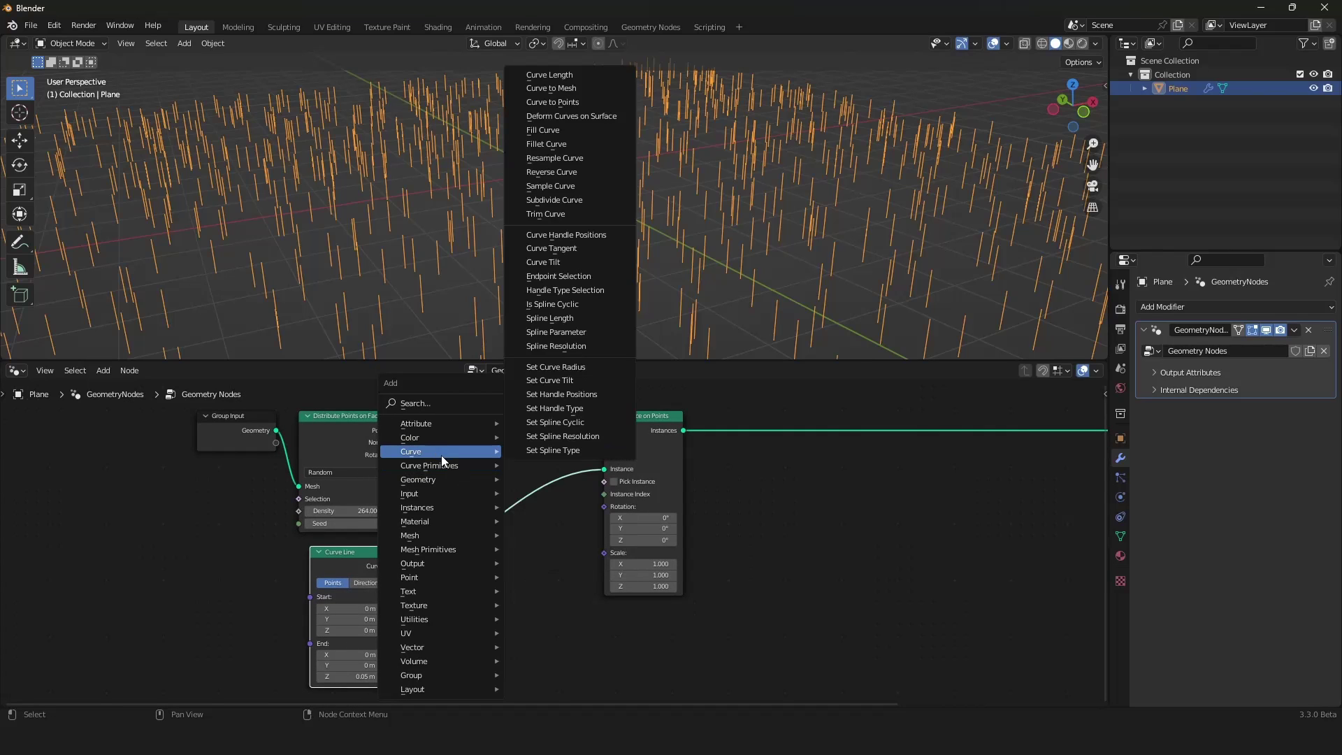
pyautogui.click(552, 159)
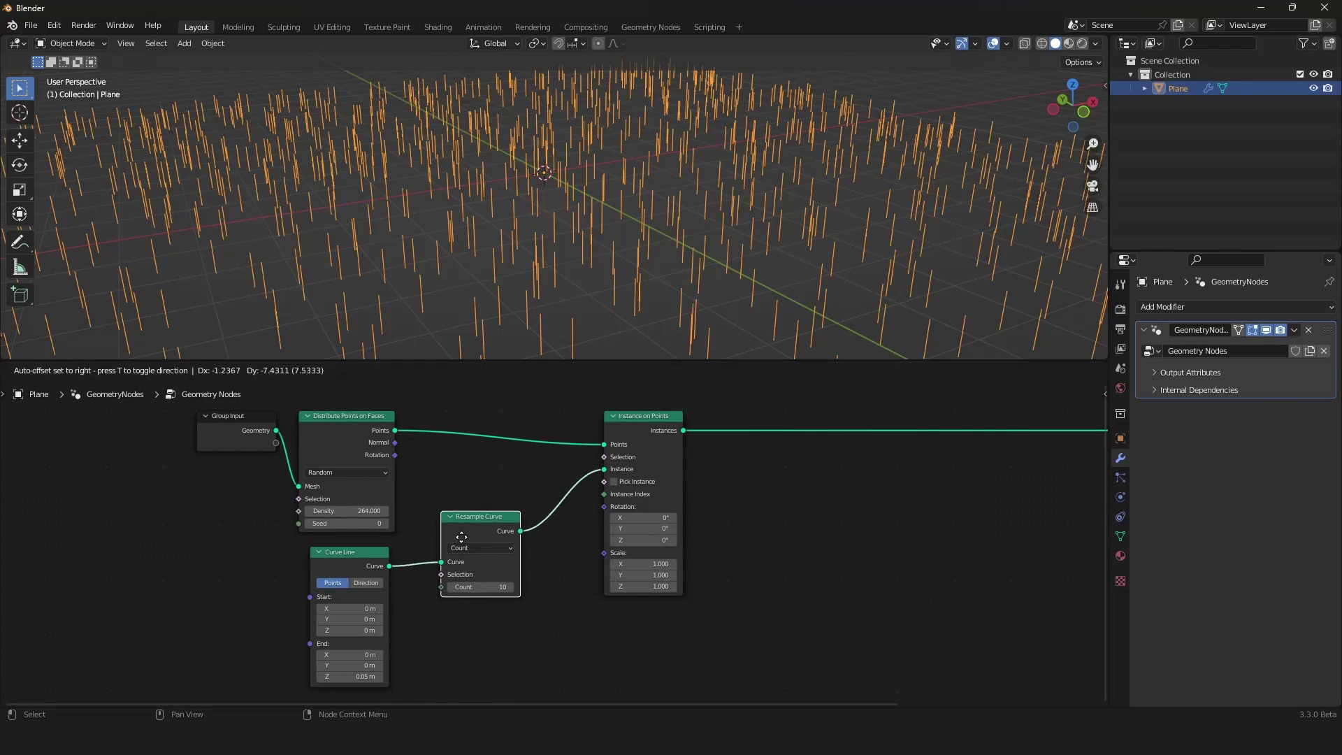
pyautogui.click(414, 551)
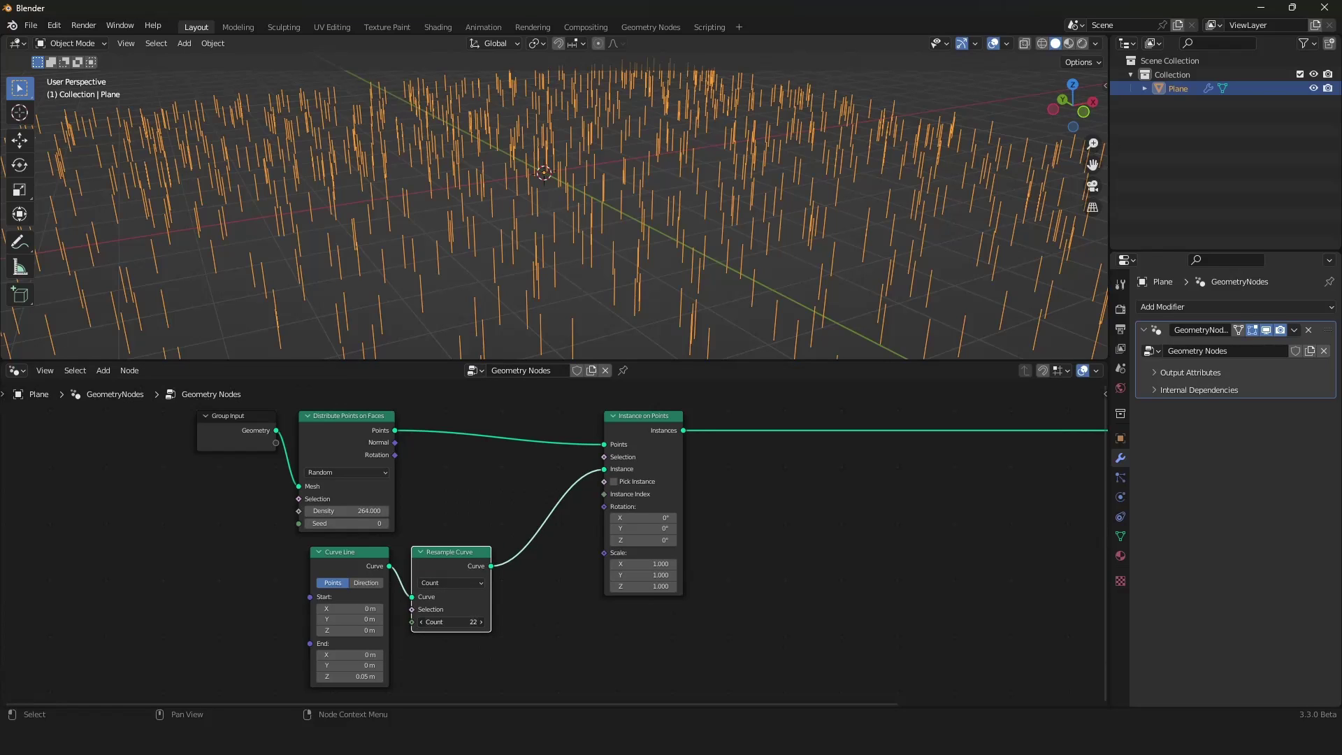
# Set the Resample Curve count to 5 and move Instance on Points closer to it
pyautogui.moveTo(661, 217); pyautogui.dragTo(587, 209, button='middle')
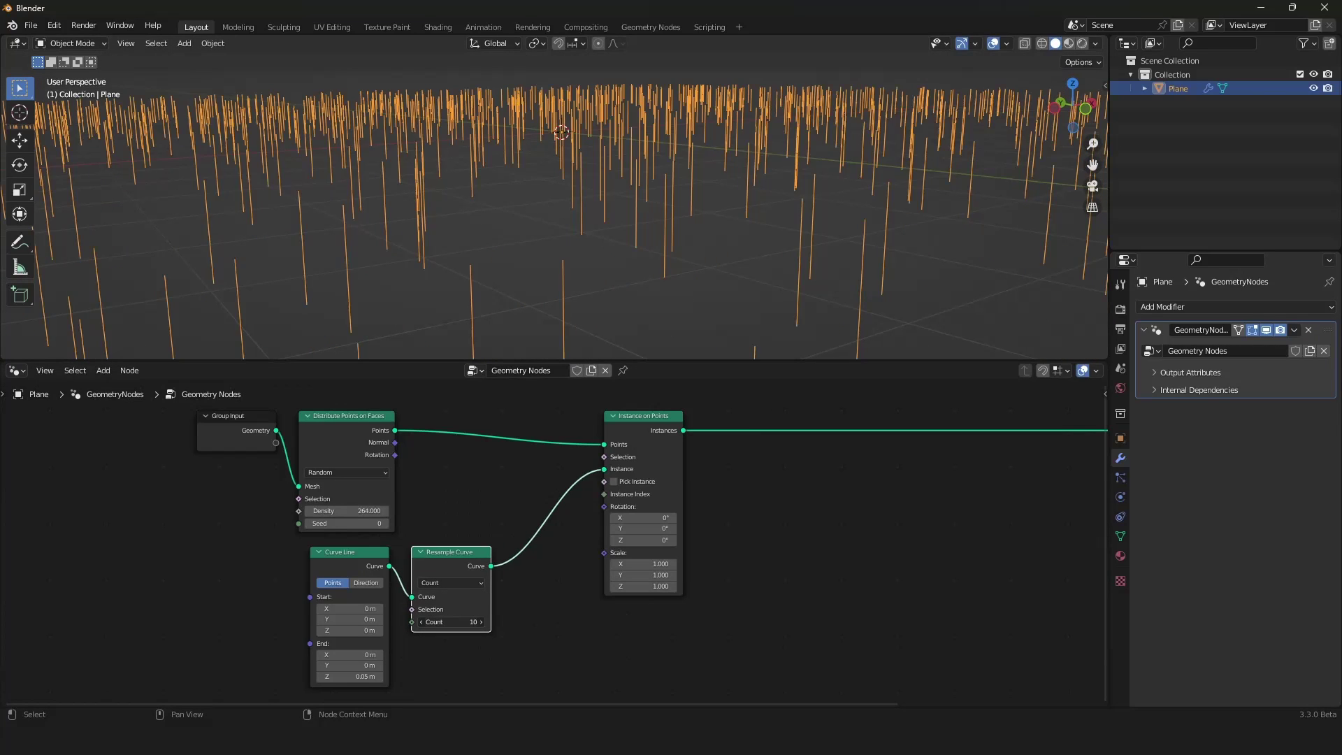
pyautogui.moveTo(448, 620); pyautogui.dragTo(445, 625)
pyautogui.moveTo(636, 436); pyautogui.dragTo(544, 435)
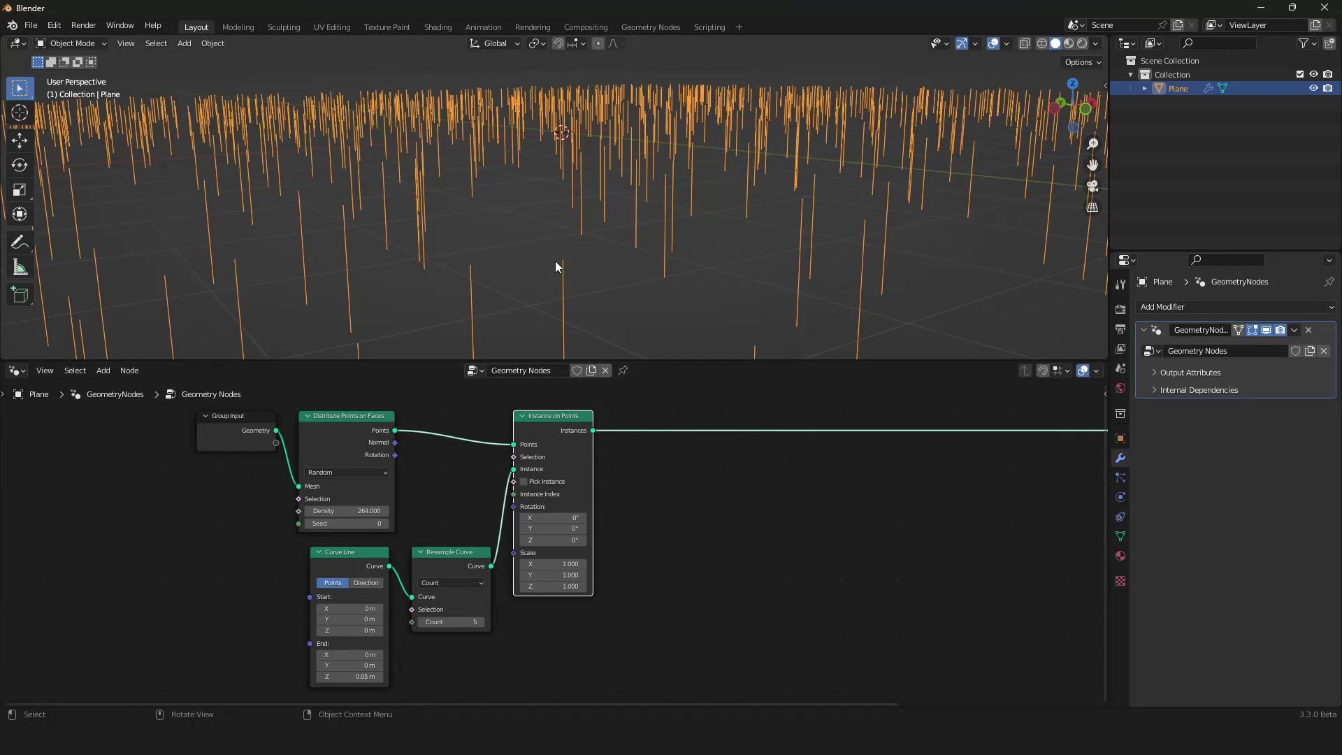
# Move the Group Output node closer to Instance on Points
pyautogui.scroll(-5, 589, 226)
pyautogui.scroll(3, 590, 251)
pyautogui.moveTo(594, 224)
pyautogui.mouseDown(button='middle')
pyautogui.moveTo(589, 250)
pyautogui.moveTo(615, 225)
pyautogui.mouseUp(button='middle')
pyautogui.scroll(-3, 700, 495)
pyautogui.moveTo(701, 494); pyautogui.dragTo(583, 541, button='middle')
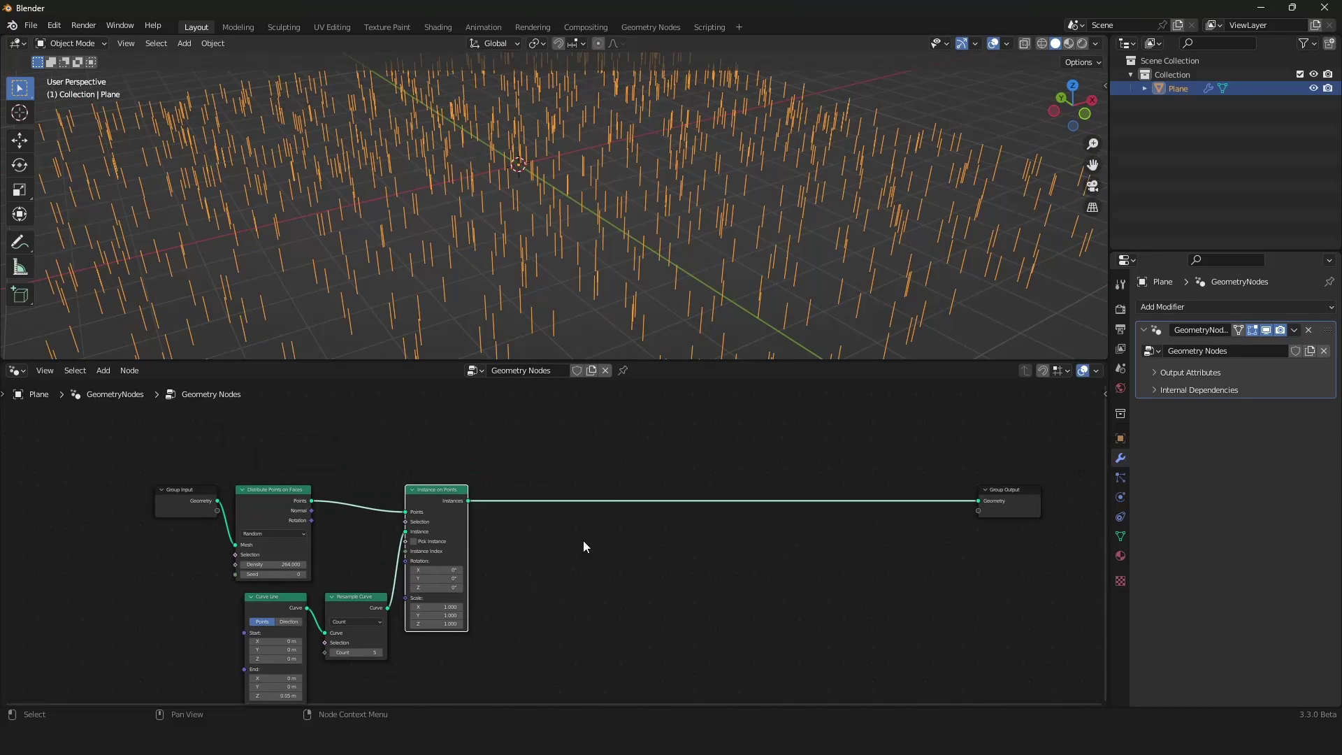
pyautogui.moveTo(1016, 494); pyautogui.dragTo(704, 489)
pyautogui.moveTo(699, 301)
pyautogui.mouseDown(button='middle')
pyautogui.moveTo(706, 288)
pyautogui.moveTo(638, 293)
pyautogui.moveTo(737, 288)
pyautogui.moveTo(702, 278)
pyautogui.mouseUp(button='middle')
pyautogui.scroll(1, 698, 276)
pyautogui.scroll(-1, 698, 277)
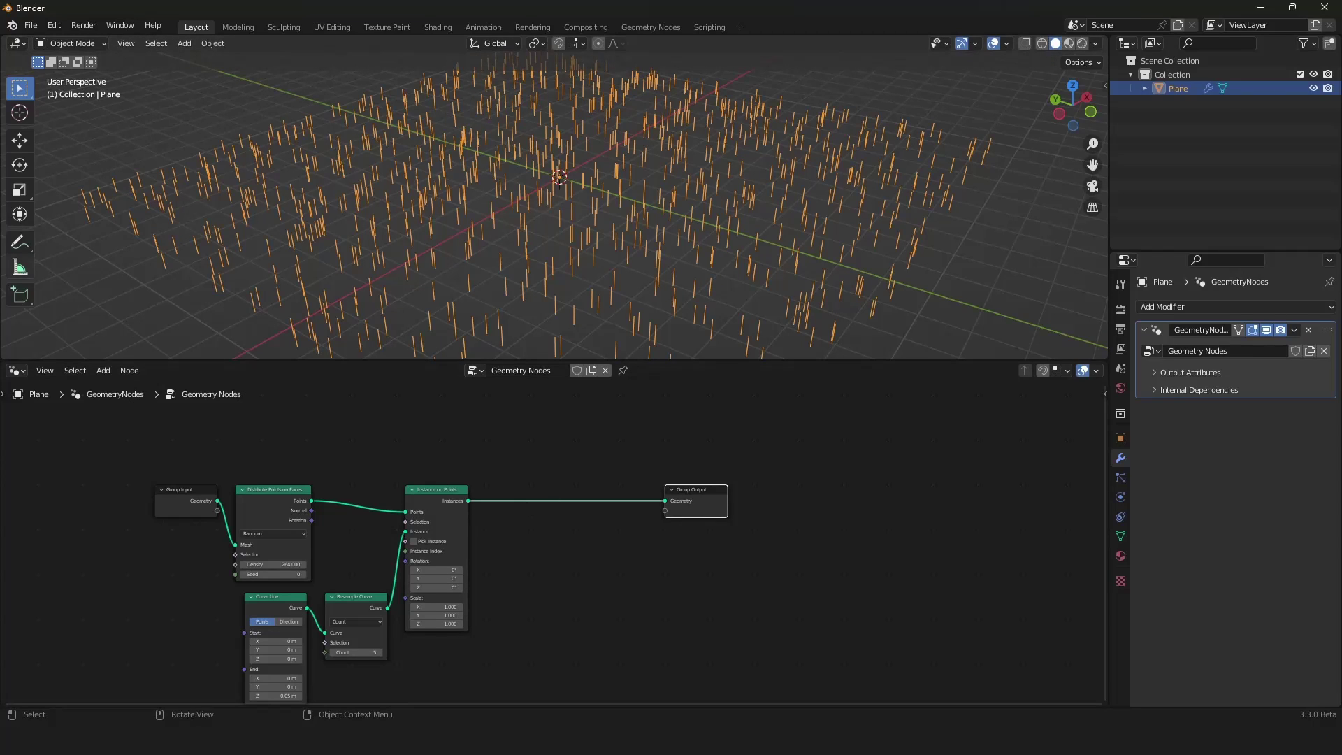
# Move the Group Output node farther right to leave space after Instance on Points
pyautogui.hotkey('shift', 'a')
pyautogui.scroll(-1, 482, 506)
pyautogui.moveTo(485, 508); pyautogui.dragTo(559, 433, button='middle')
pyautogui.scroll(2, 481, 492)
pyautogui.scroll(1, 559, 433)
pyautogui.moveTo(607, 308); pyautogui.dragTo(689, 225, button='middle')
pyautogui.scroll(2, 689, 224)
pyautogui.keyDown('shift'); pyautogui.moveTo(702, 126); pyautogui.dragTo(567, 212, button='middle'); pyautogui.keyUp('shift')
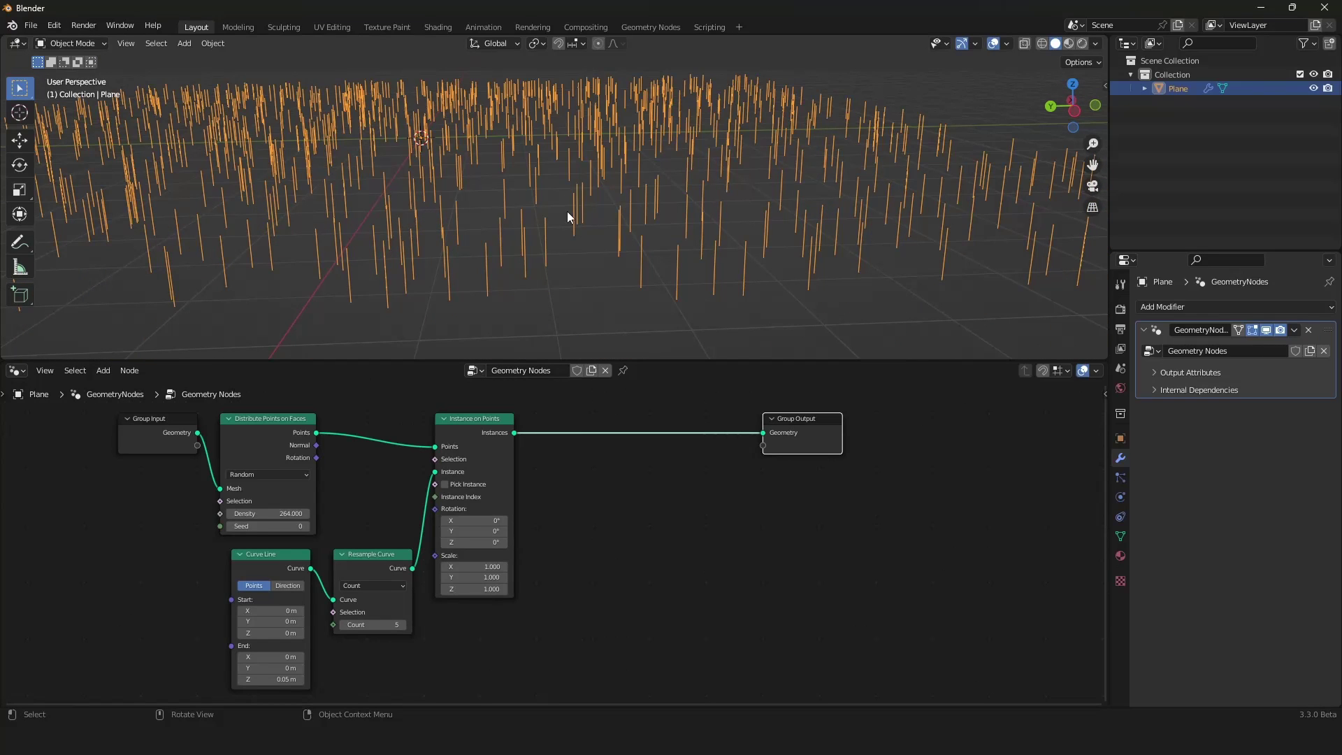
pyautogui.scroll(-2, 626, 485)
pyautogui.press('g')
pyautogui.click(907, 487)
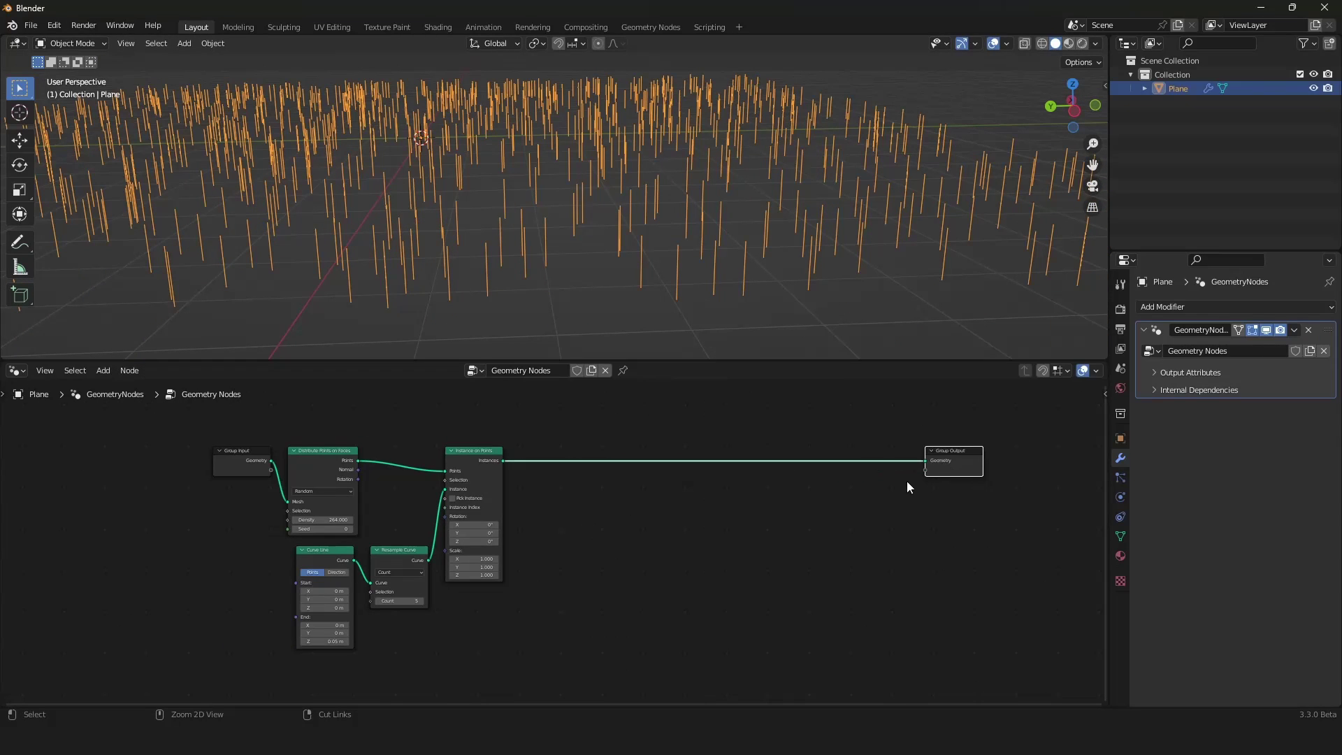
# Insert a Set Position node between Instance on Points and Group Output
pyautogui.scroll(1, 831, 525)
pyautogui.moveTo(828, 527); pyautogui.dragTo(803, 531, button='middle')
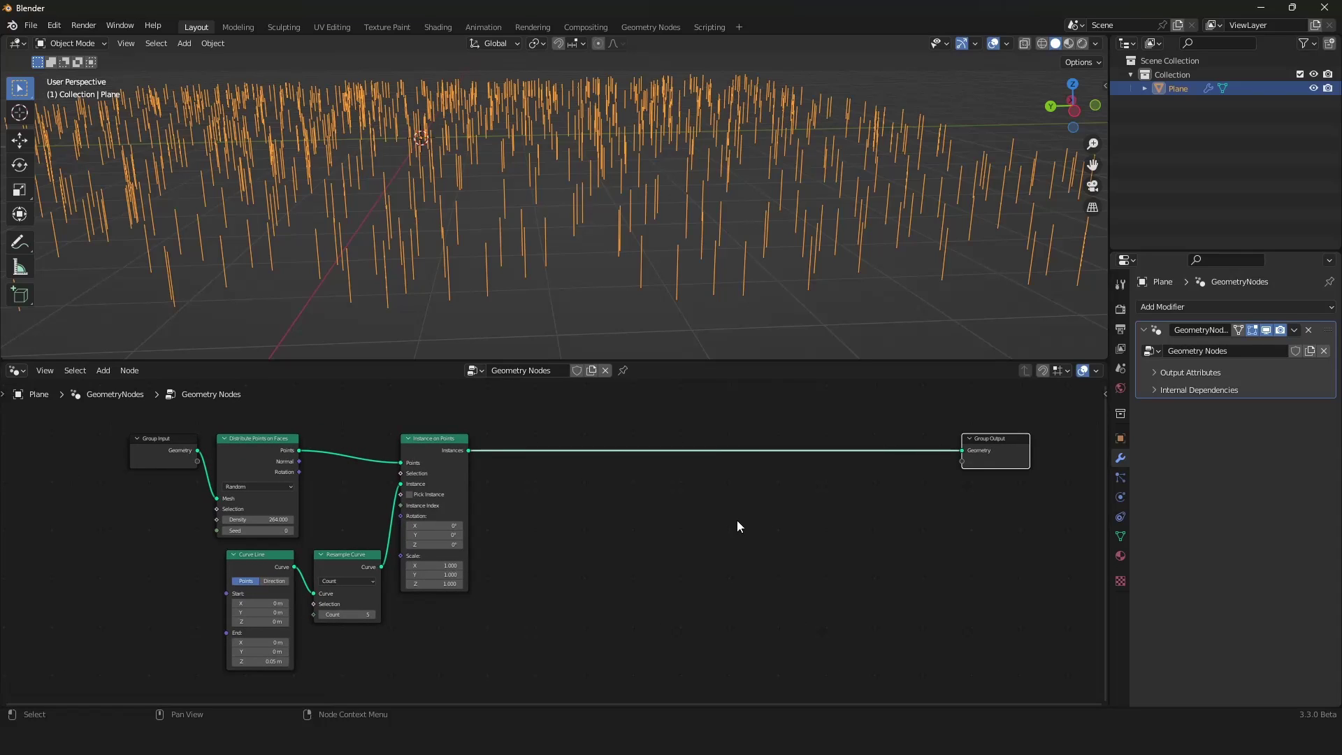
pyautogui.scroll(-1, 736, 520)
pyautogui.scroll(2, 589, 500)
pyautogui.moveTo(589, 500); pyautogui.dragTo(618, 515, button='middle')
pyautogui.hotkey('shift', 'a')
pyautogui.write('set pos')
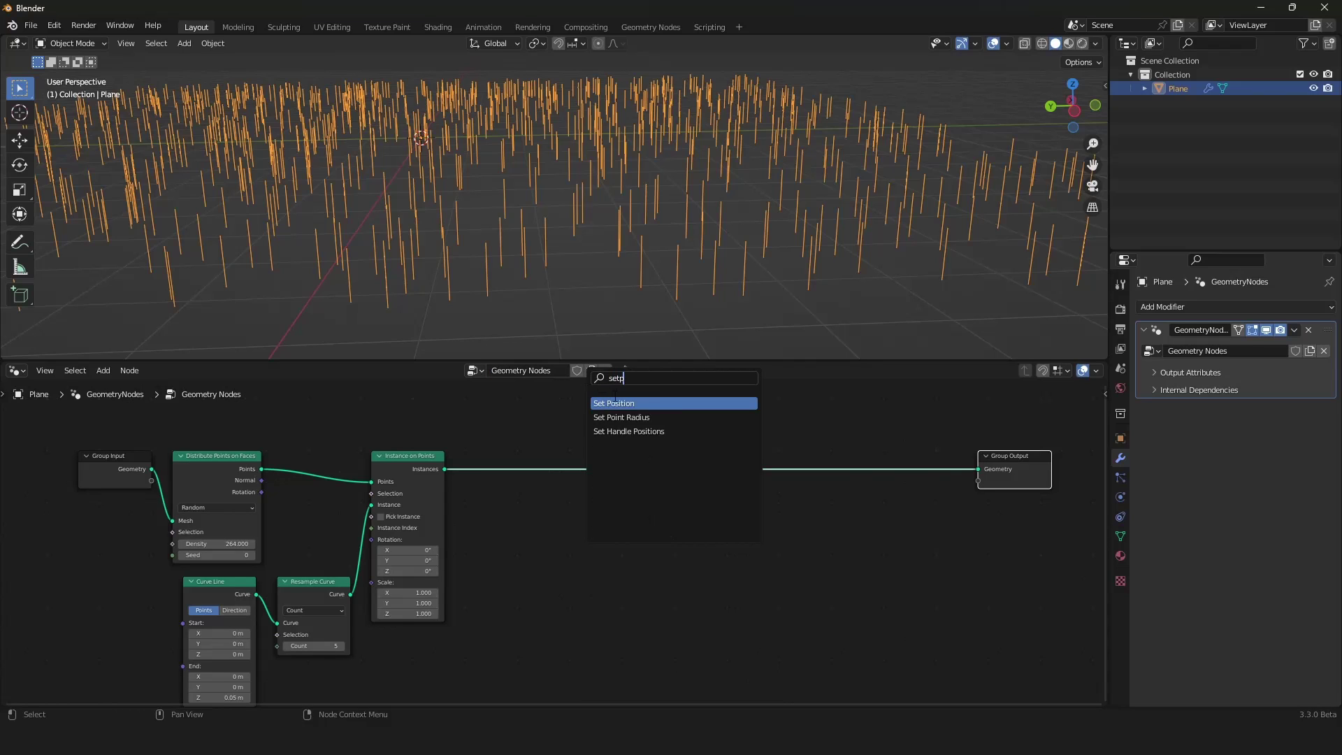
pyautogui.press('Return')
pyautogui.click(618, 475)
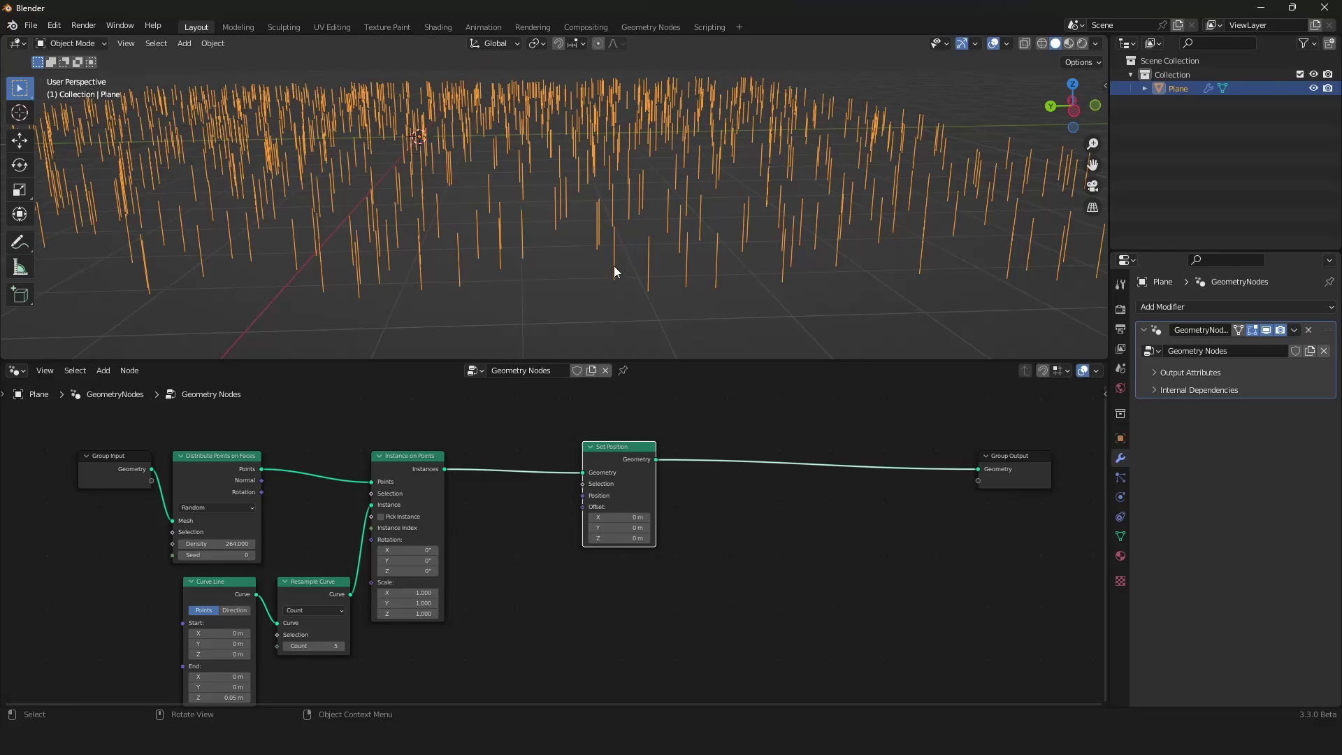
# Move the Set Position node farther right, away from Instance on Points
pyautogui.press('Home')
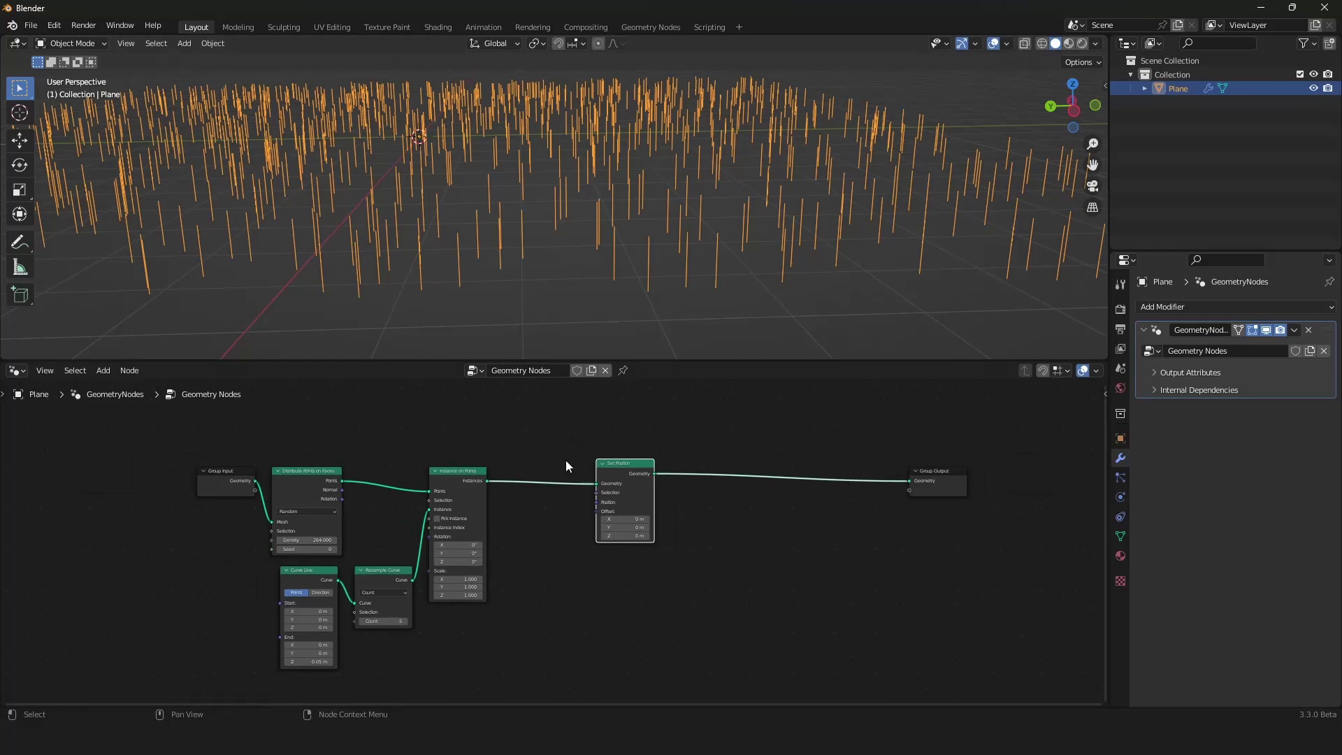
pyautogui.moveTo(617, 459); pyautogui.dragTo(595, 463, button='middle')
pyautogui.moveTo(626, 451); pyautogui.dragTo(742, 461)
pyautogui.rightClick(741, 461)
pyautogui.scroll(-3, 626, 485)
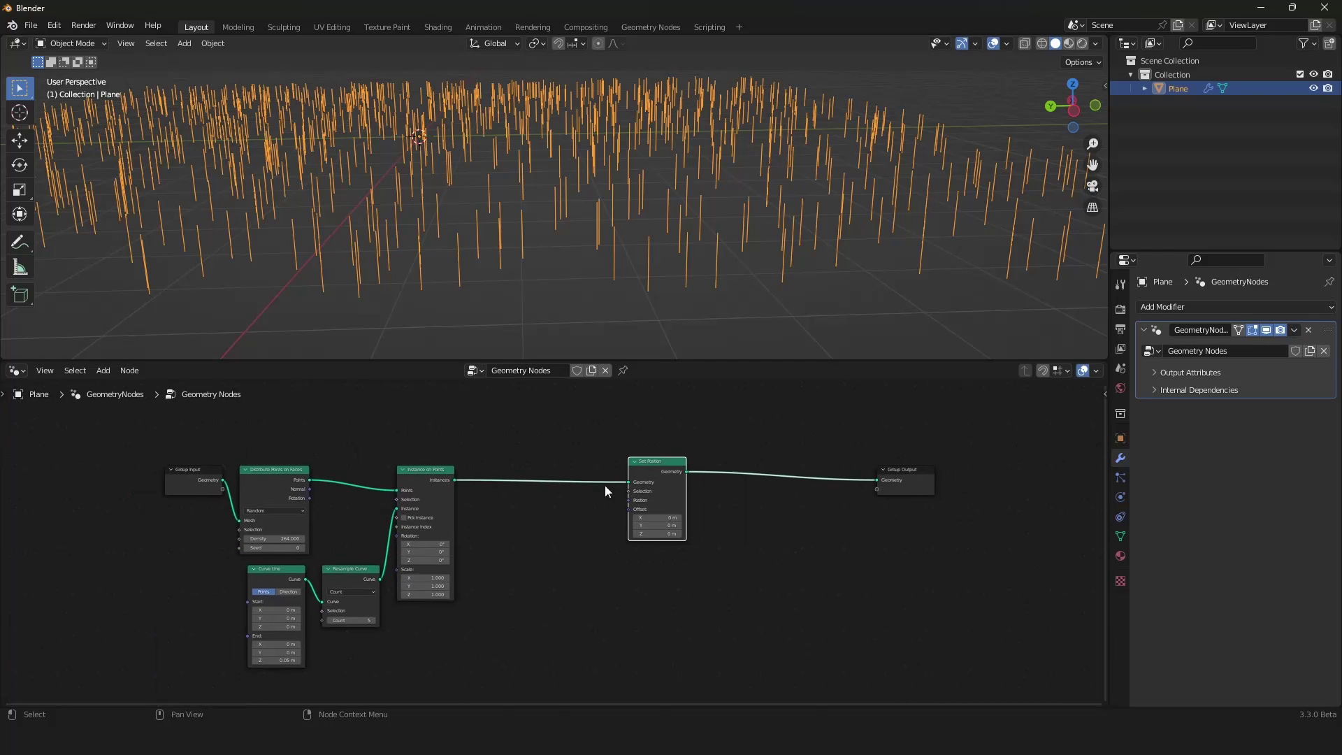
# Add a Position input node and connect its output to the Position input of Set Position
pyautogui.scroll(4, 605, 485)
pyautogui.hotkey('shift', 'a')
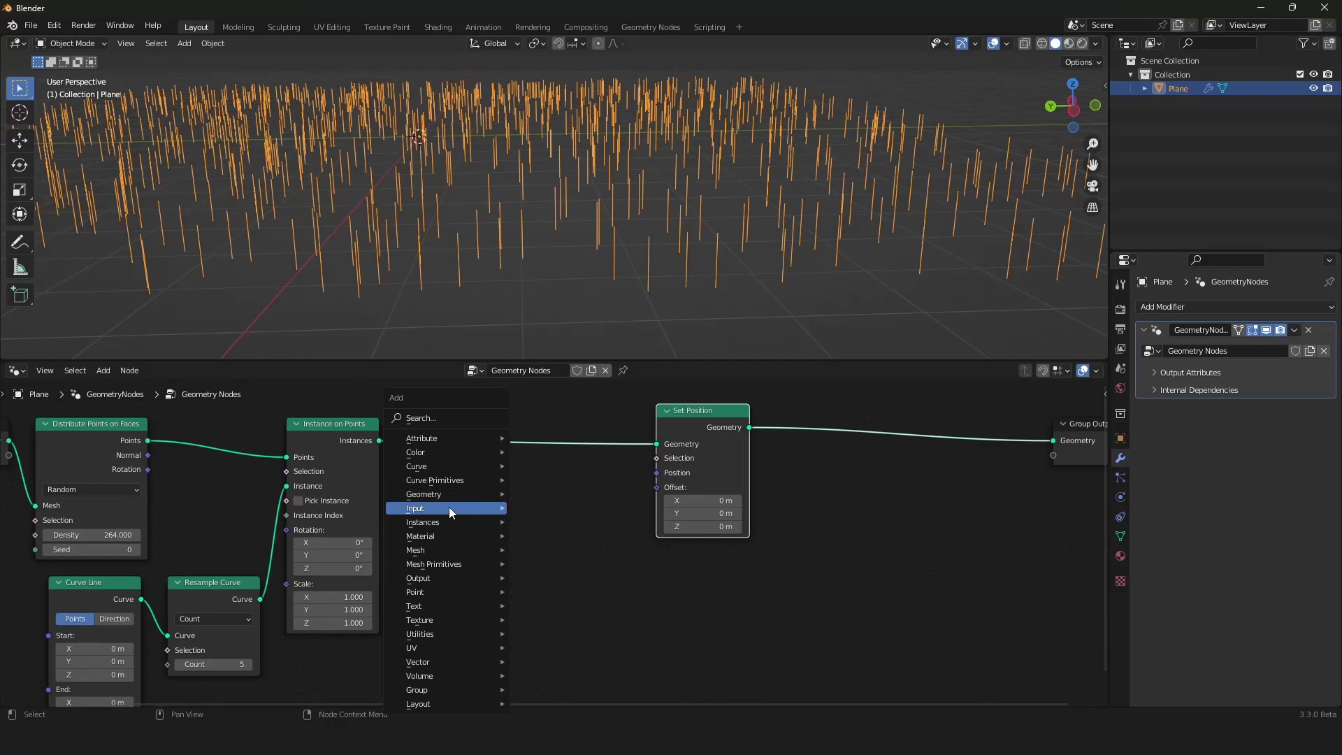
pyautogui.moveTo(479, 505)
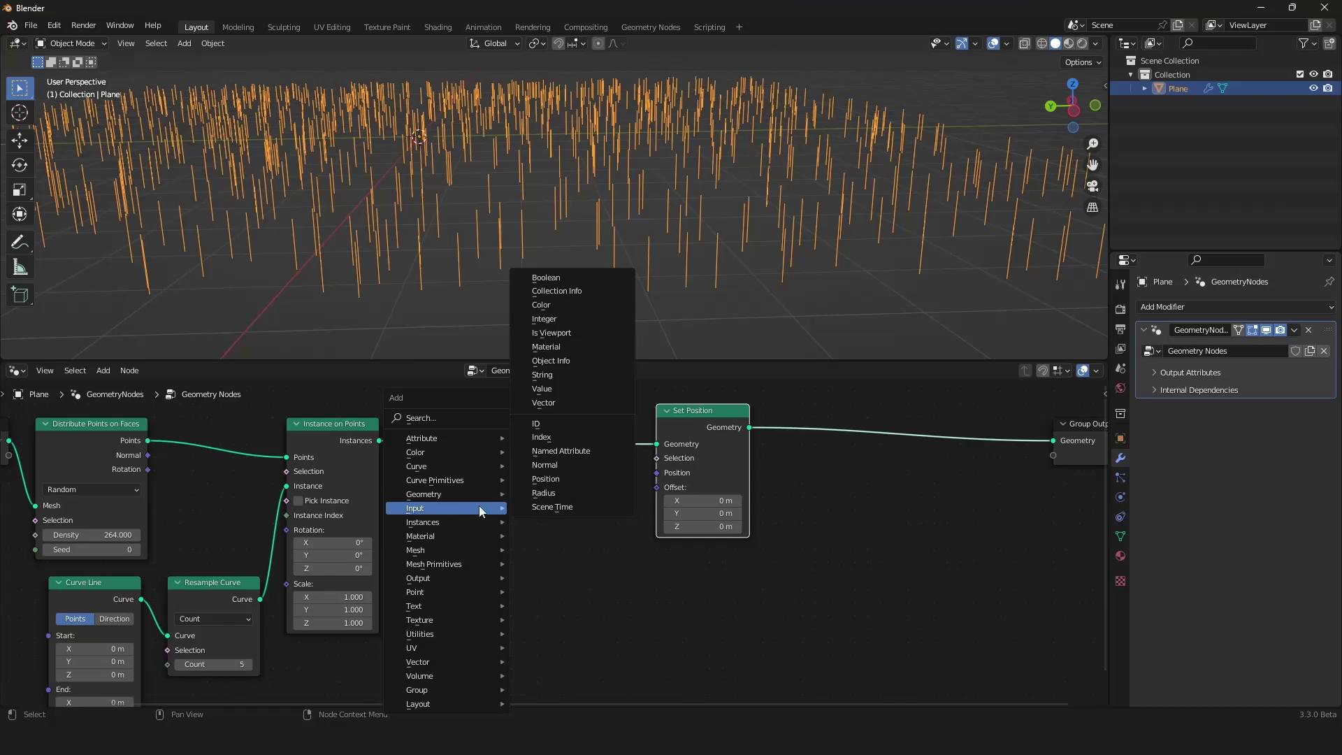
pyautogui.click(560, 476)
pyautogui.click(387, 503)
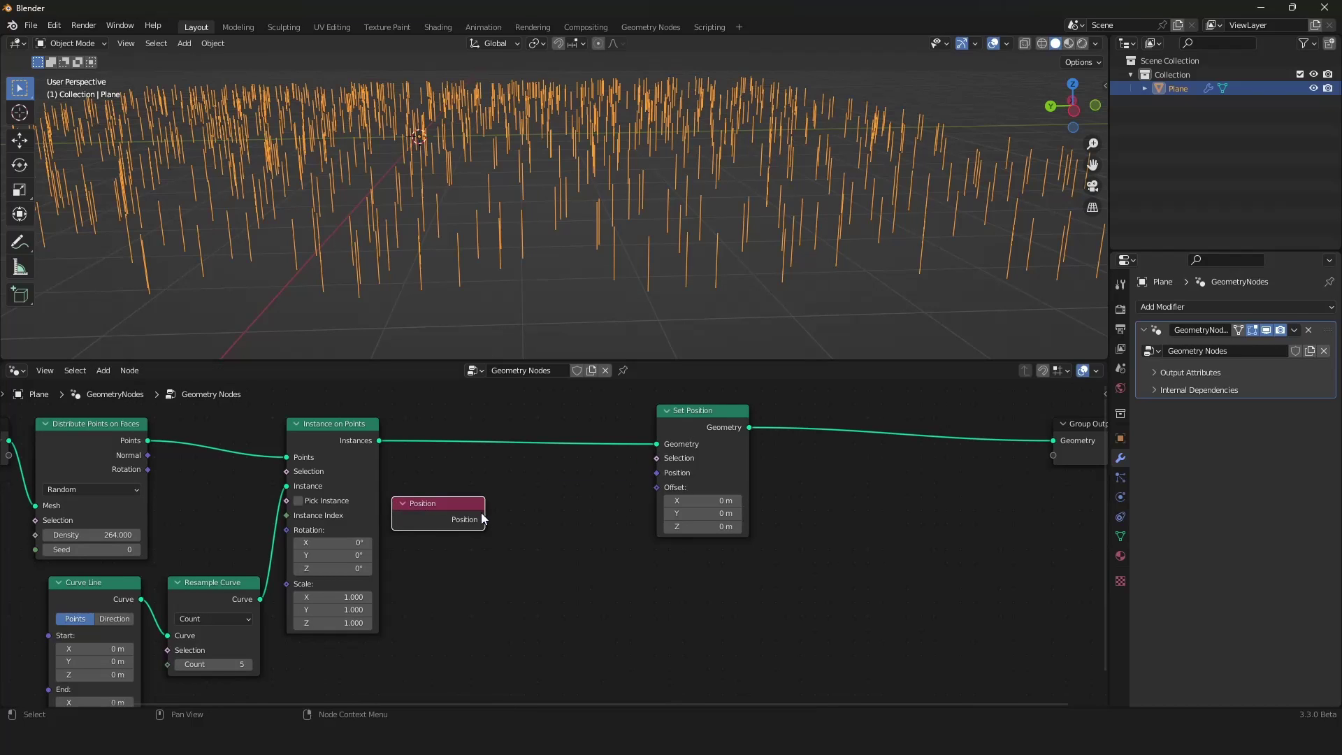
pyautogui.moveTo(485, 519); pyautogui.dragTo(656, 473)
pyautogui.press('Home')
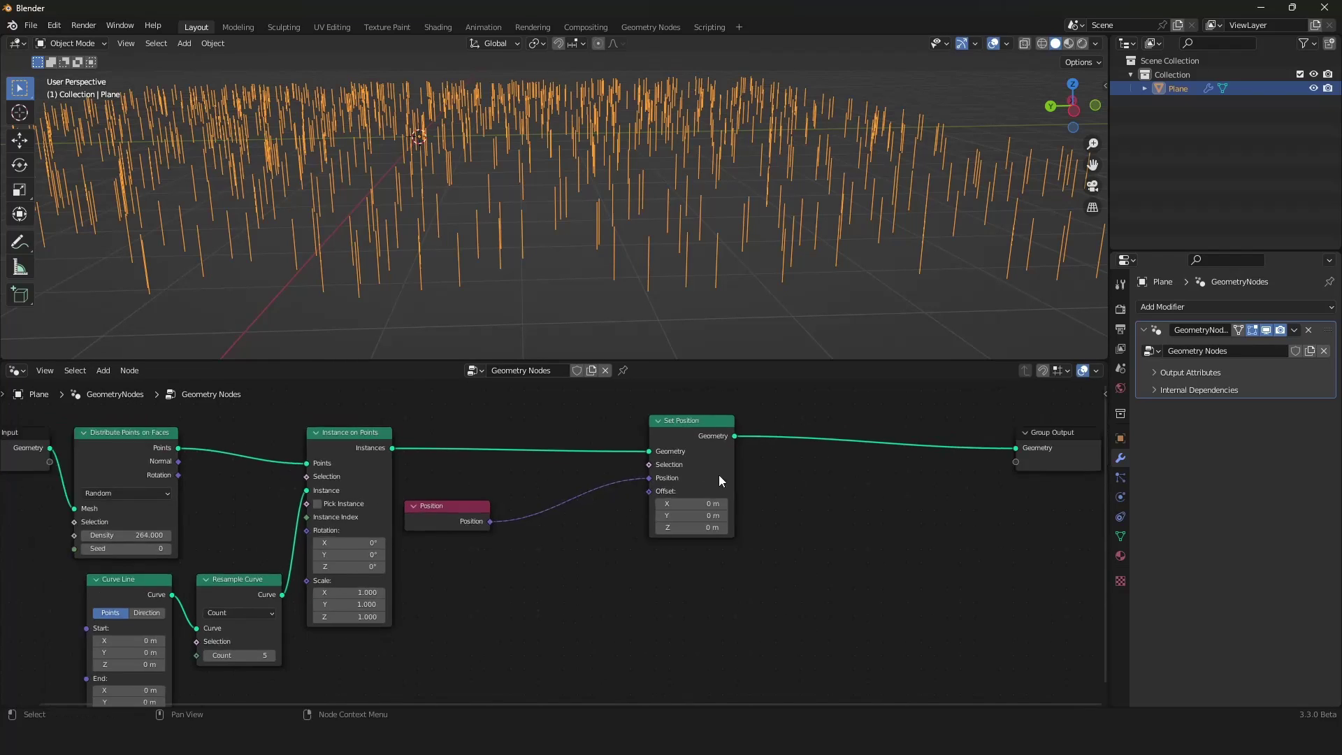
# Insert a Vector Rotate node on the link between the Position node and Set Position
pyautogui.hotkey('shift', 'a')
pyautogui.click(518, 422)
pyautogui.write('vect')
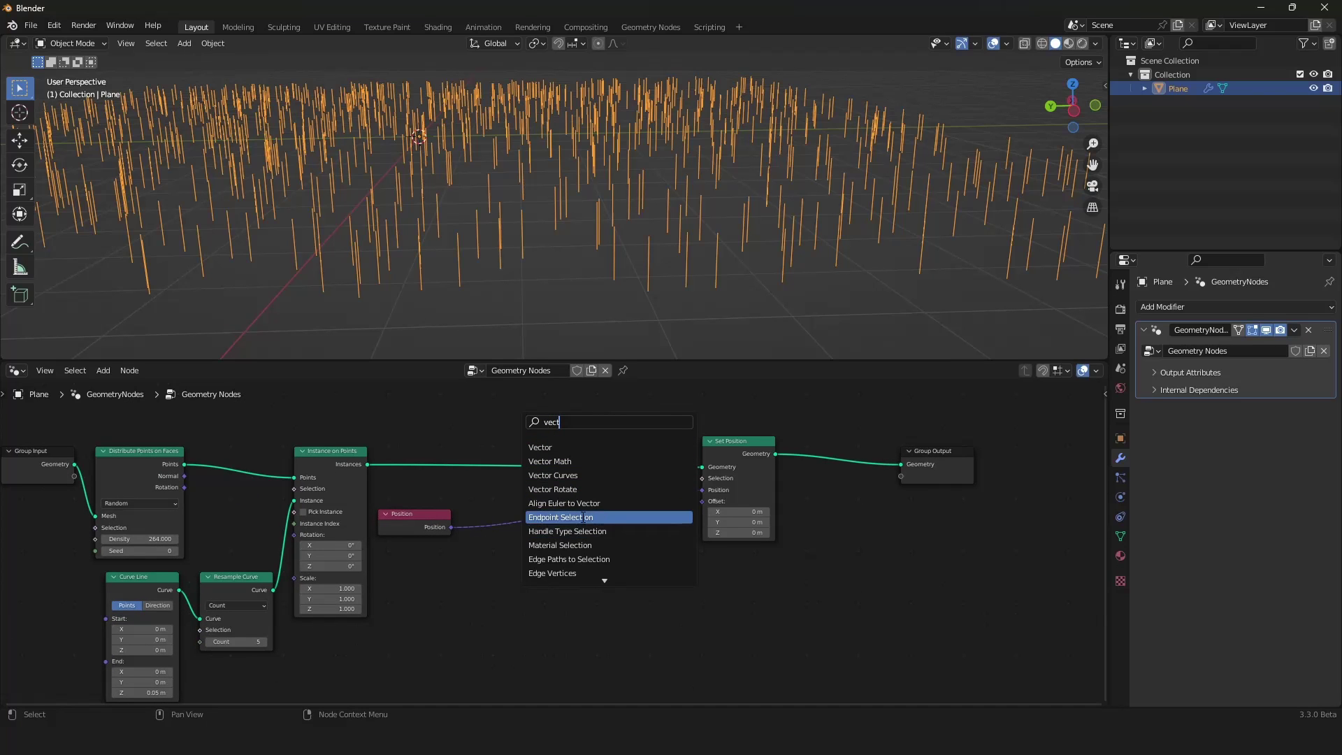
pyautogui.click(552, 489)
pyautogui.click(555, 497)
pyautogui.moveTo(614, 224); pyautogui.dragTo(474, 304, button='middle')
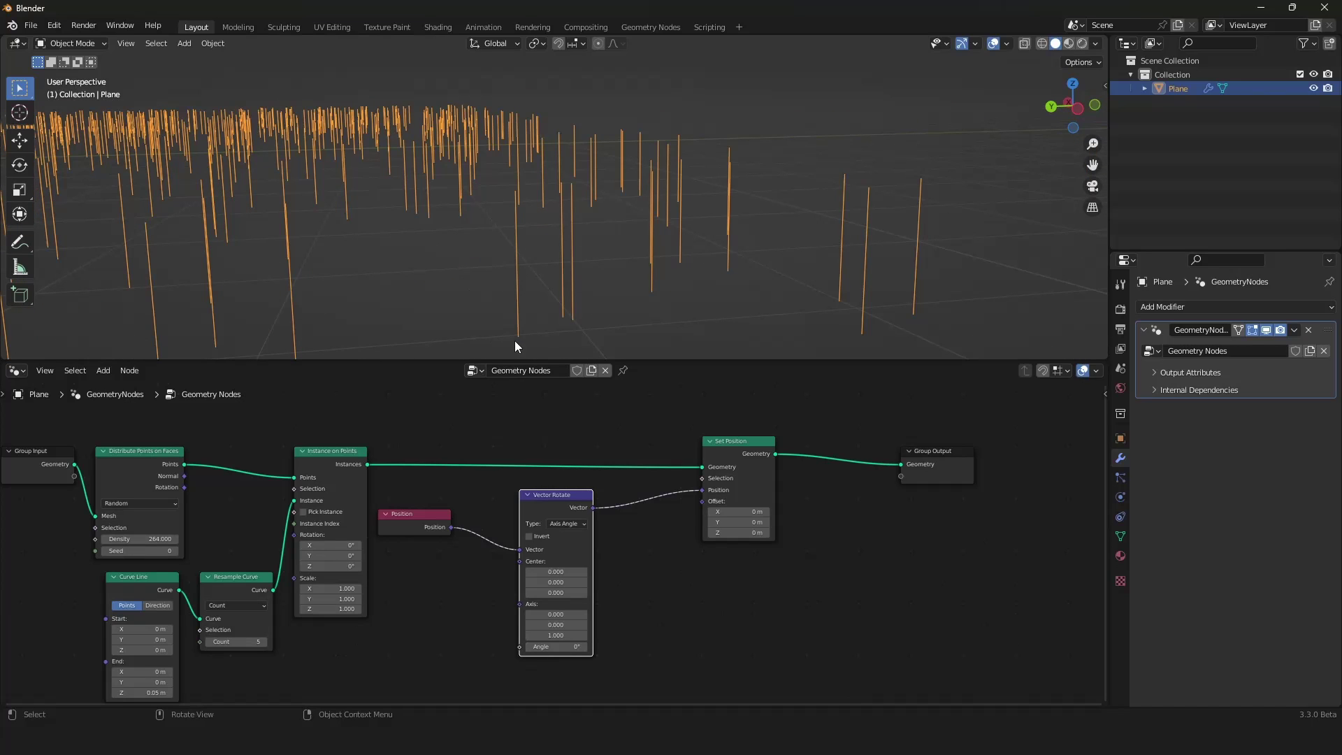
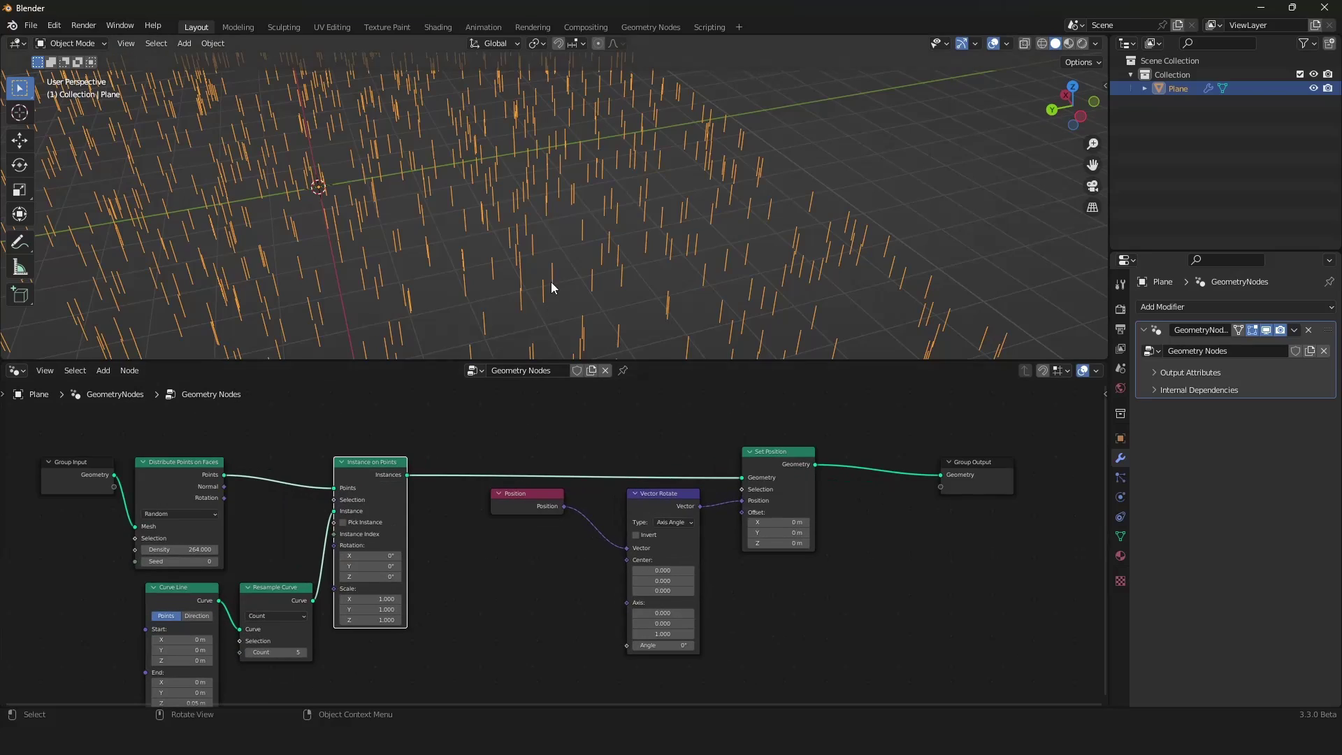
# Examine the scattered lines together with the Curve Line, Instance on Points and Set Position part of the node tree
pyautogui.scroll(-4, 551, 282)
pyautogui.scroll(4, 550, 282)
pyautogui.keyDown('shift'); pyautogui.moveTo(550, 283); pyautogui.dragTo(461, 152, button='middle'); pyautogui.keyUp('shift')
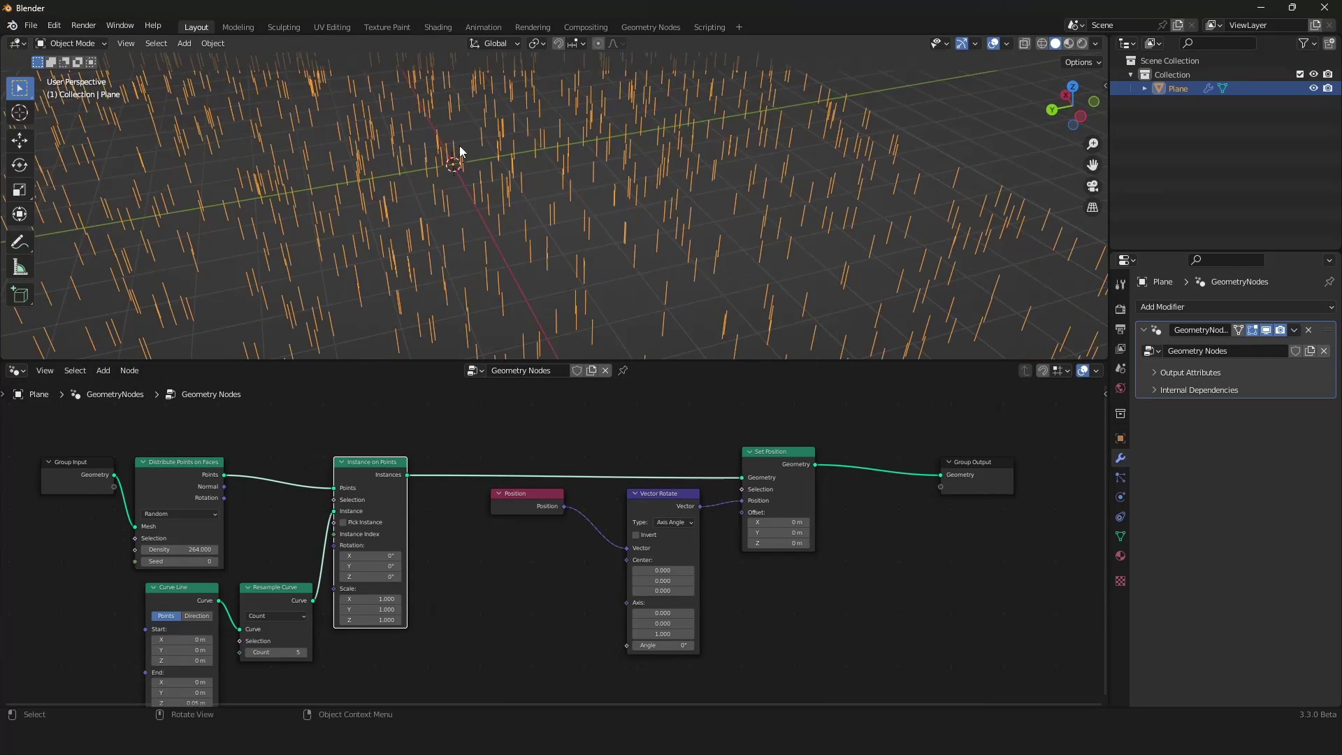
pyautogui.click(198, 588)
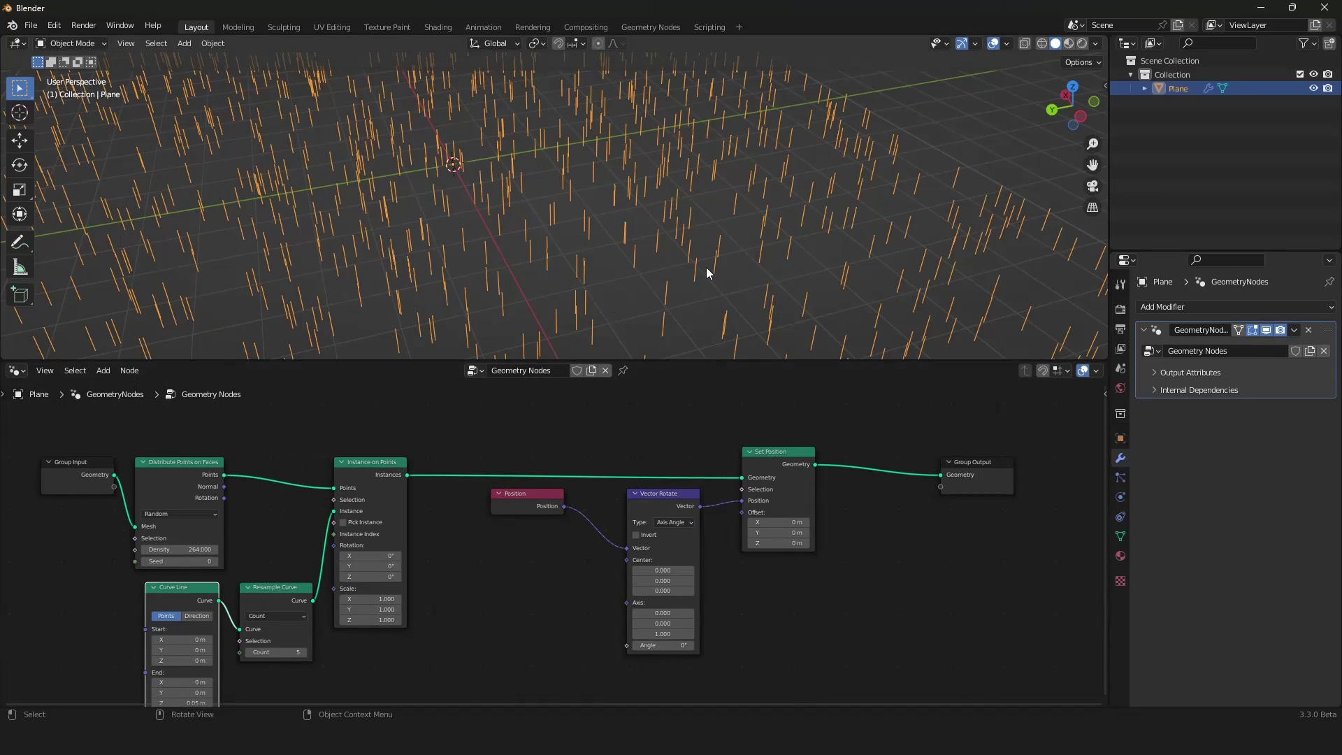
pyautogui.moveTo(707, 272); pyautogui.dragTo(543, 202, button='middle')
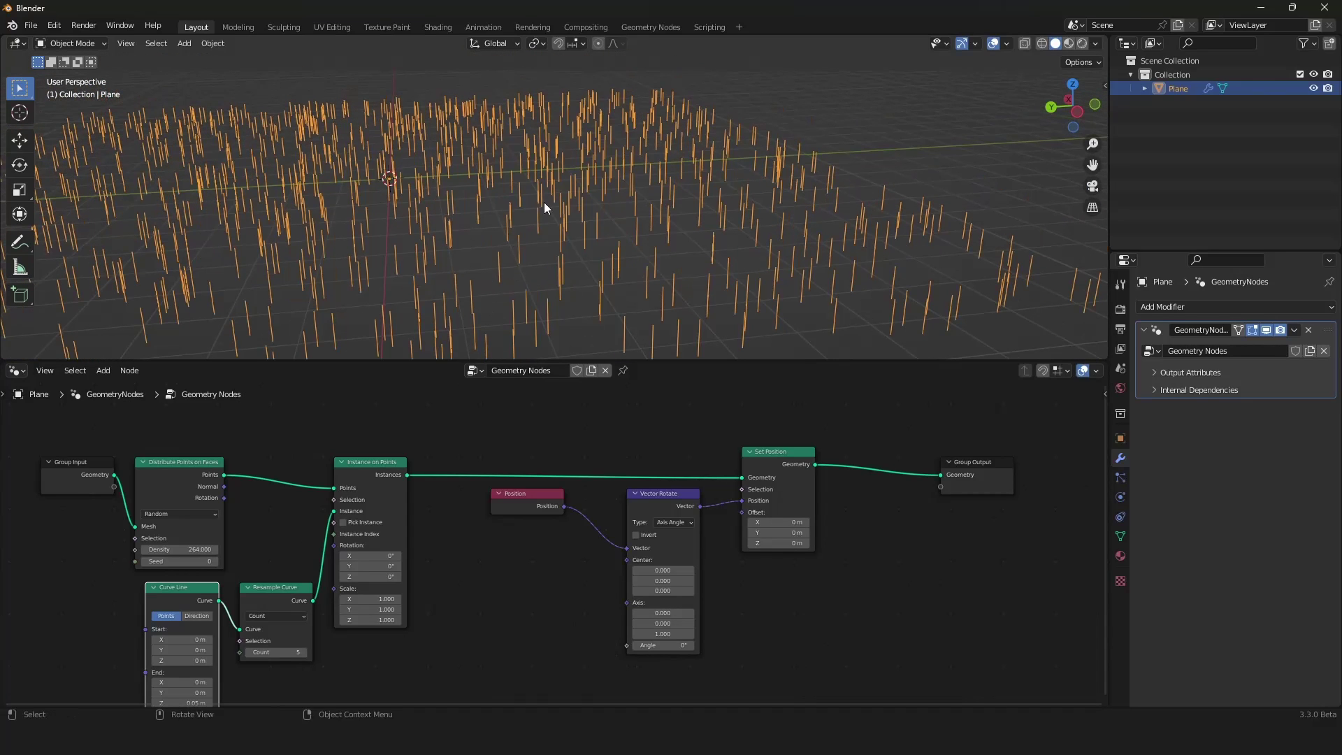
pyautogui.scroll(2, 499, 440)
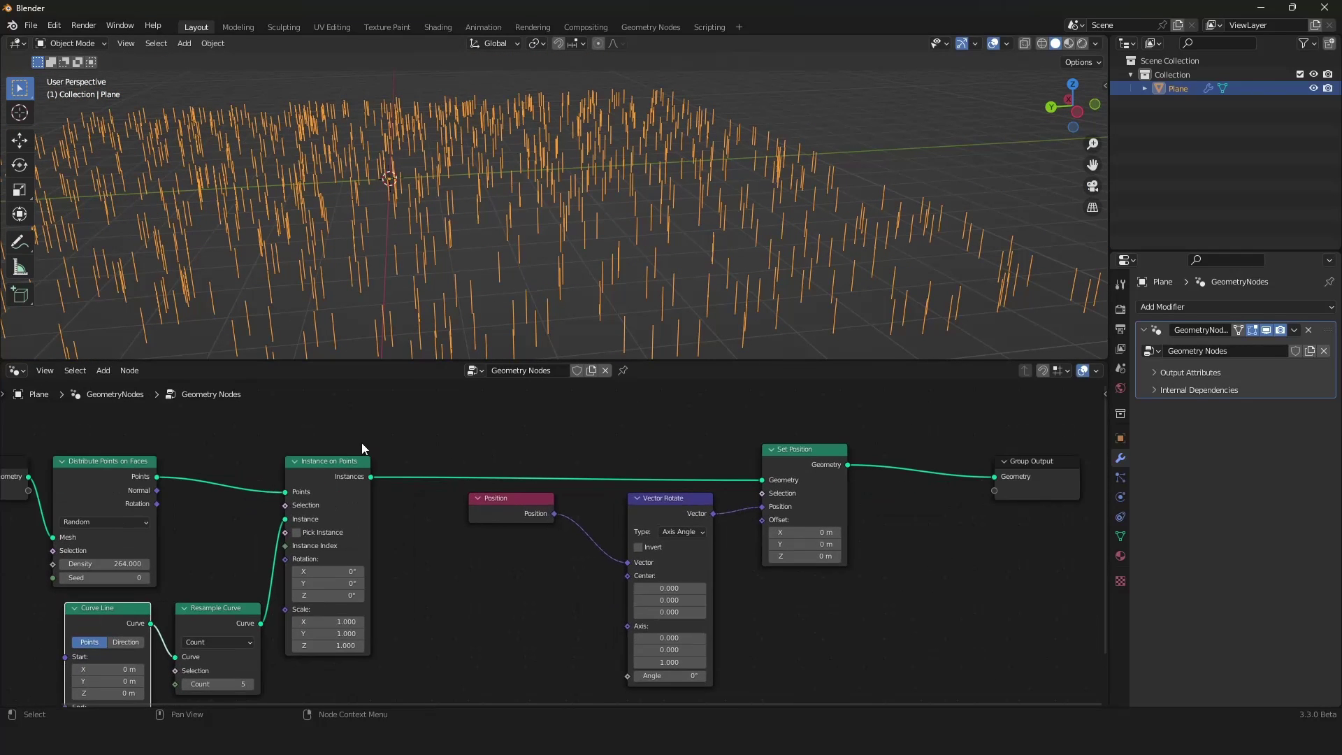
pyautogui.moveTo(318, 475)
pyautogui.mouseDown()
pyautogui.moveTo(346, 443)
pyautogui.moveTo(318, 477)
pyautogui.mouseUp()
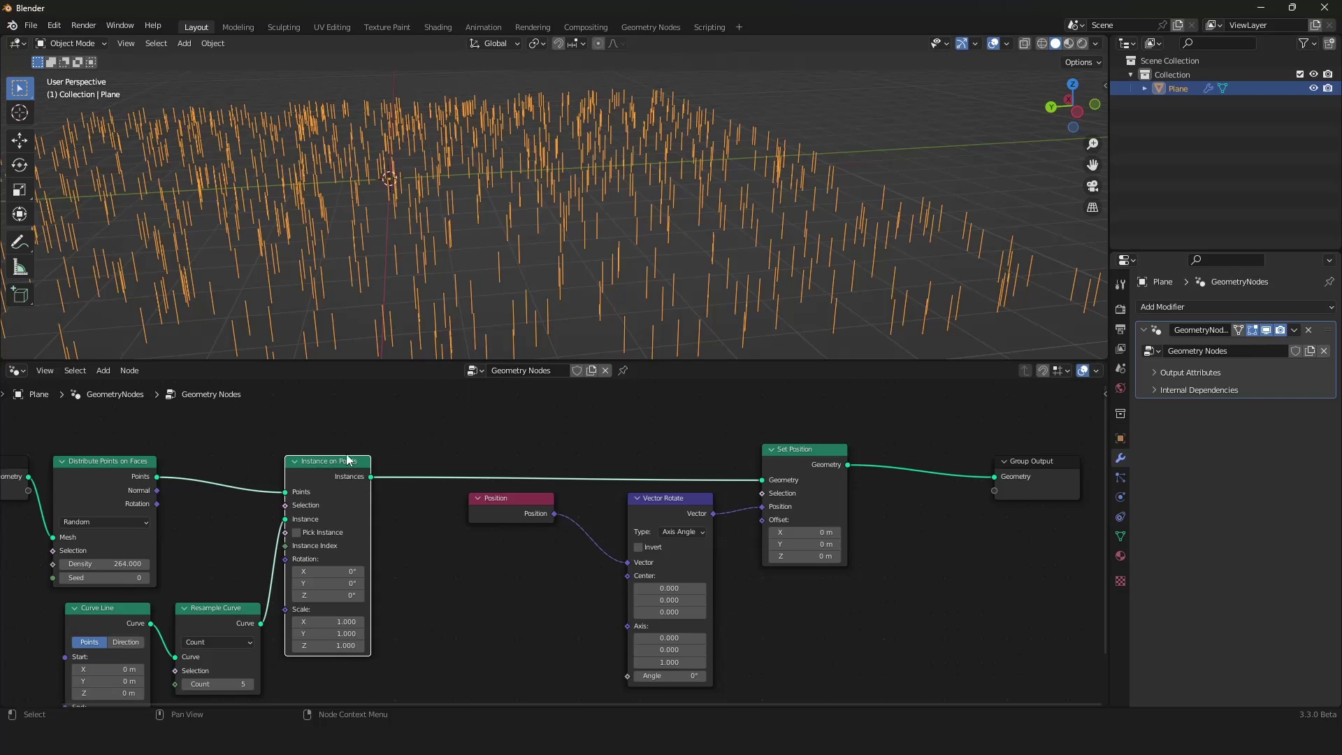
pyautogui.moveTo(424, 467); pyautogui.dragTo(415, 459, button='middle')
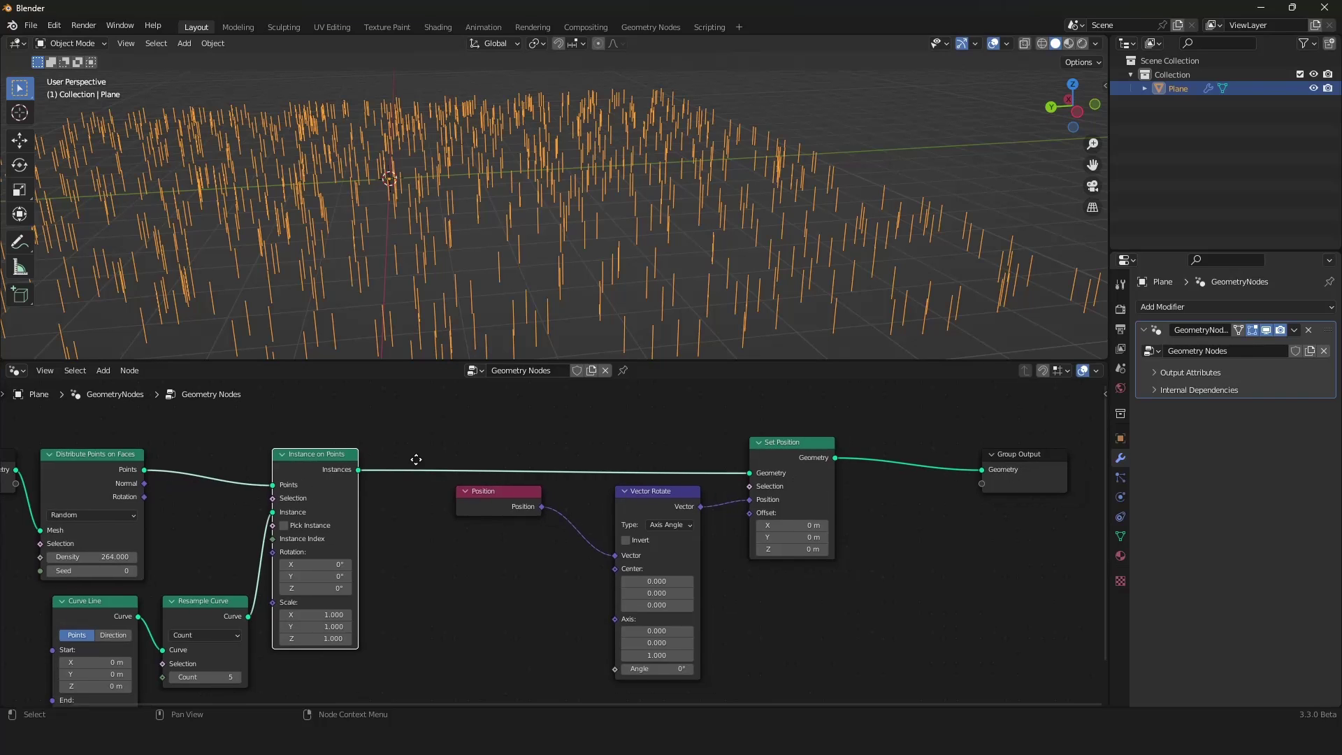
pyautogui.scroll(1, 447, 442)
pyautogui.moveTo(588, 271); pyautogui.dragTo(588, 192, button='middle')
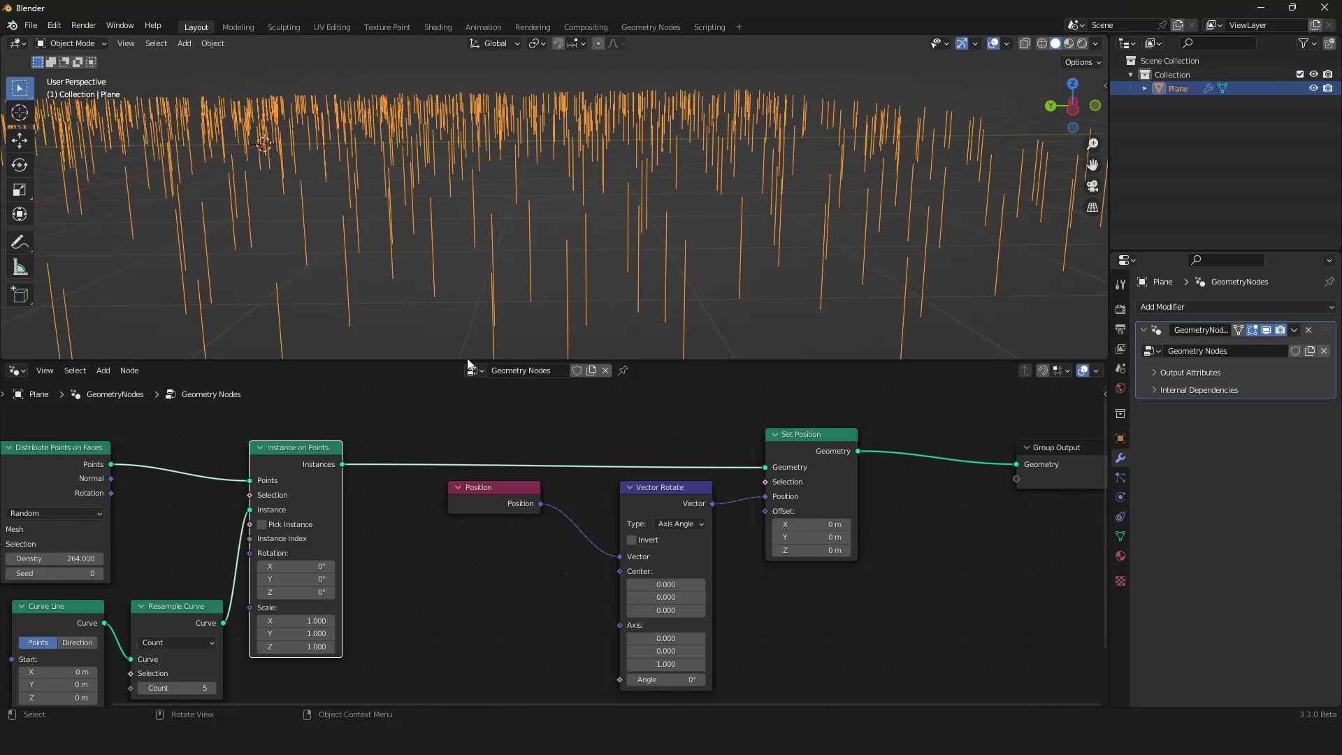
pyautogui.scroll(-3, 473, 437)
pyautogui.moveTo(471, 435); pyautogui.dragTo(493, 448, button='middle')
pyautogui.scroll(4, 494, 448)
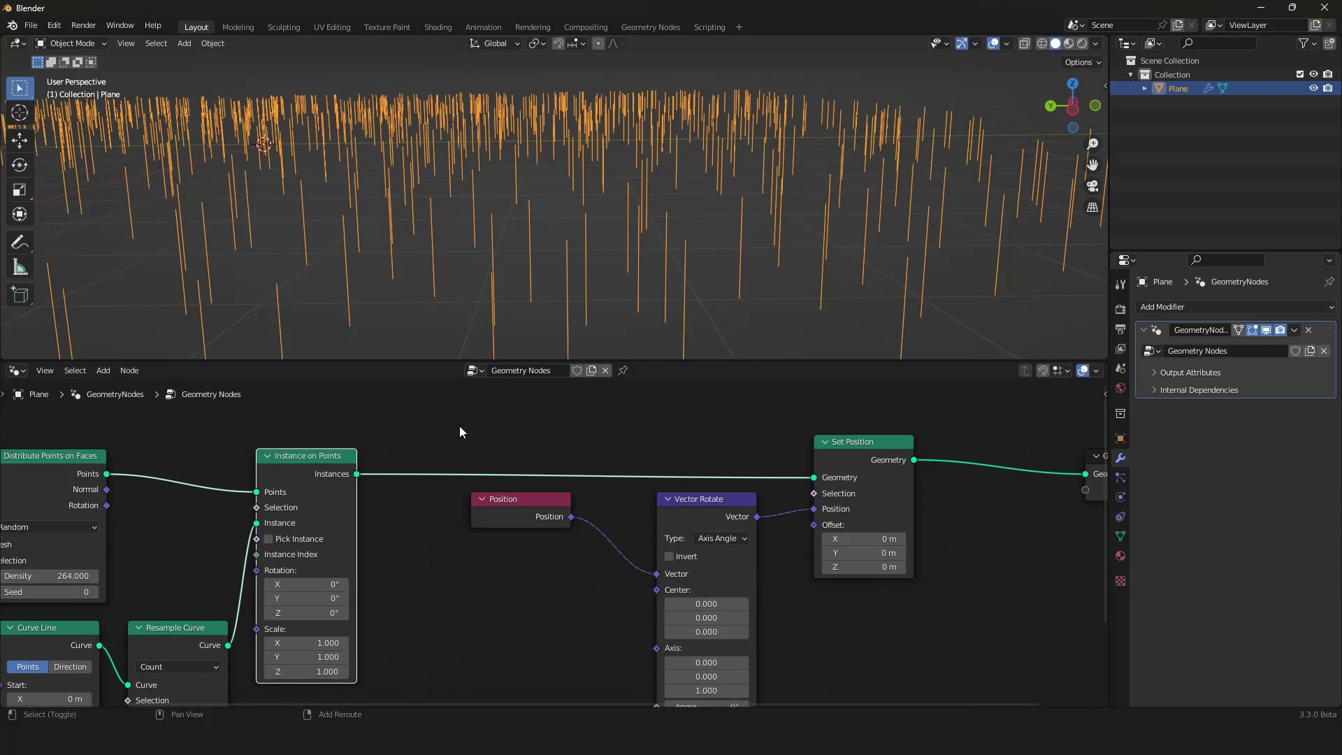
# Insert a Realize Instances node on the link between Instance on Points and Set Position
pyautogui.hotkey('shift', 'a')
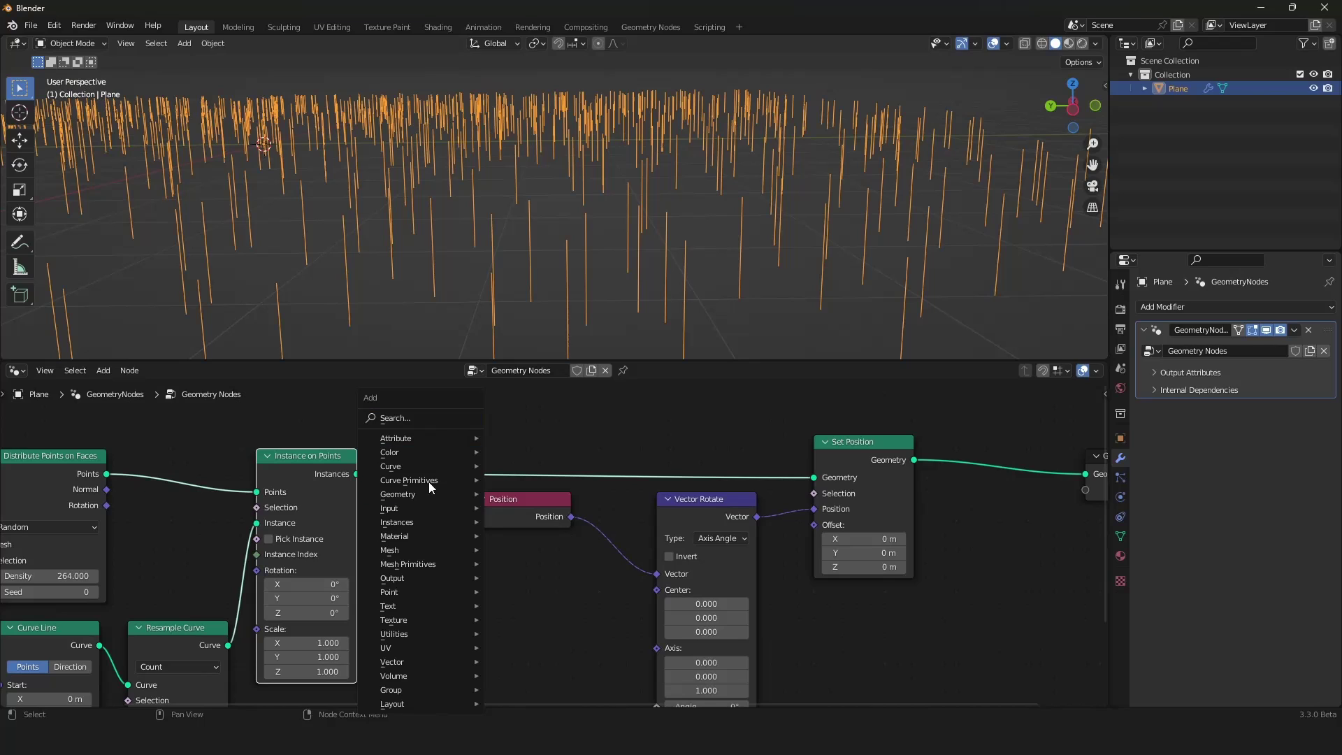
pyautogui.moveTo(425, 523)
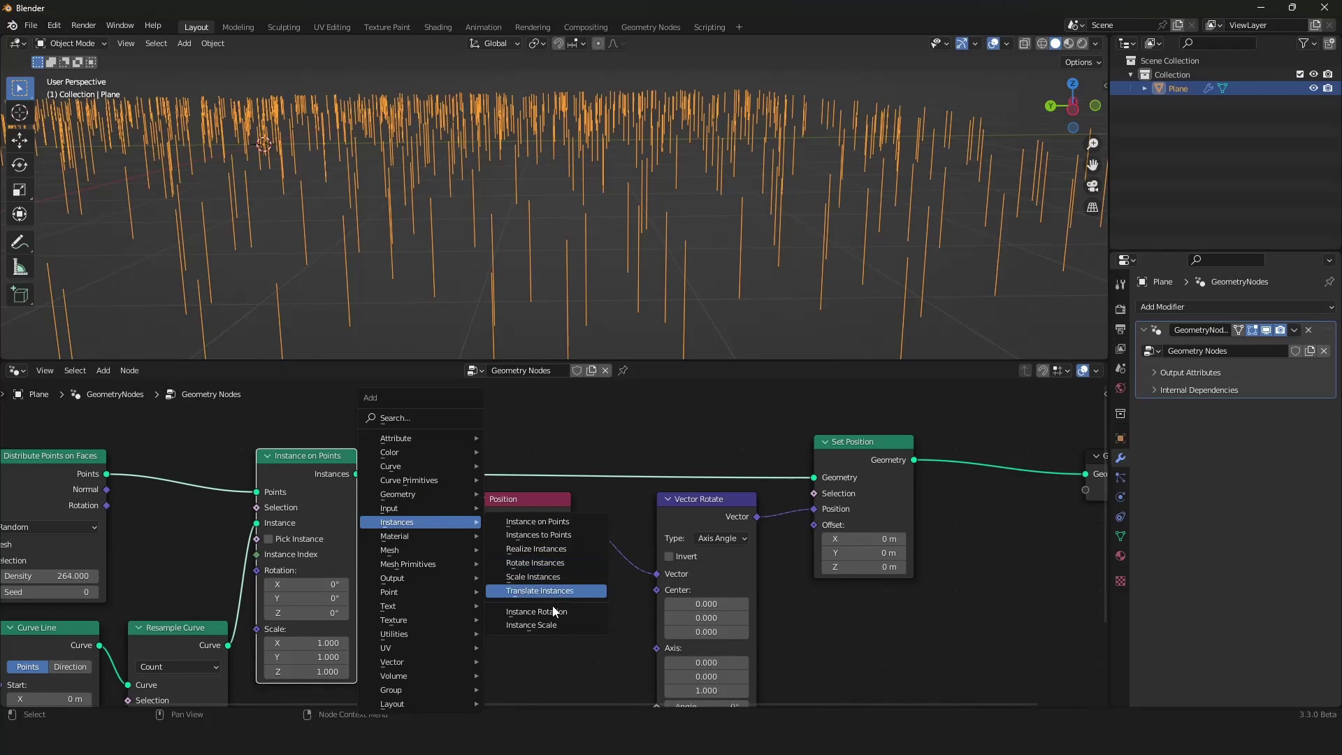
pyautogui.click(536, 549)
pyautogui.click(434, 458)
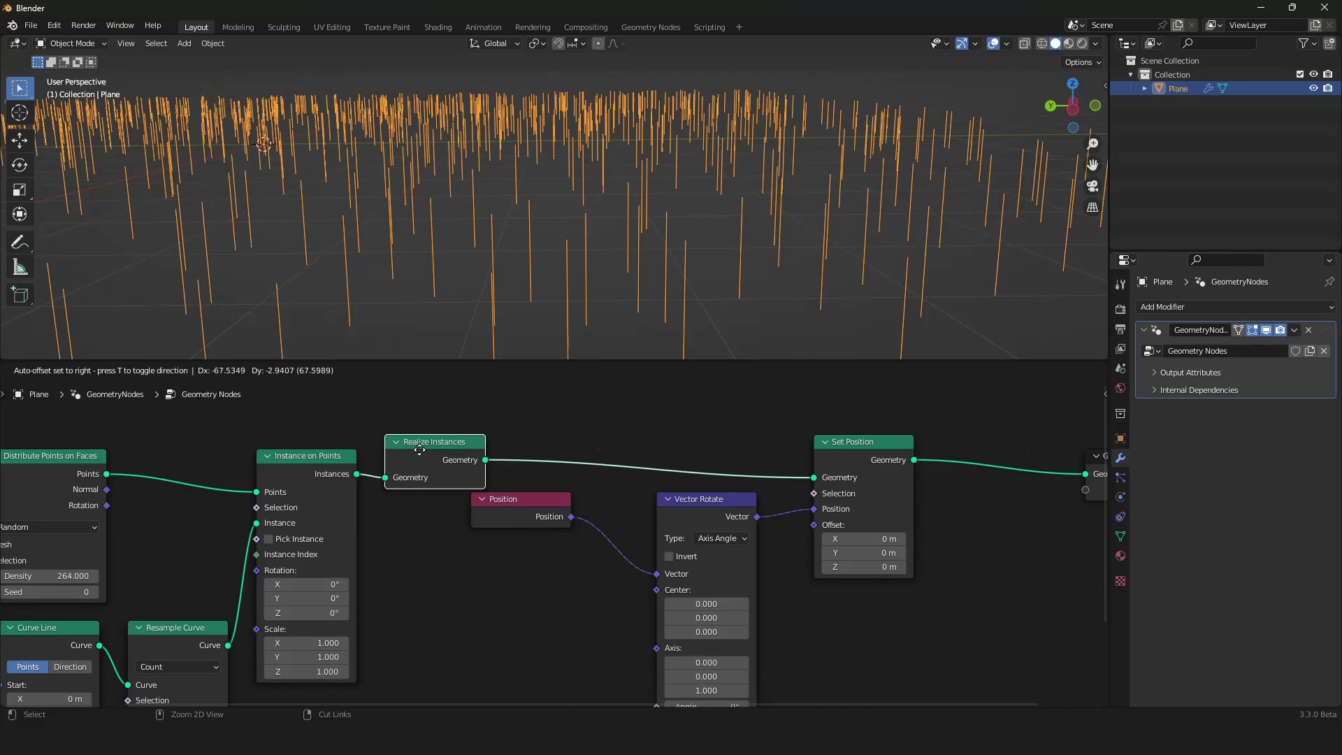
pyautogui.scroll(-3, 581, 237)
pyautogui.moveTo(585, 238); pyautogui.dragTo(557, 222, button='middle')
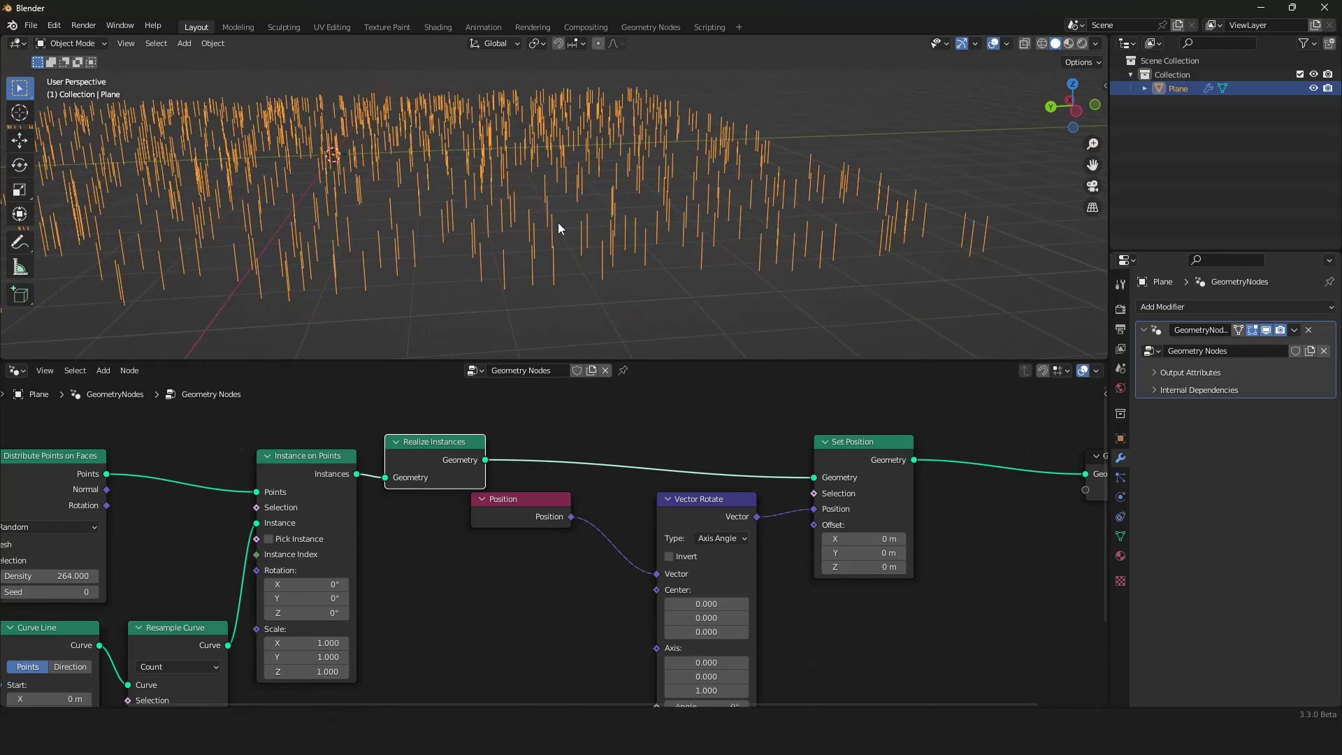
pyautogui.scroll(3, 558, 222)
pyautogui.keyDown('shift'); pyautogui.moveTo(623, 265); pyautogui.dragTo(601, 243, button='middle'); pyautogui.keyUp('shift')
pyautogui.scroll(-4, 613, 249)
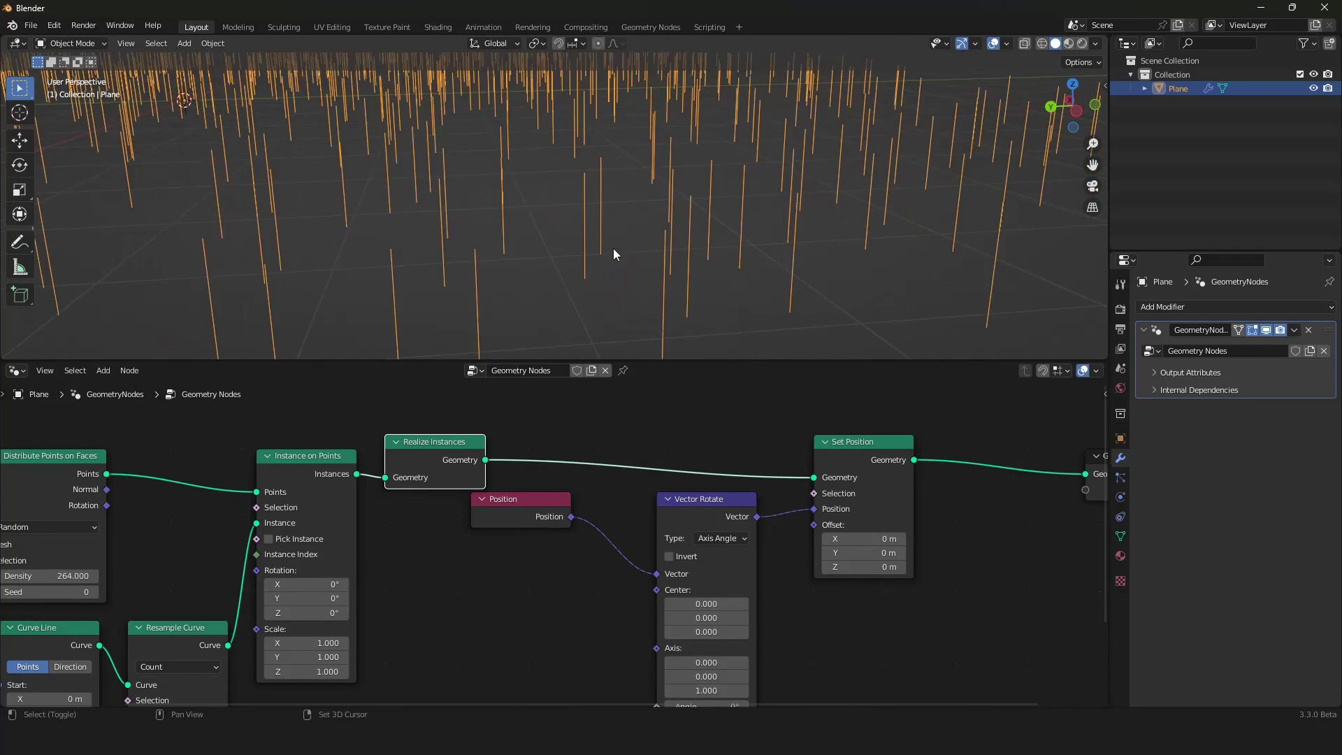
# Move the Position node under Realize Instances and bring the Vector Rotate node close beside it
pyautogui.scroll(-4, 601, 522)
pyautogui.moveTo(601, 521); pyautogui.dragTo(584, 469, button='middle')
pyautogui.scroll(3, 583, 469)
pyautogui.moveTo(505, 438); pyautogui.dragTo(423, 453)
pyautogui.moveTo(682, 445); pyautogui.dragTo(548, 459)
pyautogui.moveTo(548, 489); pyautogui.dragTo(575, 454, button='middle')
pyautogui.scroll(1, 576, 454)
pyautogui.moveTo(566, 612); pyautogui.dragTo(532, 612)
pyautogui.rightClick(568, 611)
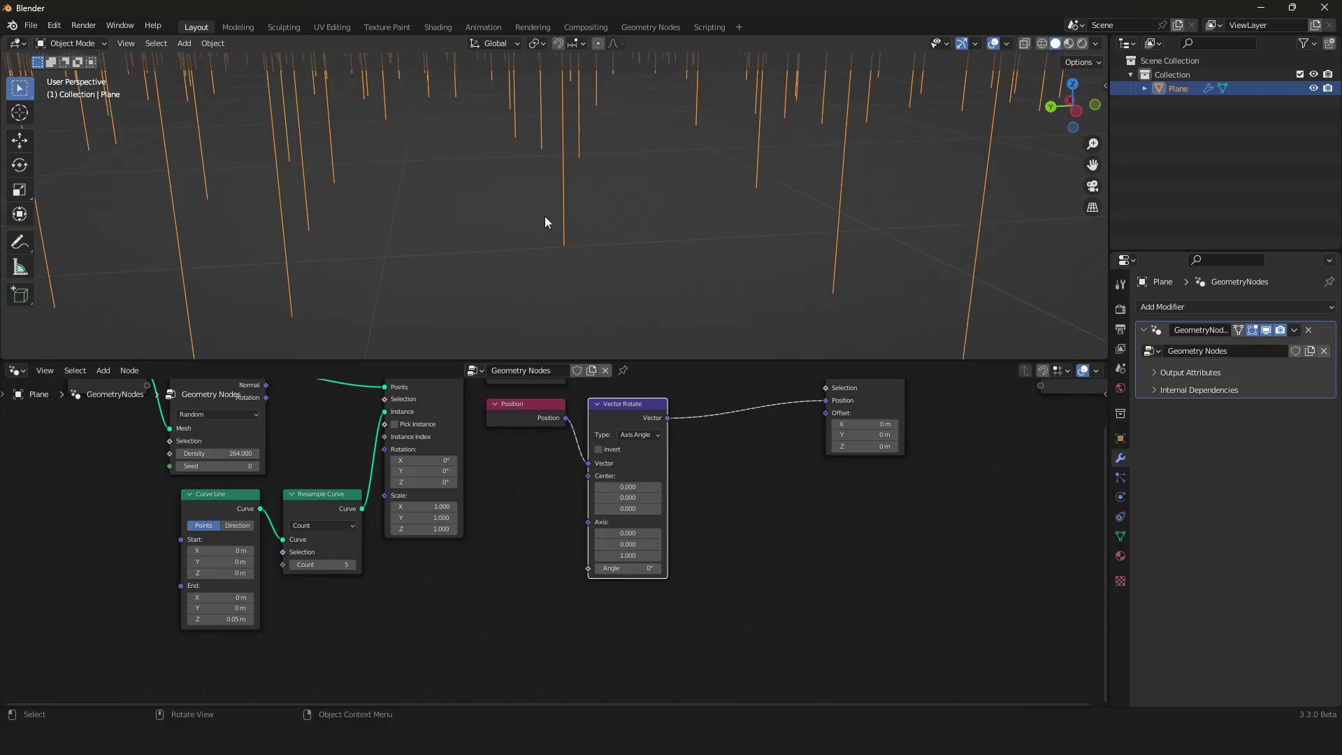
# Add a Spline Parameter node and connect its Factor output to the Angle input of Vector Rotate
pyautogui.scroll(-2, 544, 221)
pyautogui.keyDown('shift'); pyautogui.moveTo(543, 221); pyautogui.dragTo(411, 214, button='middle'); pyautogui.keyUp('shift')
pyautogui.scroll(-2, 424, 223)
pyautogui.scroll(2, 424, 222)
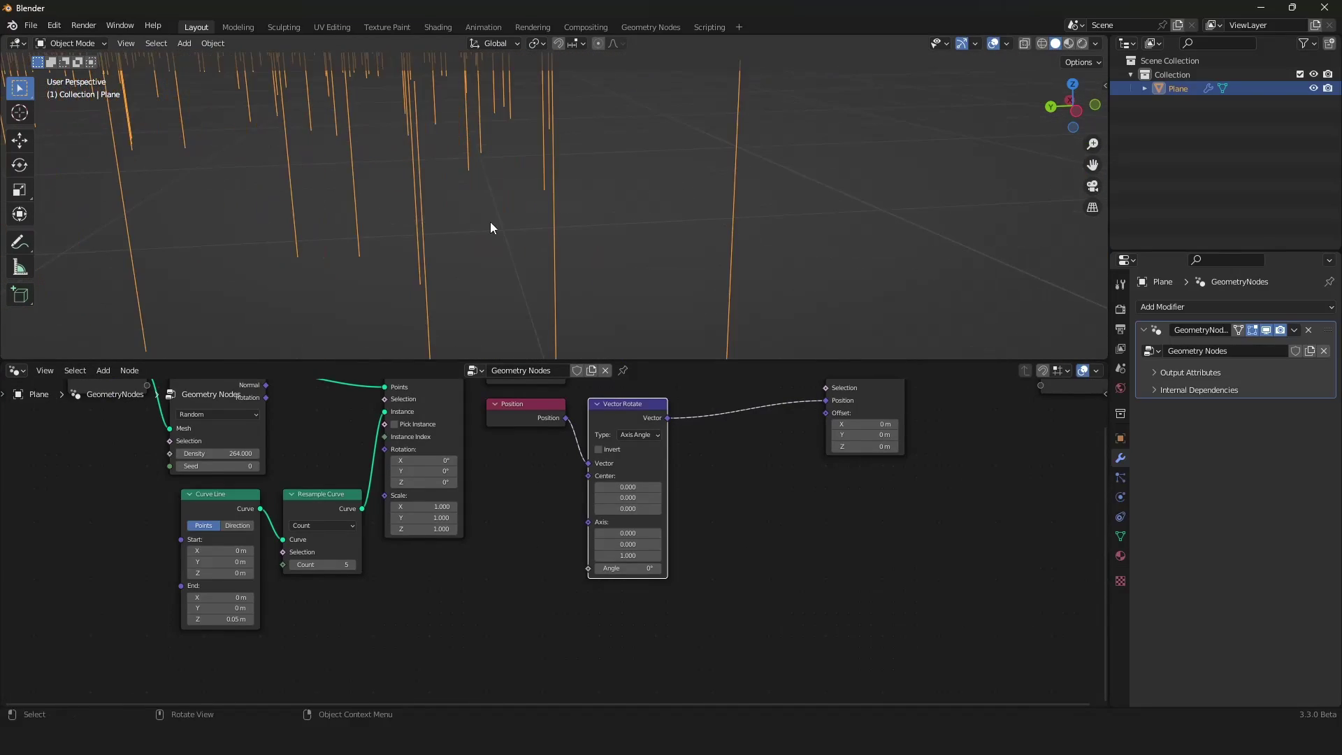
pyautogui.scroll(-2, 489, 221)
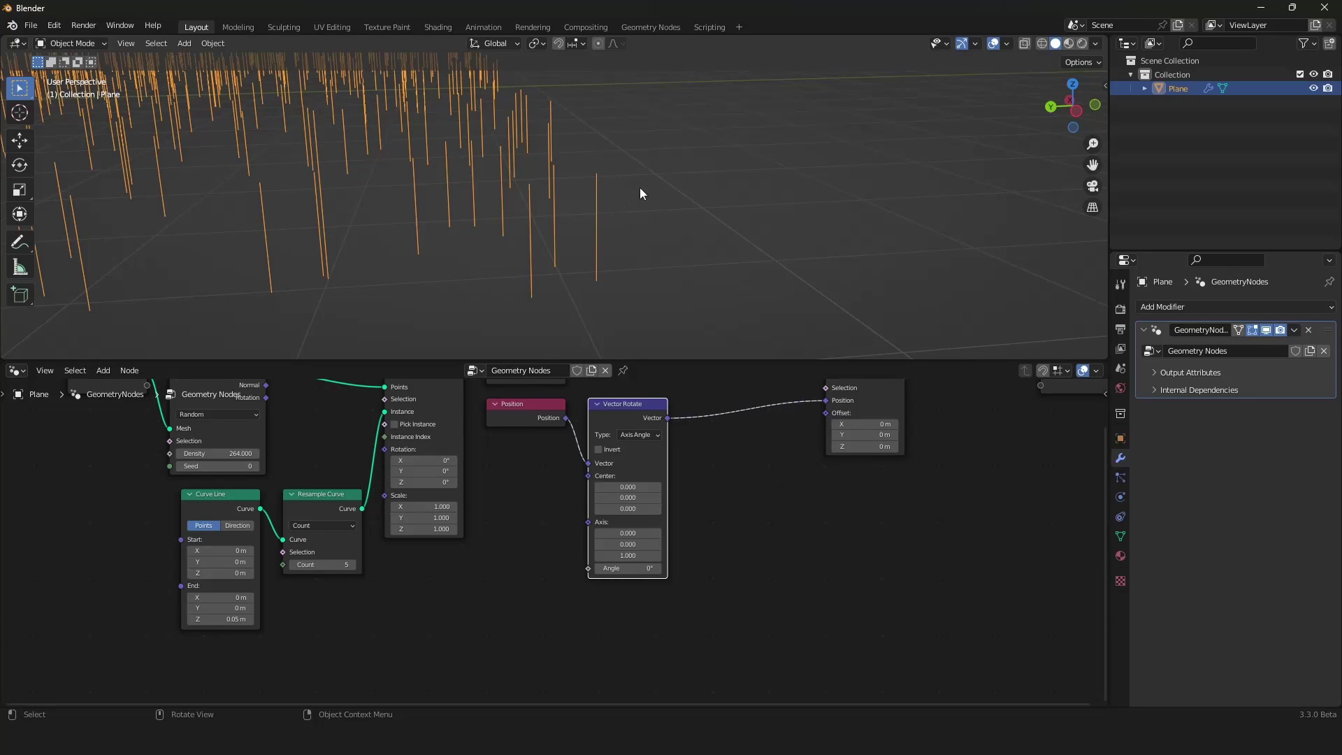
pyautogui.scroll(1, 502, 468)
pyautogui.hotkey('shift', 'a')
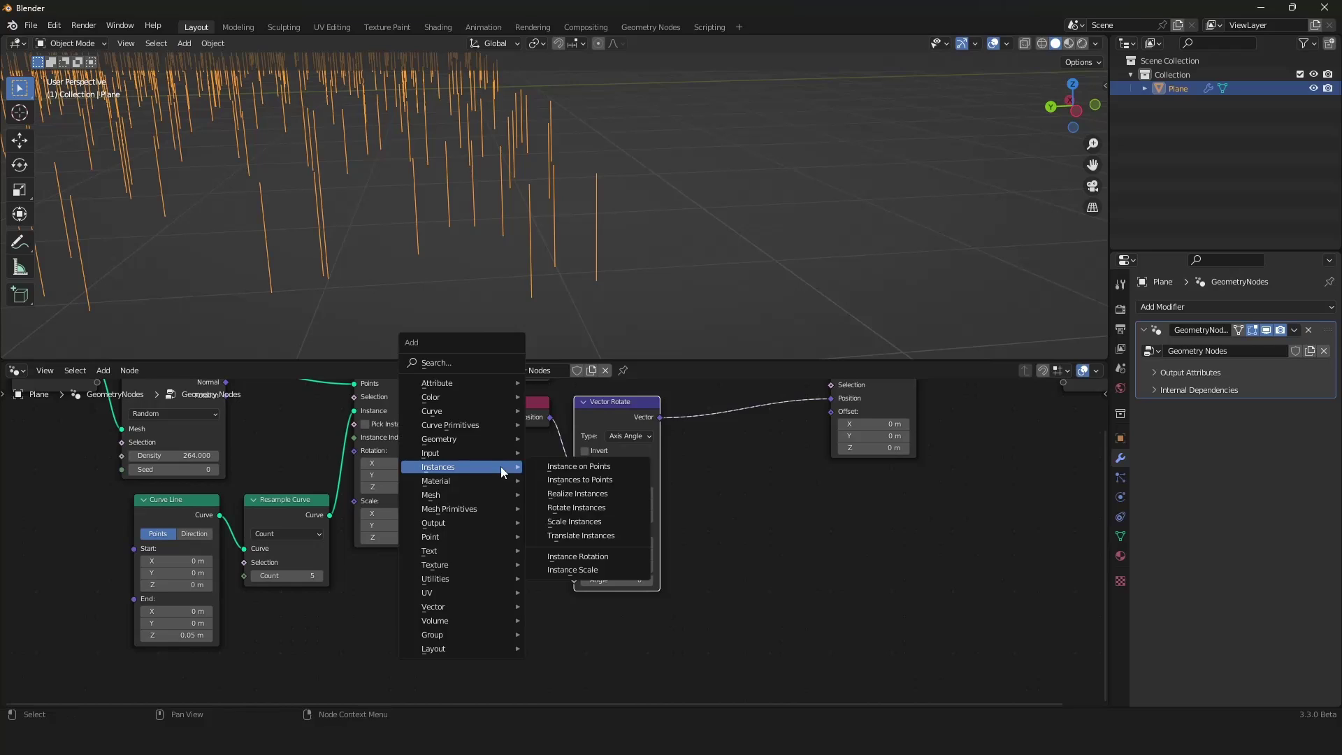
pyautogui.moveTo(452, 413)
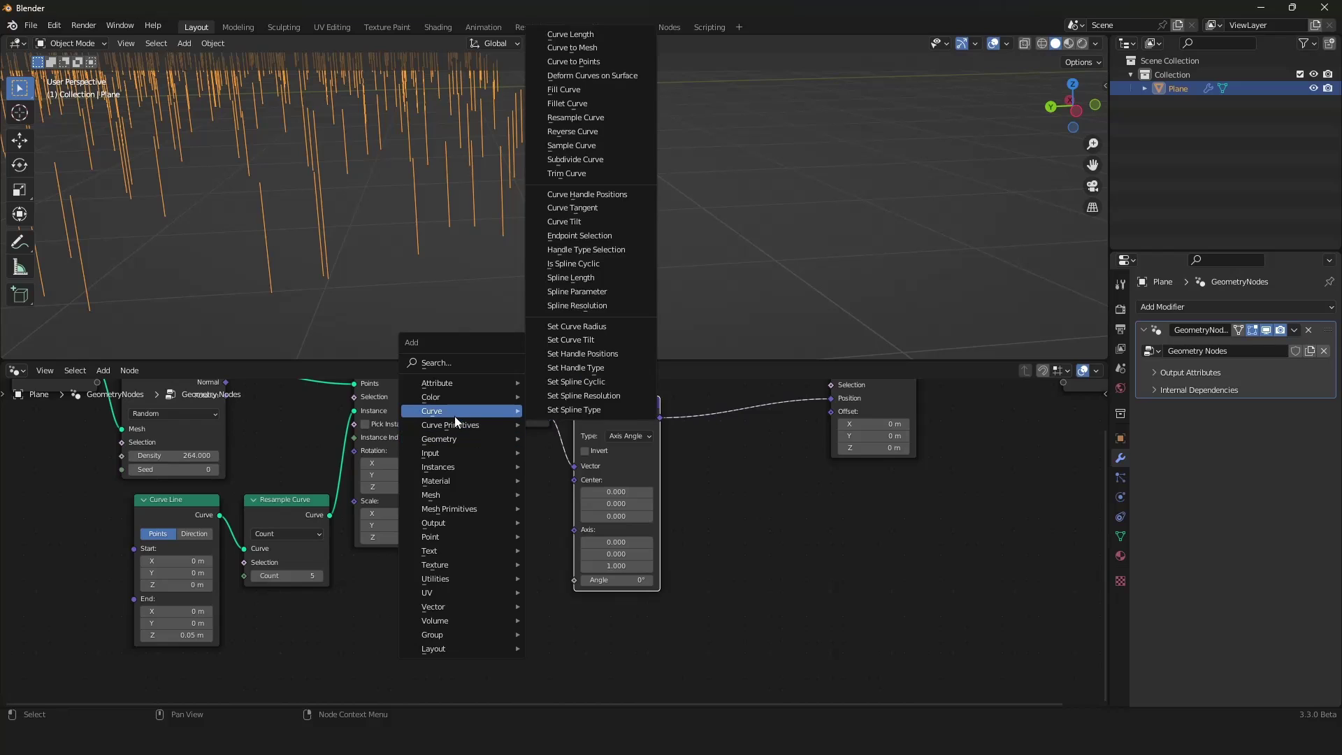
pyautogui.click(601, 295)
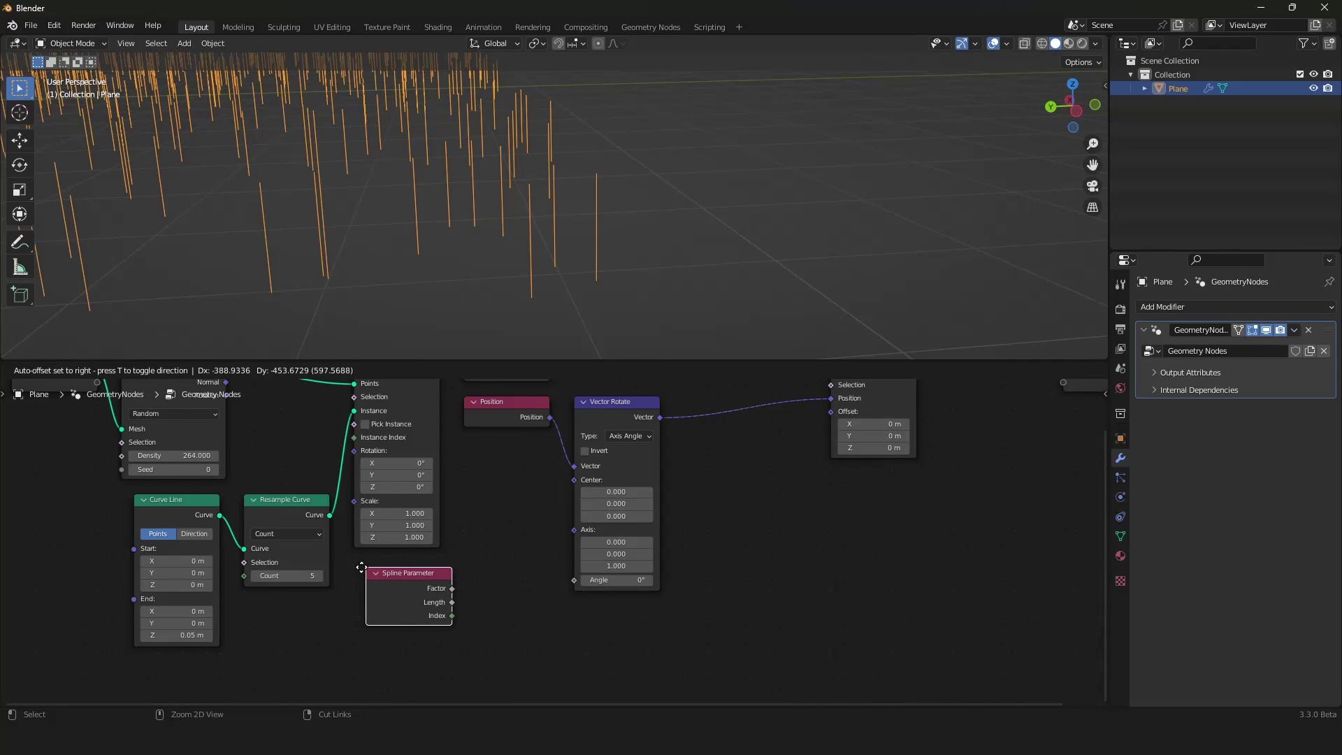
pyautogui.click(360, 571)
pyautogui.moveTo(438, 591); pyautogui.dragTo(584, 578)
# Examine the rotated lines from above and from the side, alongside the Center and Axis values of Vector Rotate
pyautogui.scroll(-5, 539, 262)
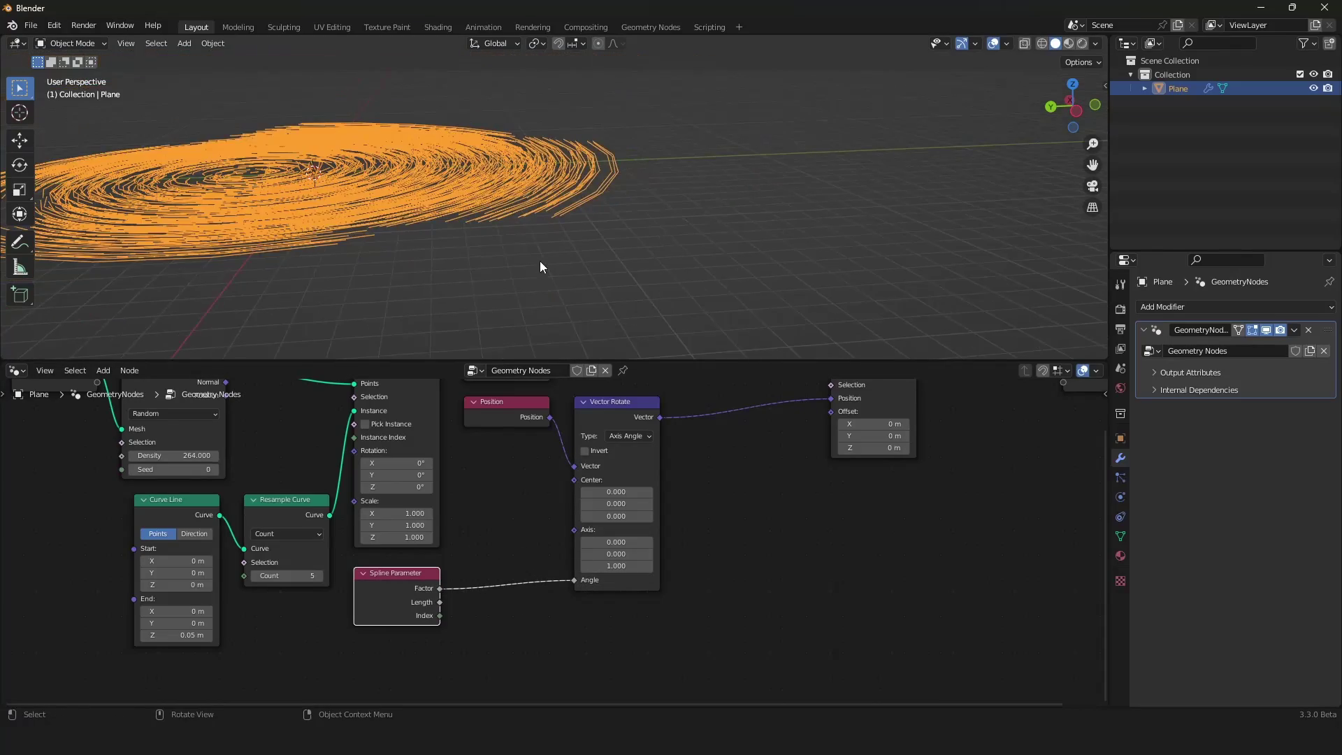
pyautogui.moveTo(540, 261); pyautogui.dragTo(674, 236, button='middle')
pyautogui.scroll(-1, 518, 242)
pyautogui.scroll(1, 518, 242)
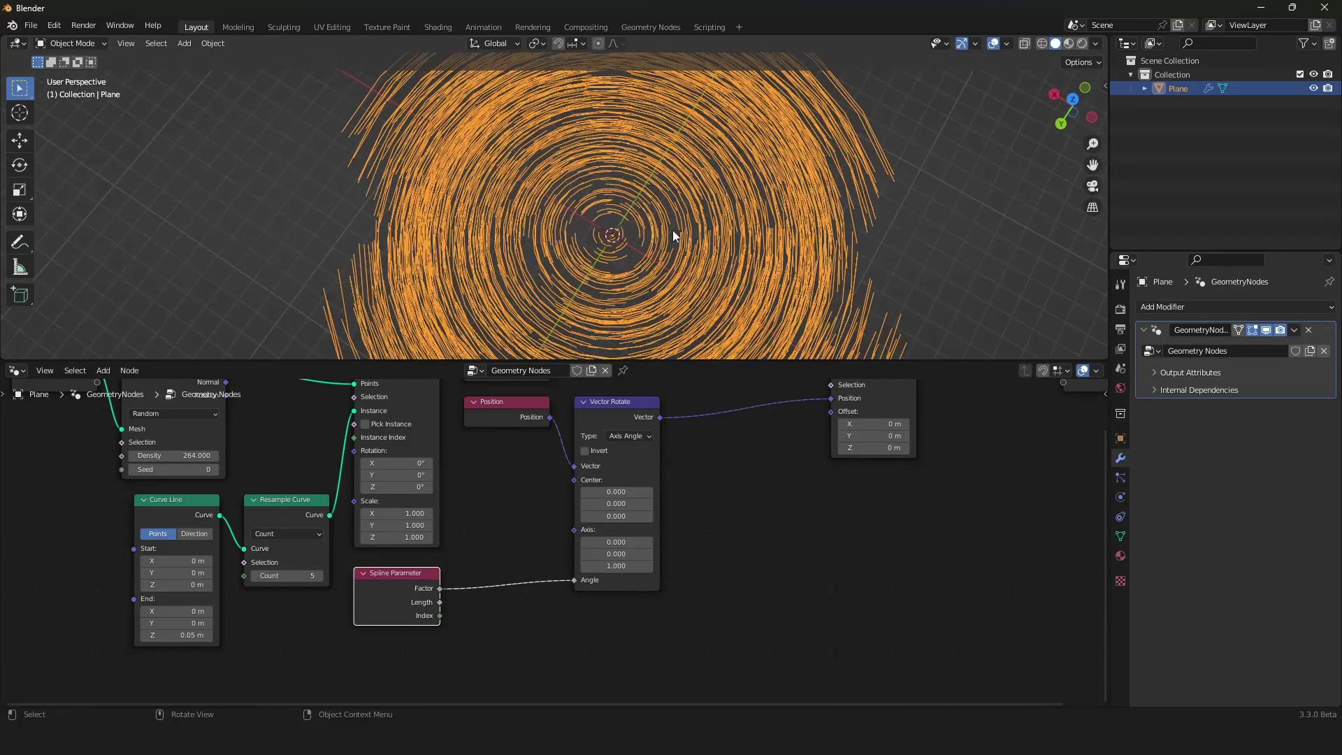
pyautogui.moveTo(667, 132); pyautogui.dragTo(629, 210, button='middle')
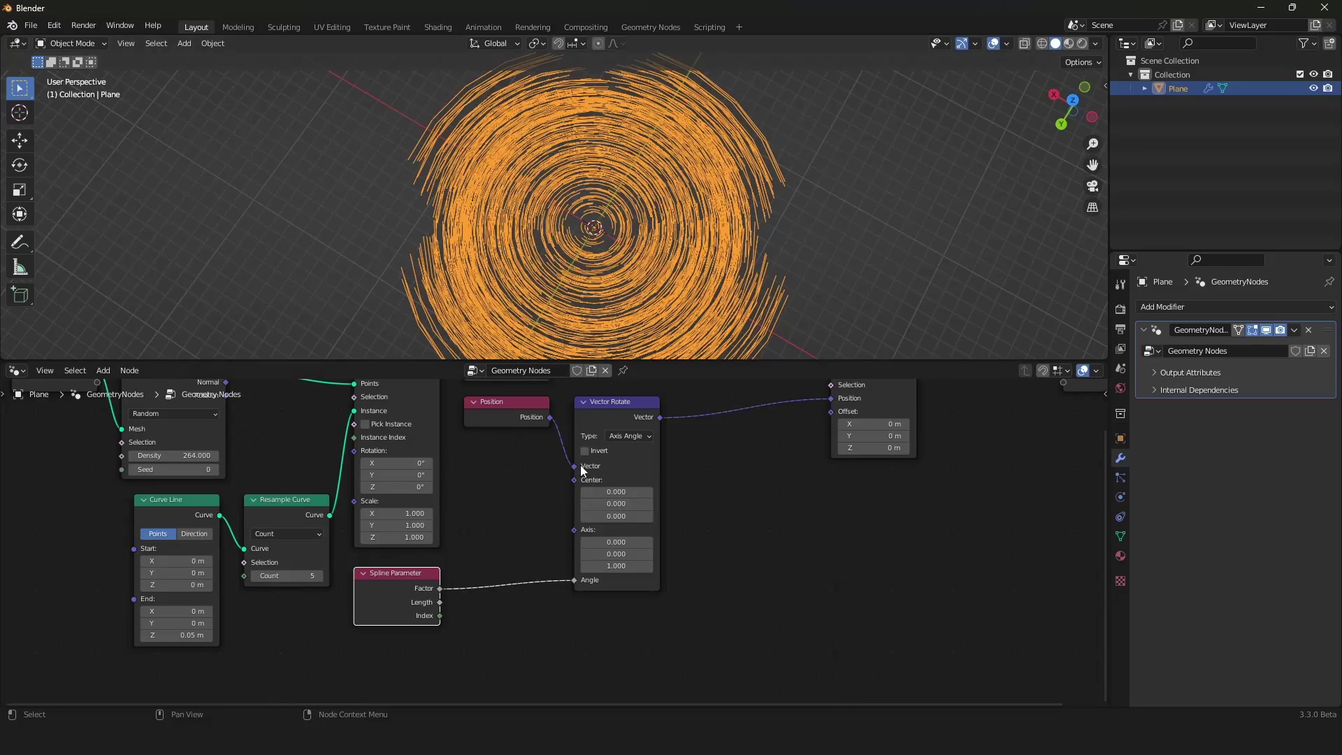
pyautogui.moveTo(616, 503)
pyautogui.mouseDown()
pyautogui.moveTo(660, 503)
pyautogui.moveTo(616, 503)
pyautogui.mouseUp()
pyautogui.scroll(-1, 673, 308)
pyautogui.moveTo(671, 305); pyautogui.dragTo(593, 219, button='middle')
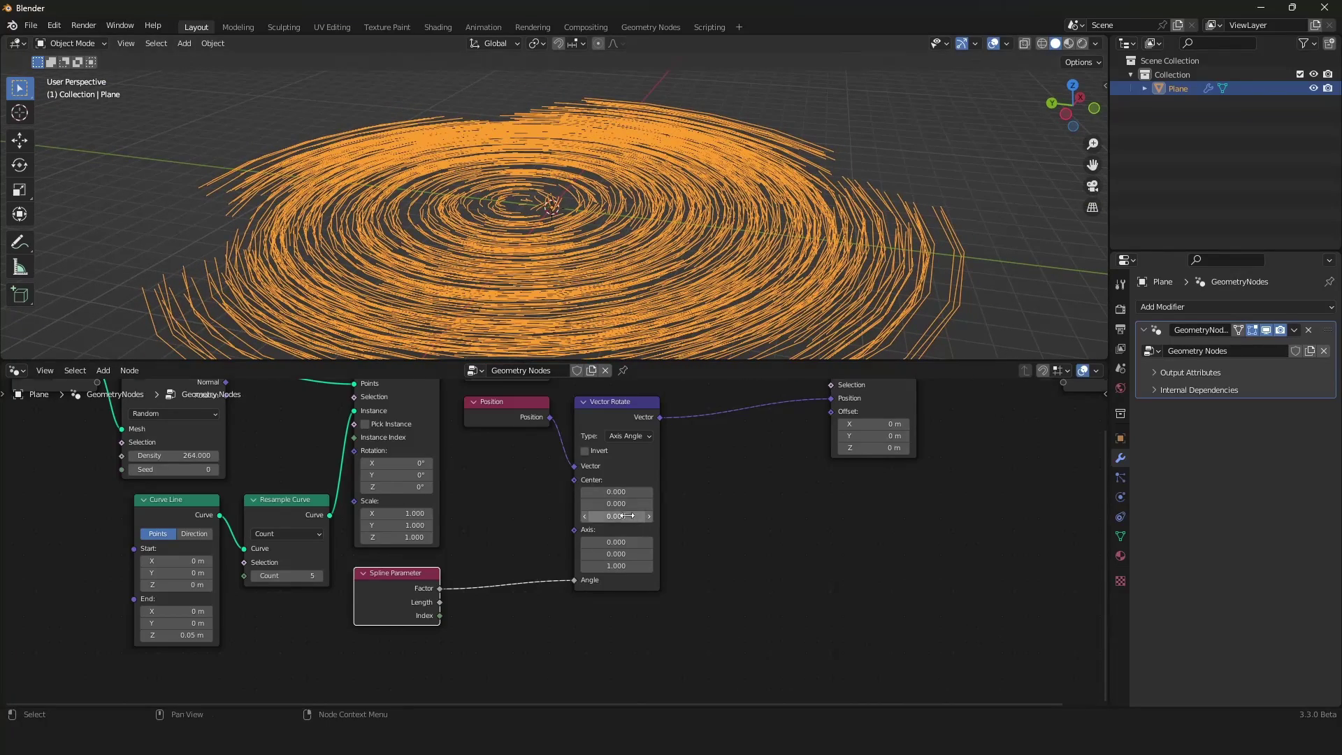
pyautogui.scroll(-2, 597, 517)
pyautogui.scroll(1, 597, 520)
# Move the Spline Parameter node closer to Vector Rotate, in line below the Position node
pyautogui.moveTo(375, 583); pyautogui.dragTo(480, 585)
pyautogui.scroll(-3, 588, 498)
pyautogui.moveTo(617, 484); pyautogui.dragTo(608, 535, button='middle')
pyautogui.scroll(4, 608, 535)
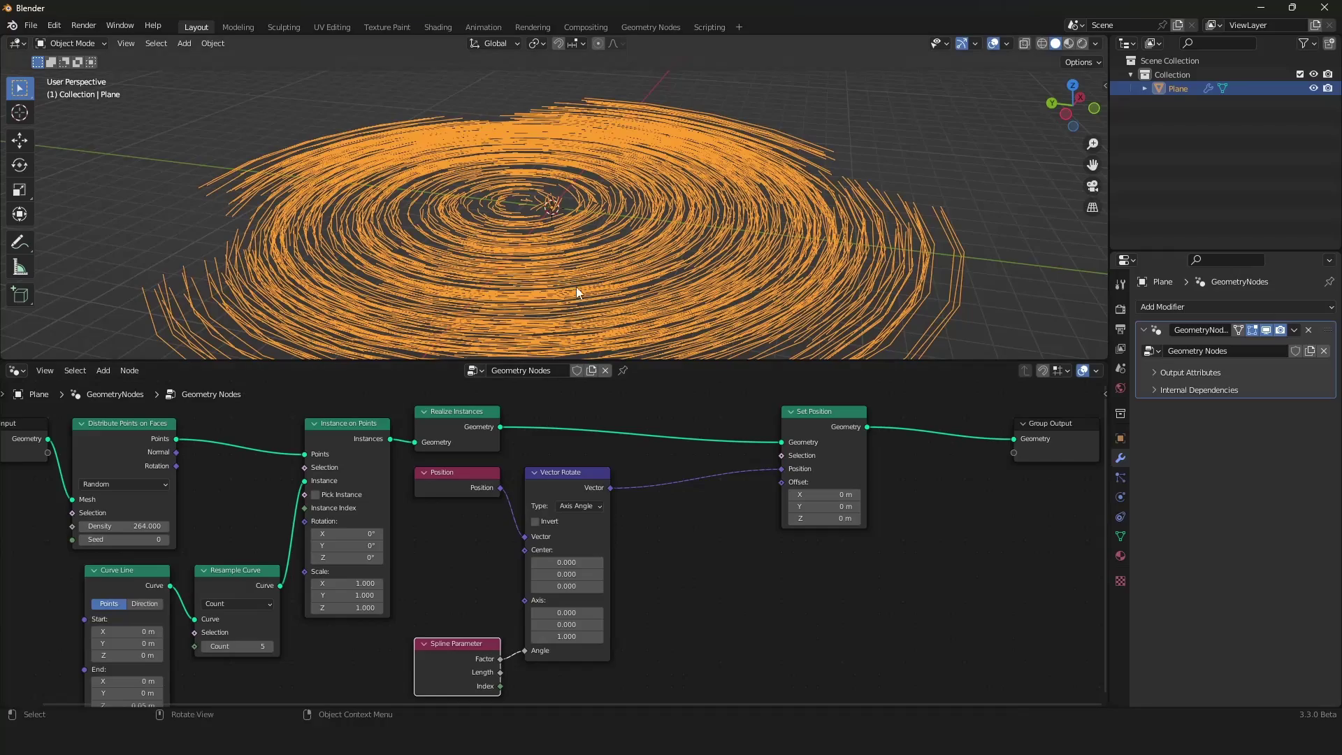
# Examine the swirled lines from several angles together with the Realize Instances and Position nodes
pyautogui.moveTo(576, 287)
pyautogui.mouseDown(button='middle')
pyautogui.moveTo(647, 292)
pyautogui.moveTo(584, 237)
pyautogui.moveTo(594, 293)
pyautogui.mouseUp(button='middle')
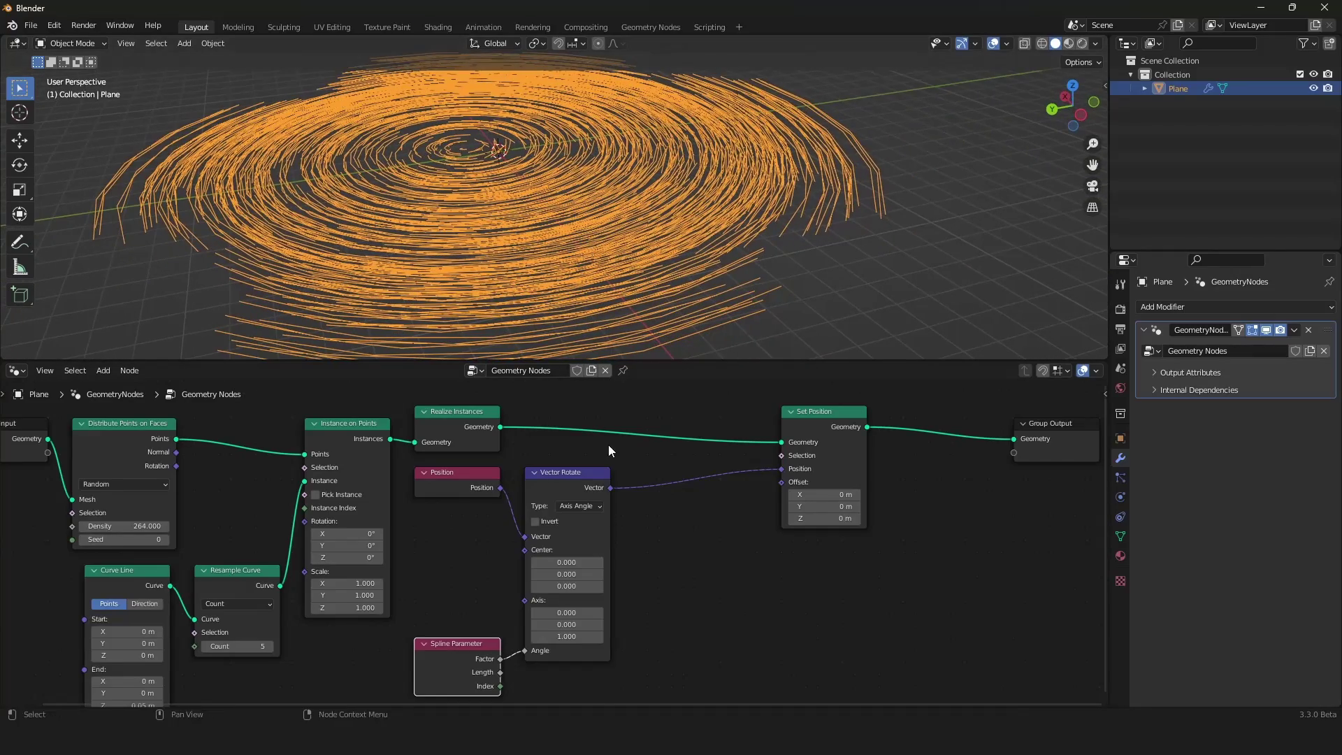
pyautogui.scroll(-3, 608, 445)
pyautogui.moveTo(608, 444); pyautogui.dragTo(585, 506, button='middle')
pyautogui.scroll(3, 585, 506)
pyautogui.moveTo(444, 470)
pyautogui.mouseDown()
pyautogui.moveTo(467, 443)
pyautogui.moveTo(421, 476)
pyautogui.mouseUp()
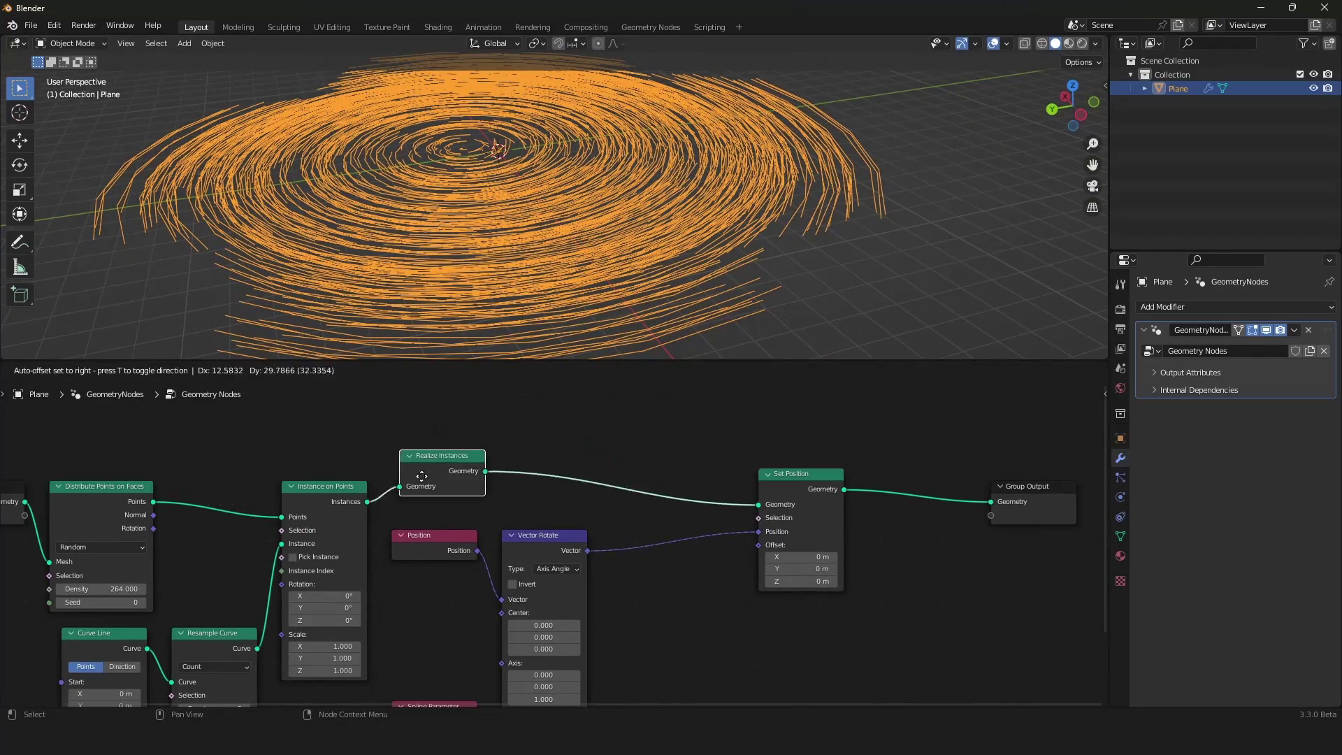
pyautogui.press('Escape')
pyautogui.moveTo(547, 216); pyautogui.dragTo(608, 249, button='middle')
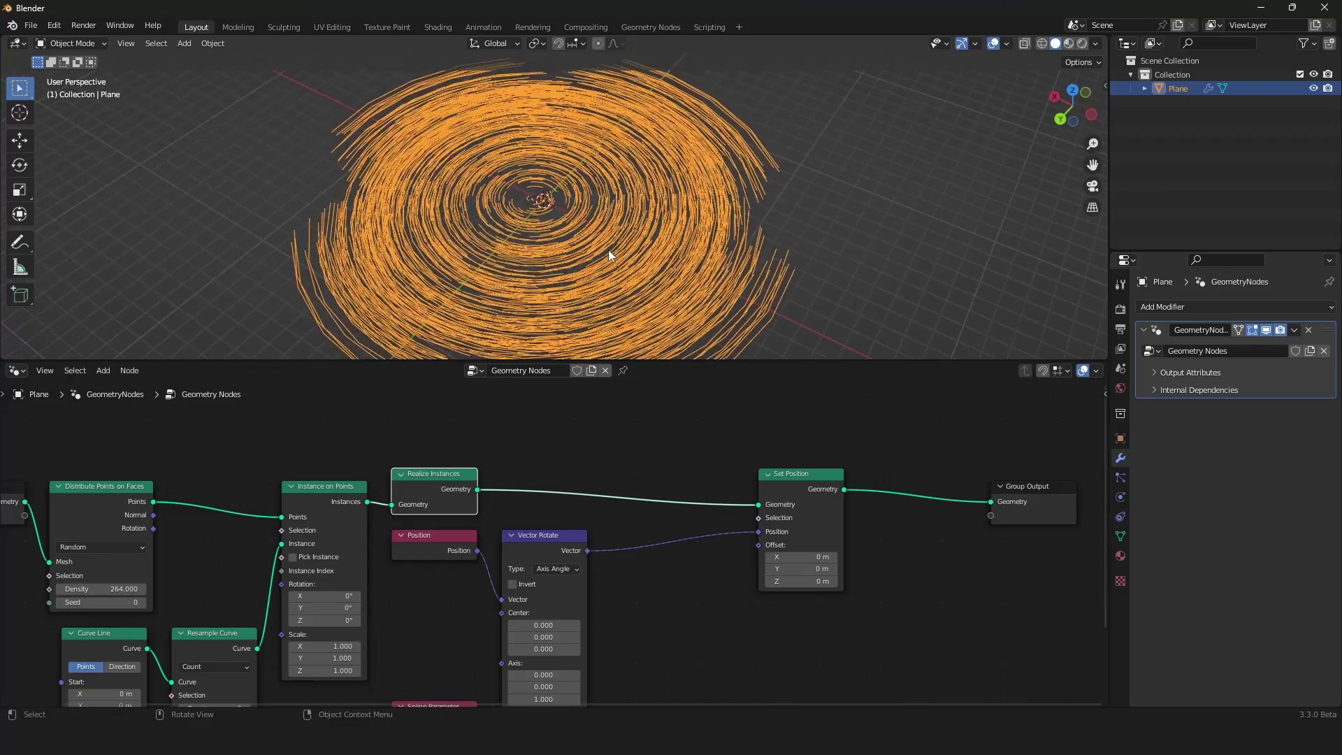
pyautogui.scroll(2, 608, 249)
pyautogui.click(423, 563)
pyautogui.moveTo(445, 547); pyautogui.dragTo(444, 549)
pyautogui.moveTo(632, 266); pyautogui.dragTo(619, 203, button='middle')
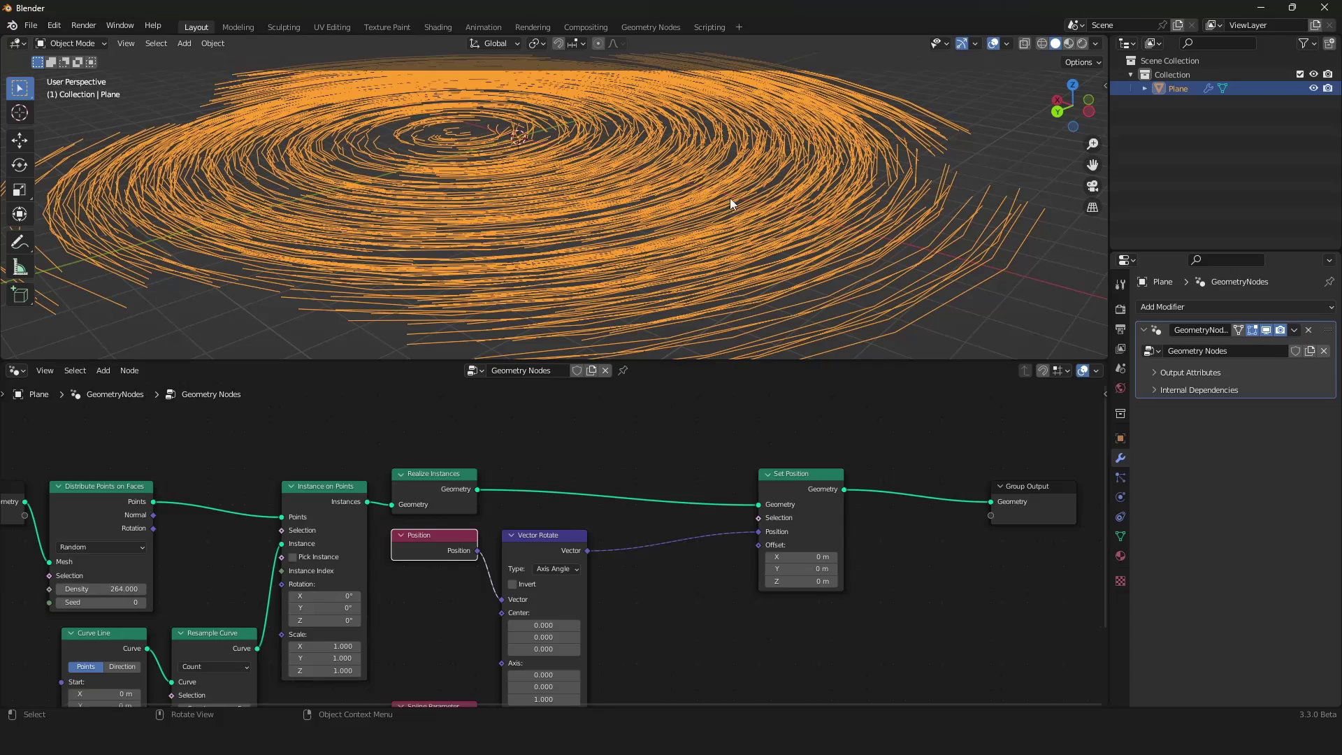
pyautogui.moveTo(634, 144); pyautogui.dragTo(628, 222, button='middle')
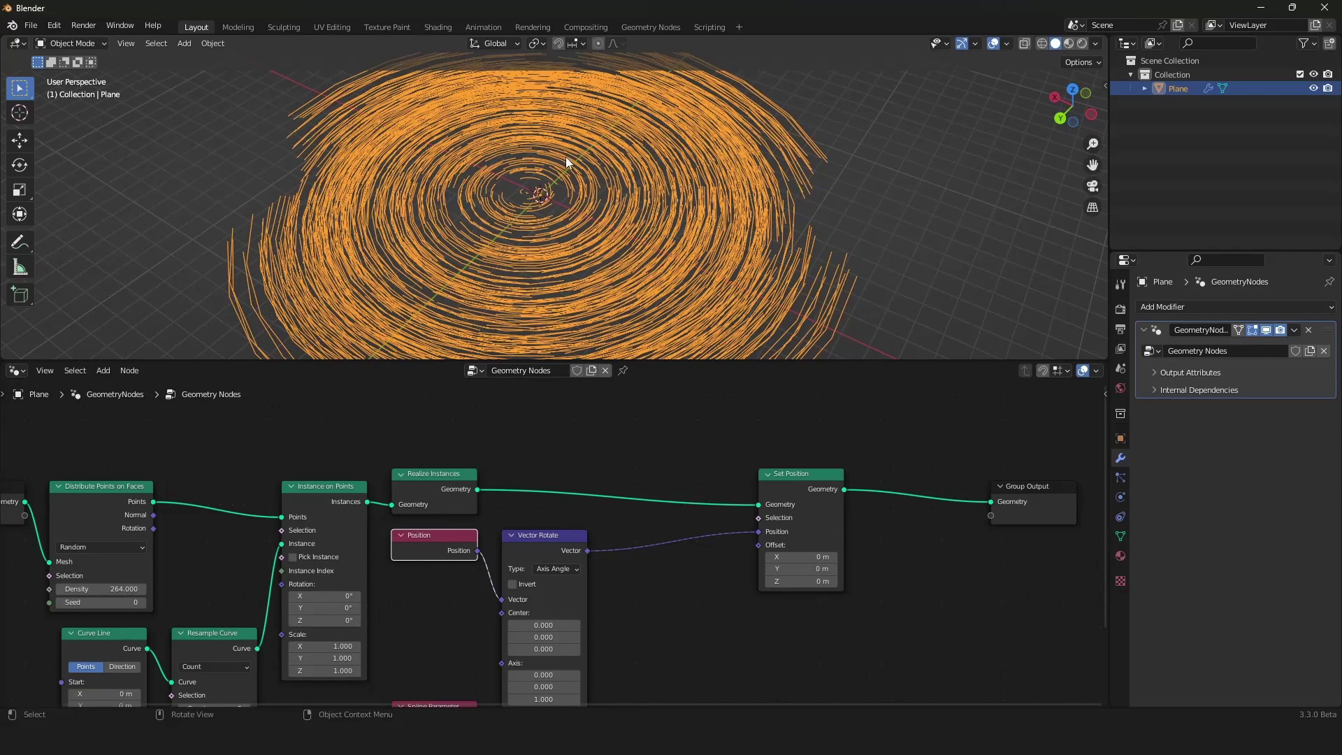
# Move the Vector Rotate node away from the Position node, close to Set Position
pyautogui.scroll(-3, 605, 508)
pyautogui.moveTo(605, 508); pyautogui.dragTo(567, 451, button='middle')
pyautogui.scroll(3, 568, 452)
pyautogui.moveTo(502, 473); pyautogui.dragTo(653, 464)
pyautogui.moveTo(471, 479); pyautogui.dragTo(461, 506, button='middle')
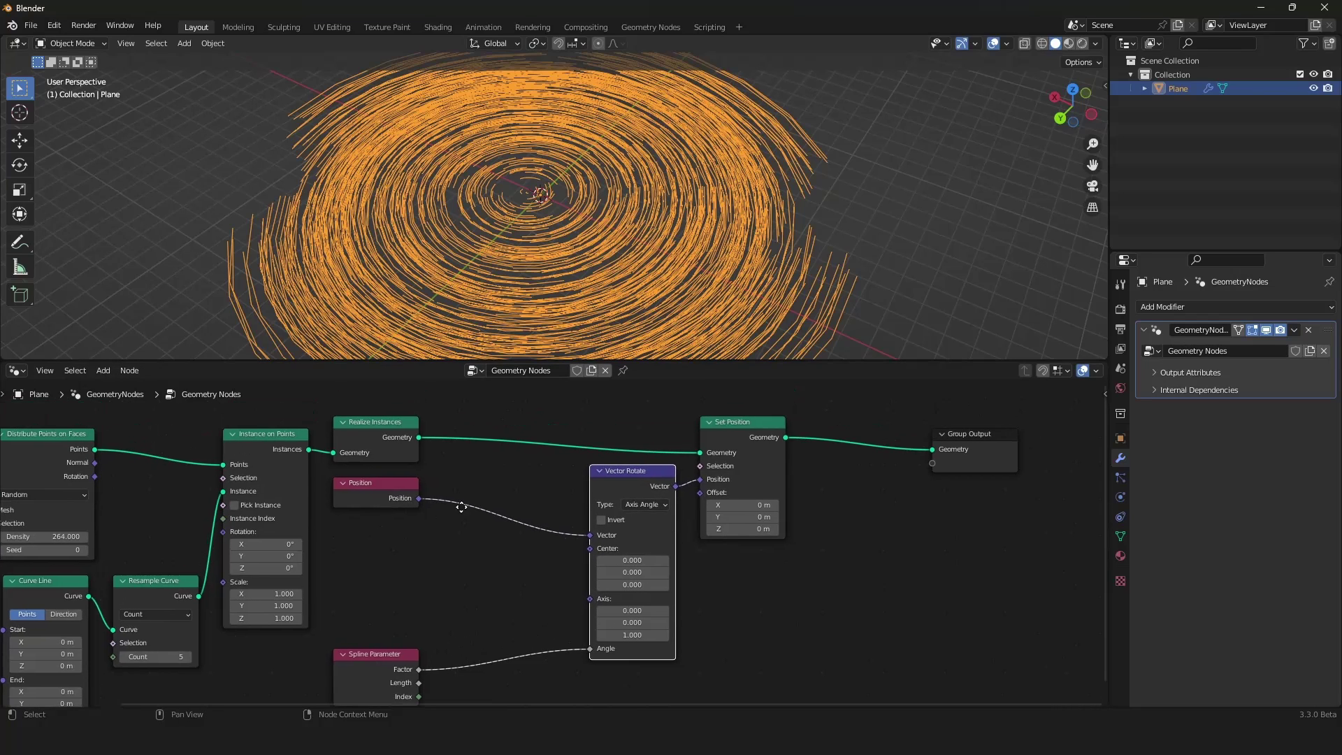
# Set the Vector Rotate node's Axis to 0 in Z and 1 in Y
pyautogui.moveTo(647, 292); pyautogui.dragTo(676, 269, button='middle')
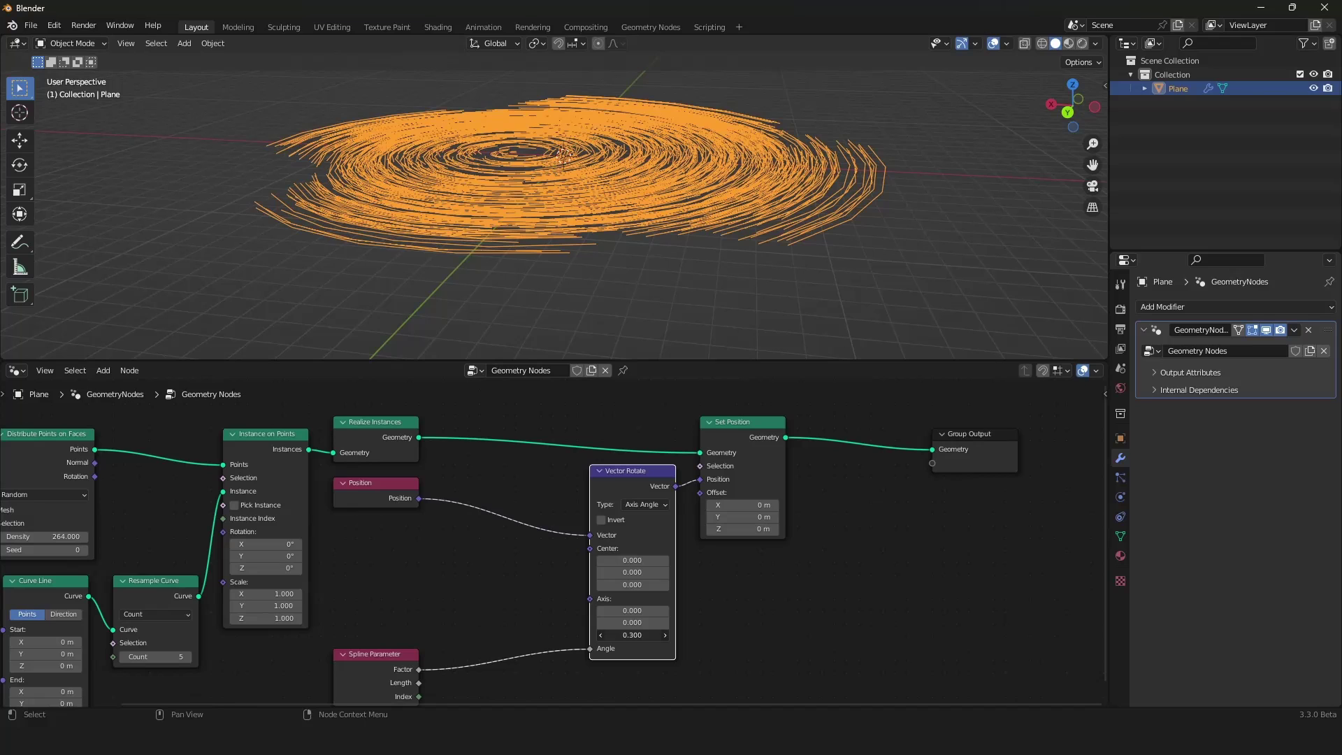
pyautogui.moveTo(635, 634); pyautogui.dragTo(668, 634)
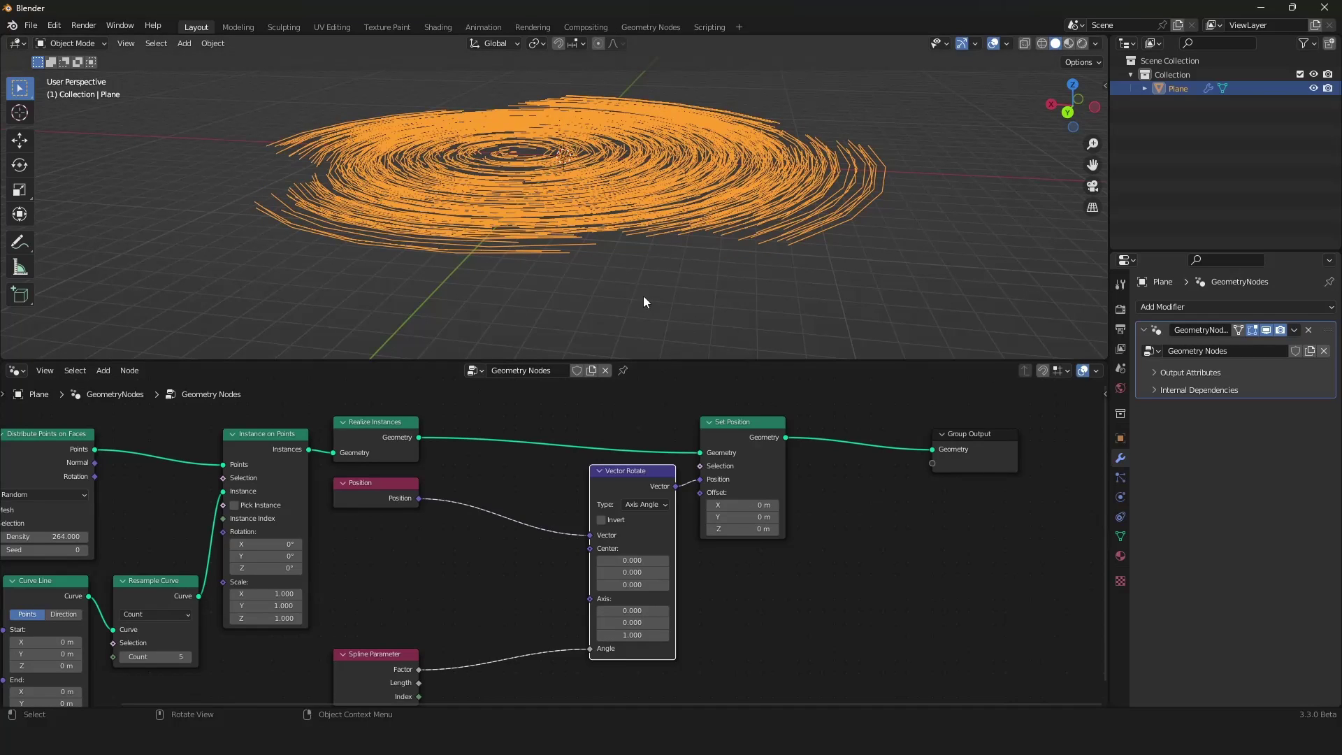
pyautogui.click(650, 635)
pyautogui.write('0')
pyautogui.press('Return')
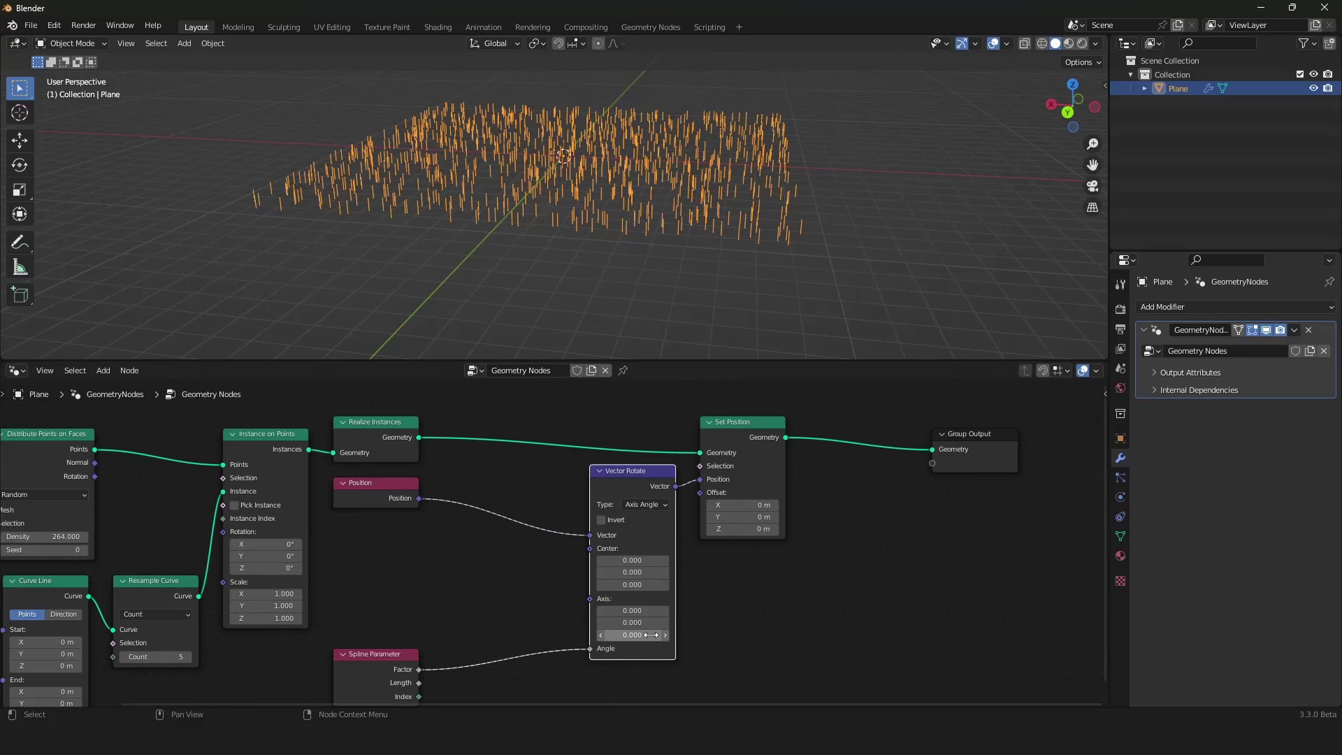
pyautogui.click(628, 622)
pyautogui.write('1')
pyautogui.press('Return')
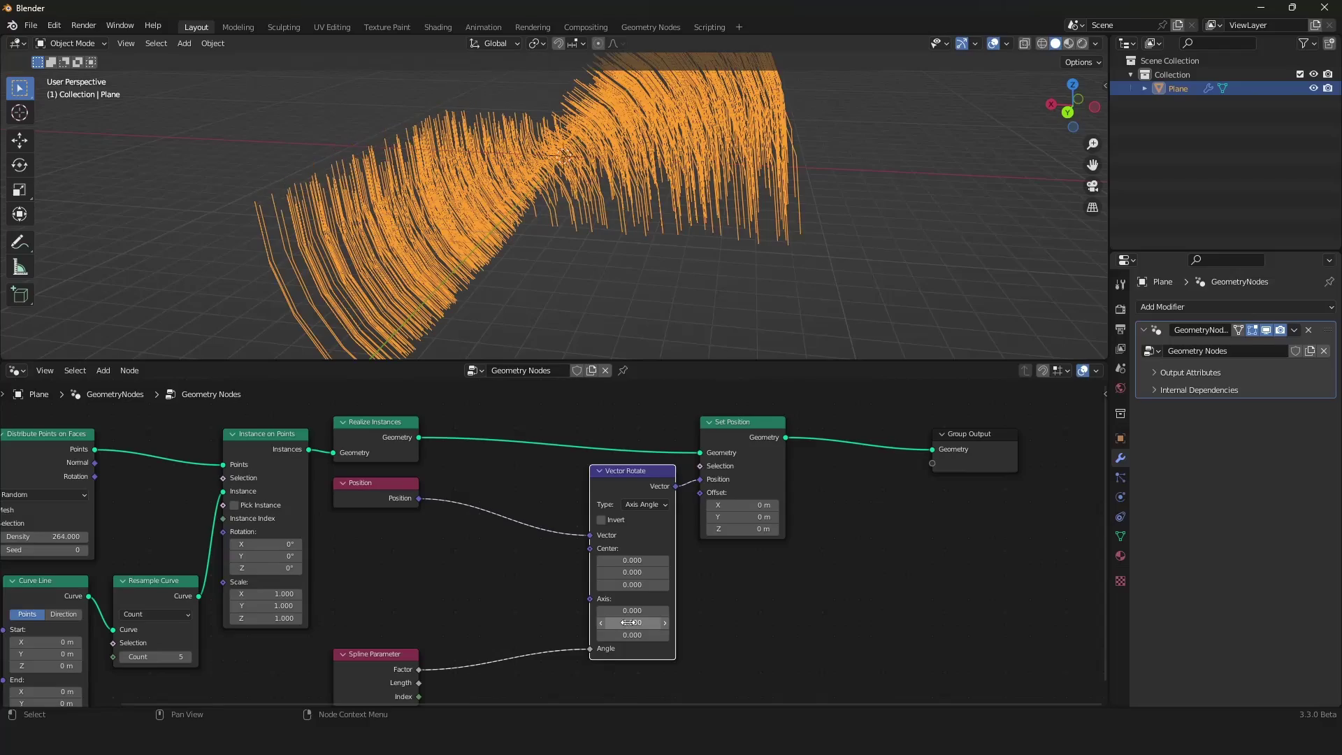
# Examine how the lines bend across the plane, together with the Position and Realize Instances nodes
pyautogui.moveTo(730, 250); pyautogui.dragTo(552, 130, button='middle')
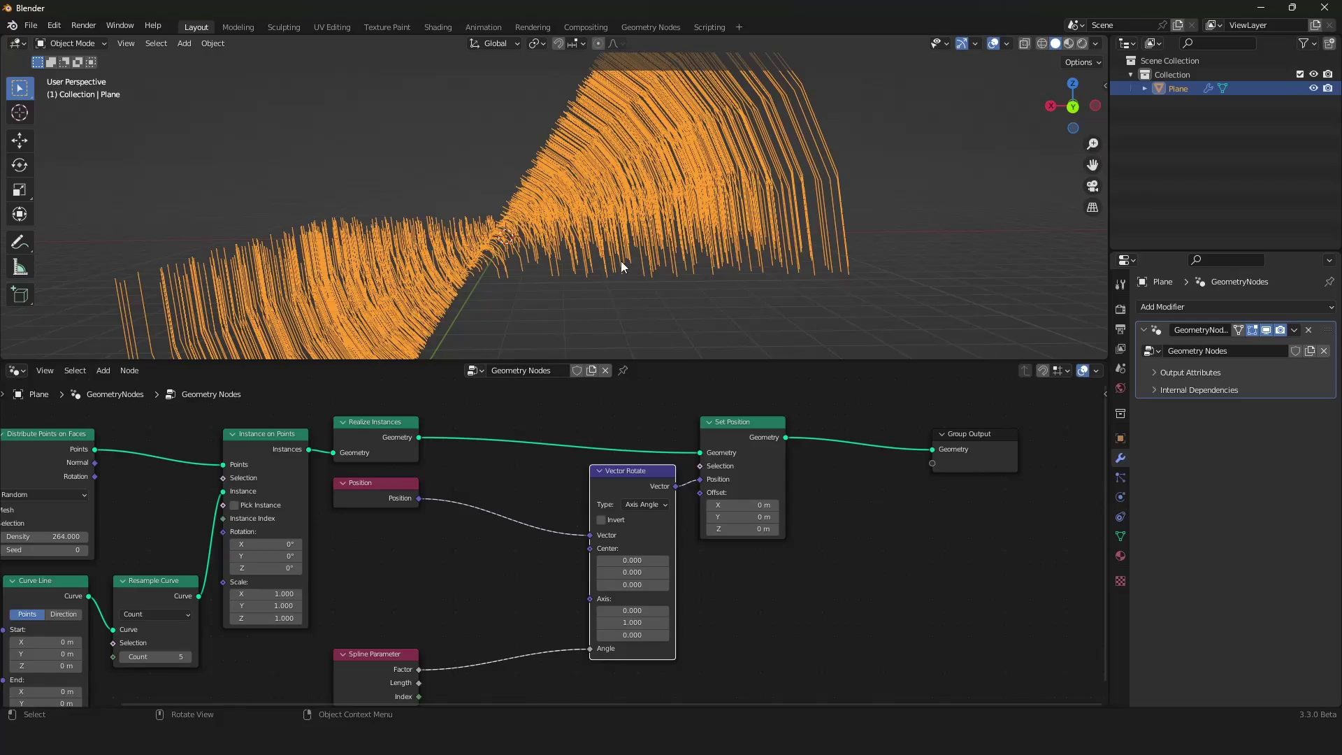
pyautogui.moveTo(611, 266); pyautogui.dragTo(632, 318, button='middle')
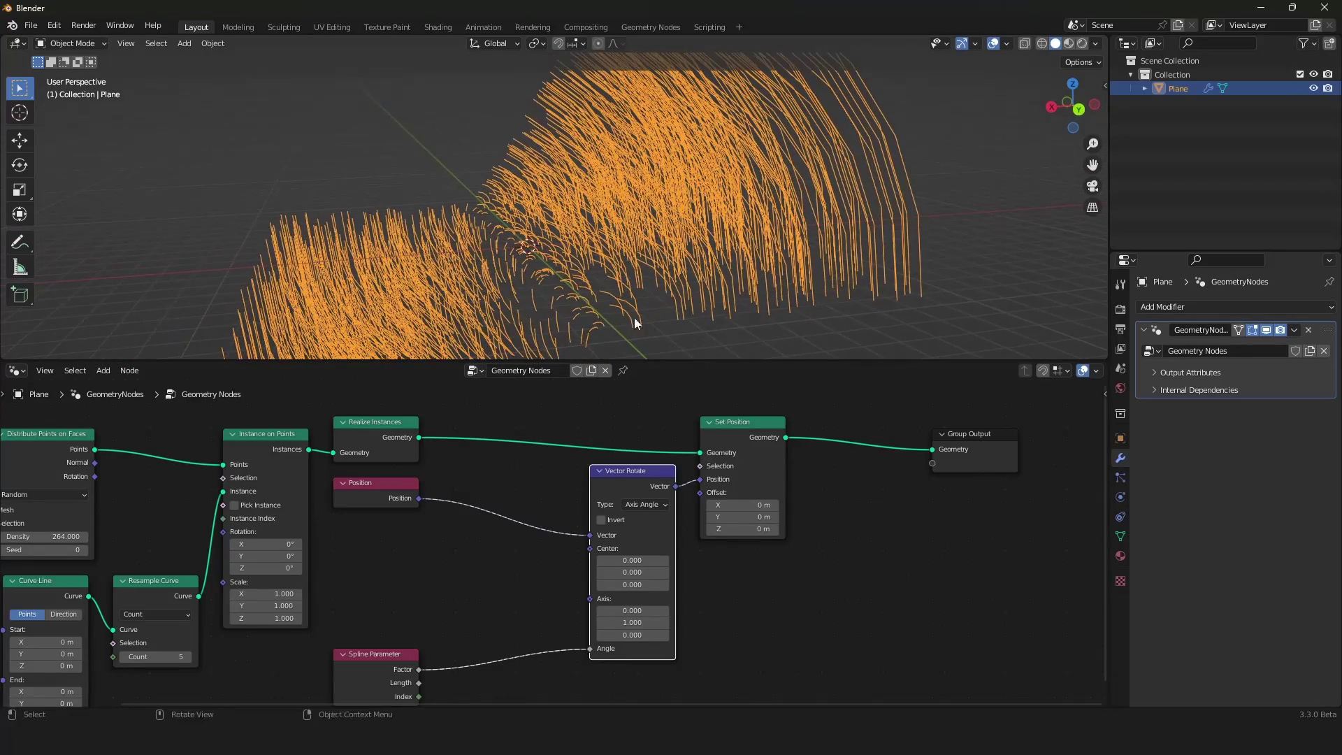
pyautogui.scroll(-2, 572, 443)
pyautogui.scroll(4, 429, 494)
pyautogui.moveTo(400, 498)
pyautogui.mouseDown()
pyautogui.moveTo(423, 545)
pyautogui.moveTo(408, 512)
pyautogui.mouseUp()
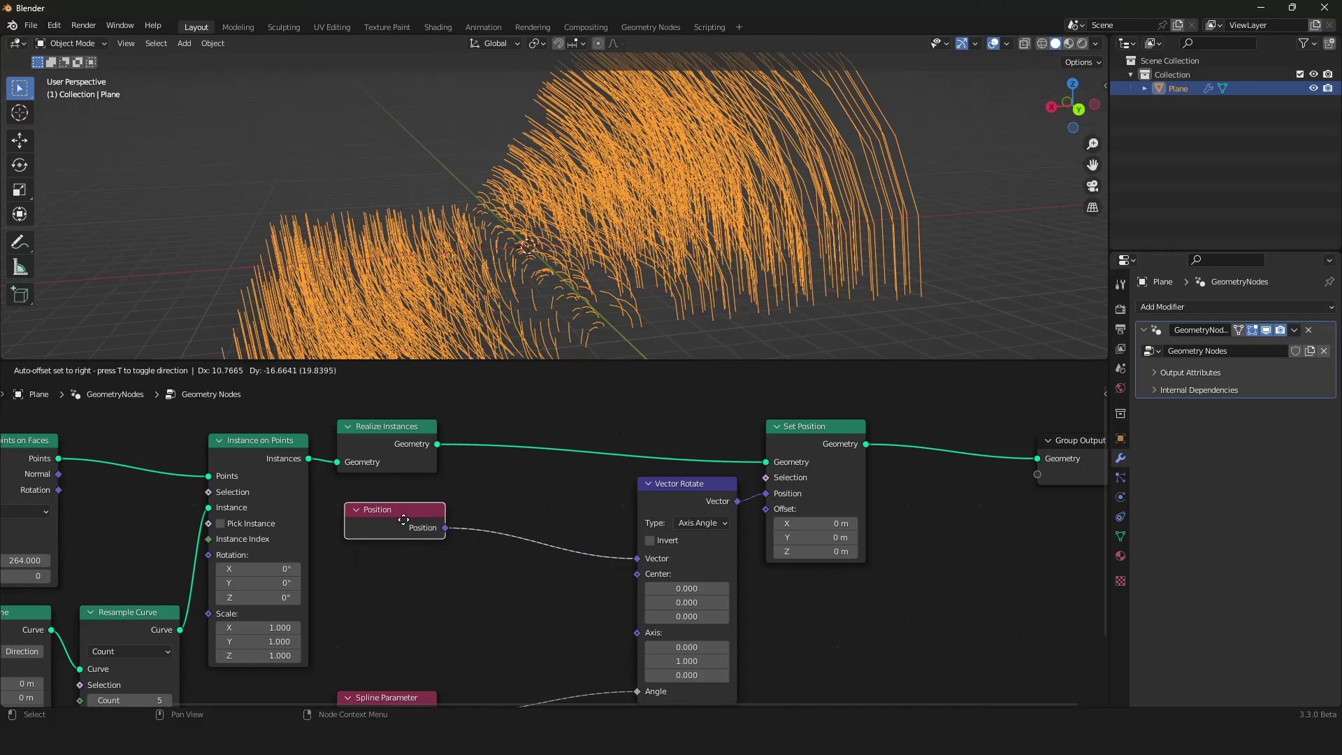
pyautogui.rightClick(407, 512)
pyautogui.click(418, 449)
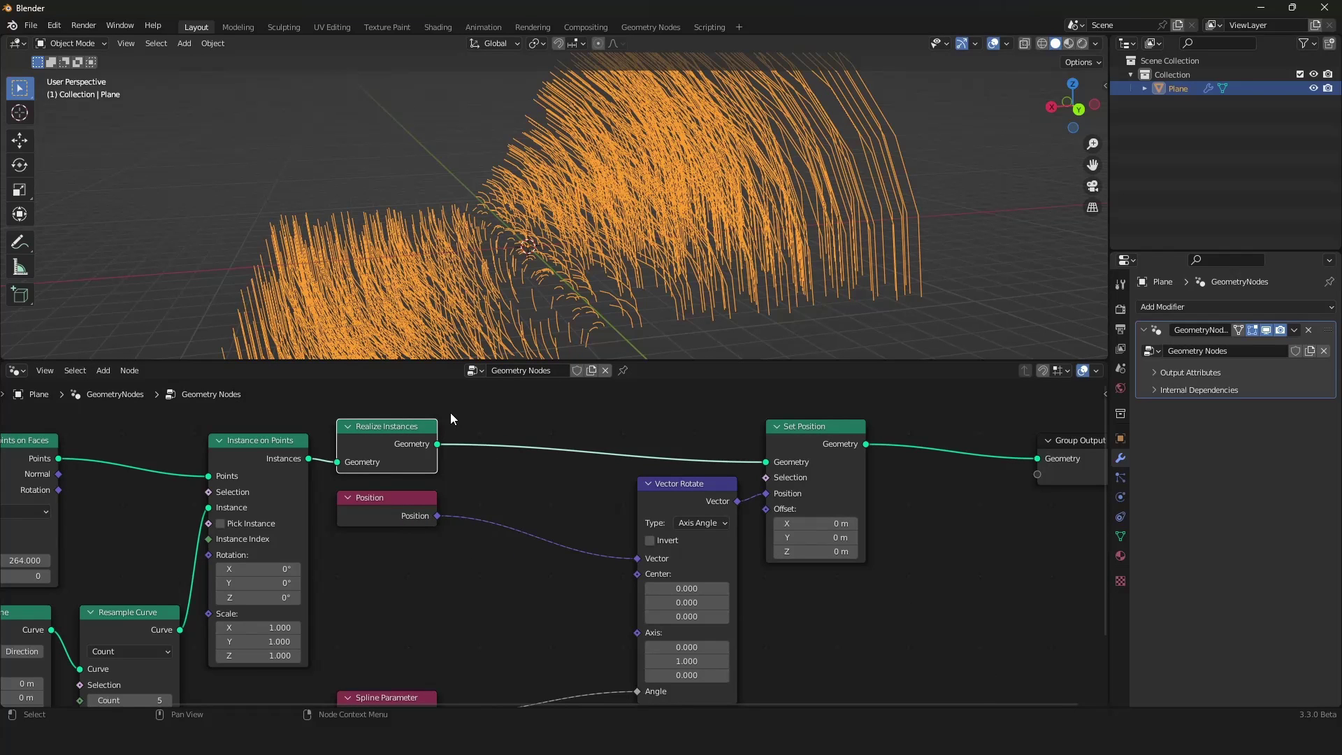
pyautogui.scroll(-2, 461, 421)
pyautogui.scroll(3, 538, 422)
# Add a Capture Attribute node in the free space below the Position node
pyautogui.hotkey('shift', 'a')
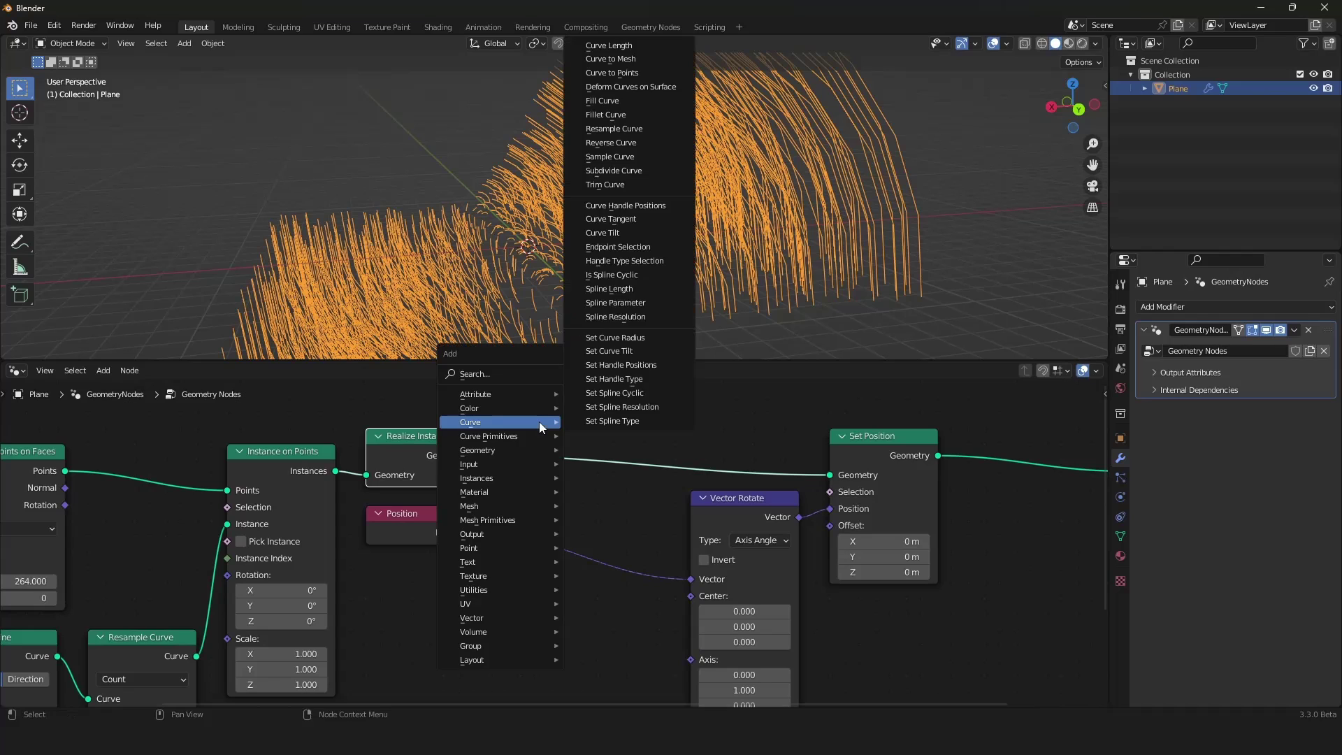
pyautogui.moveTo(496, 397)
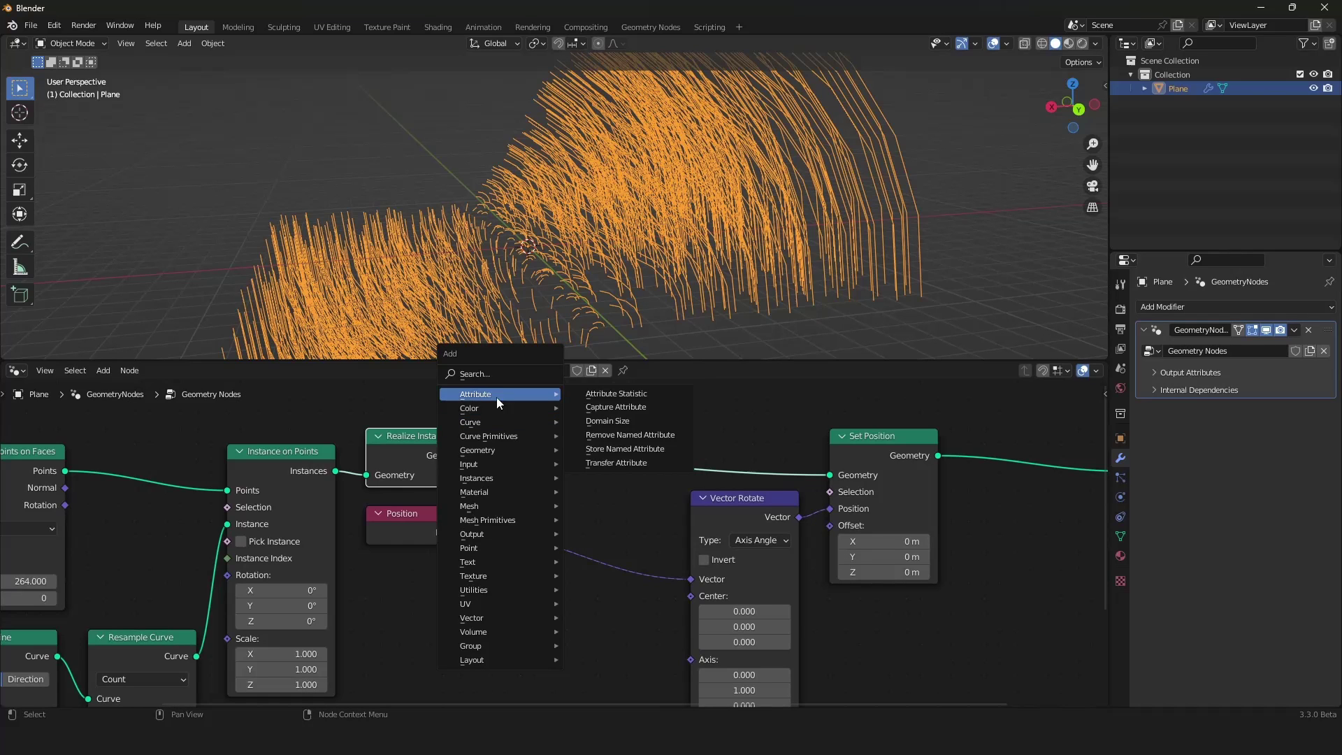
pyautogui.click(642, 406)
pyautogui.click(503, 516)
# Move Realize Instances next to Set Position and insert Capture Attribute on the link between Instance on Points and Realize Instances
pyautogui.click(429, 469)
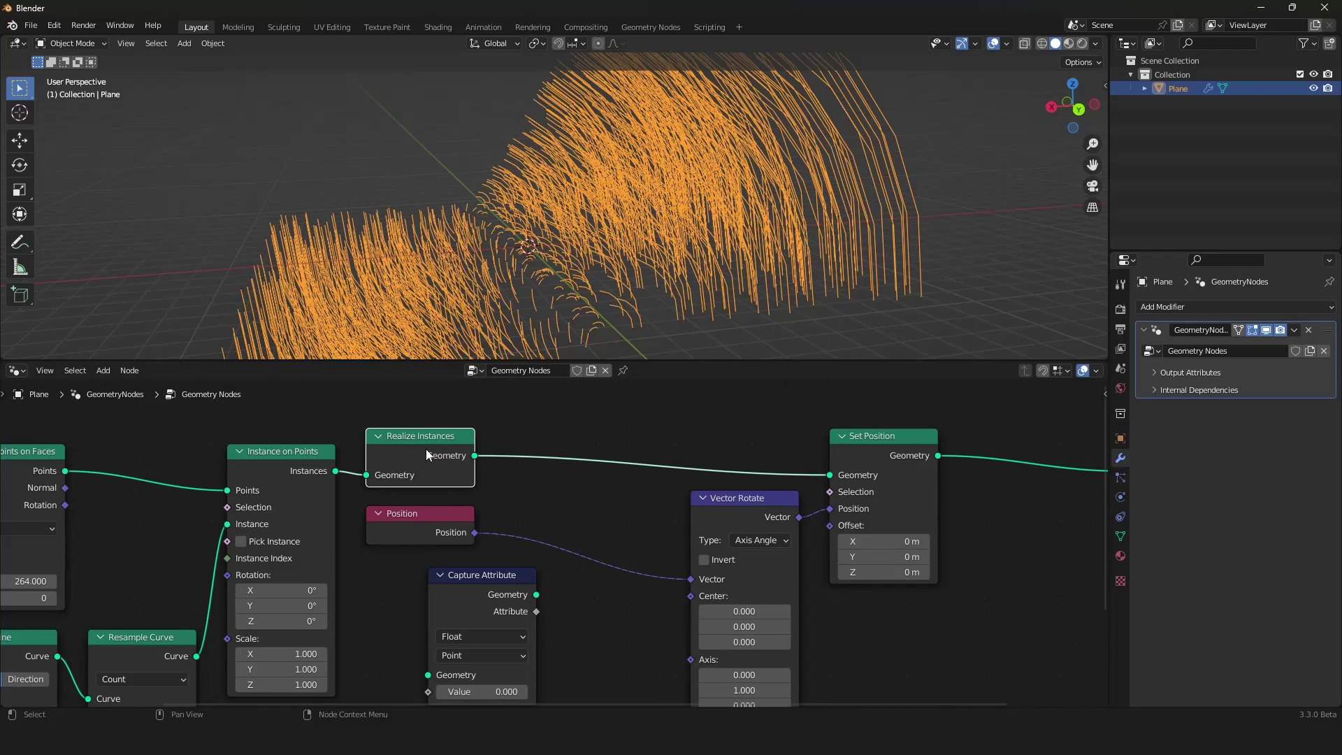
pyautogui.moveTo(426, 449); pyautogui.dragTo(749, 448)
pyautogui.moveTo(500, 595); pyautogui.dragTo(566, 418)
pyautogui.moveTo(417, 535); pyautogui.dragTo(403, 600)
# Set the Capture Attribute data type to Vector and connect the Position output to its Value input
pyautogui.click(552, 459)
pyautogui.click(526, 501)
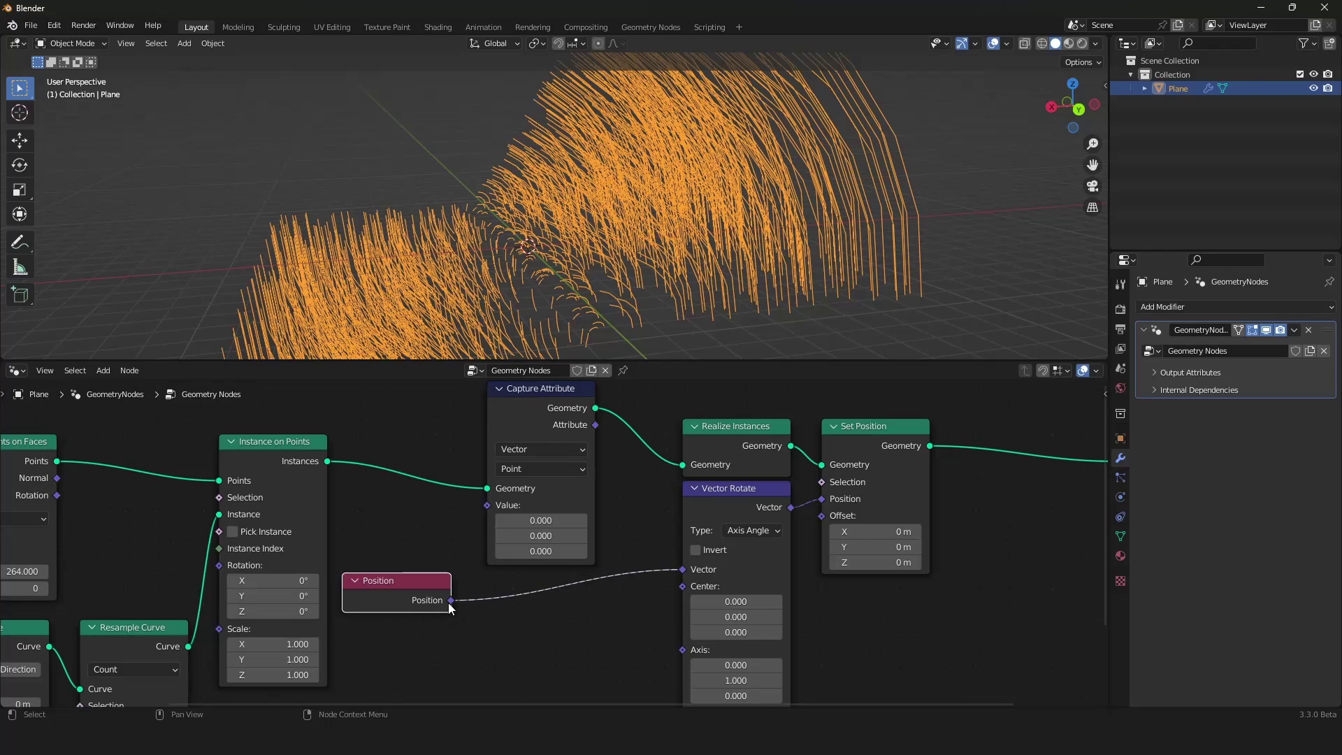
pyautogui.moveTo(450, 600); pyautogui.dragTo(487, 504)
pyautogui.click(551, 426)
pyautogui.scroll(-3, 570, 470)
pyautogui.moveTo(570, 469); pyautogui.dragTo(543, 445, button='middle')
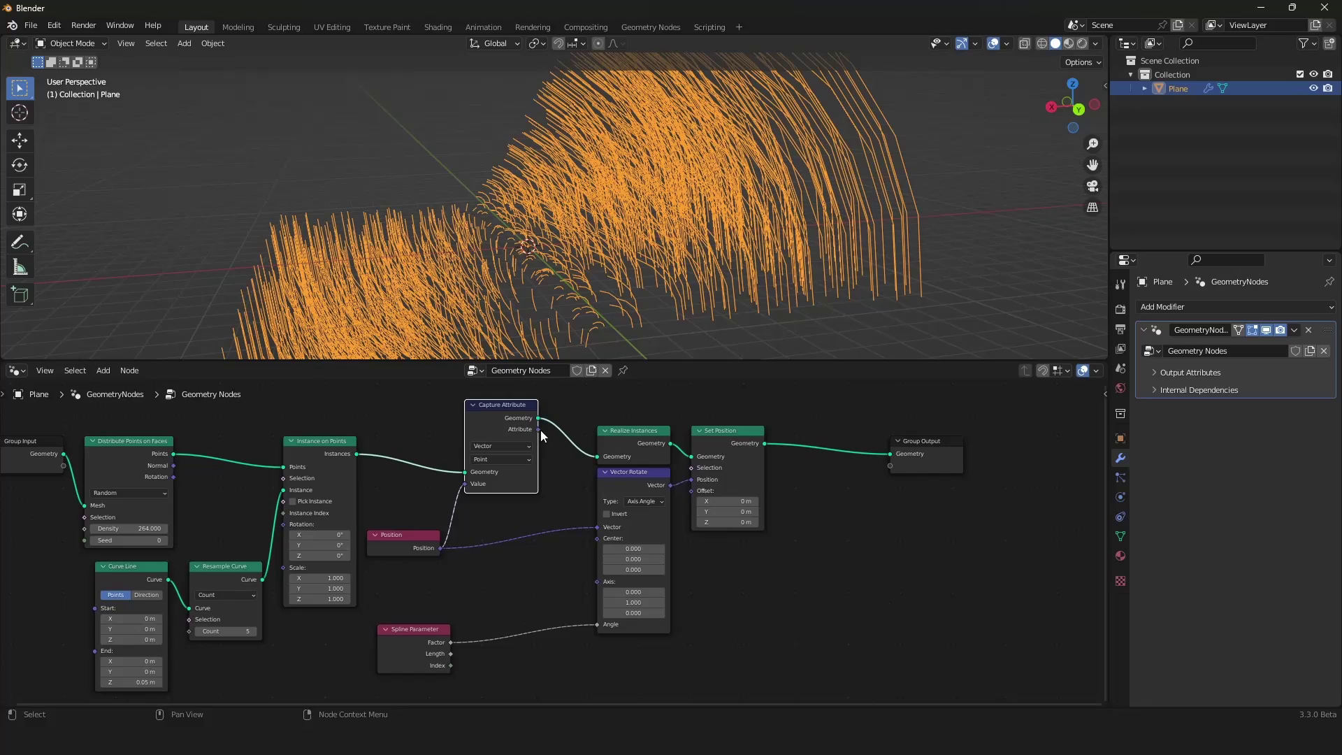
# Connect the captured Attribute to the Center input of Vector Rotate and set the Capture Attribute domain to Instance
pyautogui.moveTo(538, 429); pyautogui.dragTo(597, 542)
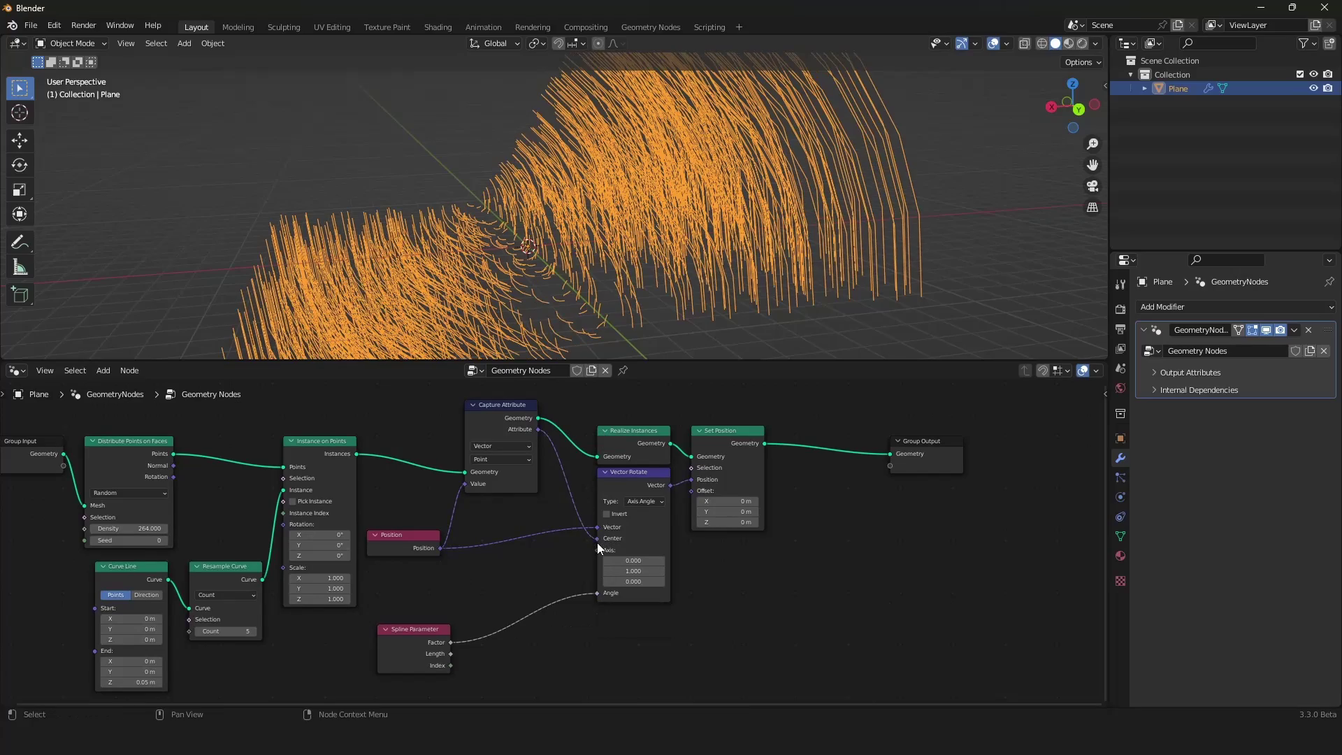
pyautogui.moveTo(681, 271)
pyautogui.mouseDown(button='middle')
pyautogui.moveTo(657, 275)
pyautogui.moveTo(693, 254)
pyautogui.mouseUp(button='middle')
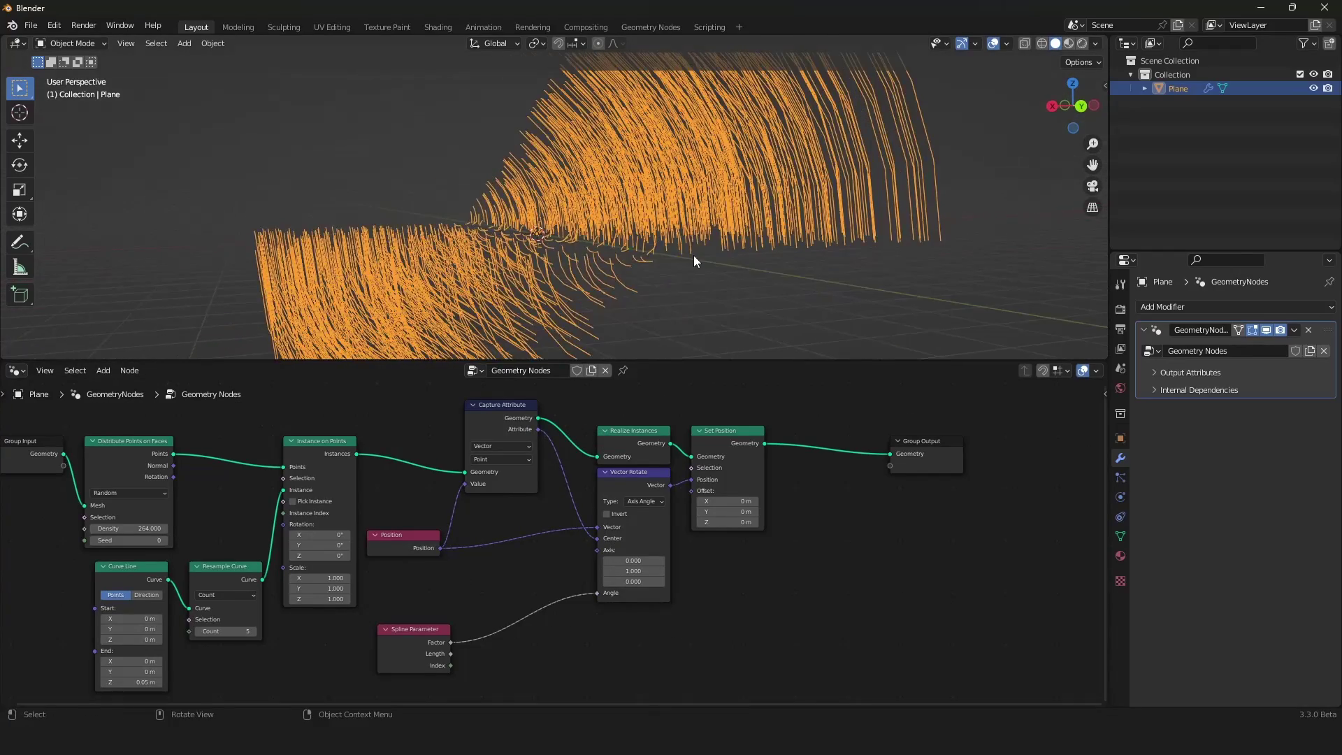
pyautogui.moveTo(553, 501); pyautogui.dragTo(530, 532, button='middle')
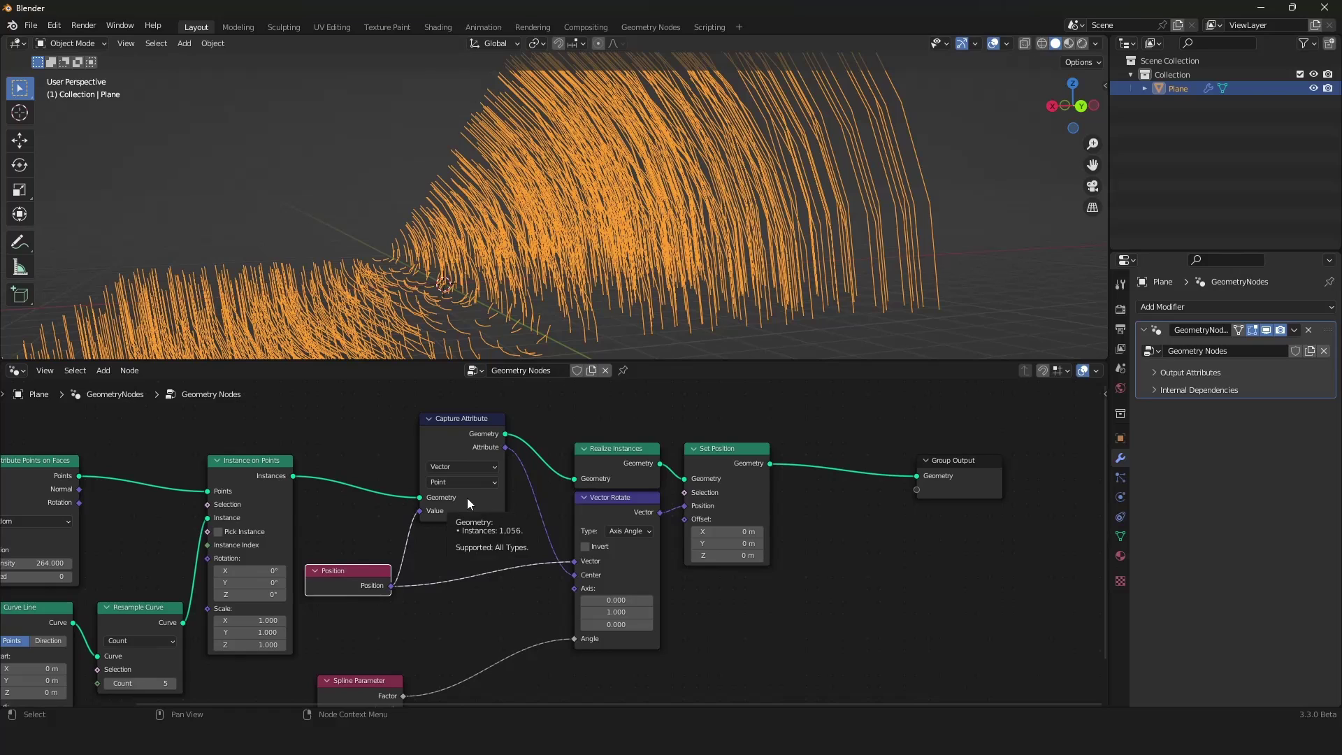
pyautogui.click(580, 412)
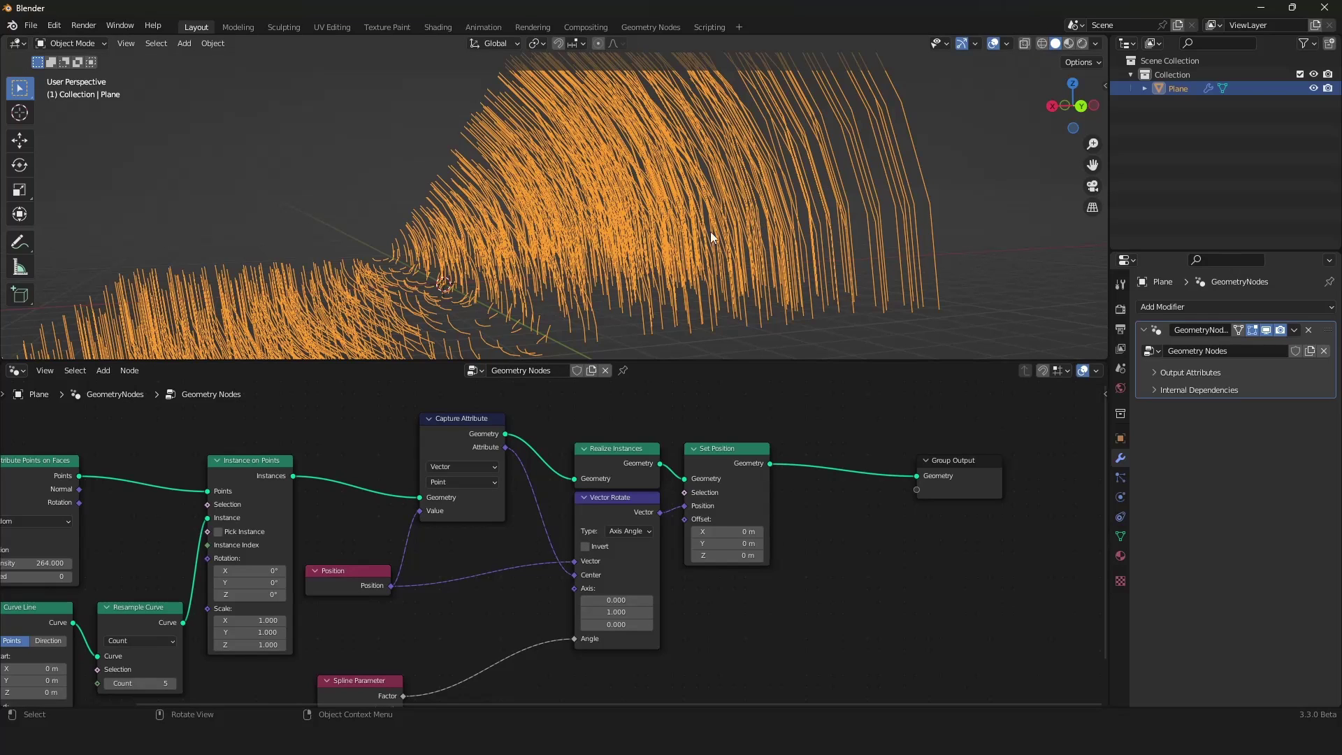
pyautogui.click(451, 482)
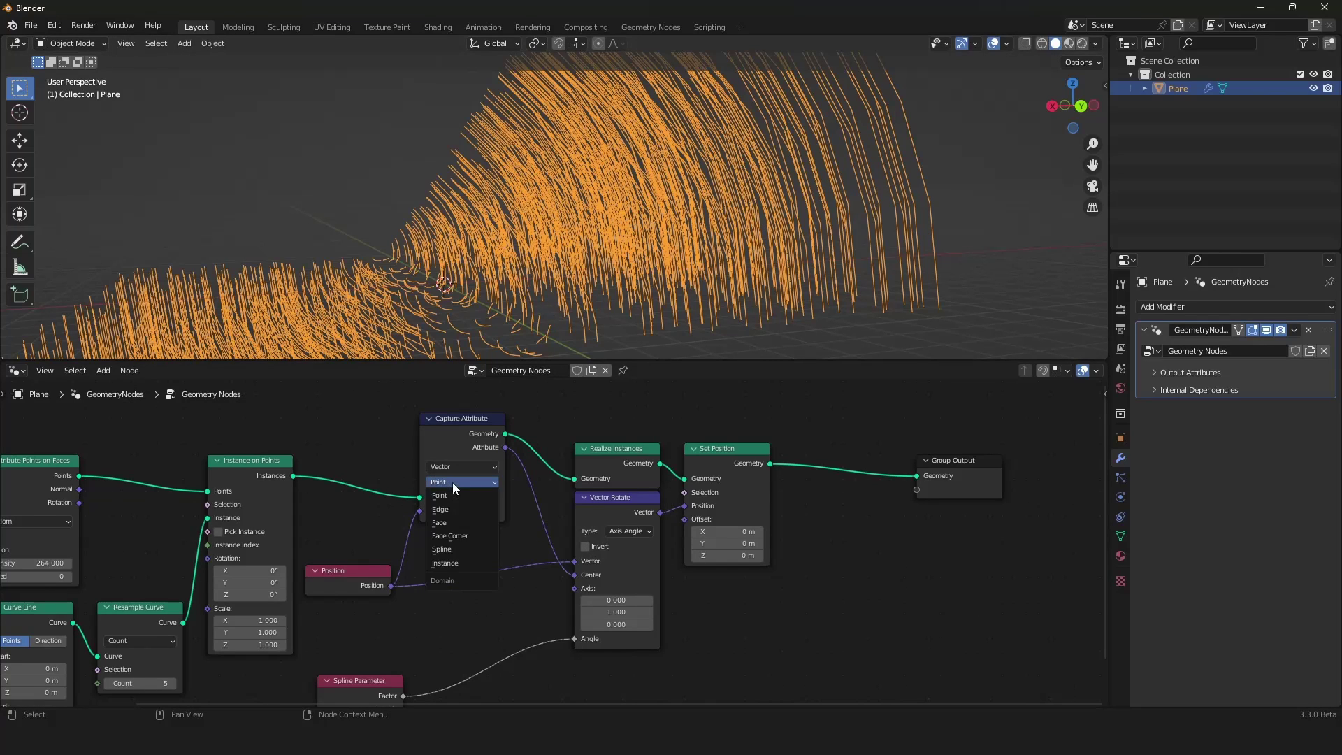
pyautogui.click(454, 563)
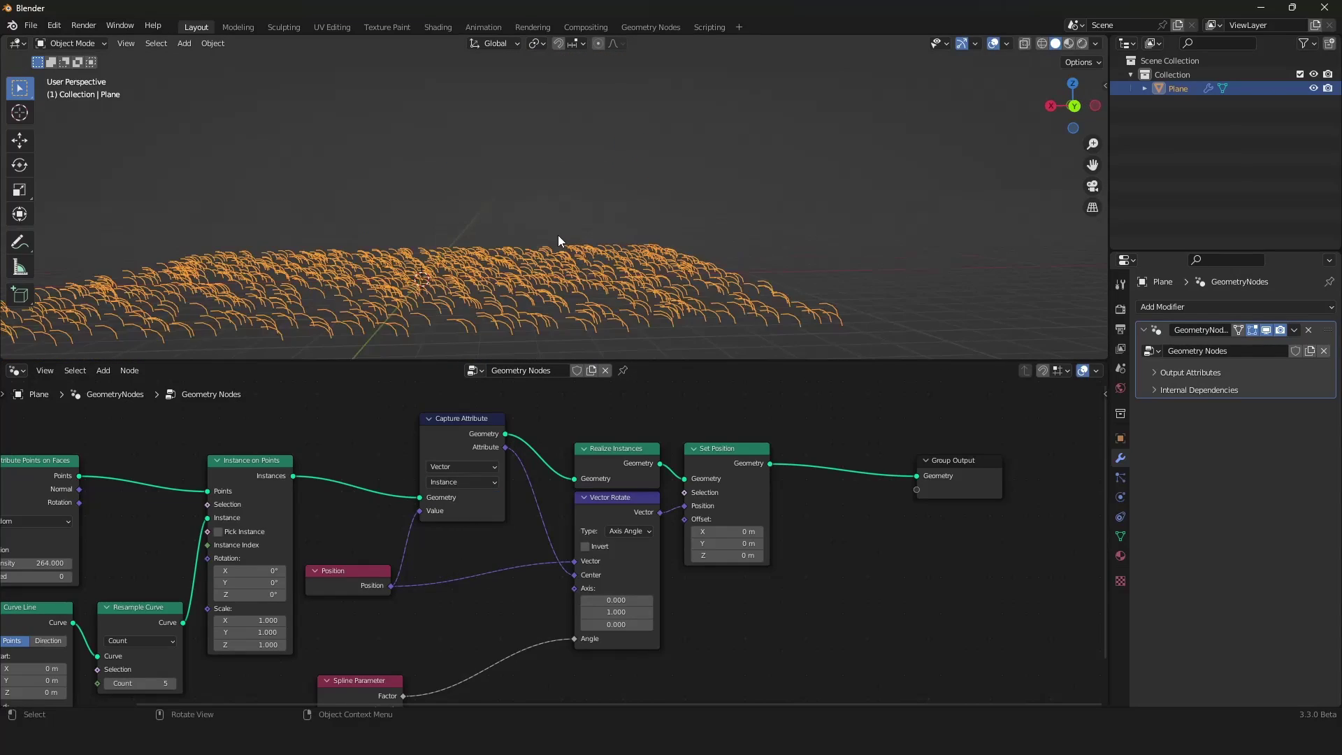
# Examine the individually bent lines across the plane together with the node tree and the Resample Curve count
pyautogui.moveTo(557, 235); pyautogui.dragTo(593, 174, button='middle')
pyautogui.press('Home')
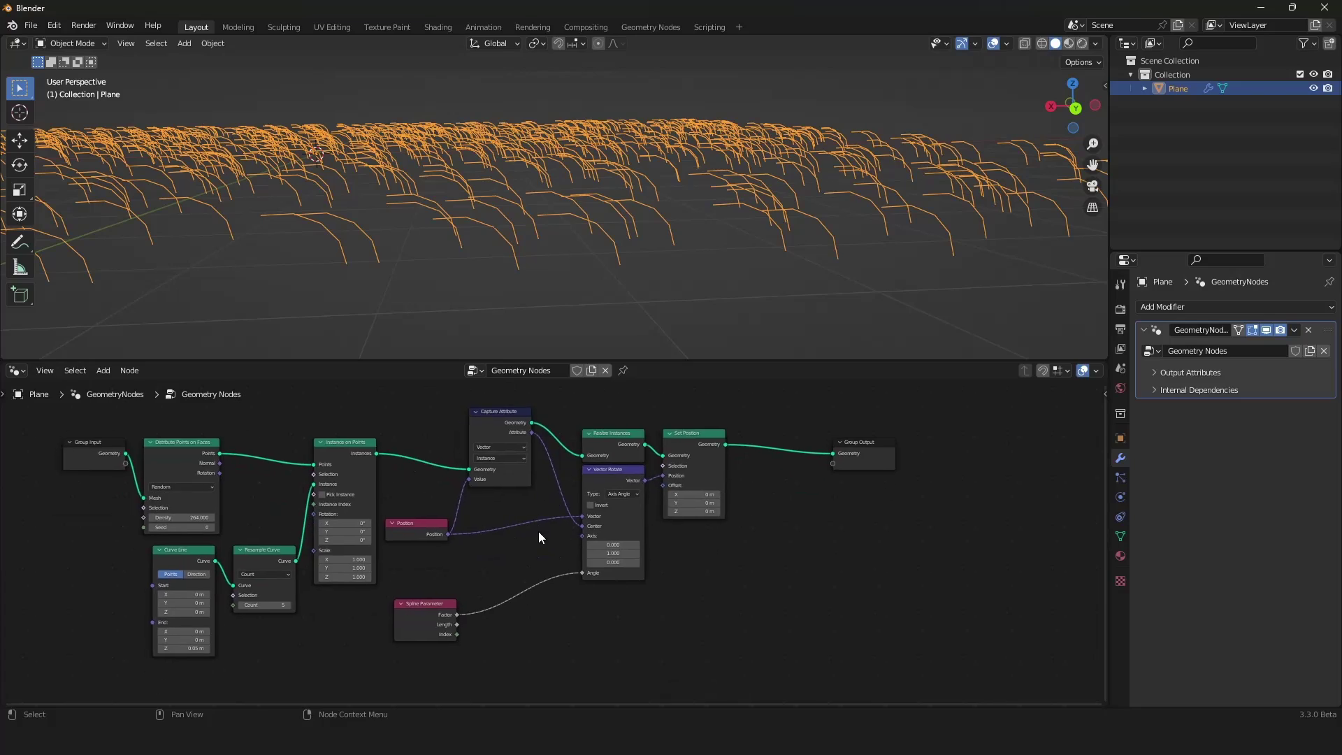
pyautogui.scroll(2, 538, 531)
pyautogui.moveTo(465, 339); pyautogui.dragTo(476, 308, button='middle')
pyautogui.scroll(2, 526, 275)
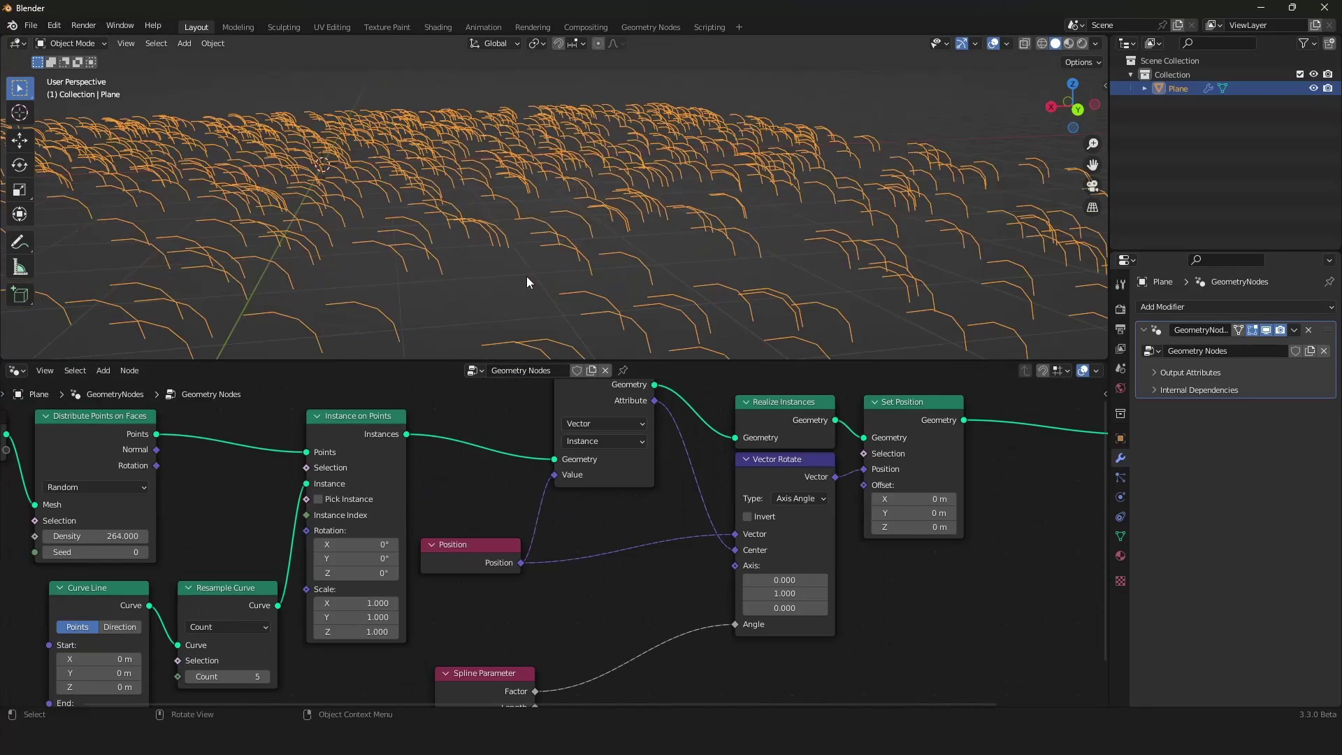
pyautogui.keyDown('shift'); pyautogui.moveTo(526, 276); pyautogui.dragTo(509, 222, button='middle'); pyautogui.keyUp('shift')
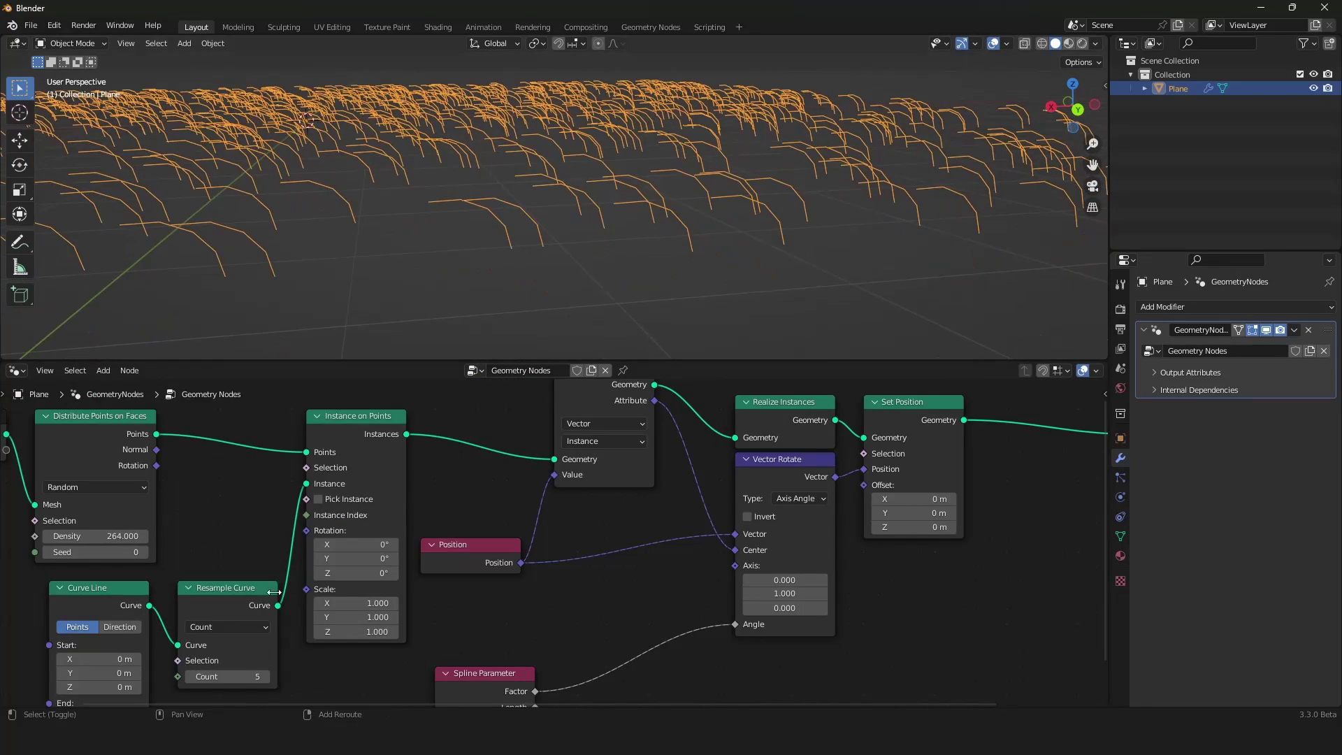
pyautogui.moveTo(225, 676)
pyautogui.mouseDown()
pyautogui.moveTo(269, 676)
pyautogui.moveTo(188, 677)
pyautogui.moveTo(224, 676)
pyautogui.mouseUp()
pyautogui.moveTo(227, 676); pyautogui.dragTo(255, 676)
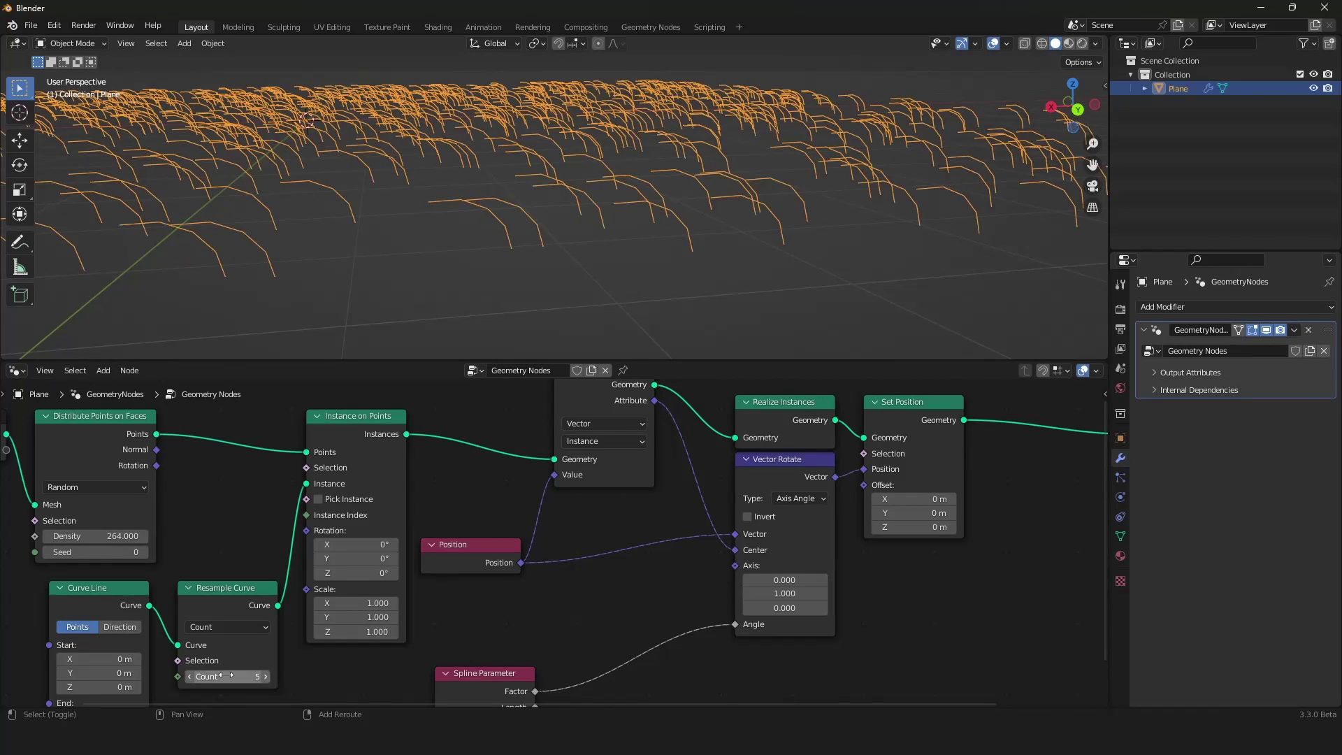
pyautogui.scroll(-3, 534, 222)
pyautogui.scroll(3, 542, 229)
pyautogui.scroll(-5, 559, 533)
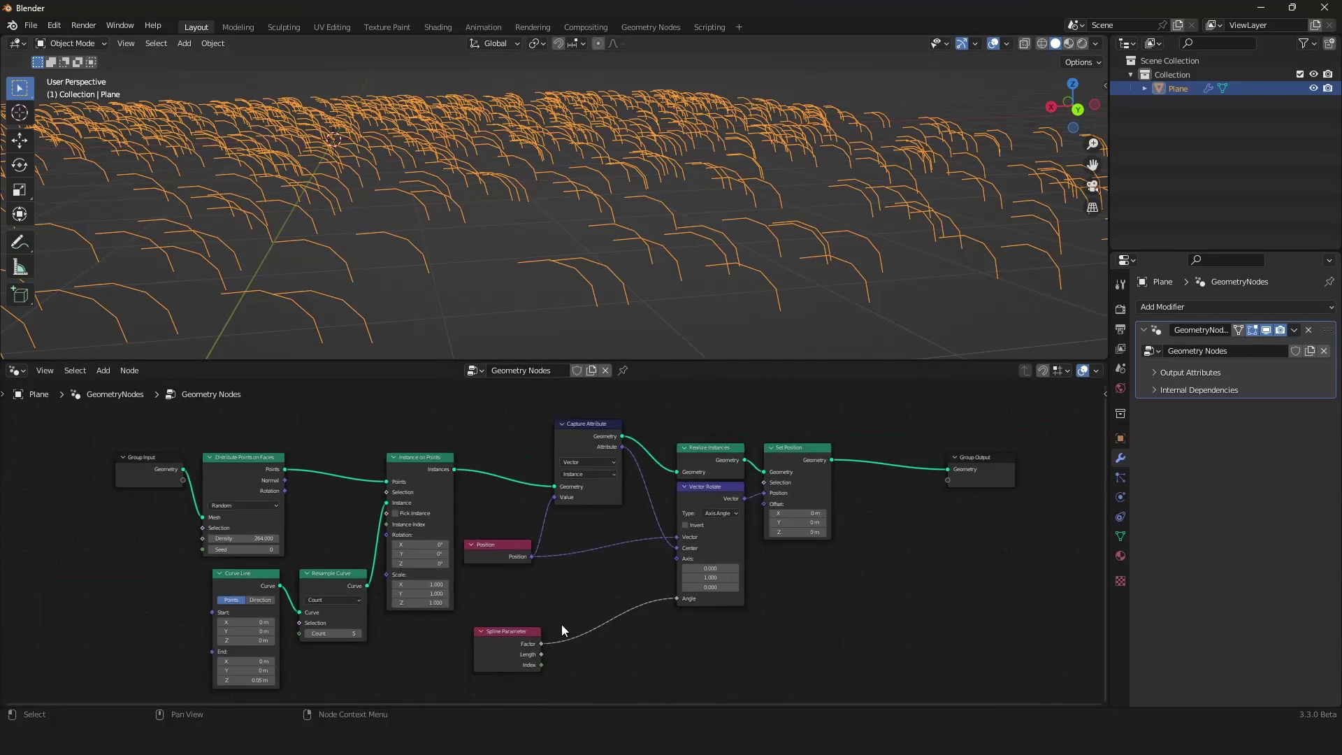
# Move the Spline Parameter node into the free space below Resample Curve
pyautogui.scroll(5, 553, 623)
pyautogui.moveTo(539, 617); pyautogui.dragTo(551, 533, button='middle')
pyautogui.moveTo(497, 557); pyautogui.dragTo(248, 596)
pyautogui.scroll(-3, 406, 626)
pyautogui.moveTo(405, 626); pyautogui.dragTo(401, 626, button='middle')
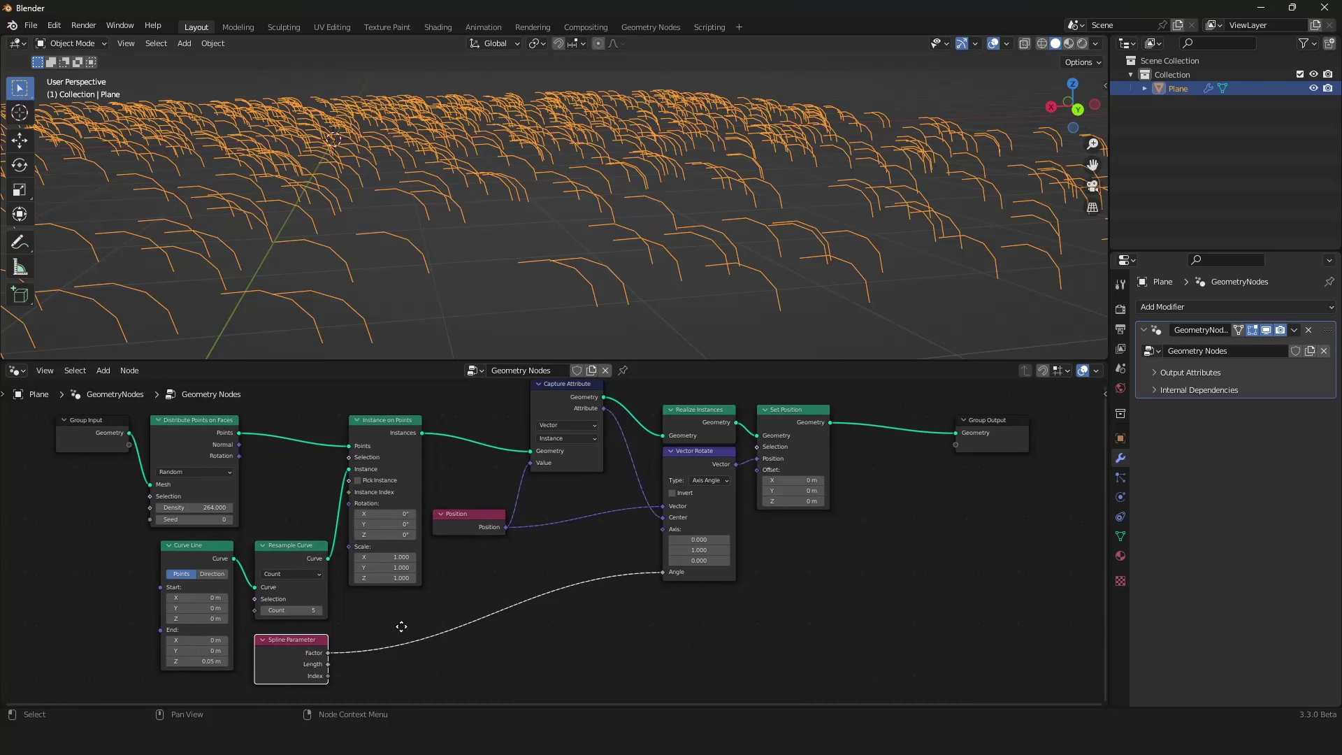
# Add a Math node on the link between the Spline Parameter Factor and the Angle input of Vector Rotate
pyautogui.moveTo(466, 580); pyautogui.dragTo(449, 525, button='middle')
pyautogui.hotkey('shift', 'a')
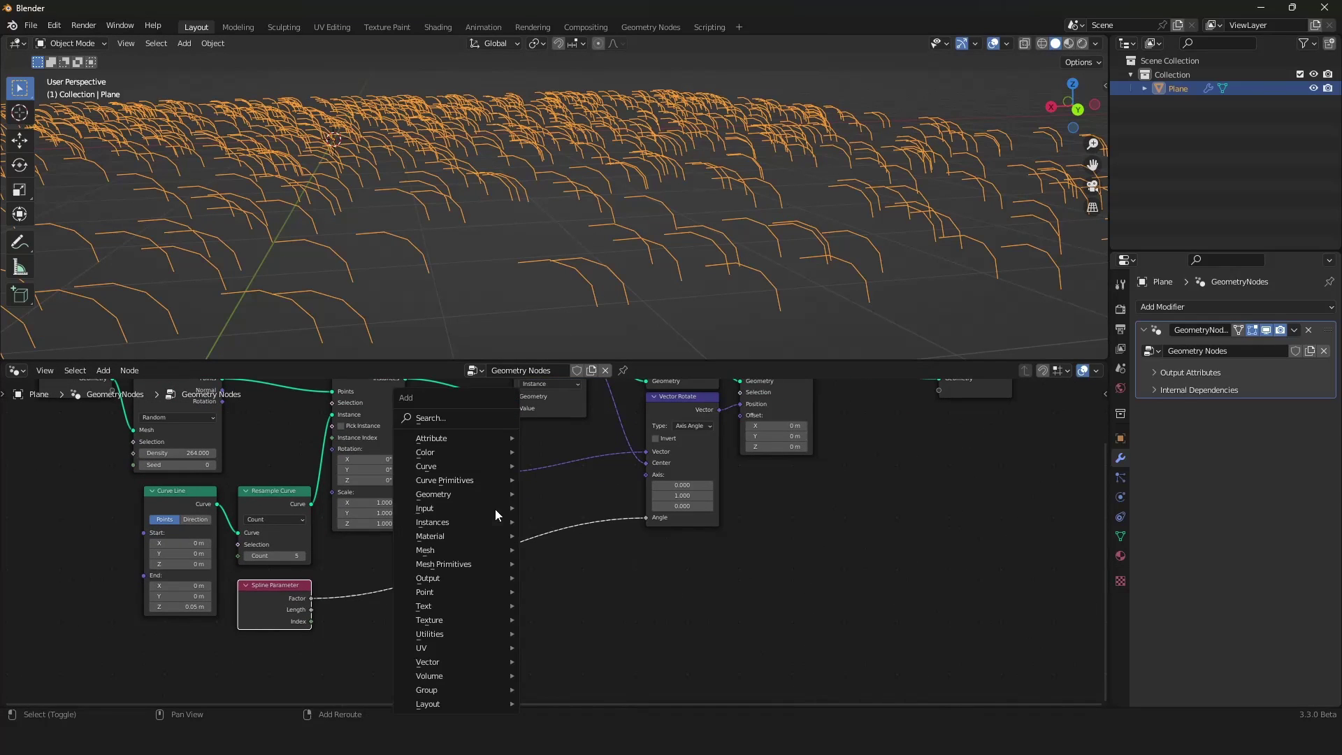
pyautogui.click(464, 419)
pyautogui.write('add')
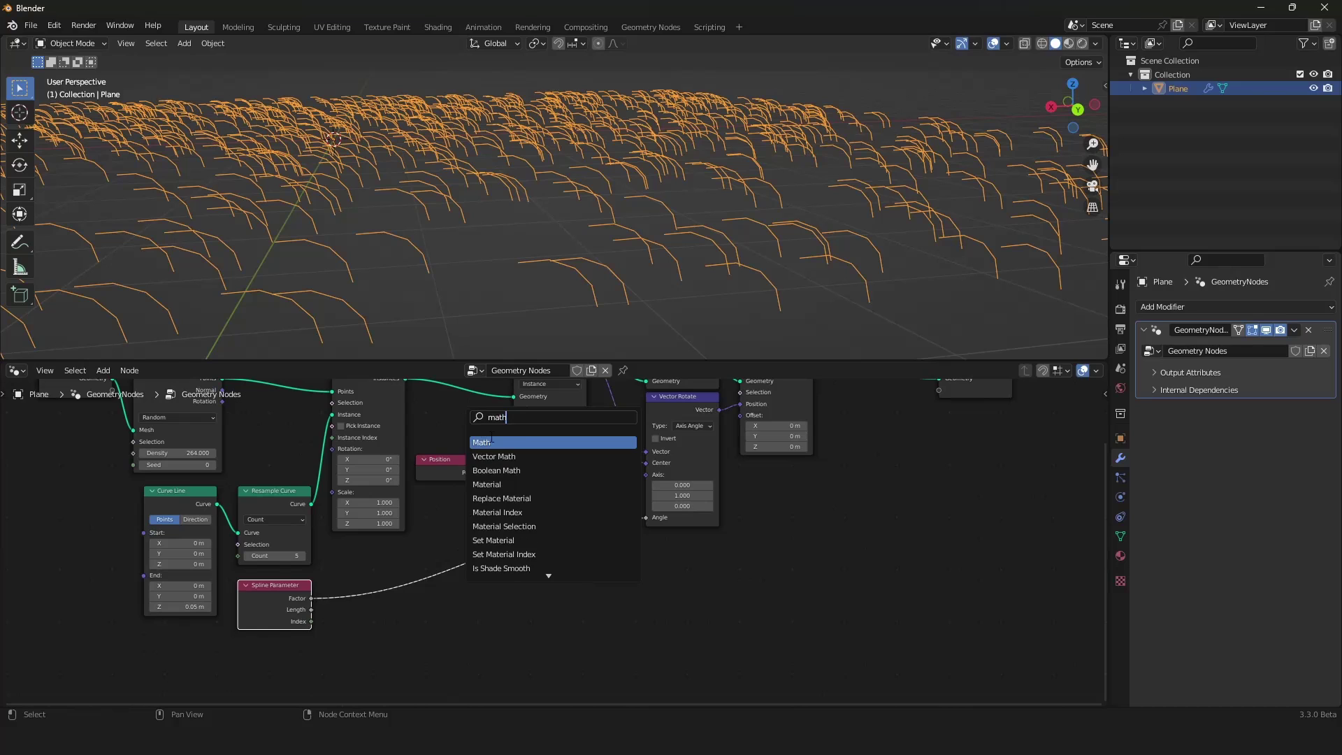
pyautogui.press('Return')
pyautogui.click(433, 574)
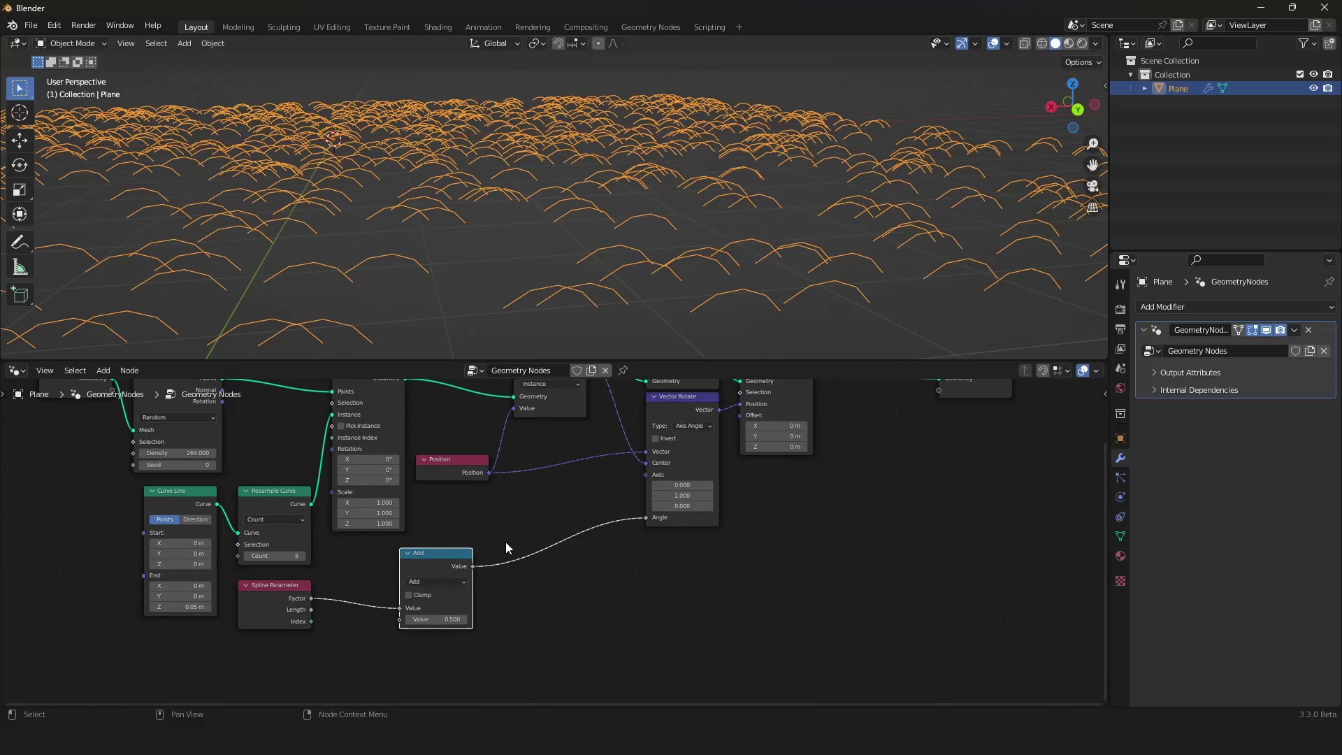
pyautogui.moveTo(505, 542); pyautogui.dragTo(509, 510, button='middle')
pyautogui.scroll(1, 508, 514)
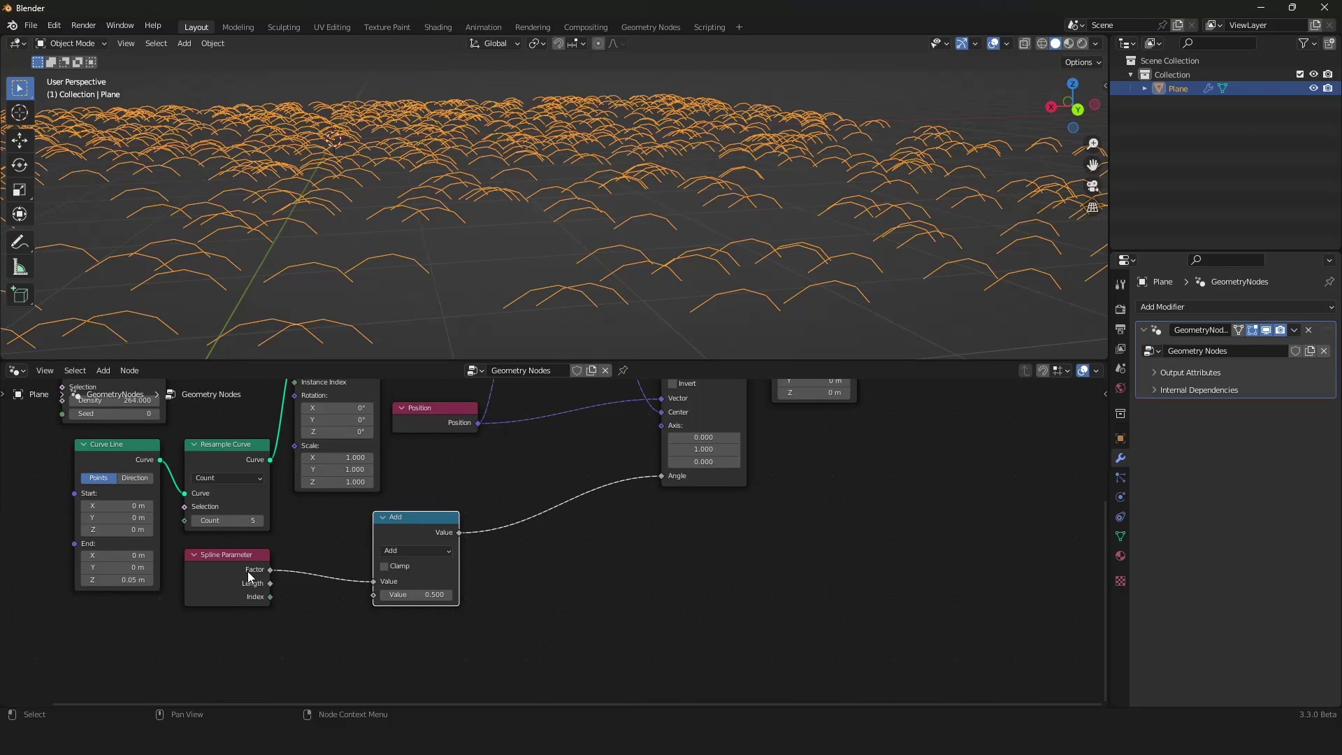
# Detach the Math node's output from the Angle input of Vector Rotate for comparison and reconnect it
pyautogui.moveTo(653, 479); pyautogui.dragTo(628, 479)
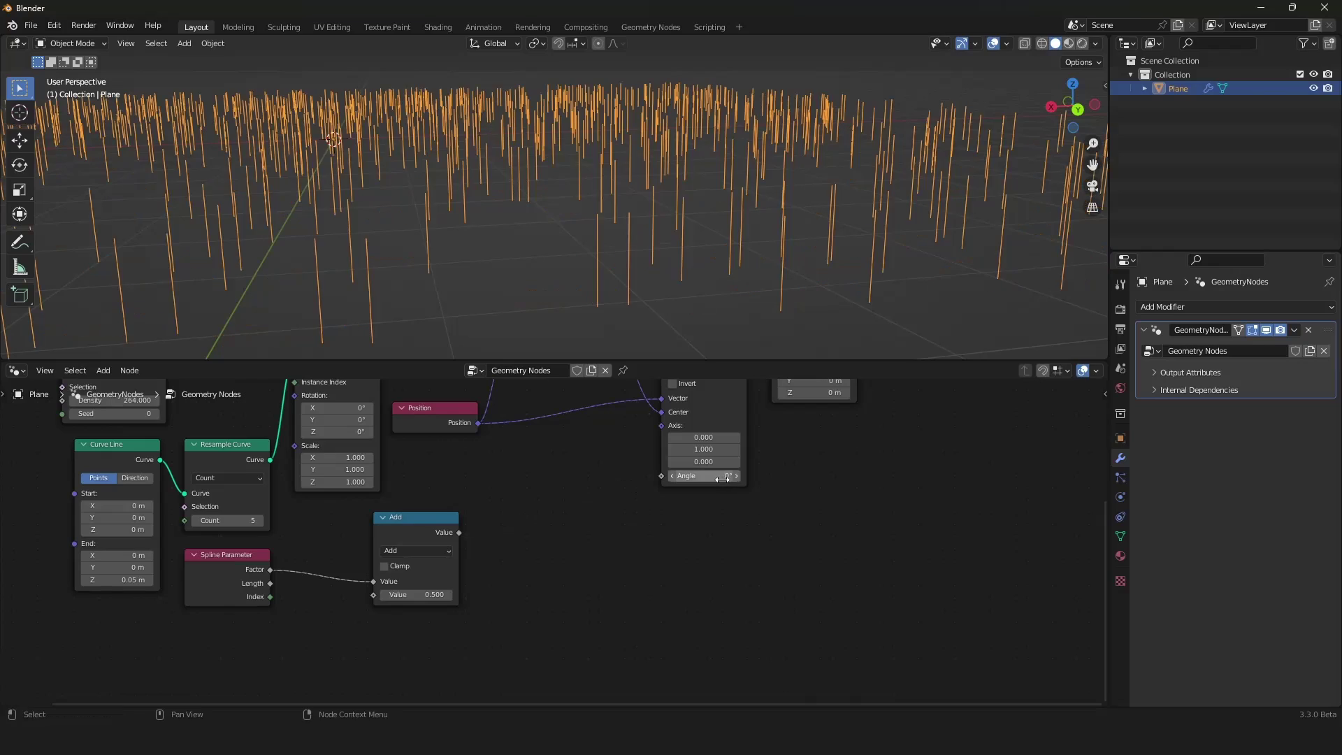
pyautogui.moveTo(718, 477); pyautogui.dragTo(727, 477)
pyautogui.moveTo(458, 532); pyautogui.dragTo(660, 477)
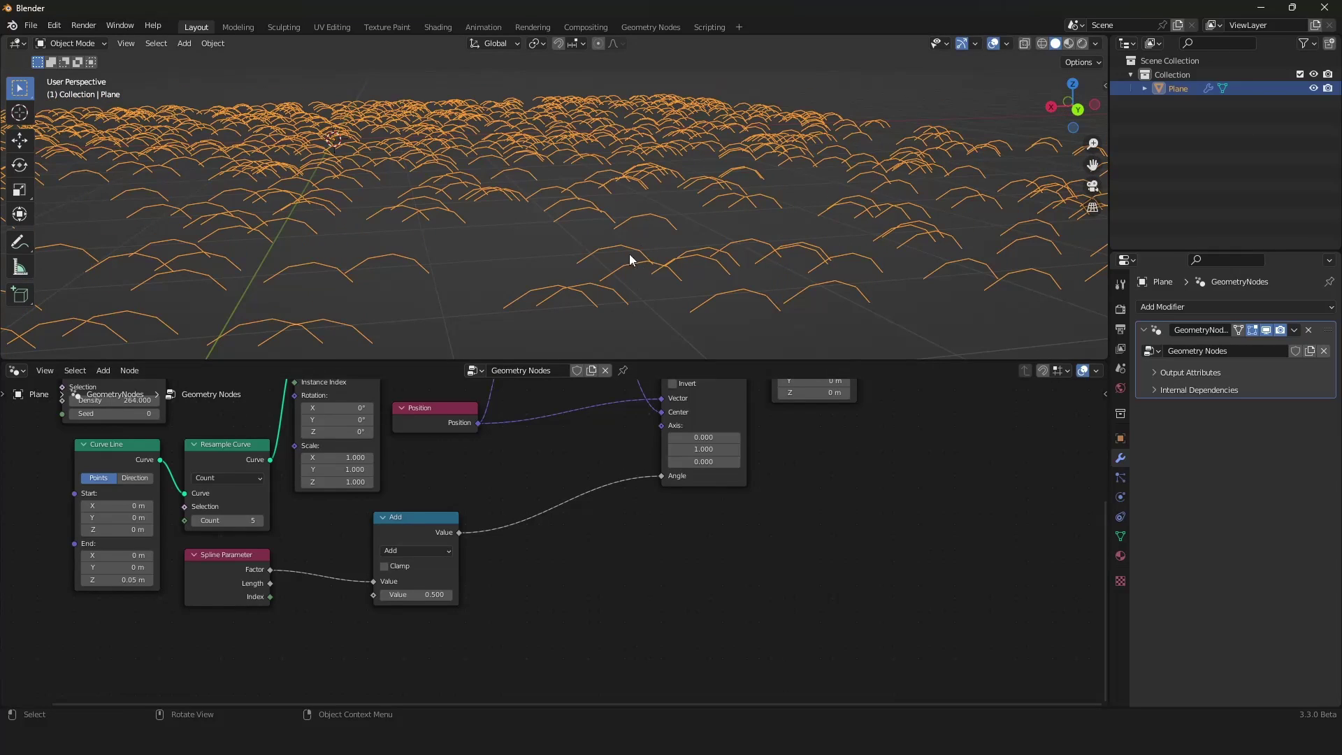
# Set the Math node's operation to Multiply and try out a negative multiplier on the bend
pyautogui.click(399, 551)
pyautogui.click(424, 421)
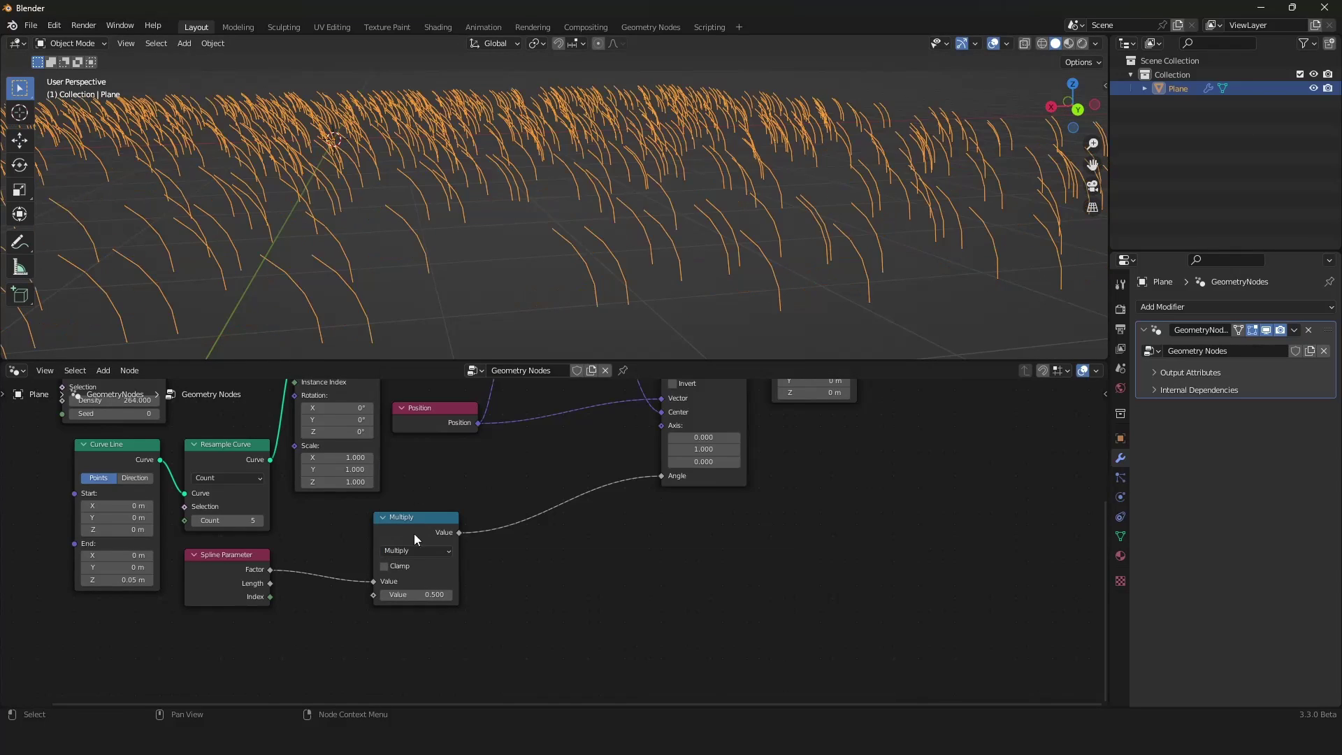
pyautogui.moveTo(416, 594)
pyautogui.mouseDown()
pyautogui.moveTo(450, 594)
pyautogui.moveTo(388, 594)
pyautogui.moveTo(406, 594)
pyautogui.mouseUp()
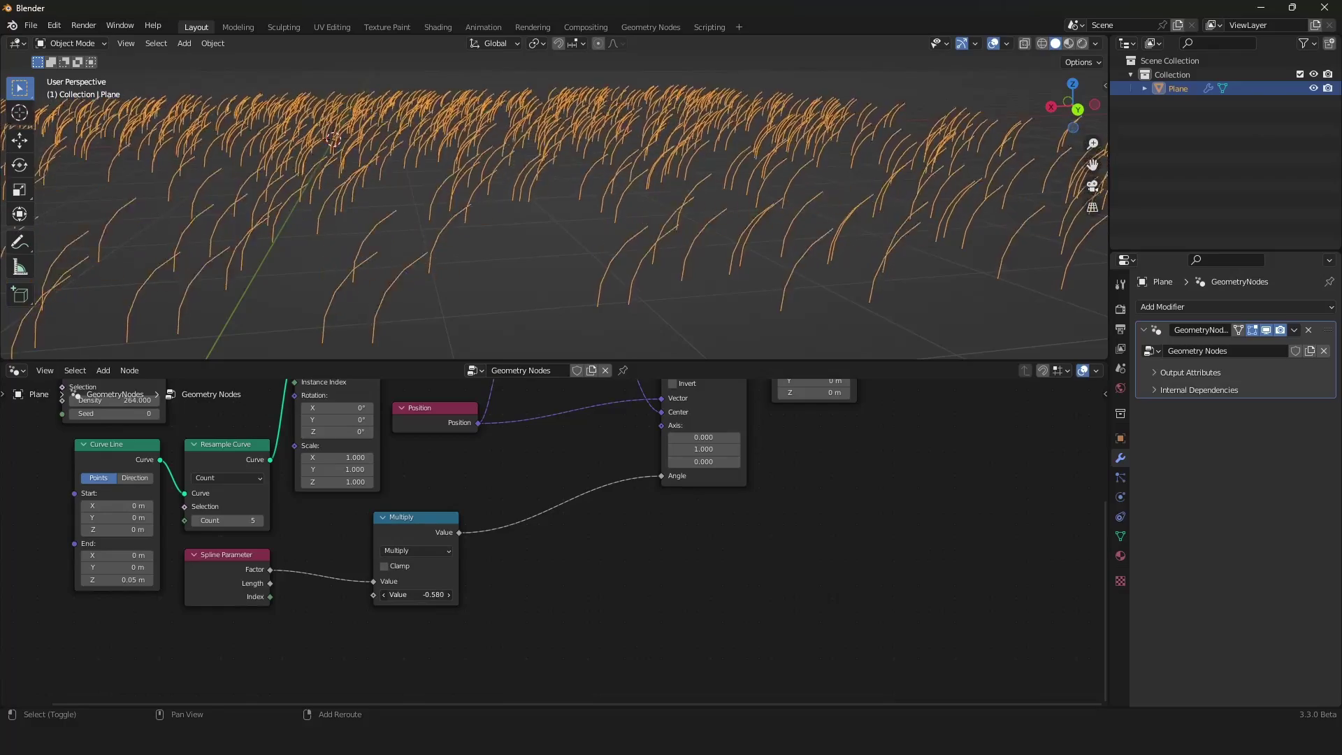
pyautogui.press('Escape')
pyautogui.moveTo(631, 176); pyautogui.dragTo(623, 185, button='middle')
pyautogui.scroll(-3, 623, 185)
pyautogui.moveTo(586, 231)
pyautogui.mouseDown(button='middle')
pyautogui.moveTo(619, 229)
pyautogui.moveTo(605, 241)
pyautogui.moveTo(610, 225)
pyautogui.mouseUp(button='middle')
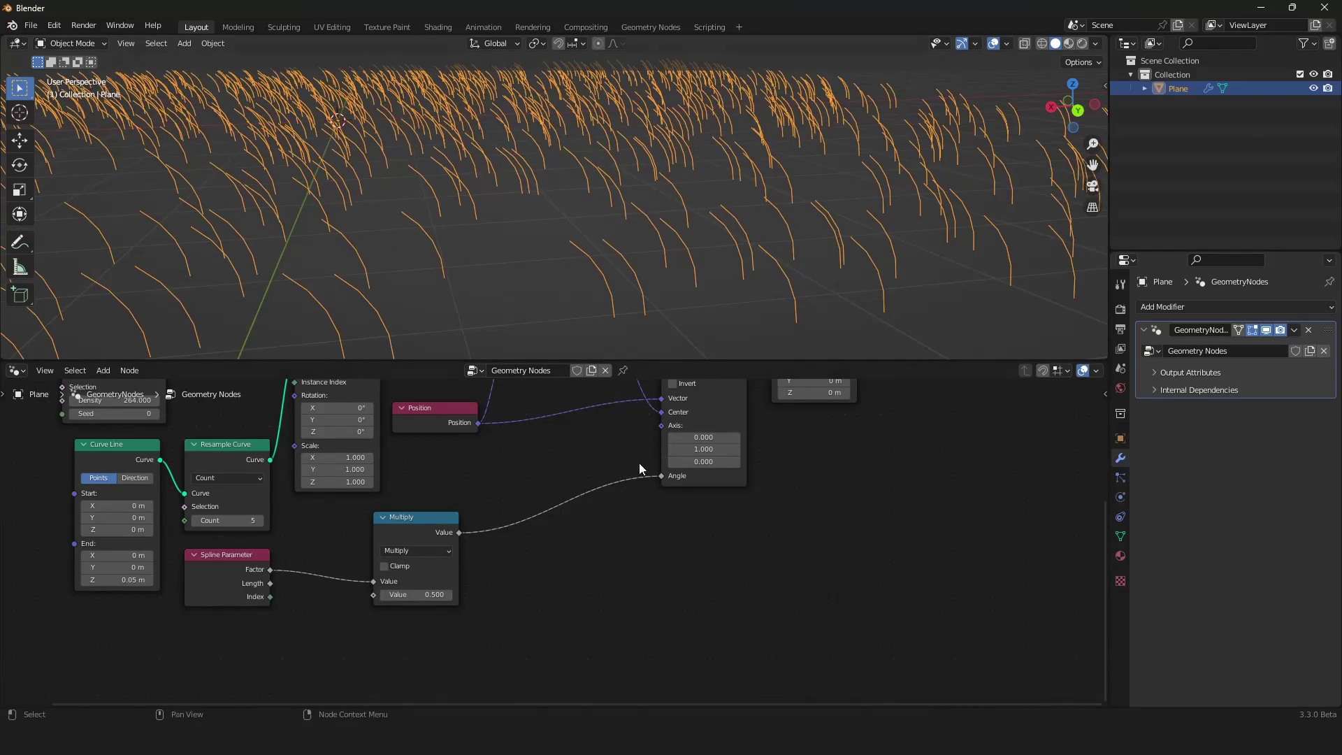
# Move the Multiply and Spline Parameter nodes up below the Position node, next to Vector Rotate
pyautogui.scroll(-5, 638, 463)
pyautogui.moveTo(711, 485); pyautogui.dragTo(607, 580, button='middle')
pyautogui.scroll(3, 607, 586)
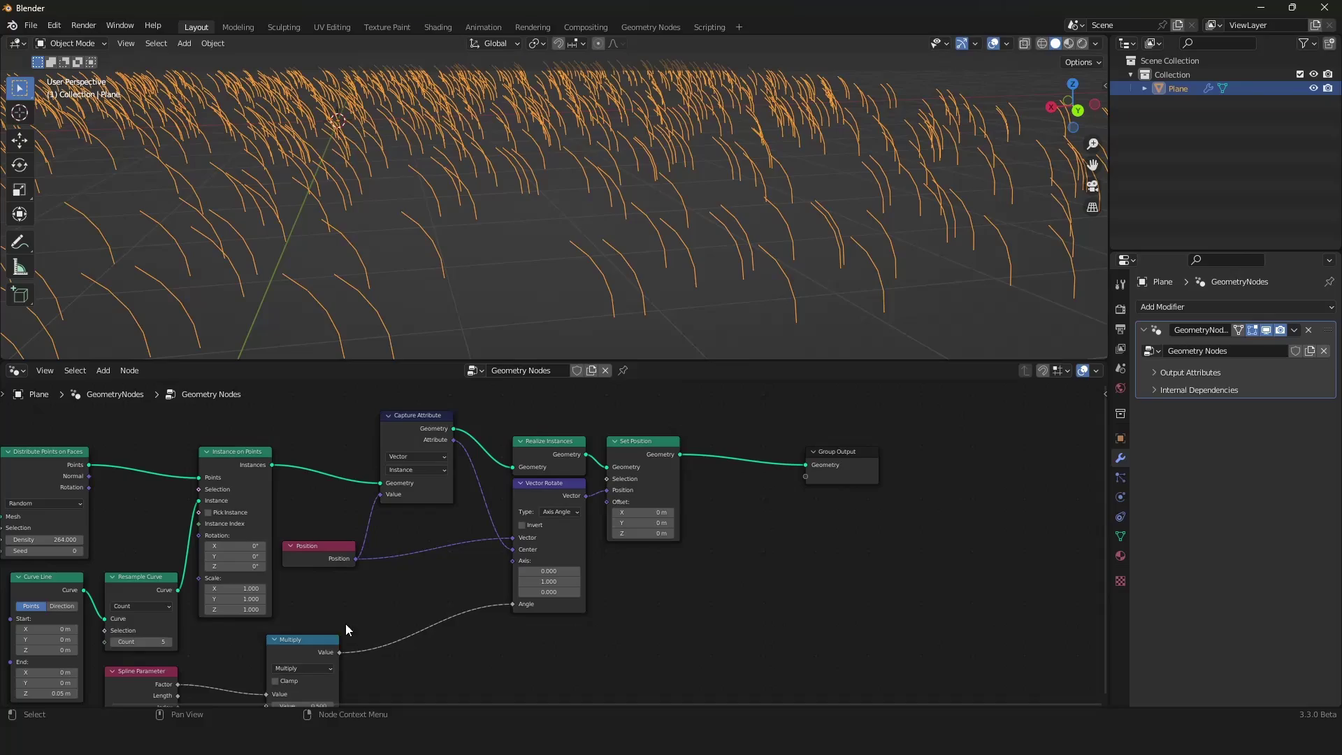
pyautogui.moveTo(335, 637); pyautogui.dragTo(426, 596)
# Examine the bent lines across the whole plane from several angles together with the node setup
pyautogui.scroll(-3, 494, 225)
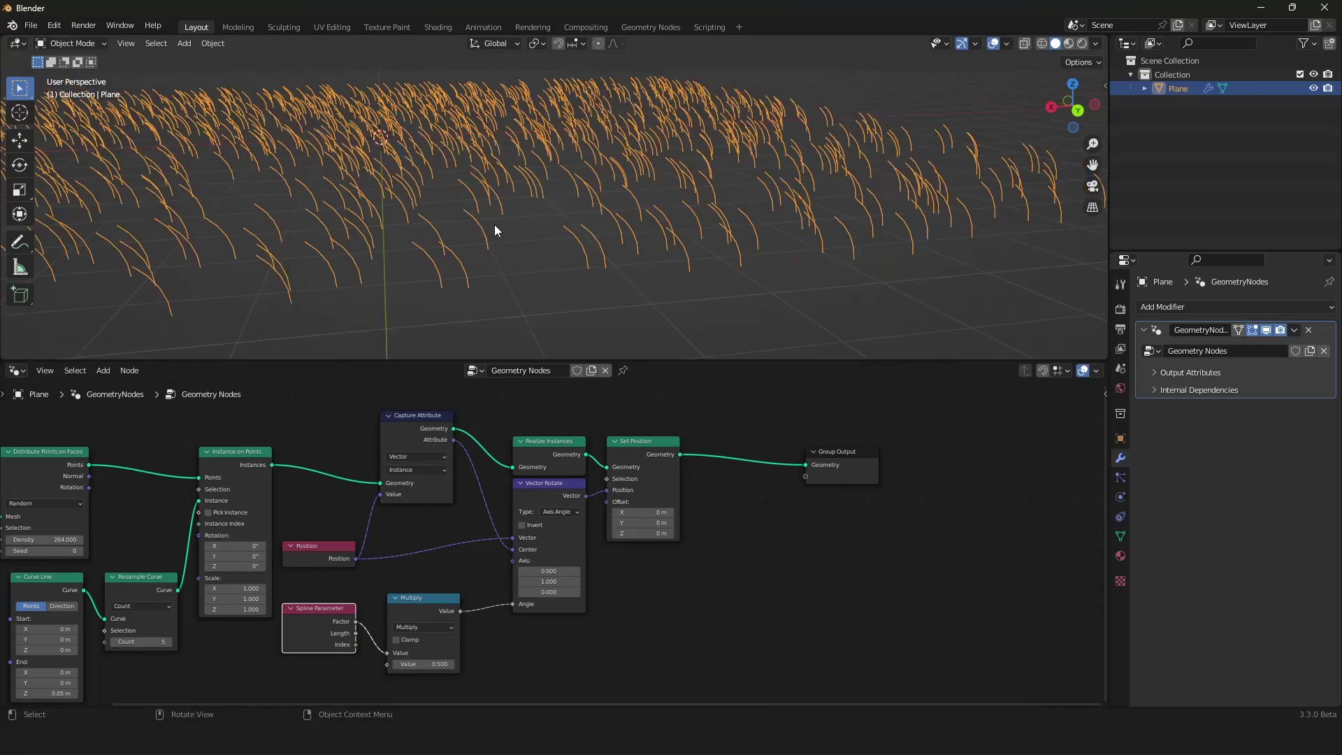
pyautogui.moveTo(494, 230); pyautogui.dragTo(603, 170, button='middle')
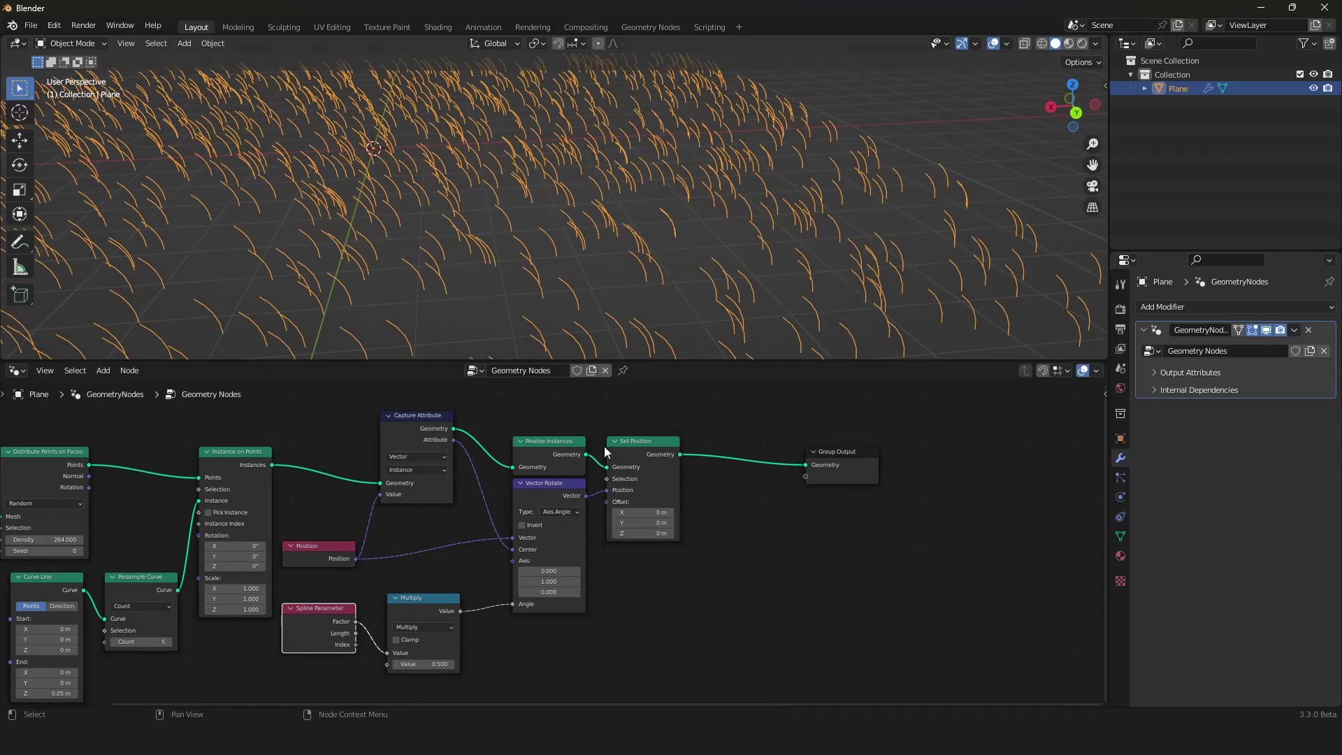
pyautogui.scroll(-2, 607, 453)
pyautogui.moveTo(610, 463); pyautogui.dragTo(618, 474, button='middle')
pyautogui.scroll(3, 618, 474)
pyautogui.scroll(1, 619, 478)
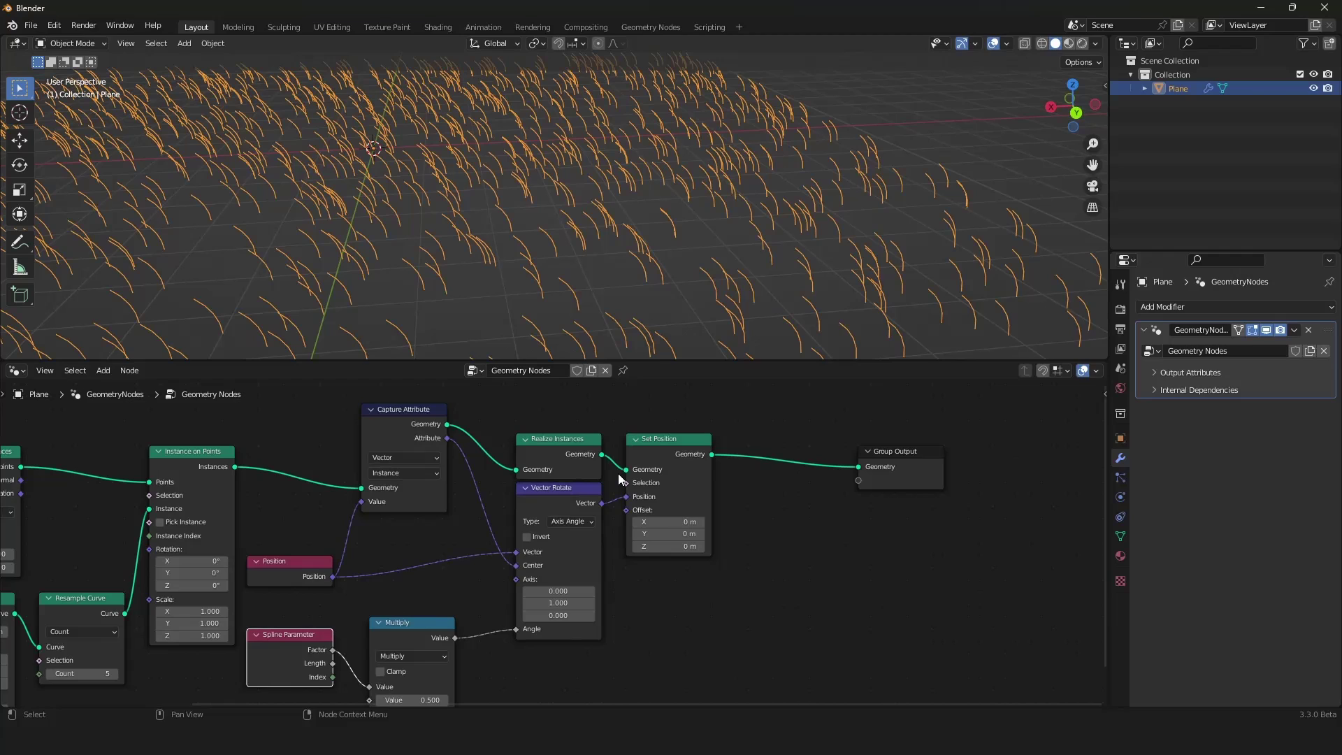
pyautogui.moveTo(613, 281); pyautogui.dragTo(627, 288, button='middle')
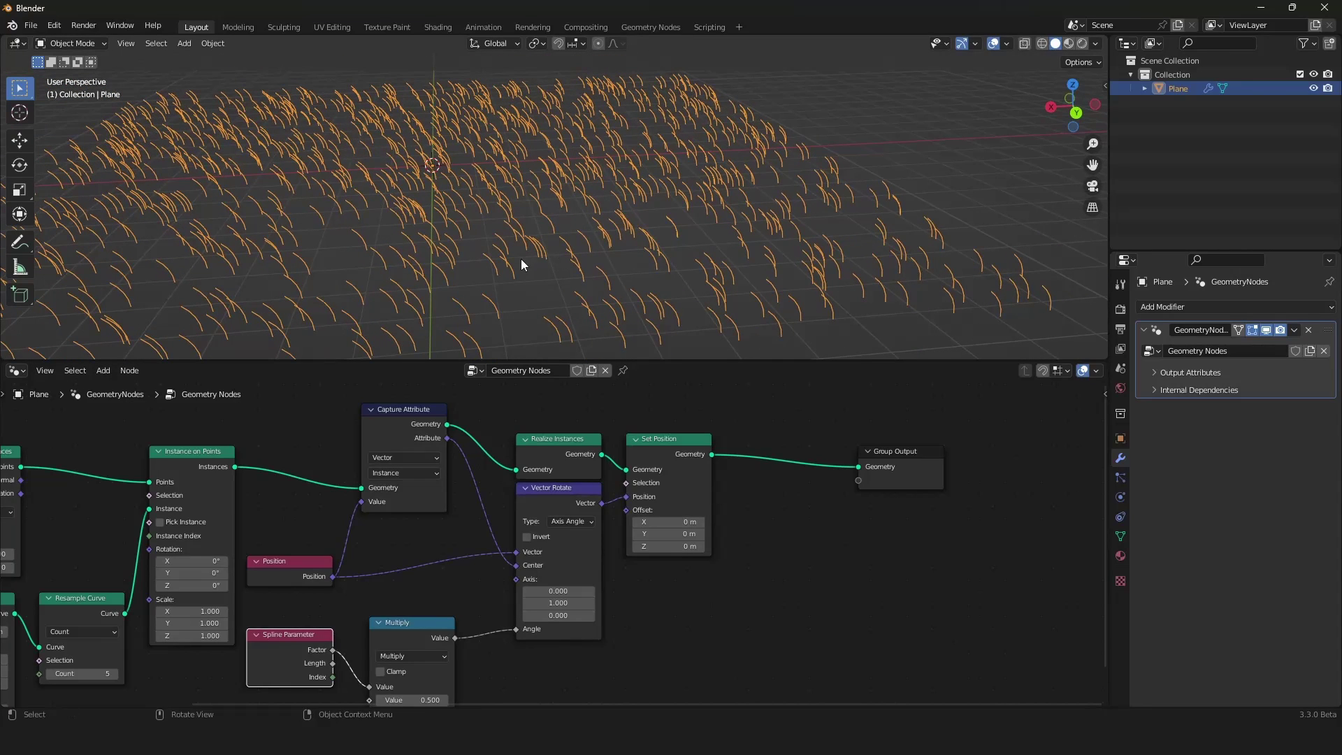
pyautogui.moveTo(522, 264); pyautogui.dragTo(524, 271, button='middle')
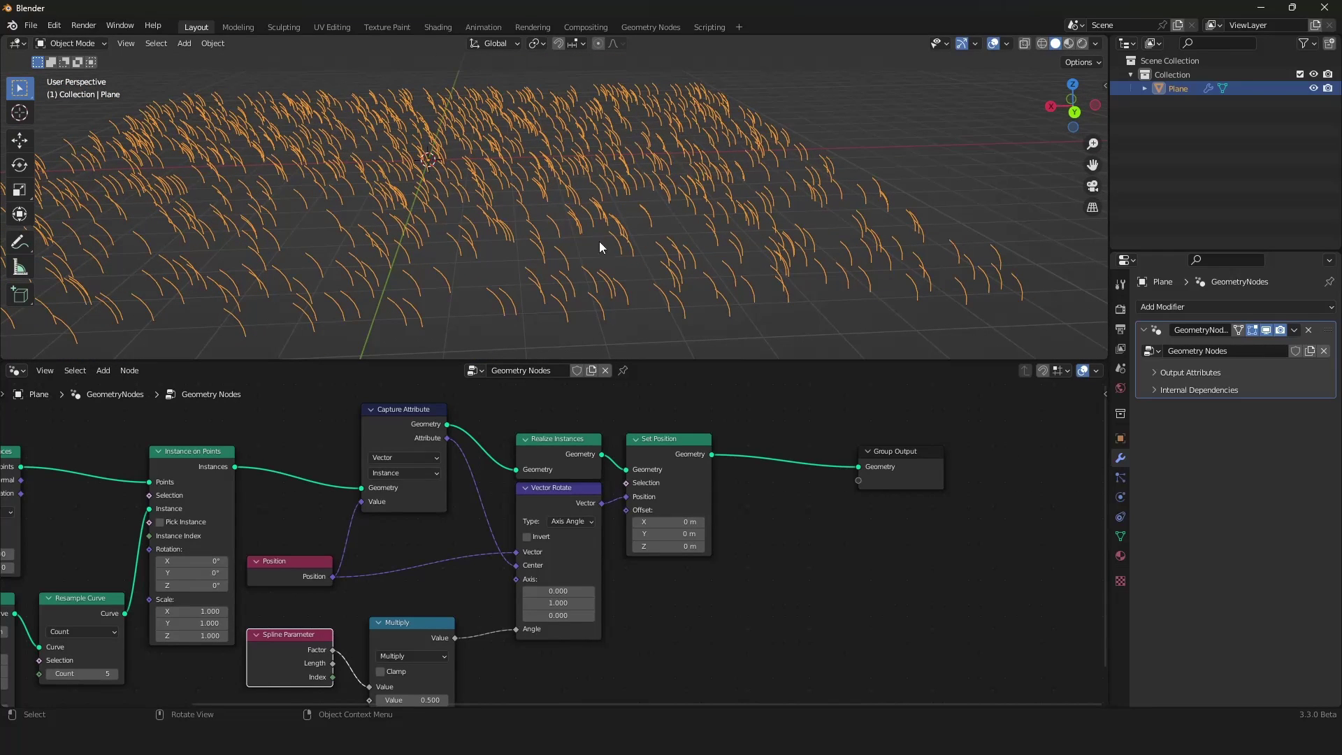
pyautogui.moveTo(271, 224); pyautogui.dragTo(539, 225, button='middle')
pyautogui.scroll(-4, 497, 503)
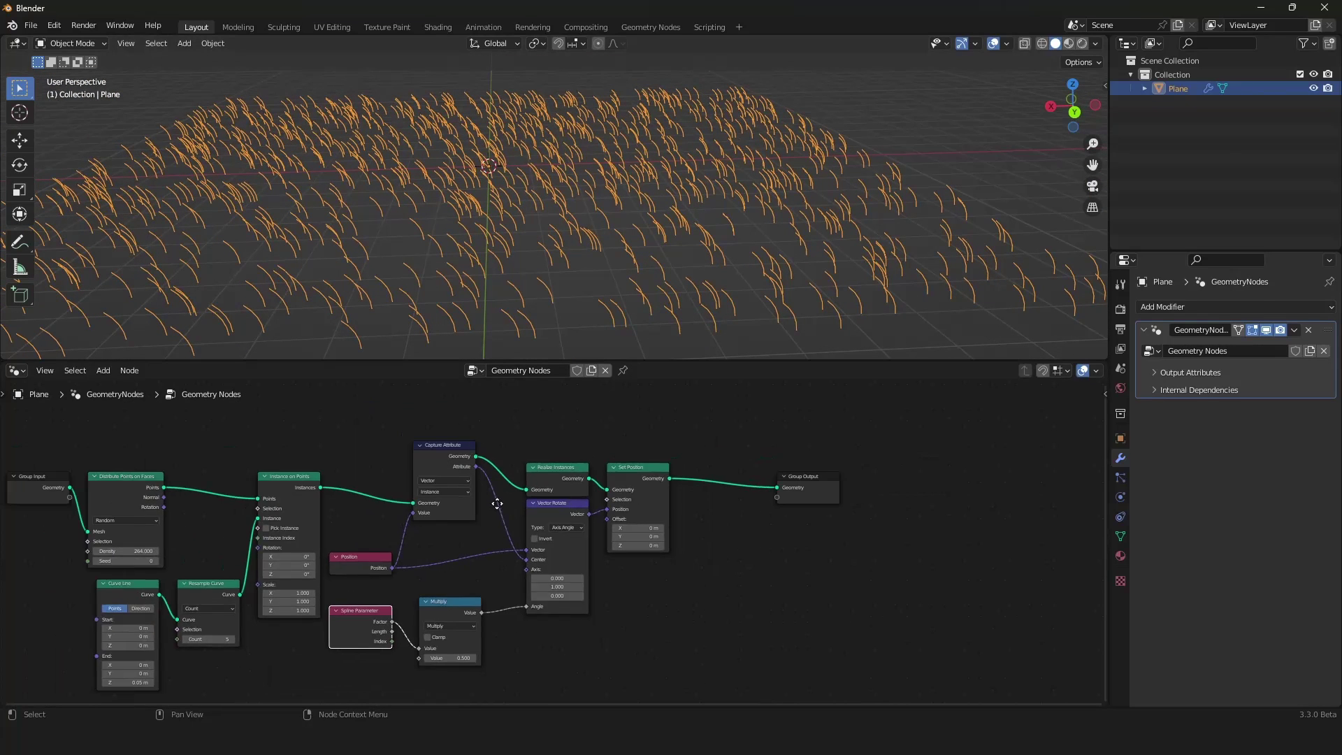
# Shift the Spline Parameter and Multiply nodes slightly upward, closer to the Position node
pyautogui.moveTo(497, 503); pyautogui.dragTo(597, 487, button='middle')
pyautogui.scroll(3, 597, 486)
pyautogui.scroll(1, 559, 552)
pyautogui.moveTo(394, 640); pyautogui.dragTo(392, 617)
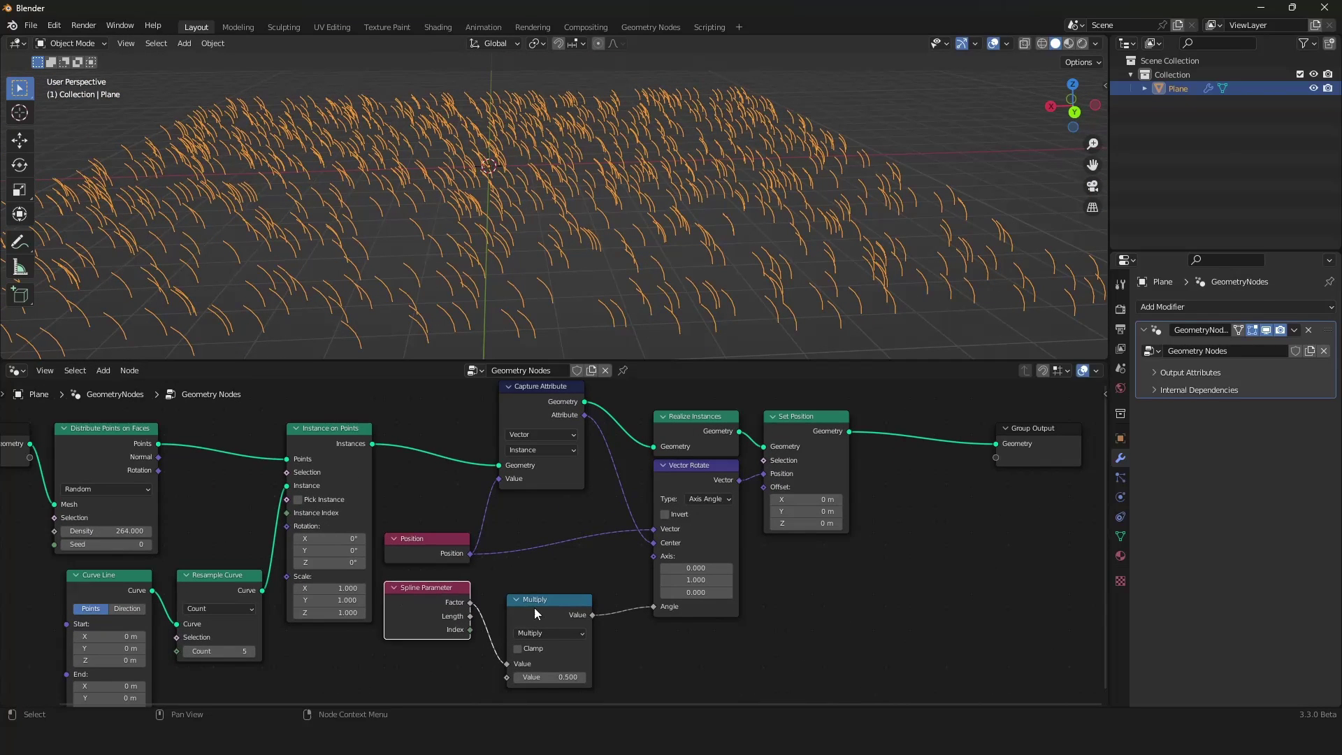
pyautogui.moveTo(534, 607); pyautogui.dragTo(538, 596)
# Move Resample Curve up beside Instance on Points and raise the instances' Z scale to 4.190
pyautogui.scroll(-4, 366, 521)
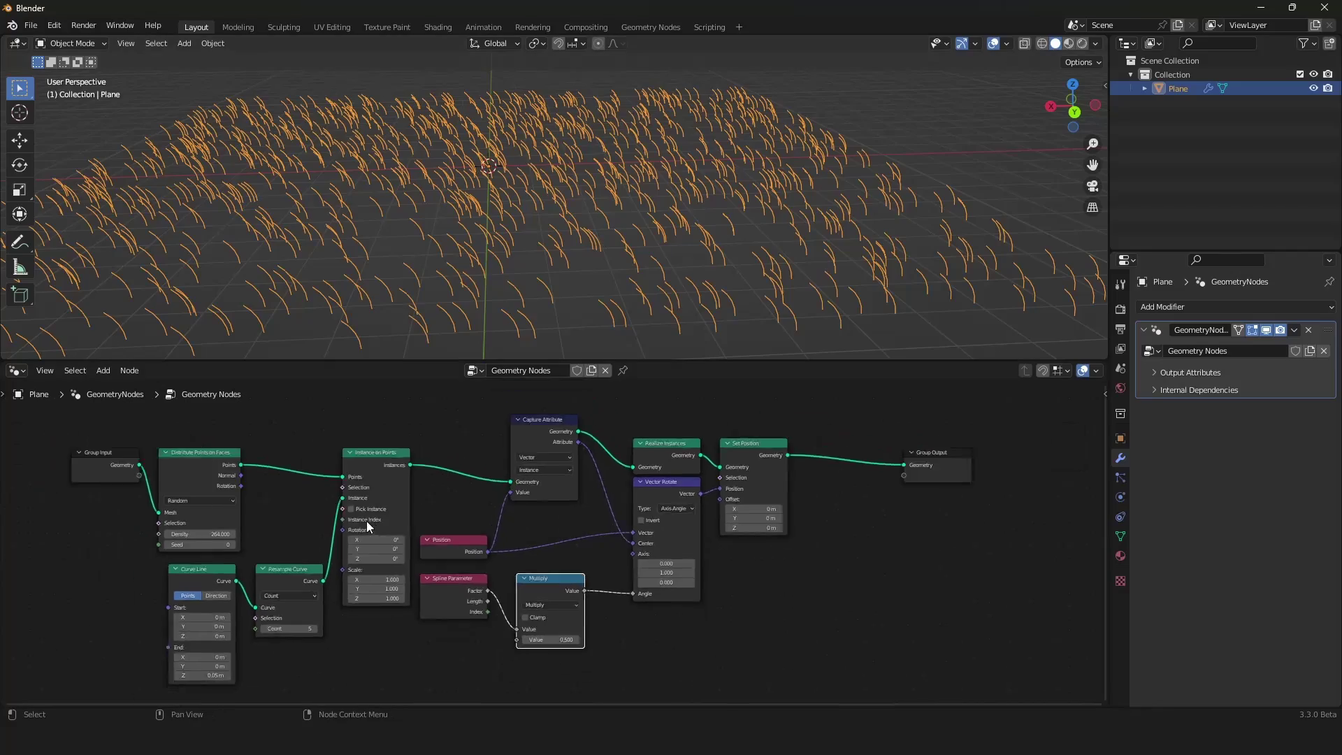
pyautogui.moveTo(366, 521); pyautogui.dragTo(449, 503, button='middle')
pyautogui.scroll(3, 450, 504)
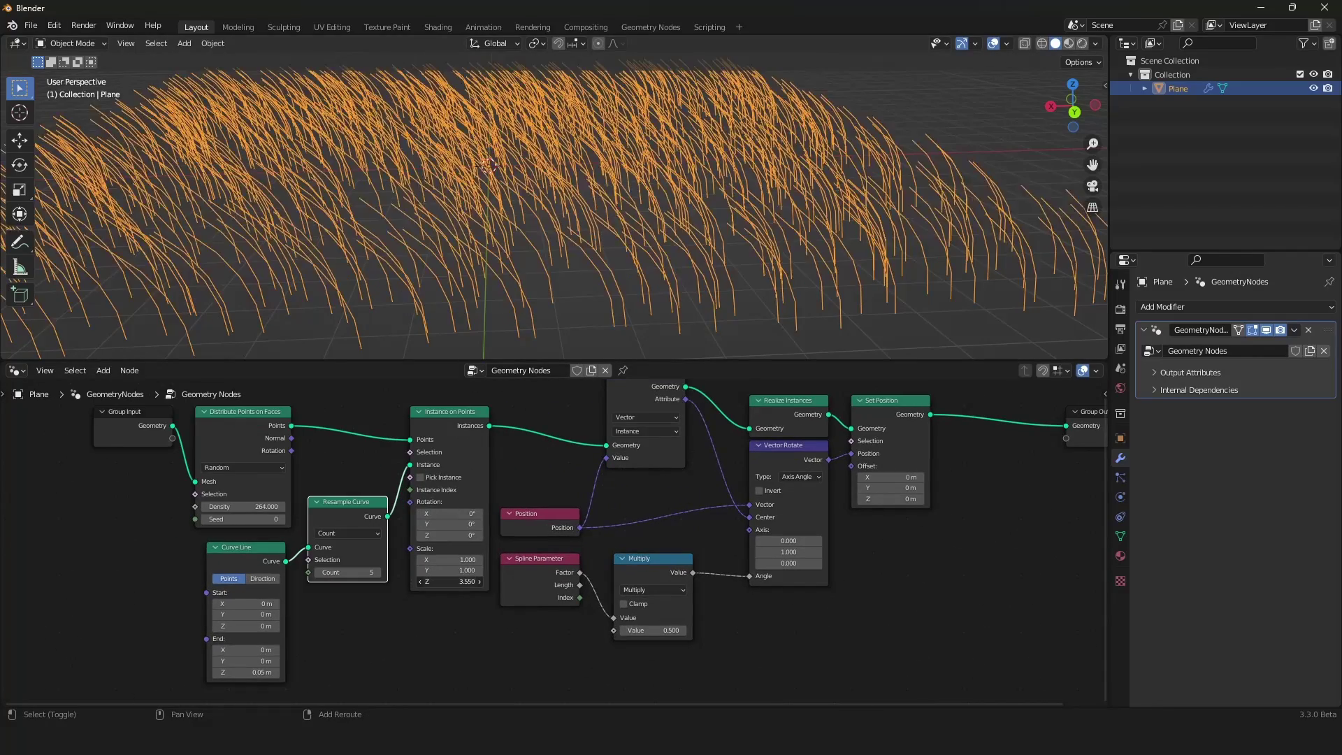
pyautogui.moveTo(490, 580); pyautogui.dragTo(534, 581)
pyautogui.scroll(-3, 391, 262)
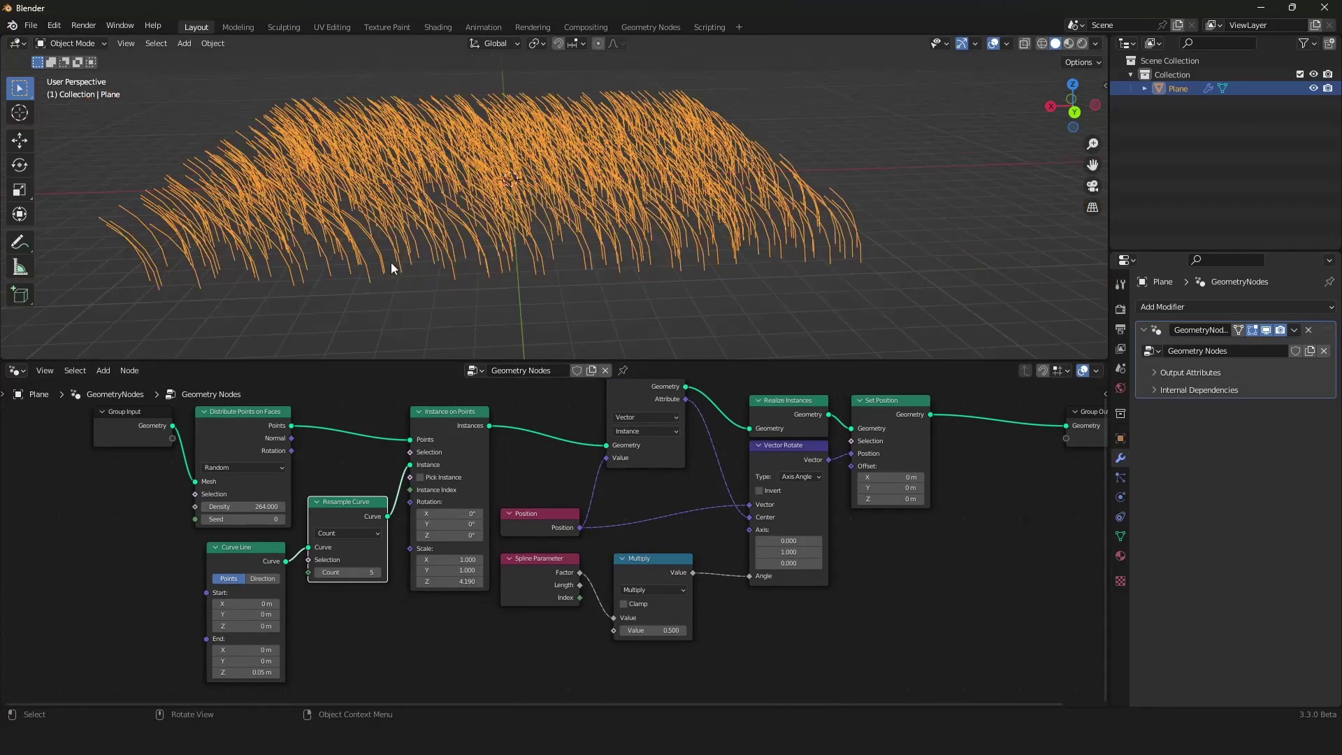
pyautogui.moveTo(391, 262); pyautogui.dragTo(462, 278, button='middle')
pyautogui.scroll(1, 380, 260)
pyautogui.scroll(1, 464, 257)
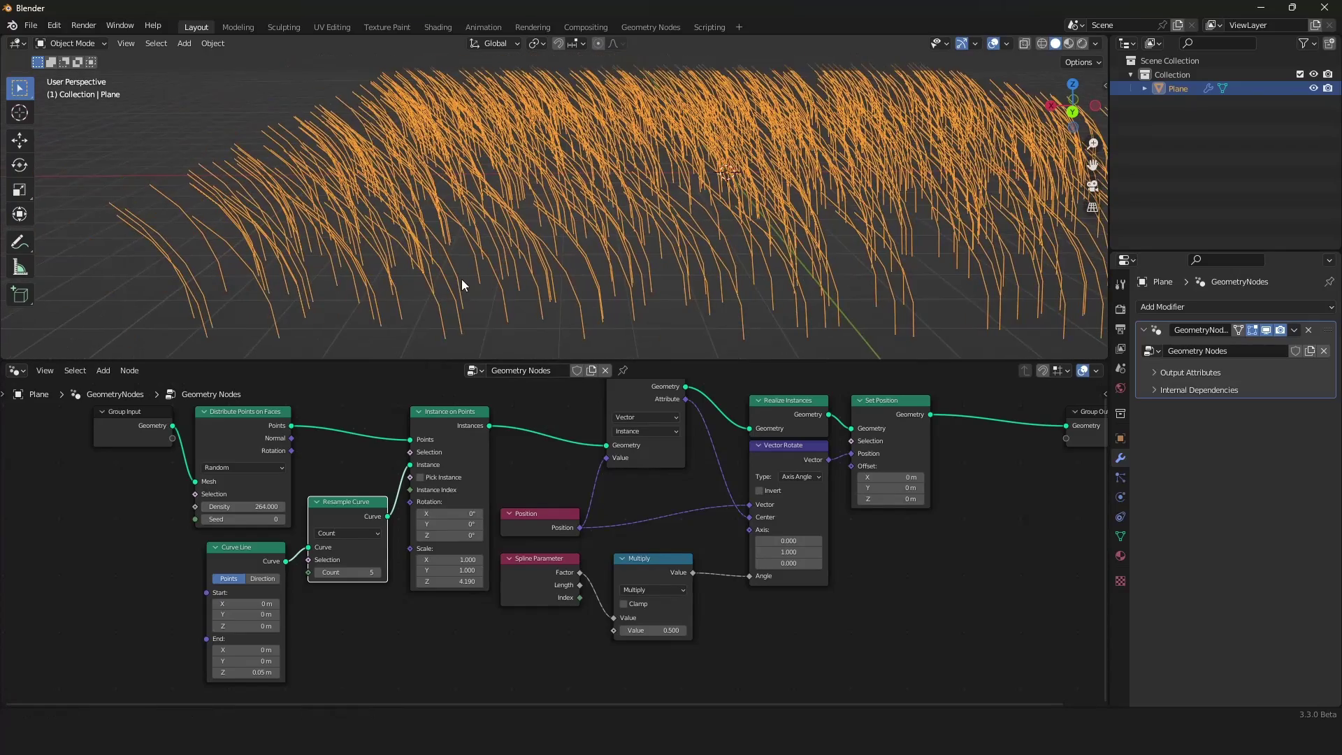
# Stack the Position and Spline Parameter nodes tightly together and place Multiply right beside Spline Parameter
pyautogui.scroll(-2, 475, 475)
pyautogui.scroll(1, 441, 547)
pyautogui.moveTo(439, 544); pyautogui.dragTo(439, 525)
pyautogui.moveTo(442, 580); pyautogui.dragTo(444, 557)
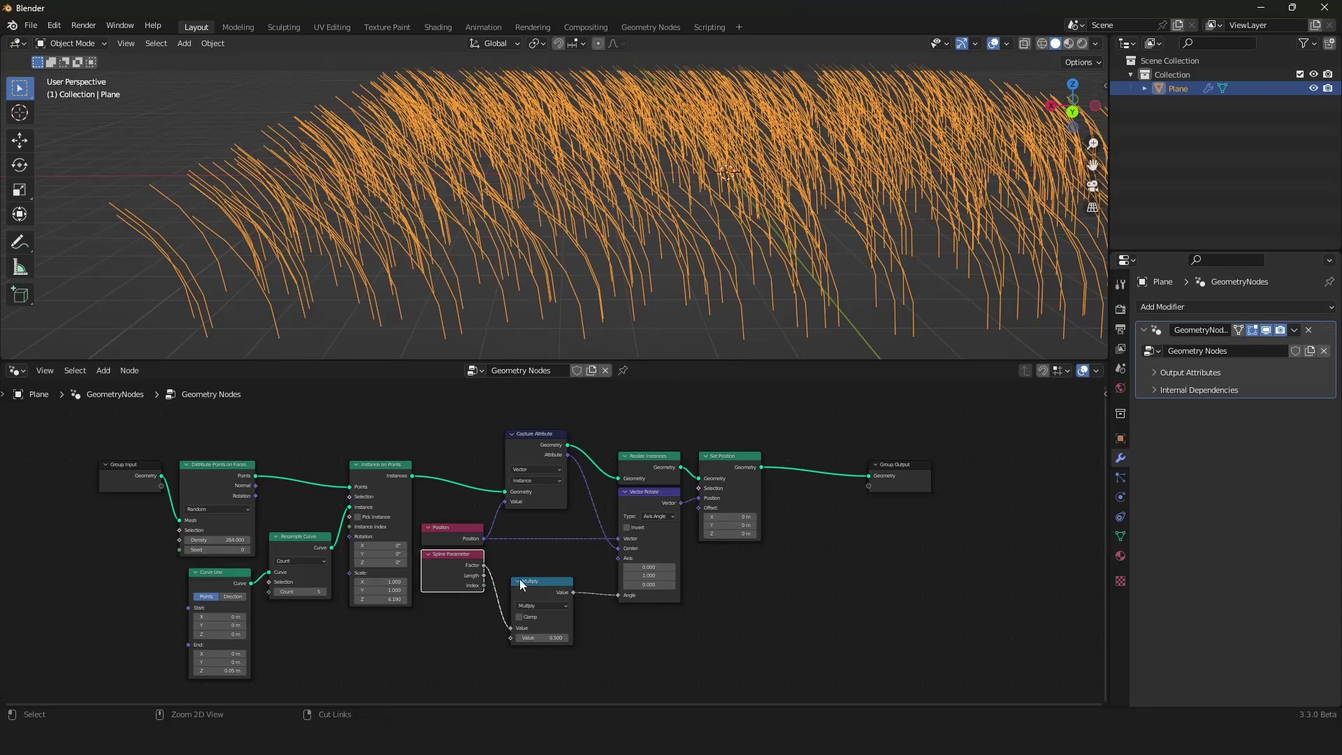
pyautogui.moveTo(526, 579); pyautogui.dragTo(517, 552)
pyautogui.moveTo(595, 526); pyautogui.dragTo(541, 523, button='middle')
pyautogui.scroll(2, 539, 523)
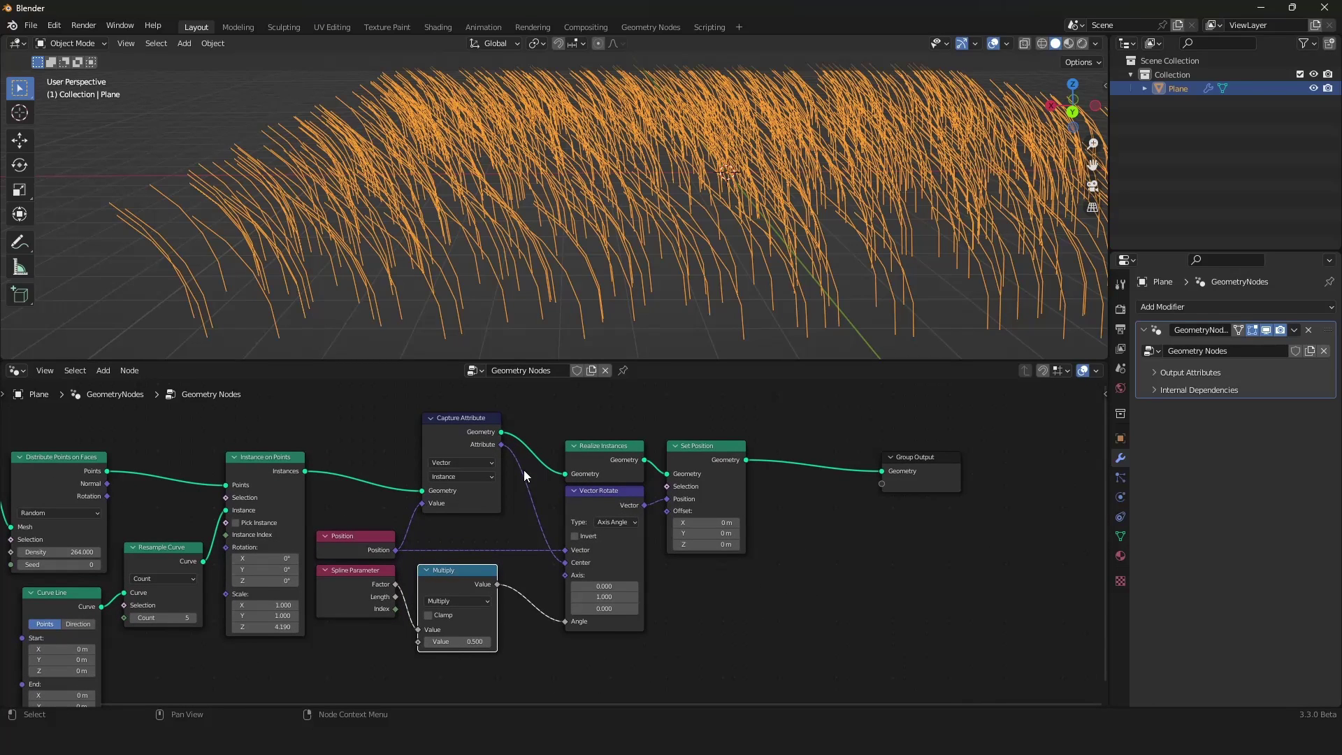
# Examine the bent lines from a different angle together with the complete node setup
pyautogui.moveTo(522, 573); pyautogui.dragTo(513, 581, button='middle')
pyautogui.moveTo(608, 691); pyautogui.dragTo(370, 524)
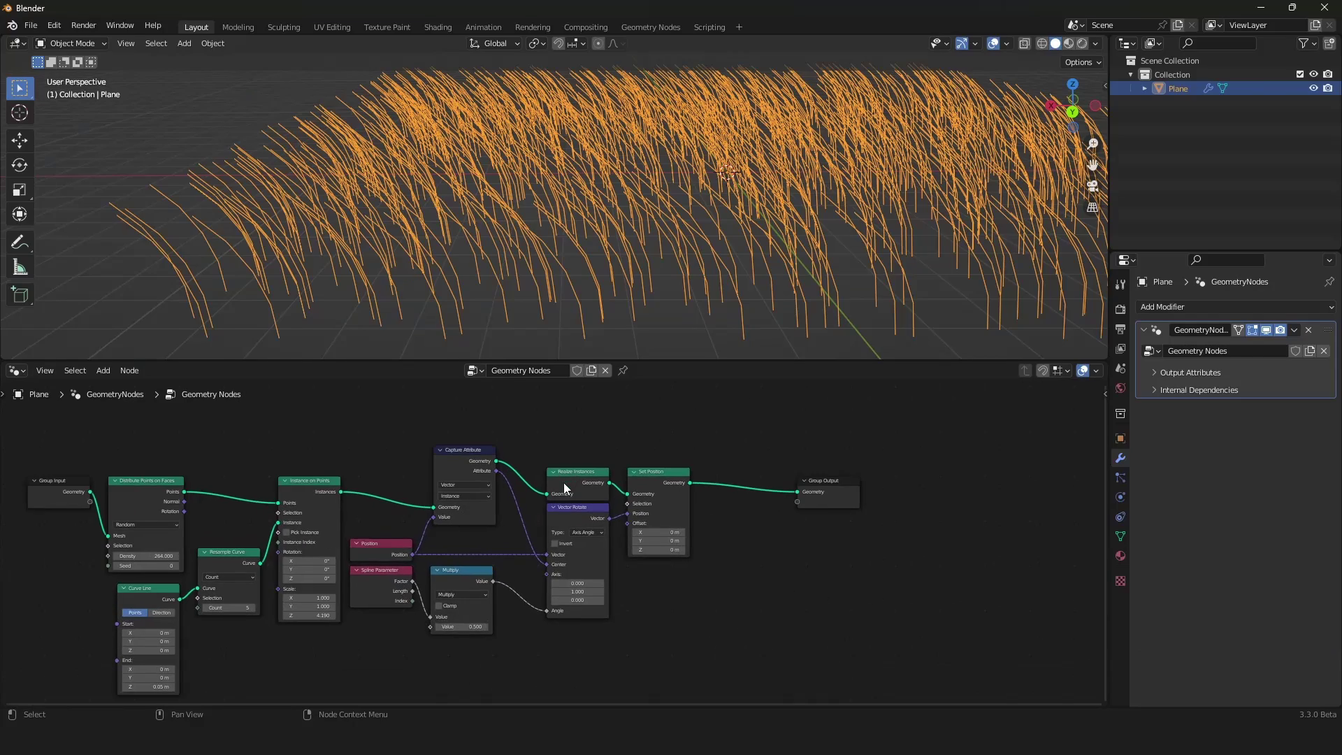
pyautogui.moveTo(563, 519); pyautogui.dragTo(579, 497, button='middle')
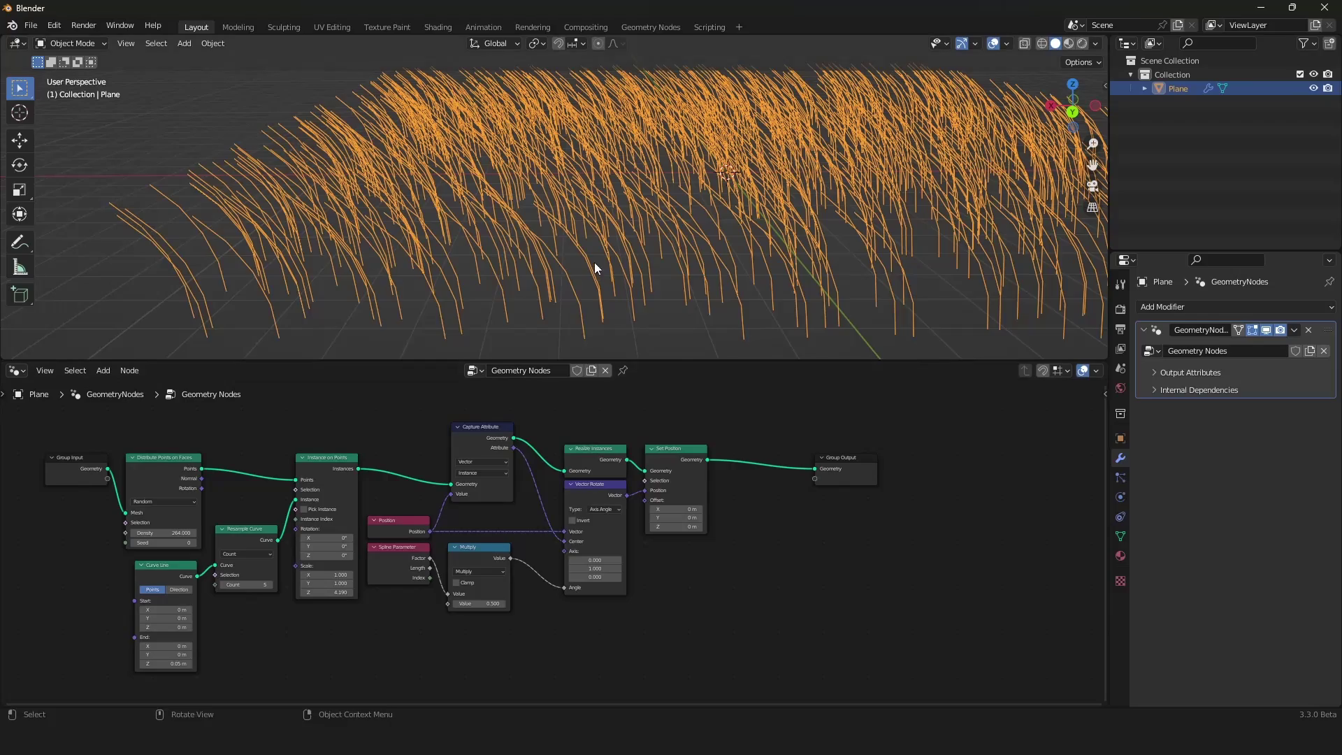
pyautogui.moveTo(594, 262); pyautogui.dragTo(622, 261, button='middle')
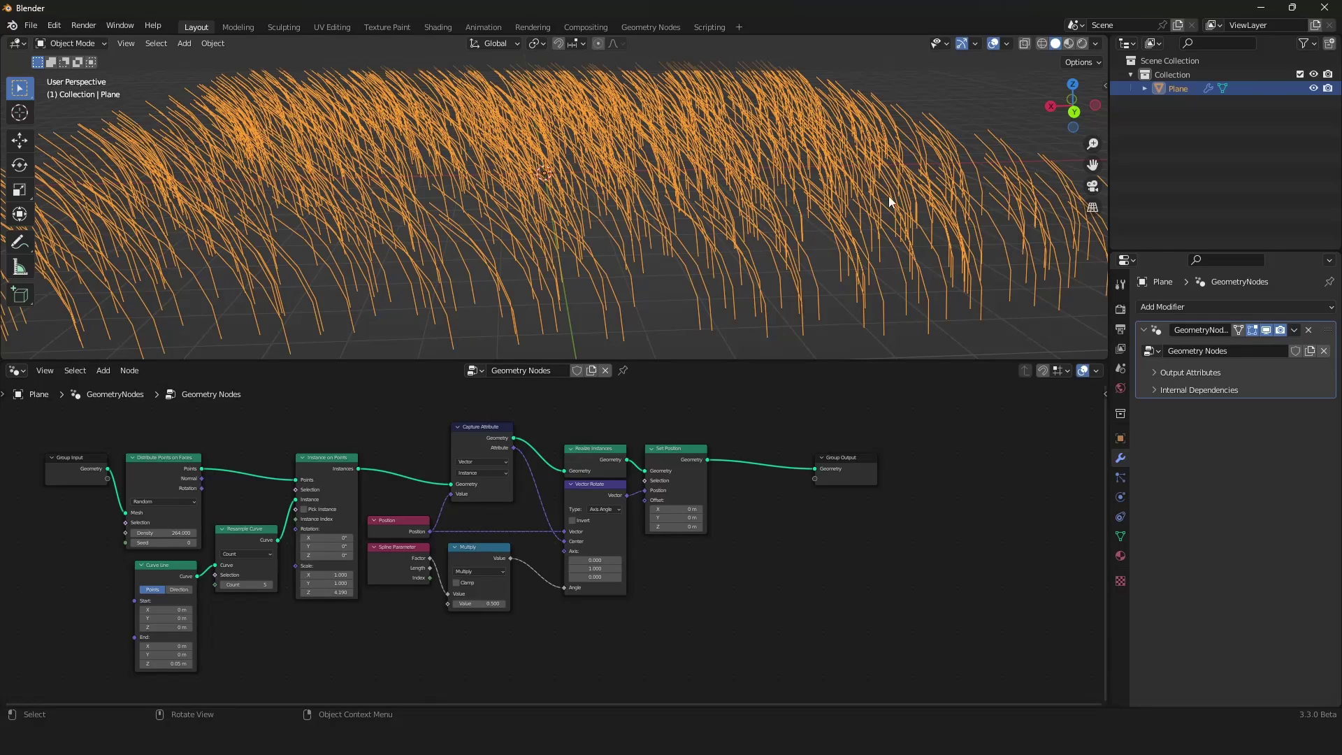
pyautogui.scroll(2, 546, 492)
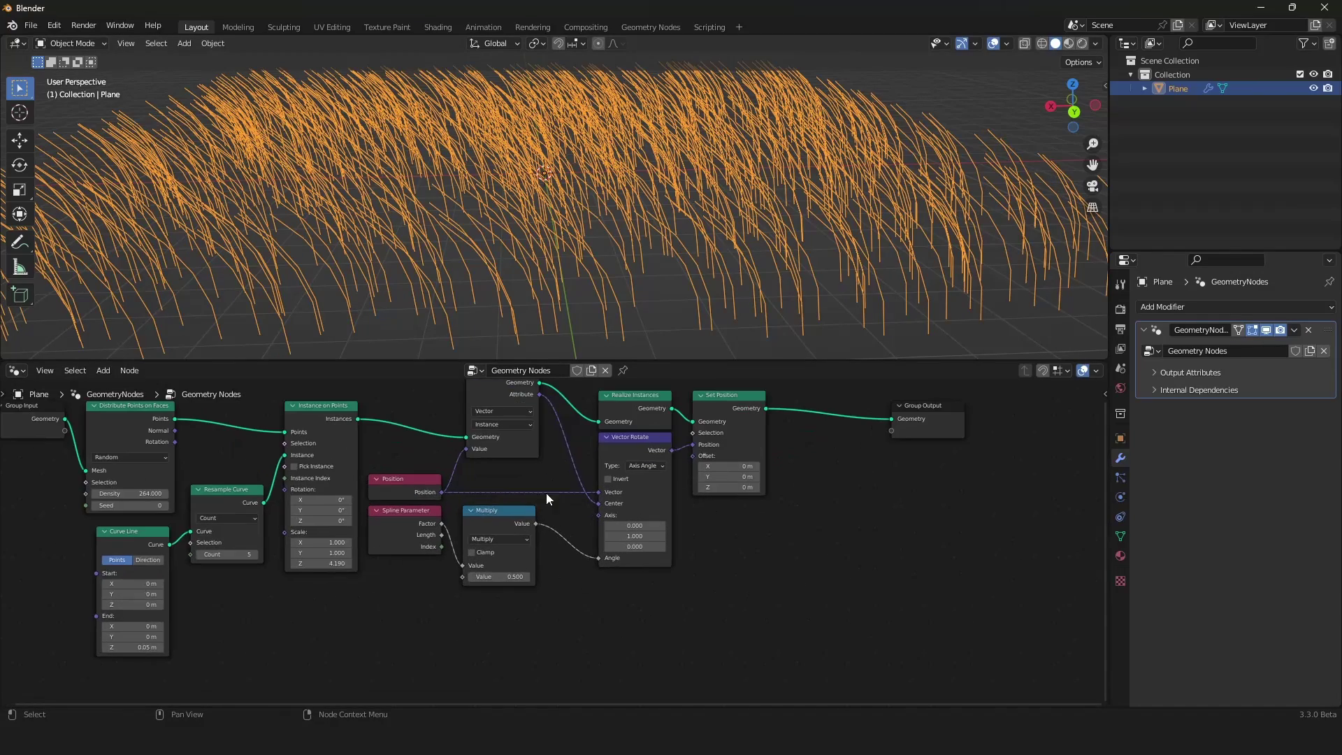
pyautogui.moveTo(502, 572)
pyautogui.mouseDown()
pyautogui.moveTo(527, 572)
pyautogui.moveTo(482, 573)
pyautogui.mouseUp()
pyautogui.scroll(3, 629, 552)
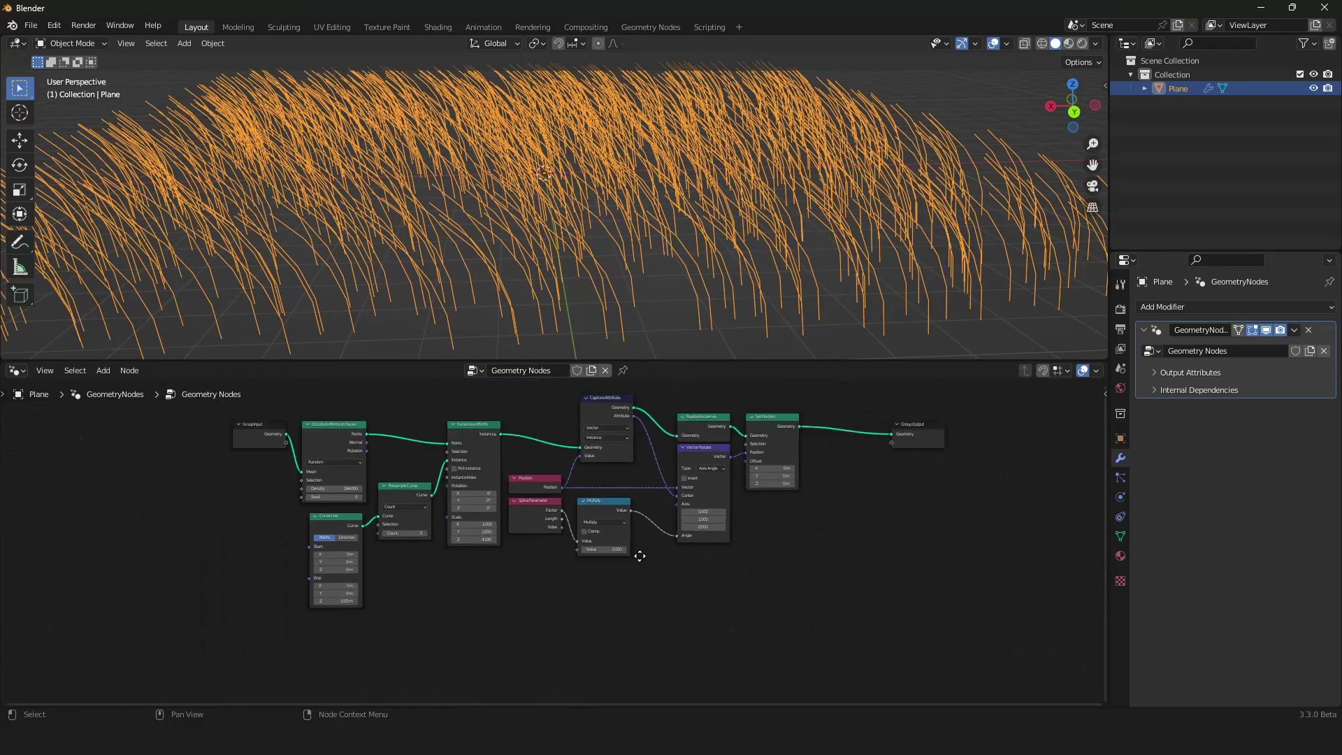
# Add a Noise Texture node below the Spline Parameter node and connect its Color output to the second value of Multiply
pyautogui.hotkey('shift', 'a')
pyautogui.moveTo(506, 621)
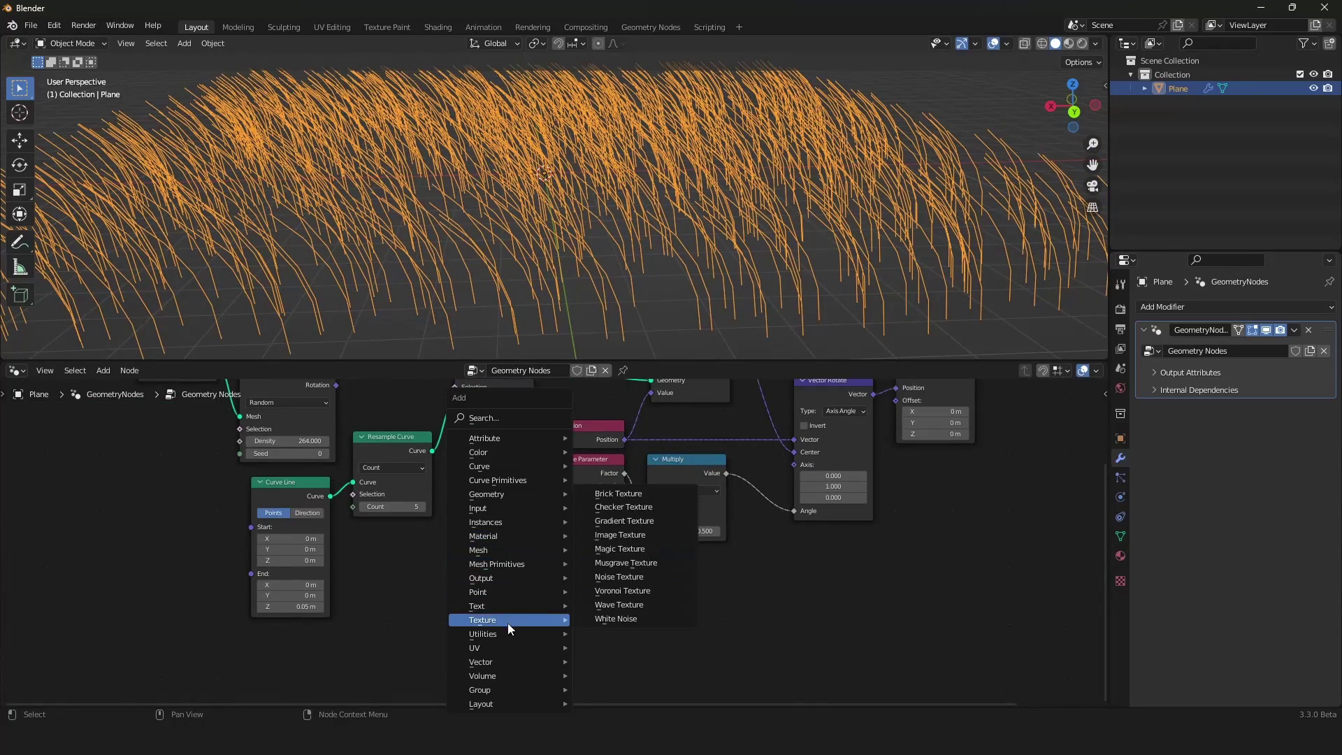
pyautogui.press('Escape')
pyautogui.hotkey('shift', 'a')
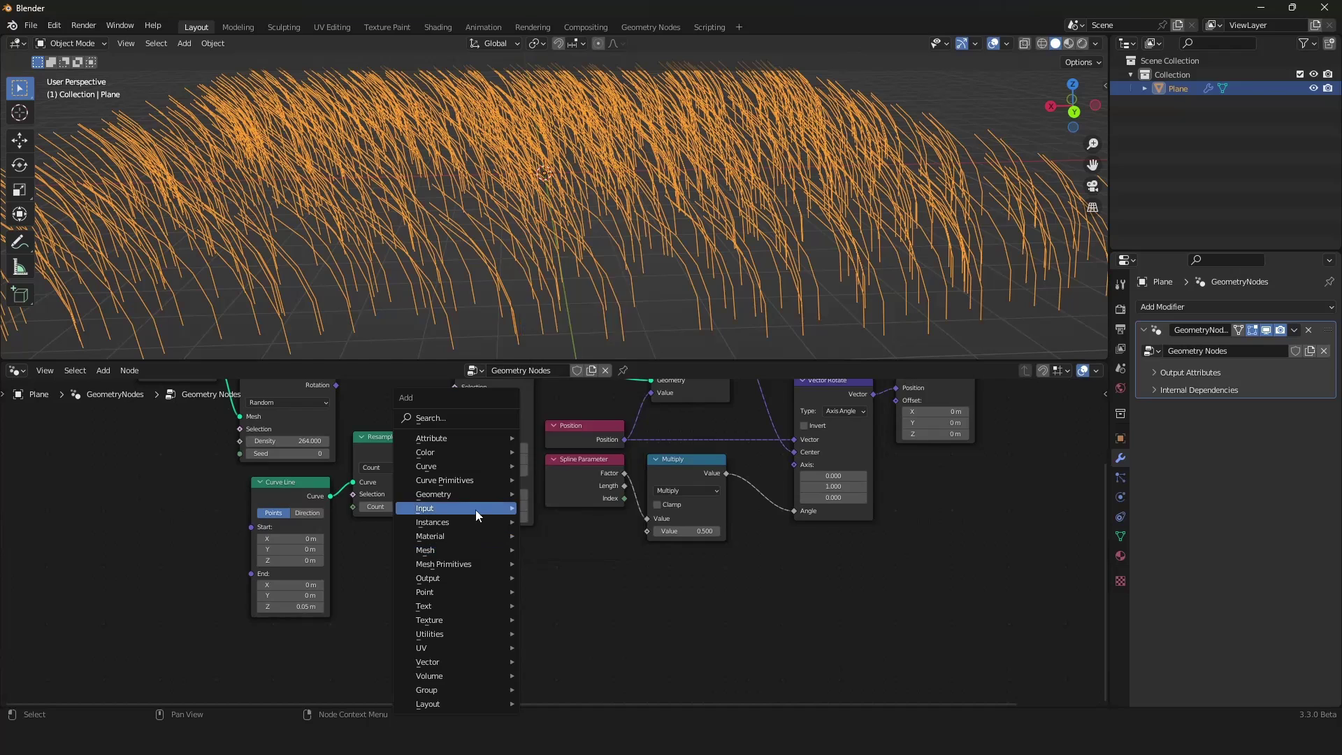
pyautogui.moveTo(457, 619)
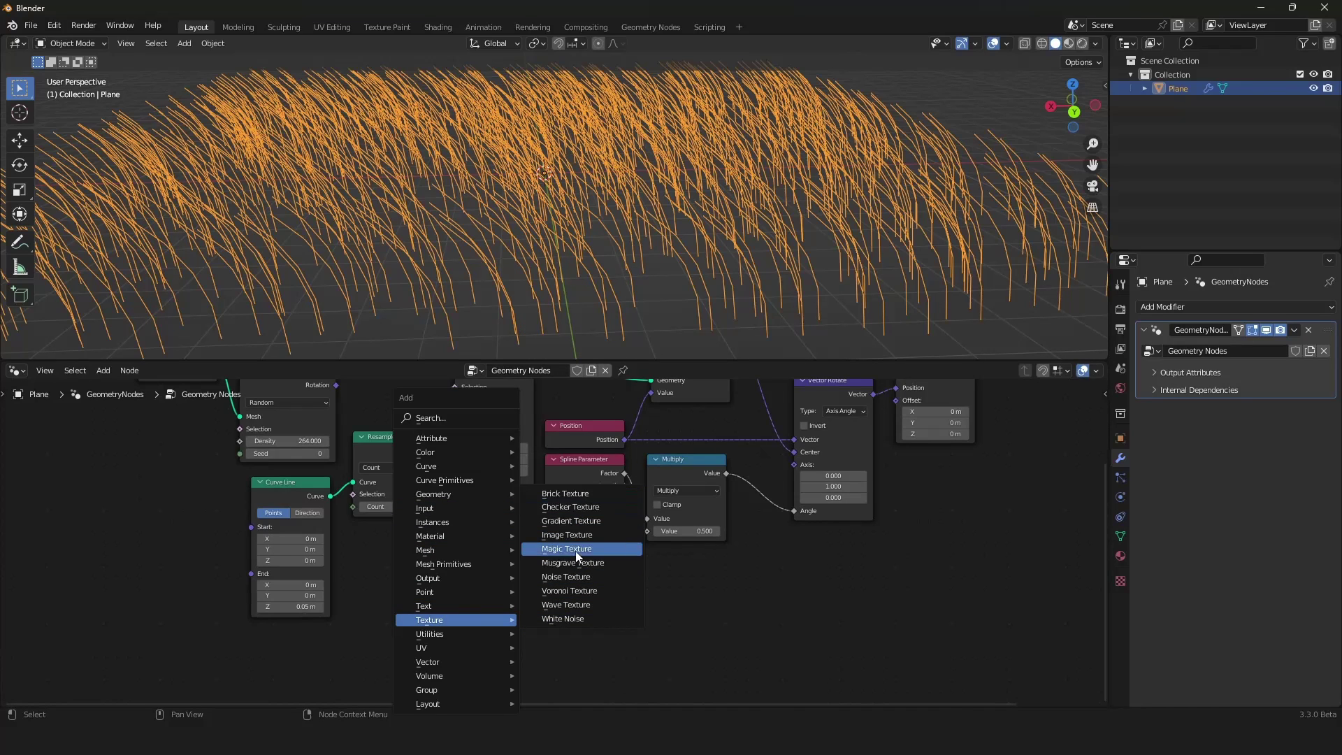
pyautogui.click(582, 576)
pyautogui.click(530, 580)
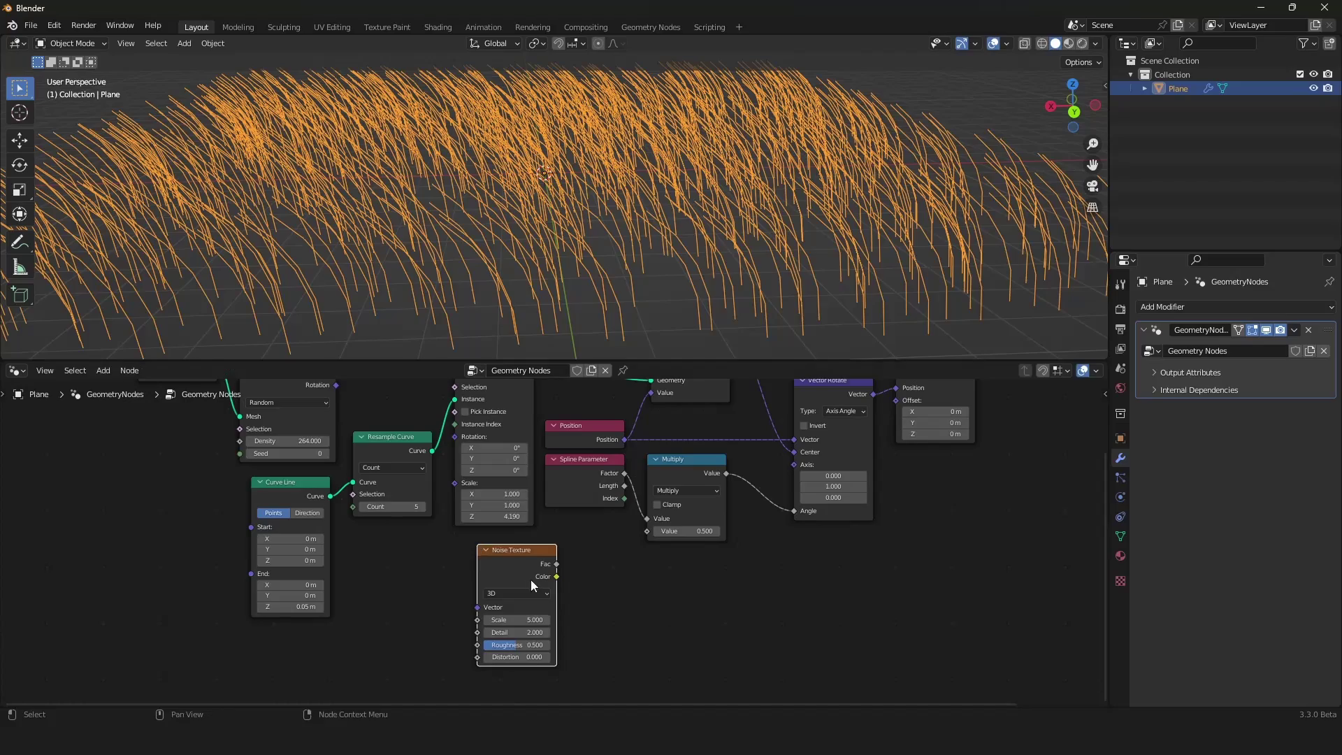
pyautogui.moveTo(556, 578); pyautogui.dragTo(657, 530)
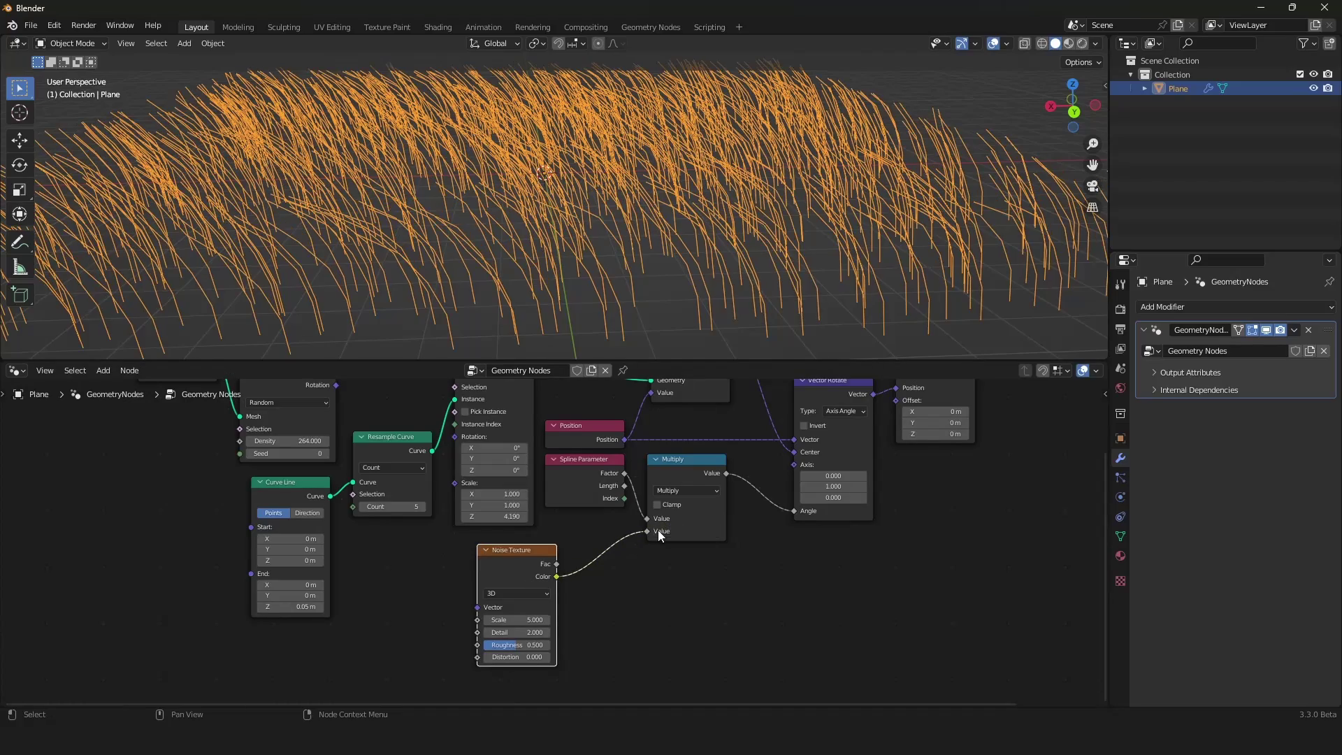
pyautogui.moveTo(662, 344); pyautogui.dragTo(656, 257, button='middle')
pyautogui.scroll(2, 655, 257)
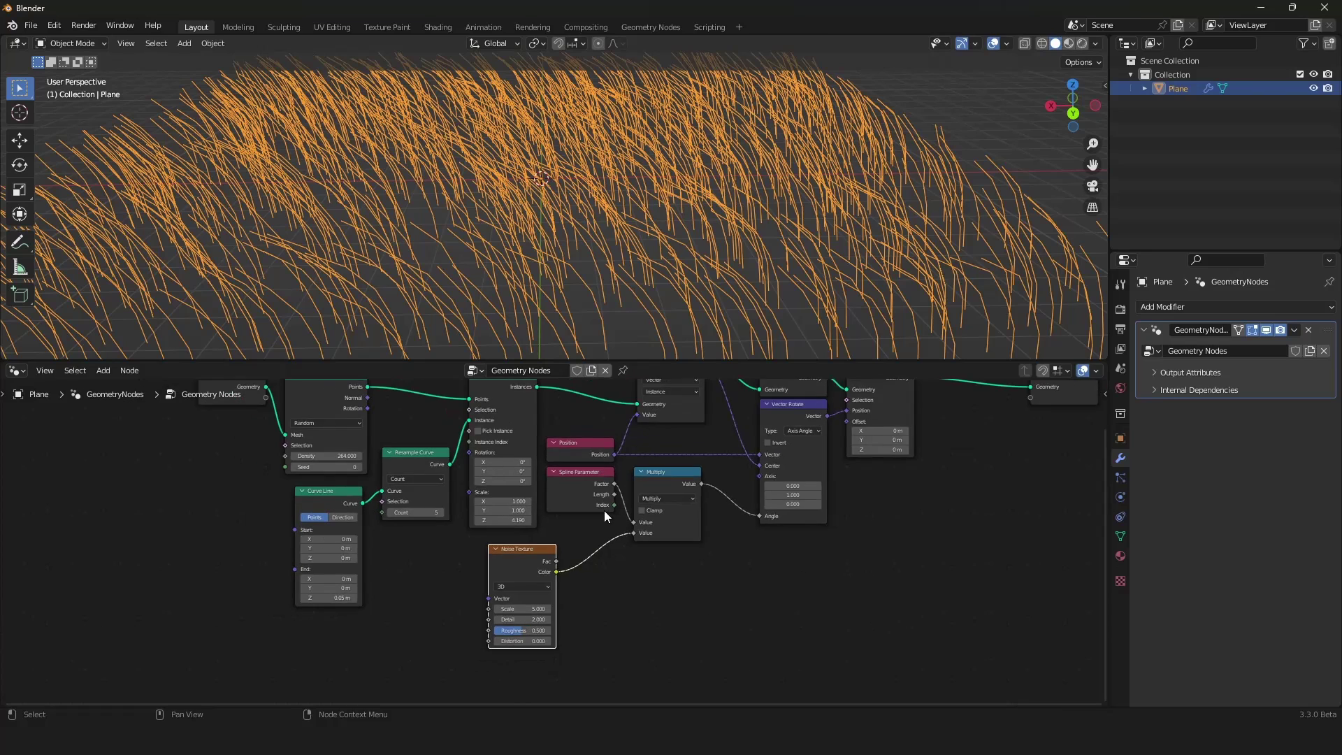
# Insert a ColorRamp node on the link between Noise Texture and Multiply
pyautogui.moveTo(604, 510); pyautogui.dragTo(580, 513, button='middle')
pyautogui.hotkey('shift', 'a')
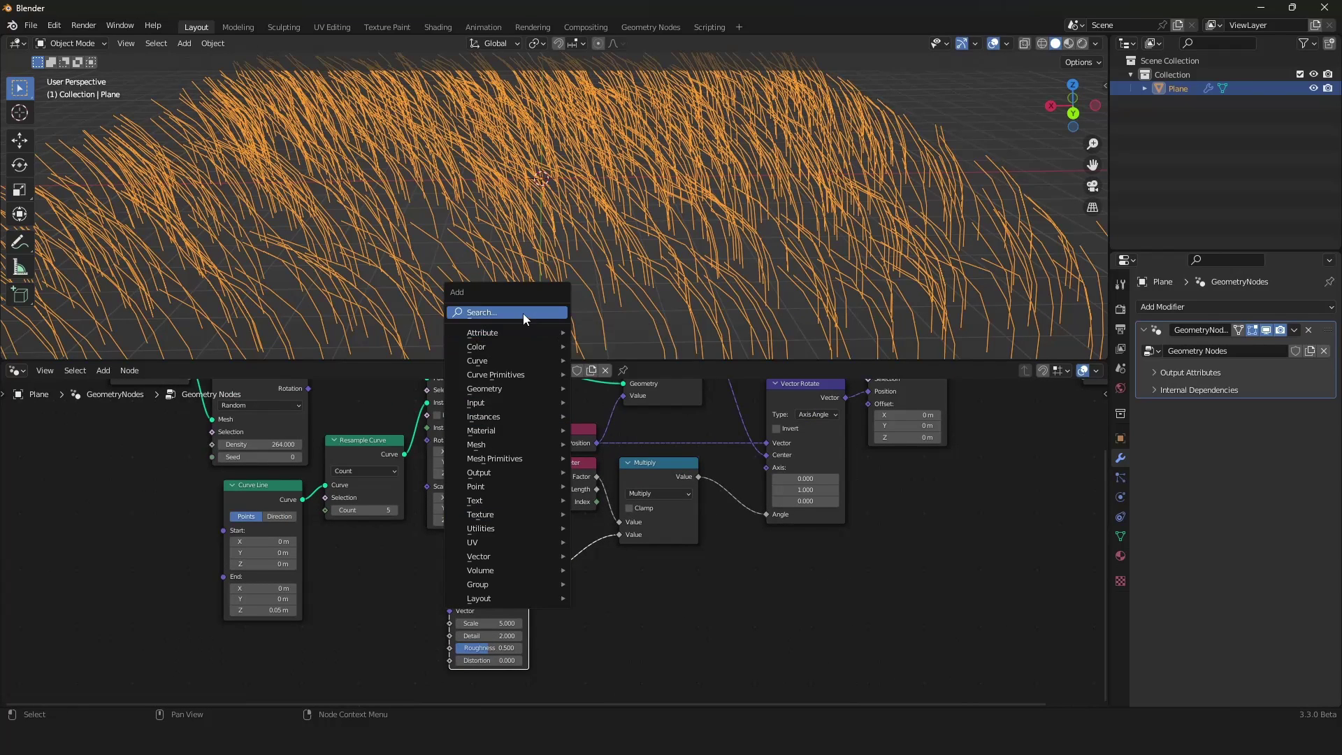
pyautogui.write('colo')
pyautogui.press('Return')
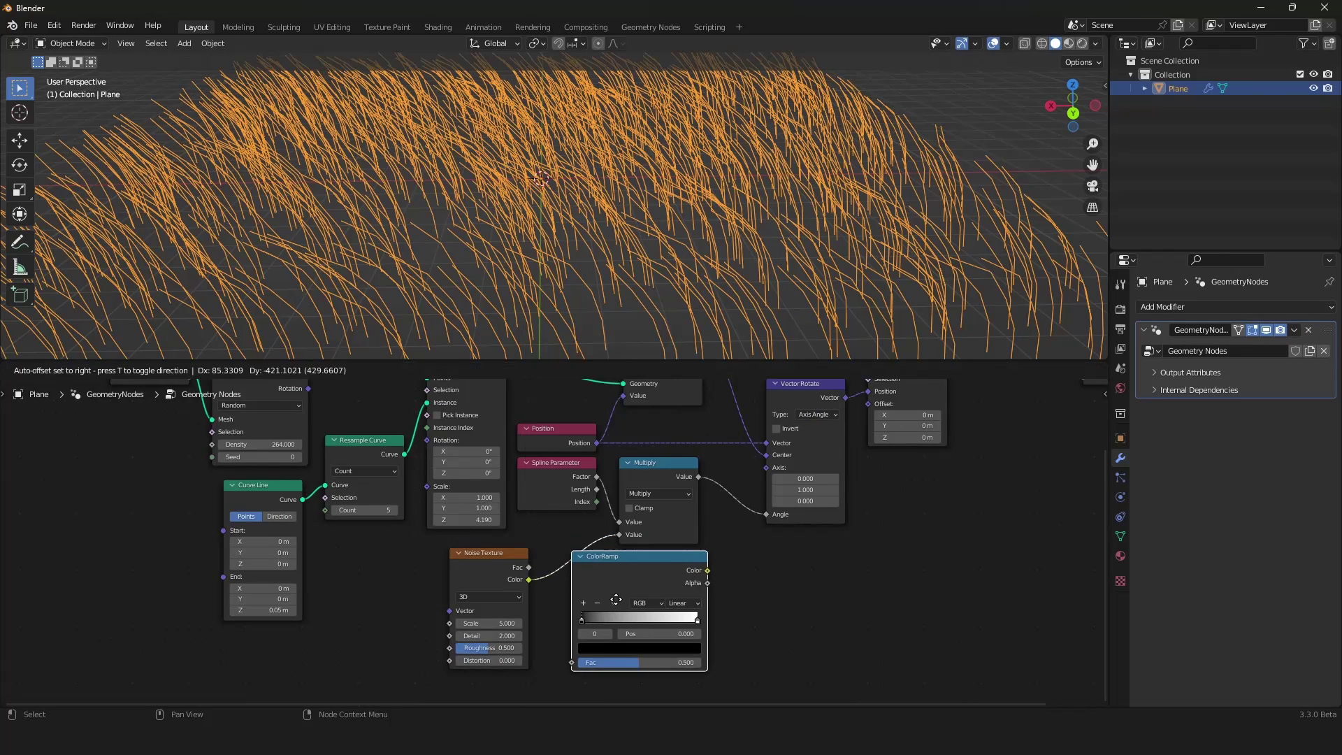
pyautogui.click(608, 590)
# Set the ColorRamp interpolation to Ease and bring its stops closer together, with the white stop at 0.695
pyautogui.click(683, 592)
pyautogui.click(681, 606)
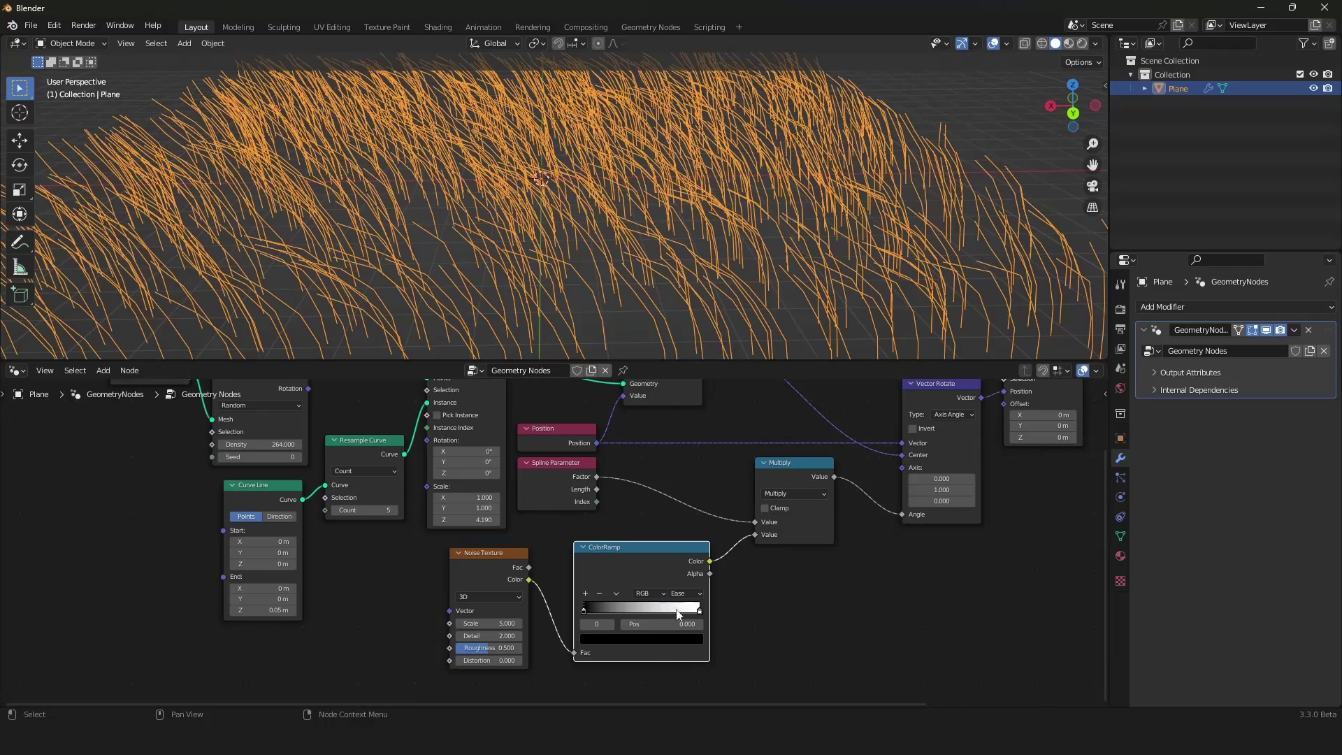
pyautogui.moveTo(583, 615); pyautogui.dragTo(664, 609)
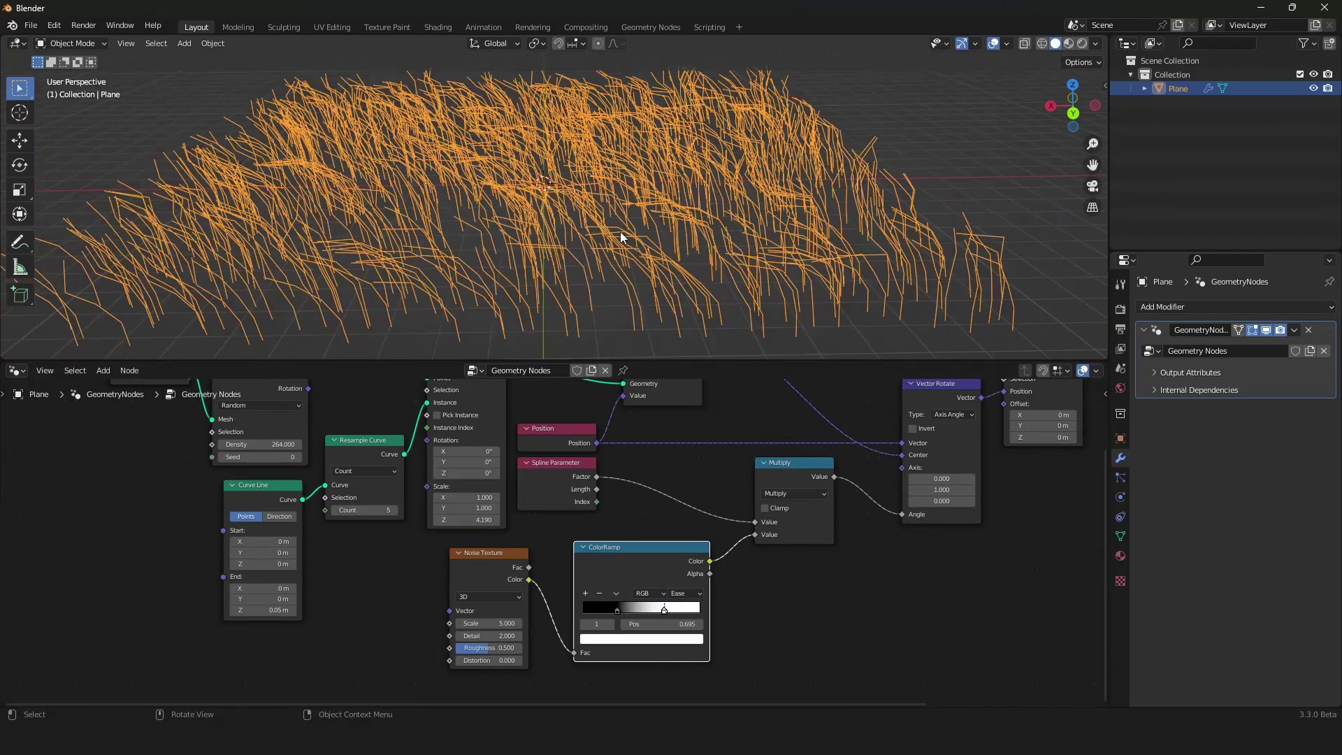
# Examine up close how individual lines bend along their length at the field's edge, together with the noise and Multiply nodes
pyautogui.moveTo(598, 547); pyautogui.dragTo(628, 505, button='middle')
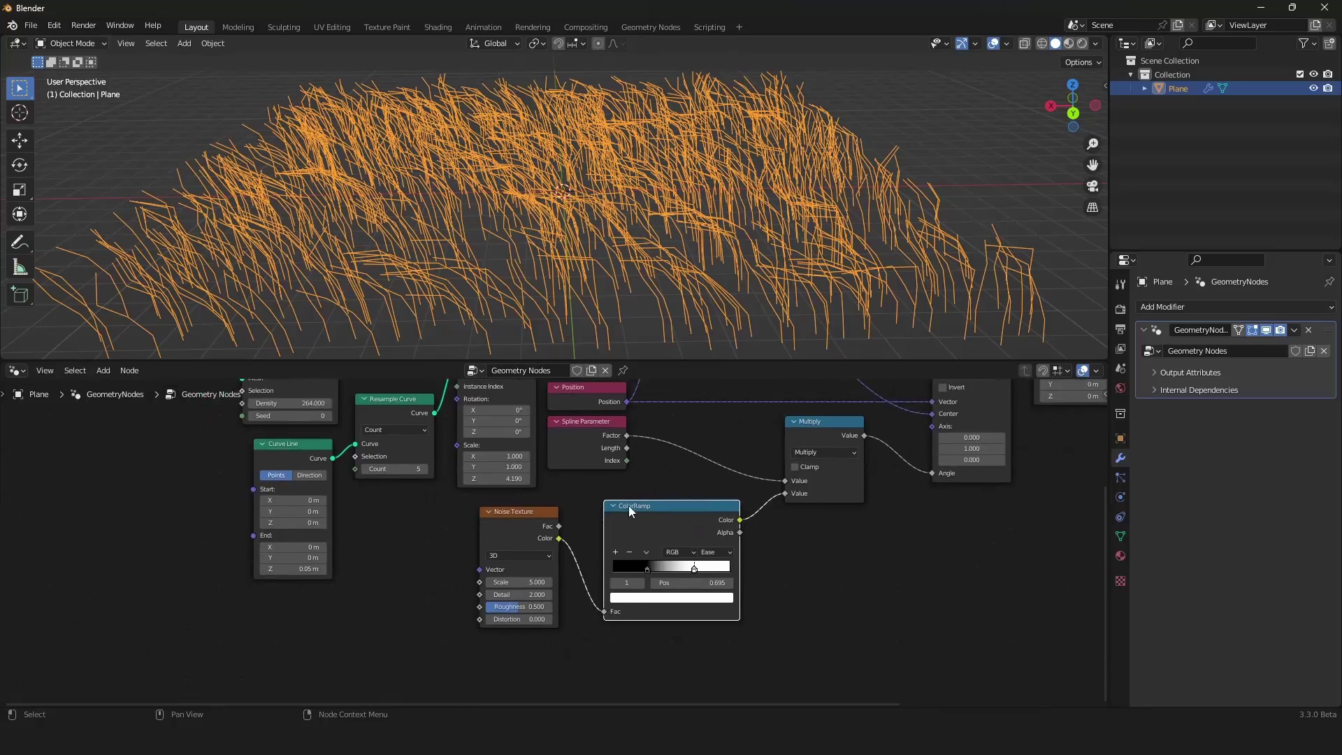
pyautogui.scroll(1, 628, 505)
pyautogui.moveTo(524, 584)
pyautogui.keyDown('shift'); pyautogui.mouseDown()
pyautogui.moveTo(552, 584)
pyautogui.moveTo(412, 585)
pyautogui.moveTo(524, 584)
pyautogui.mouseUp(); pyautogui.keyUp('shift')
pyautogui.rightClick(524, 584)
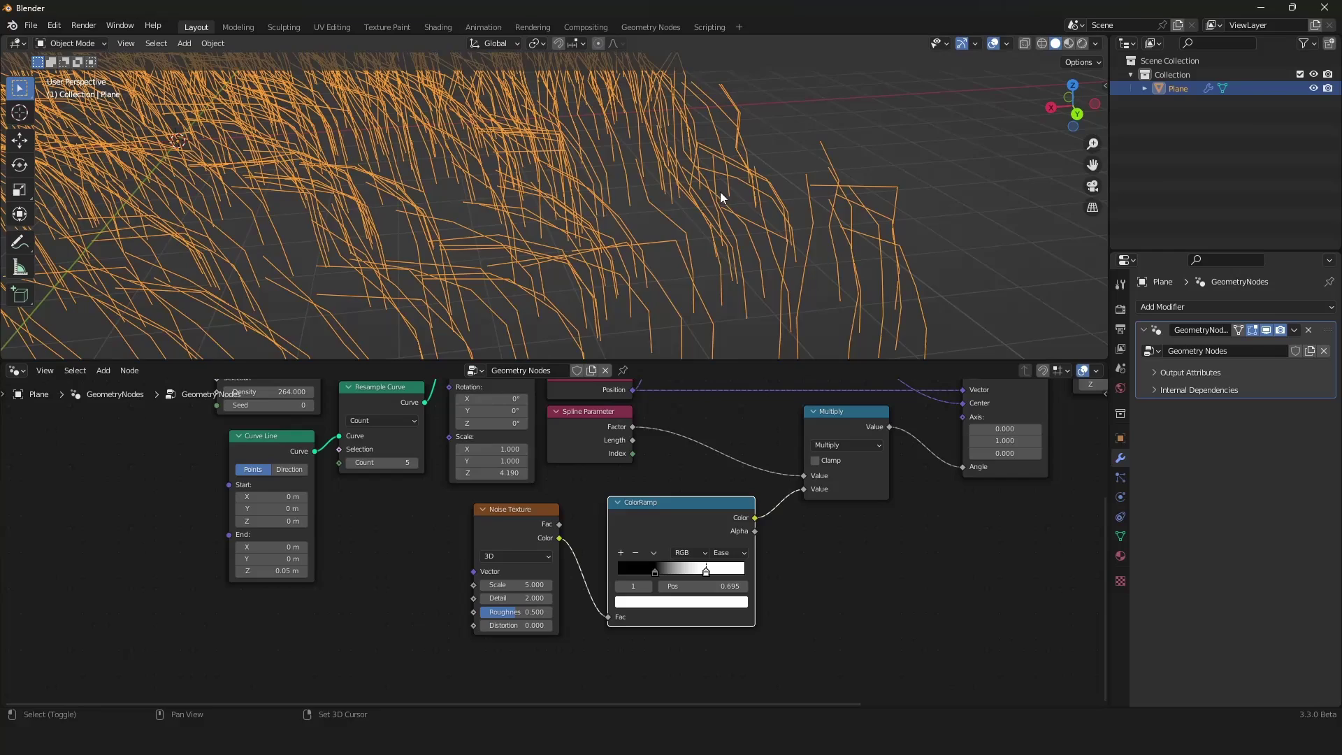
pyautogui.keyDown('shift'); pyautogui.moveTo(719, 192); pyautogui.dragTo(622, 174, button='middle'); pyautogui.keyUp('shift')
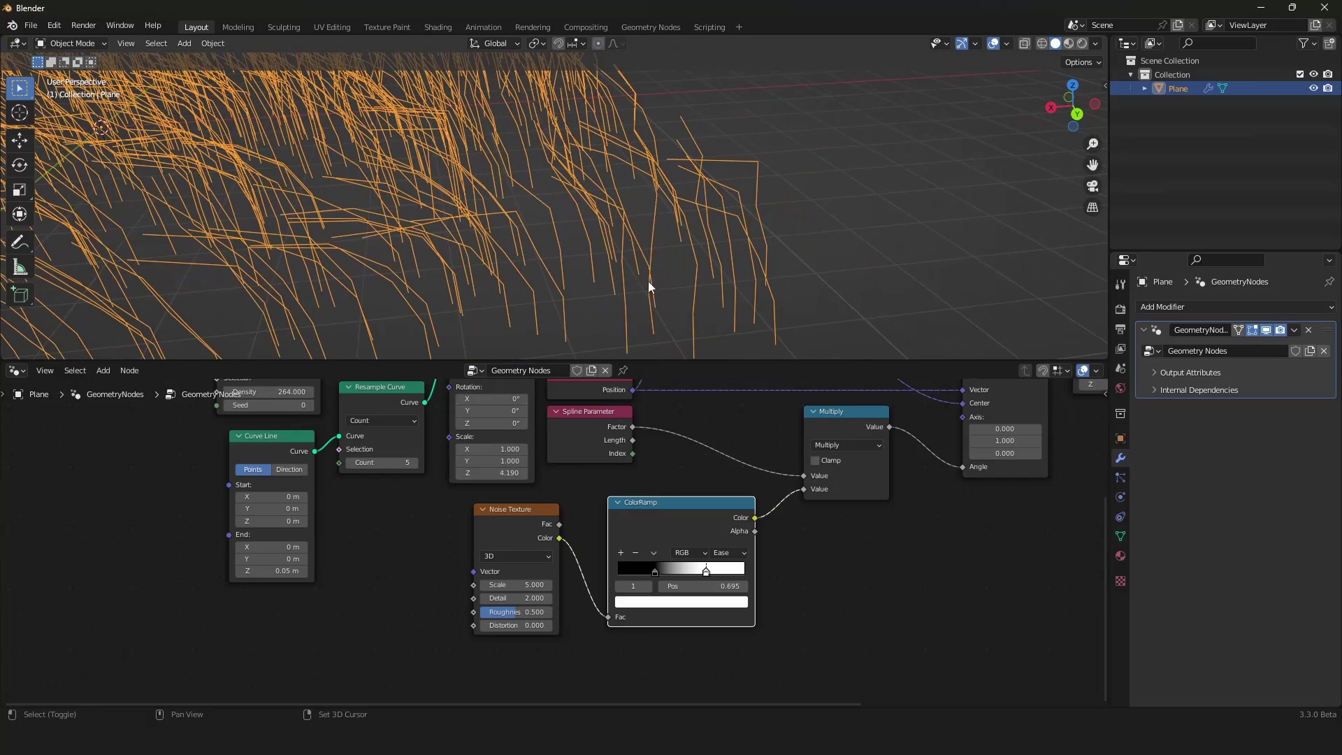
pyautogui.scroll(-3, 640, 523)
pyautogui.moveTo(641, 523); pyautogui.dragTo(582, 539, button='middle')
pyautogui.scroll(4, 582, 539)
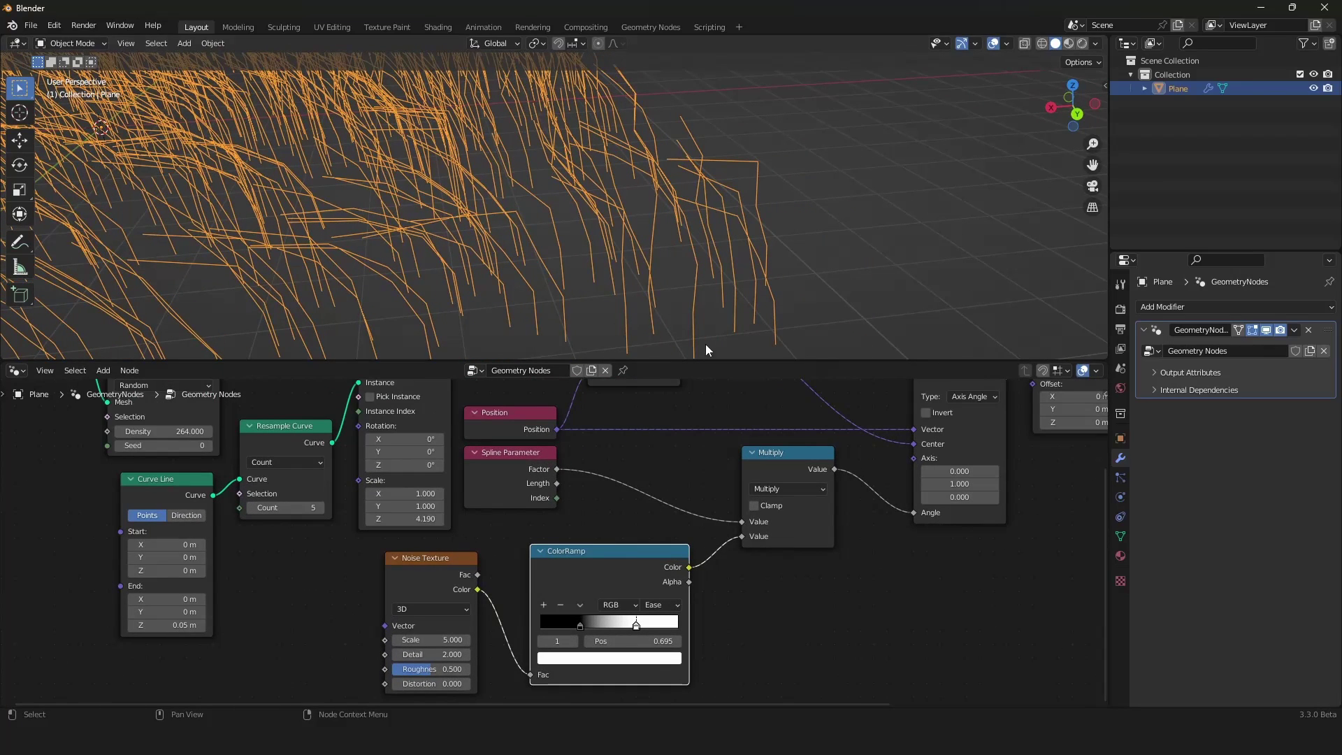
pyautogui.moveTo(706, 345); pyautogui.dragTo(695, 220, button='middle')
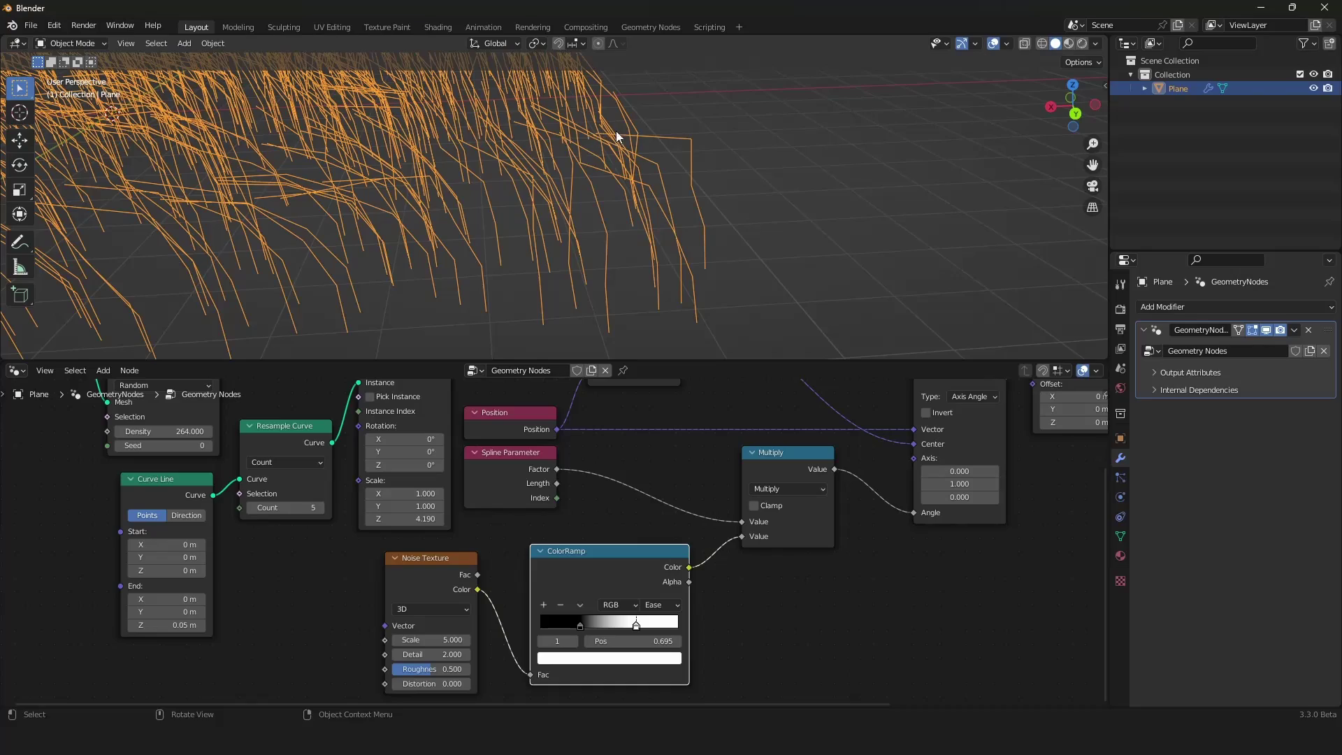
pyautogui.scroll(-3, 612, 487)
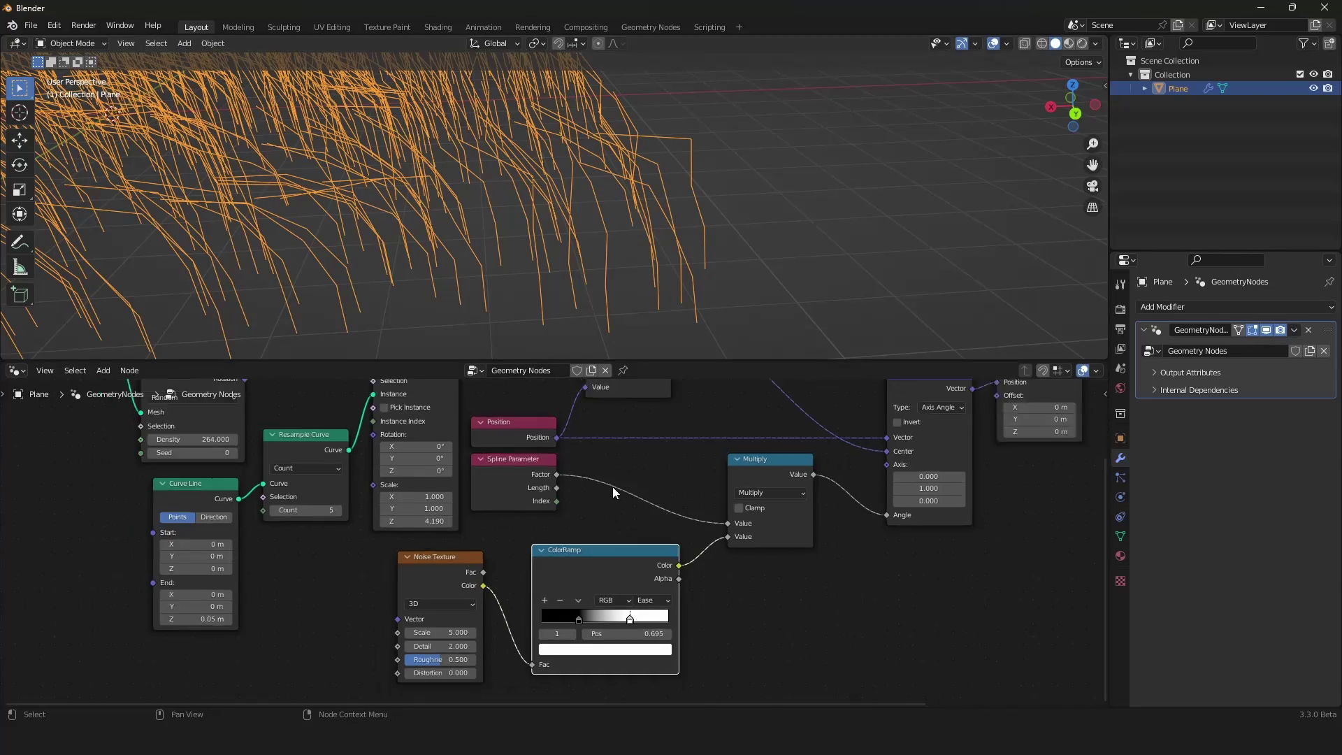
pyautogui.scroll(-2, 640, 273)
pyautogui.moveTo(640, 273)
pyautogui.mouseDown(button='middle')
pyautogui.moveTo(663, 282)
pyautogui.moveTo(647, 274)
pyautogui.mouseUp(button='middle')
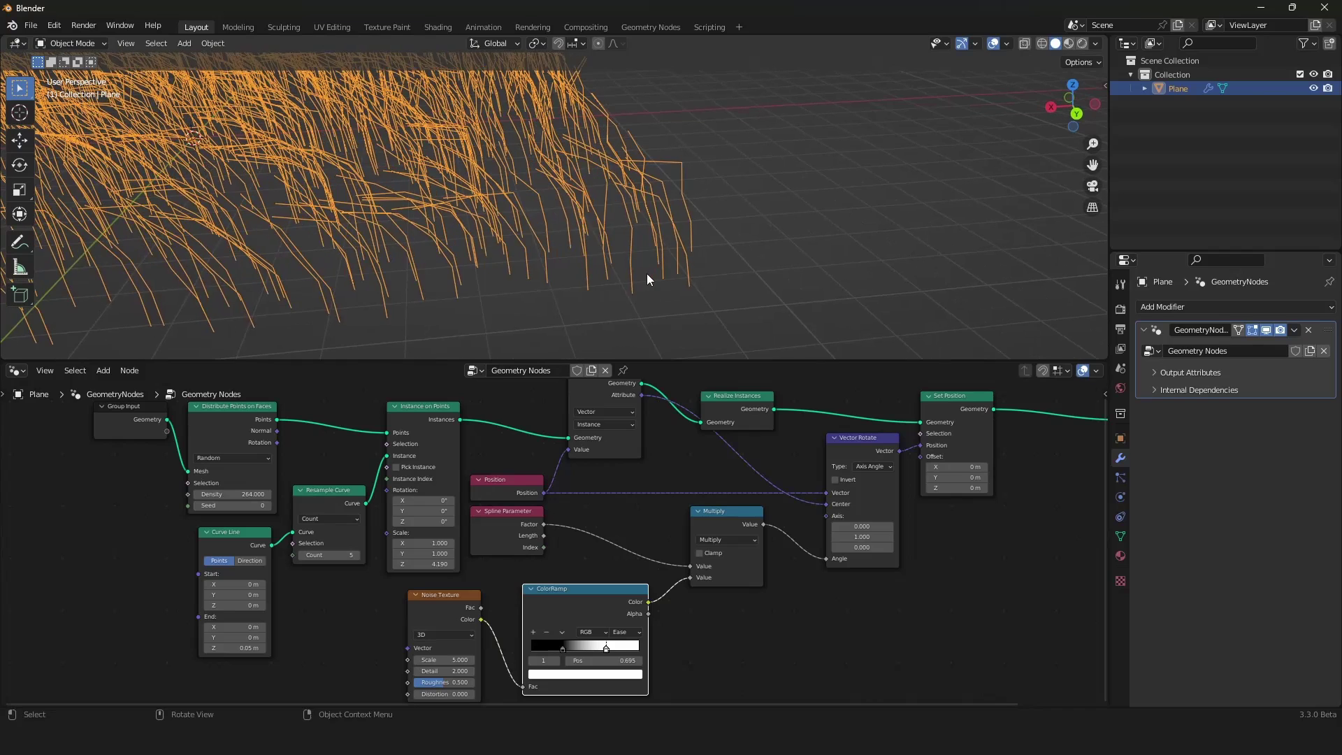
pyautogui.scroll(2, 647, 274)
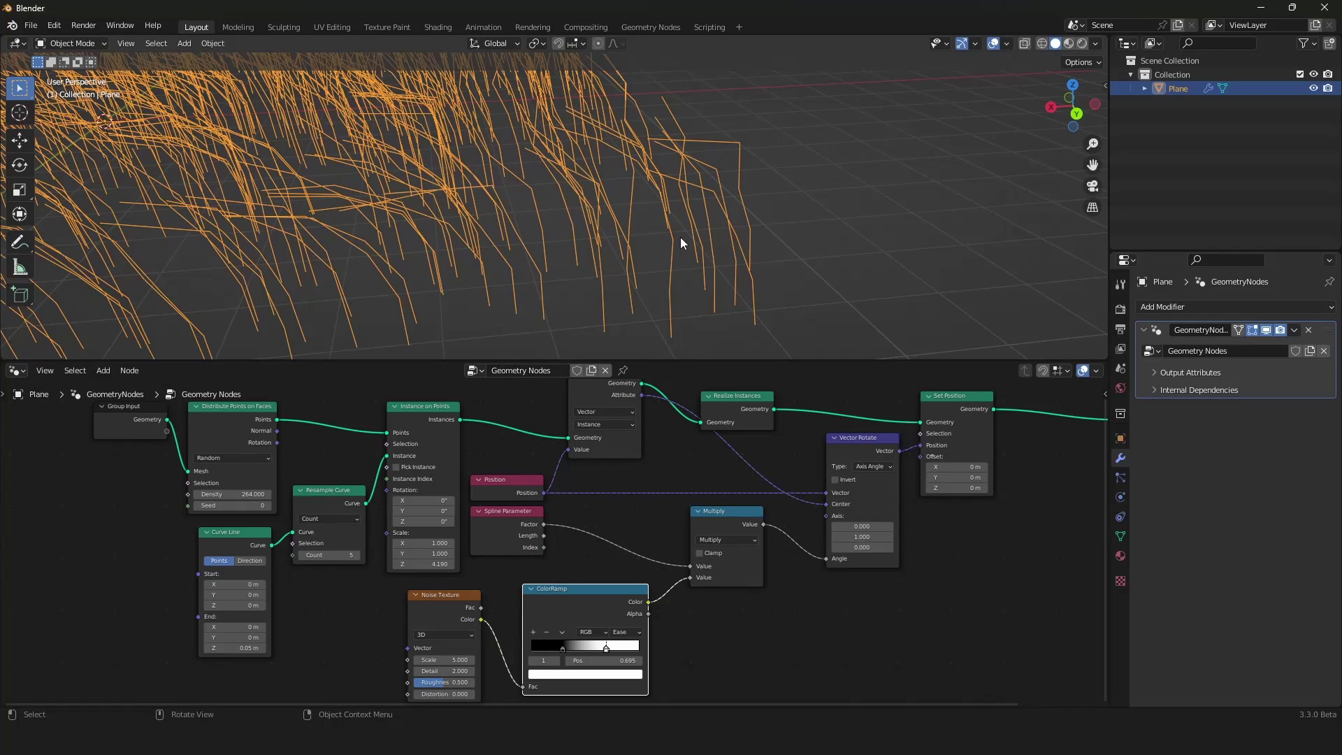
pyautogui.scroll(-5, 661, 222)
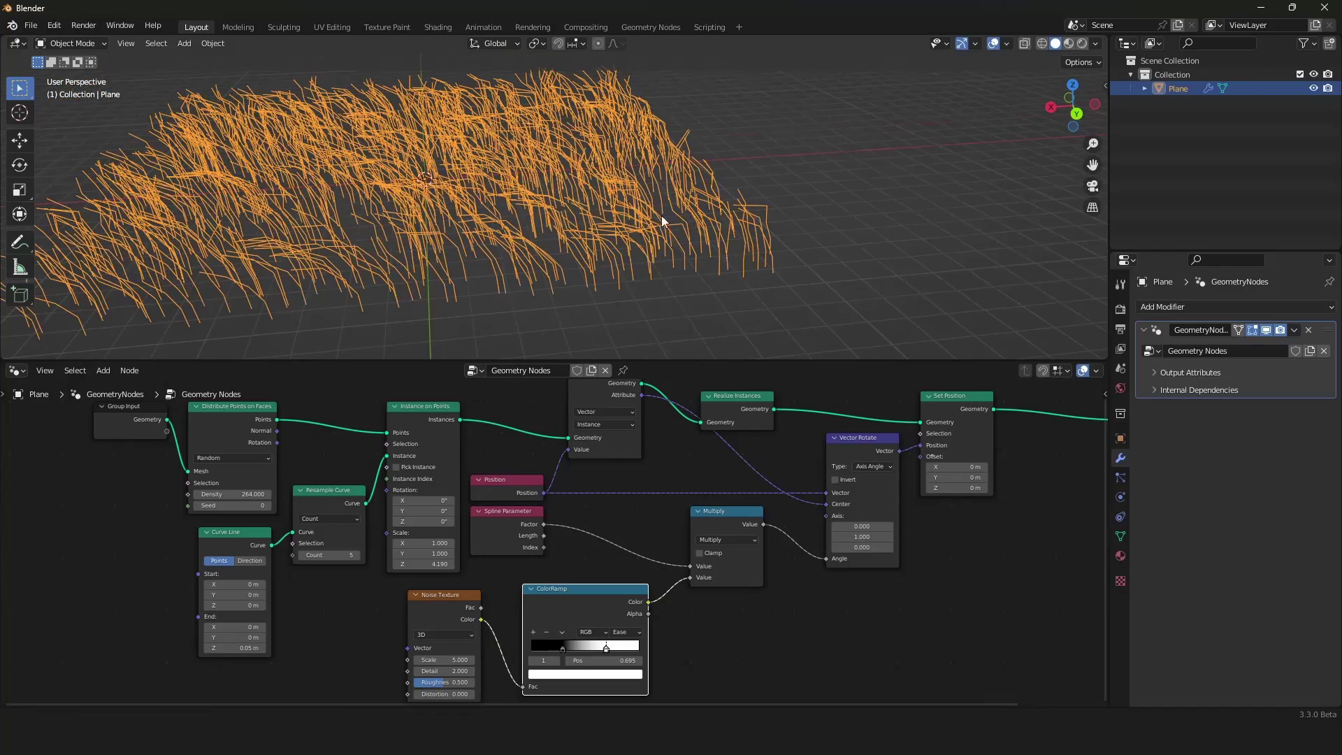
pyautogui.scroll(4, 671, 220)
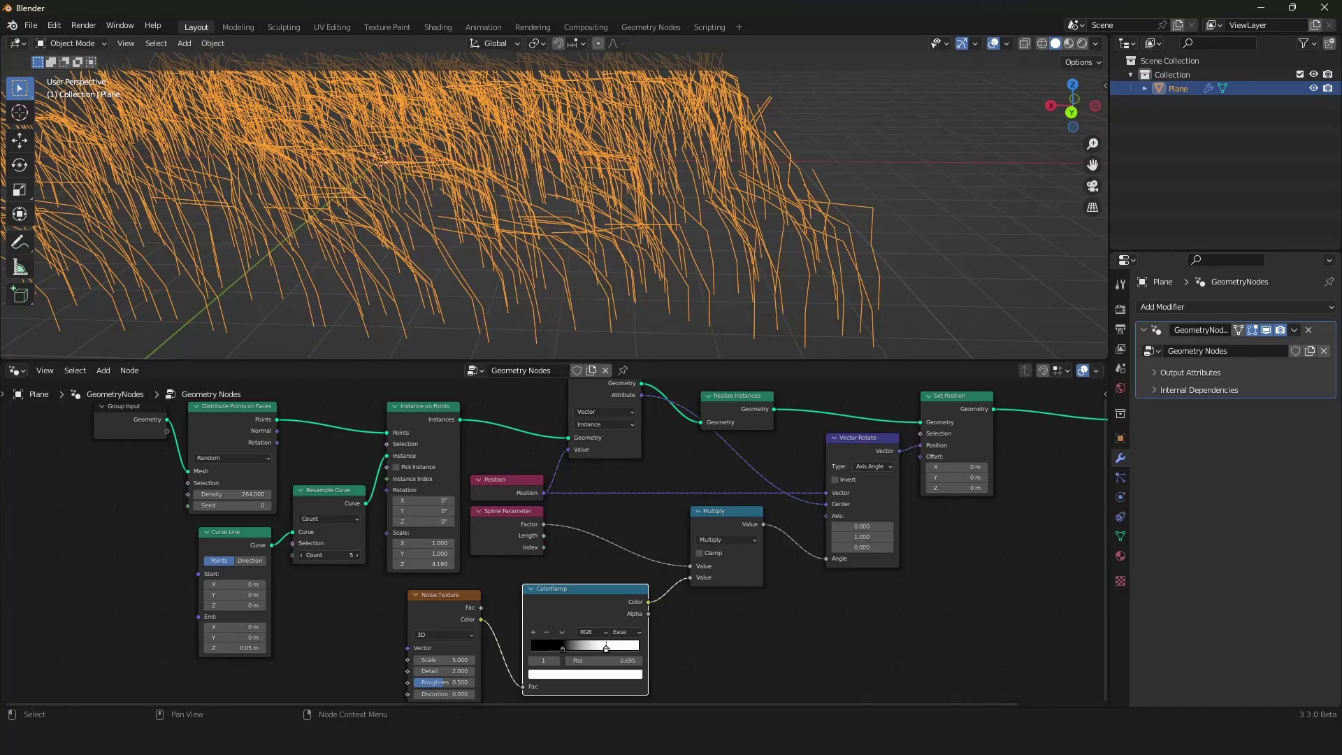
# Raise the Resample Curve count to 65 and the Noise Texture scale to 13, and check the bent lines up close
pyautogui.moveTo(328, 555); pyautogui.dragTo(349, 555)
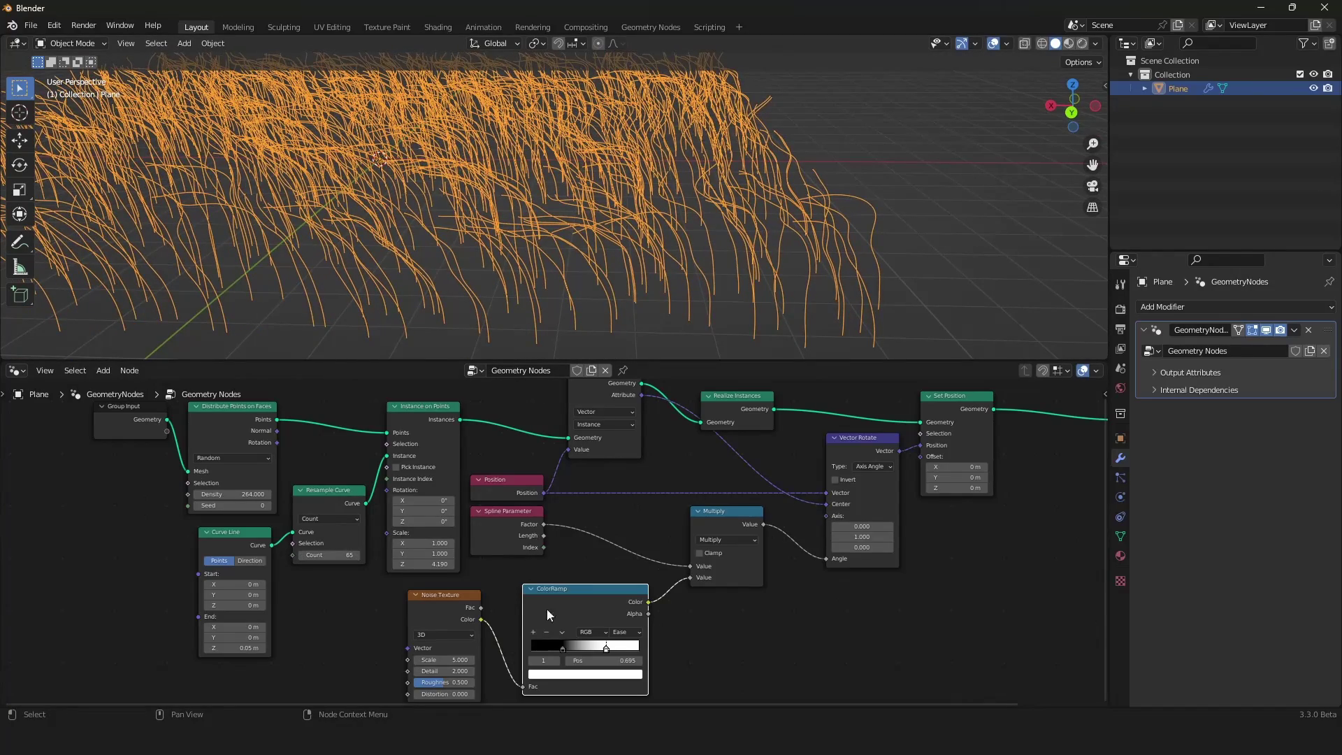
pyautogui.scroll(-3, 488, 189)
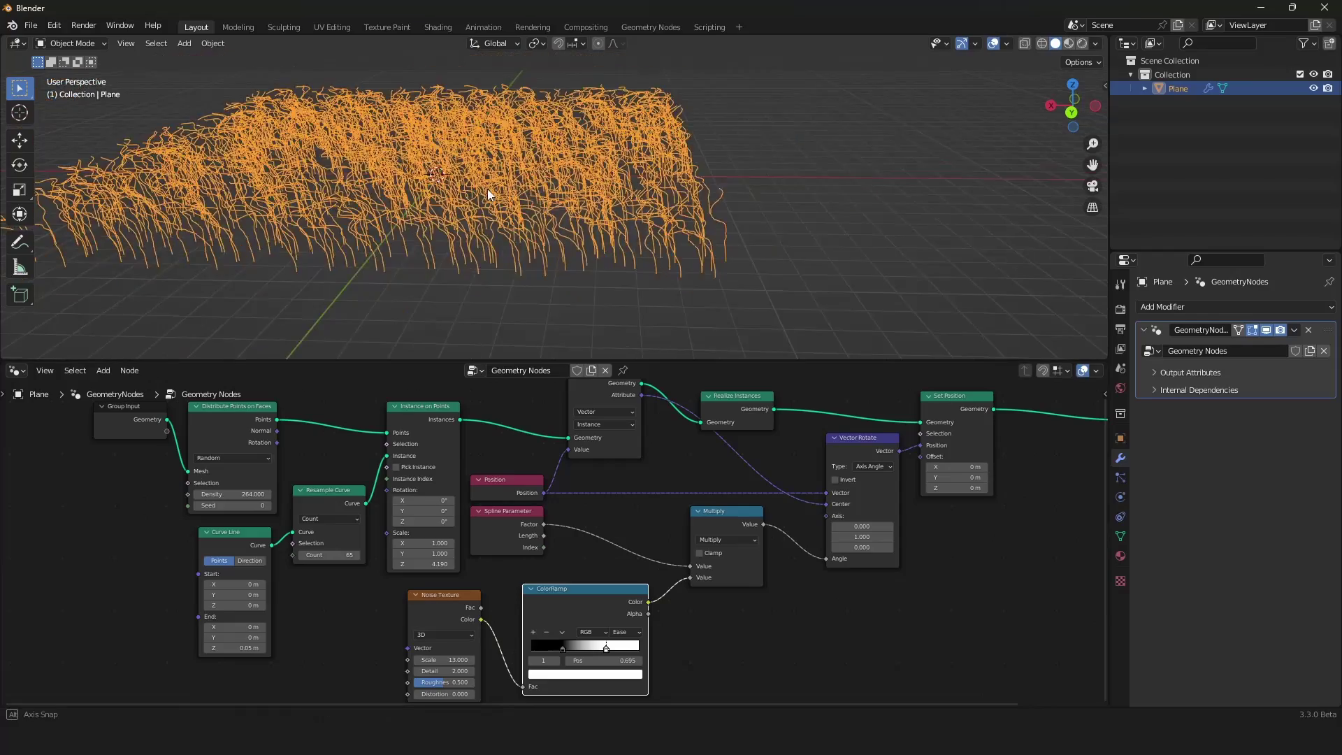
pyautogui.moveTo(494, 190); pyautogui.dragTo(571, 245, button='middle')
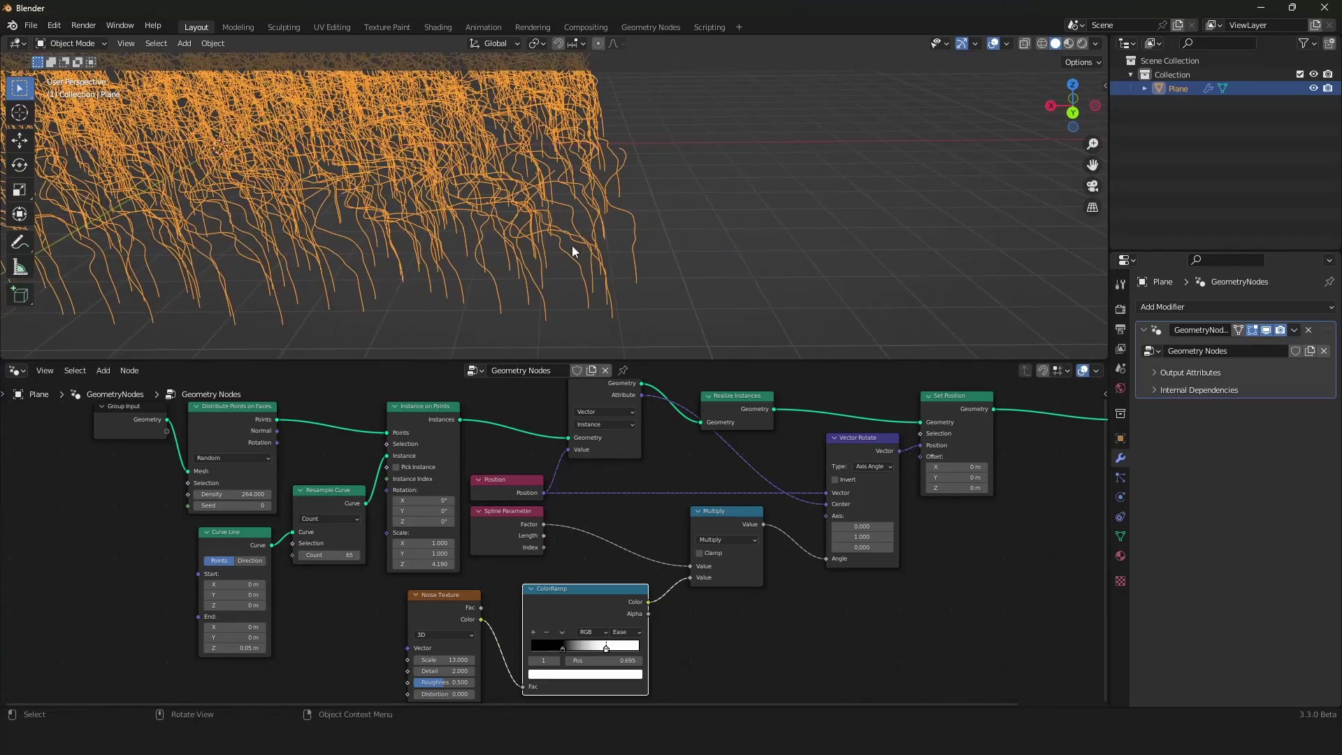
pyautogui.scroll(-3, 544, 489)
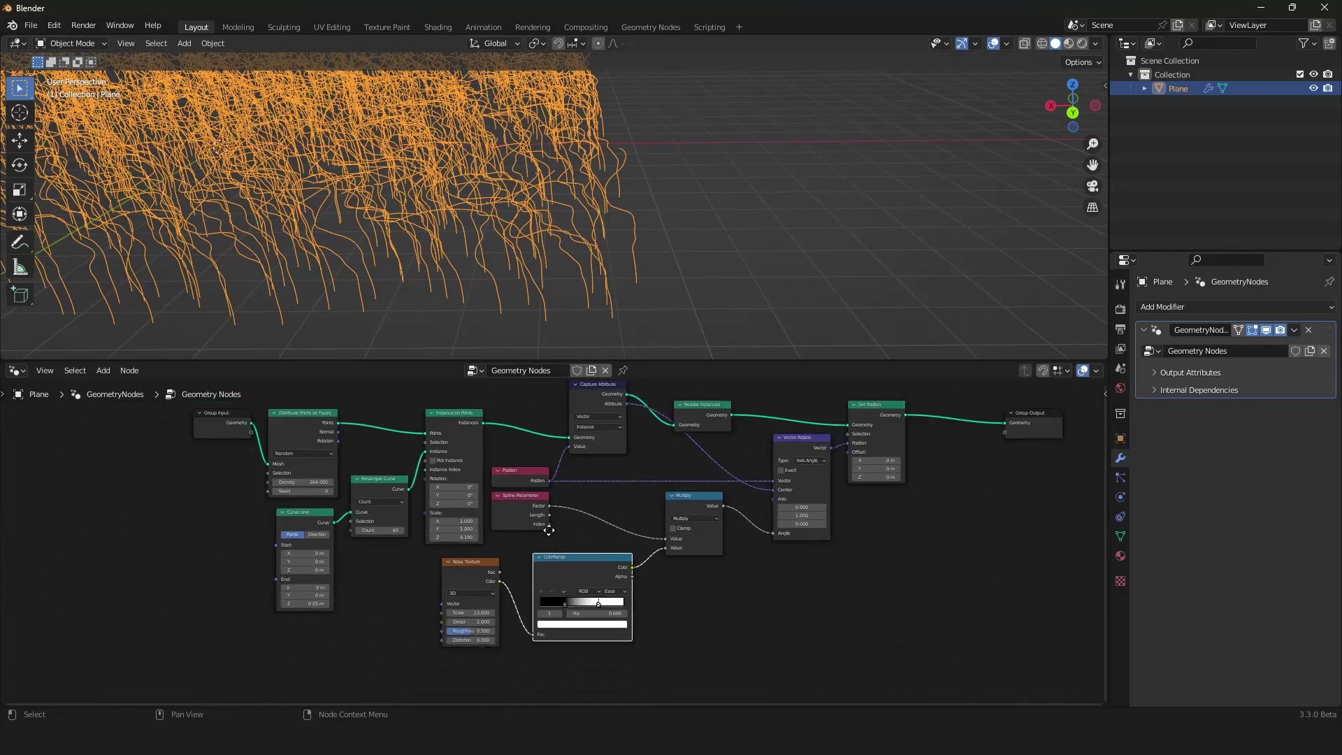
pyautogui.scroll(3, 540, 546)
# Set the Resample Curve count to 5 and check the lines across the field
pyautogui.click(440, 588)
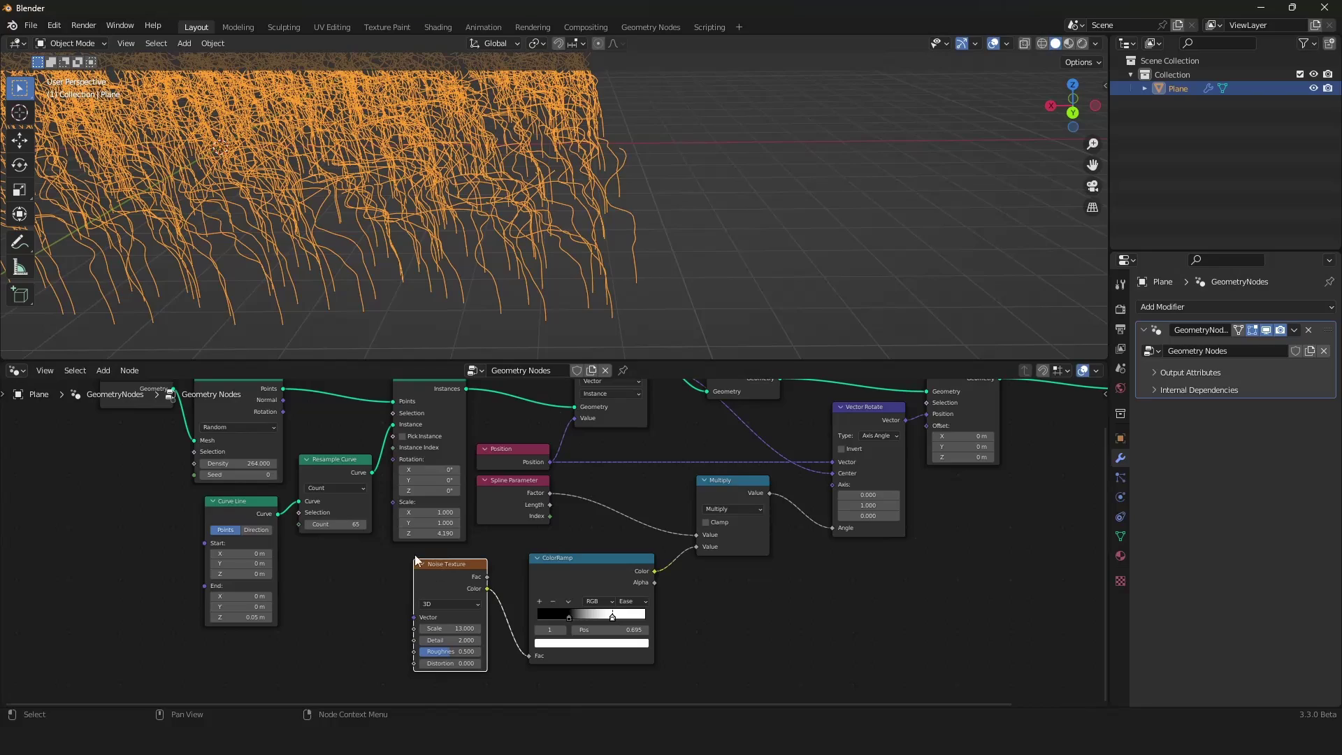
pyautogui.moveTo(349, 524)
pyautogui.keyDown('shift'); pyautogui.mouseDown()
pyautogui.moveTo(307, 524)
pyautogui.moveTo(349, 524)
pyautogui.mouseUp(); pyautogui.keyUp('shift')
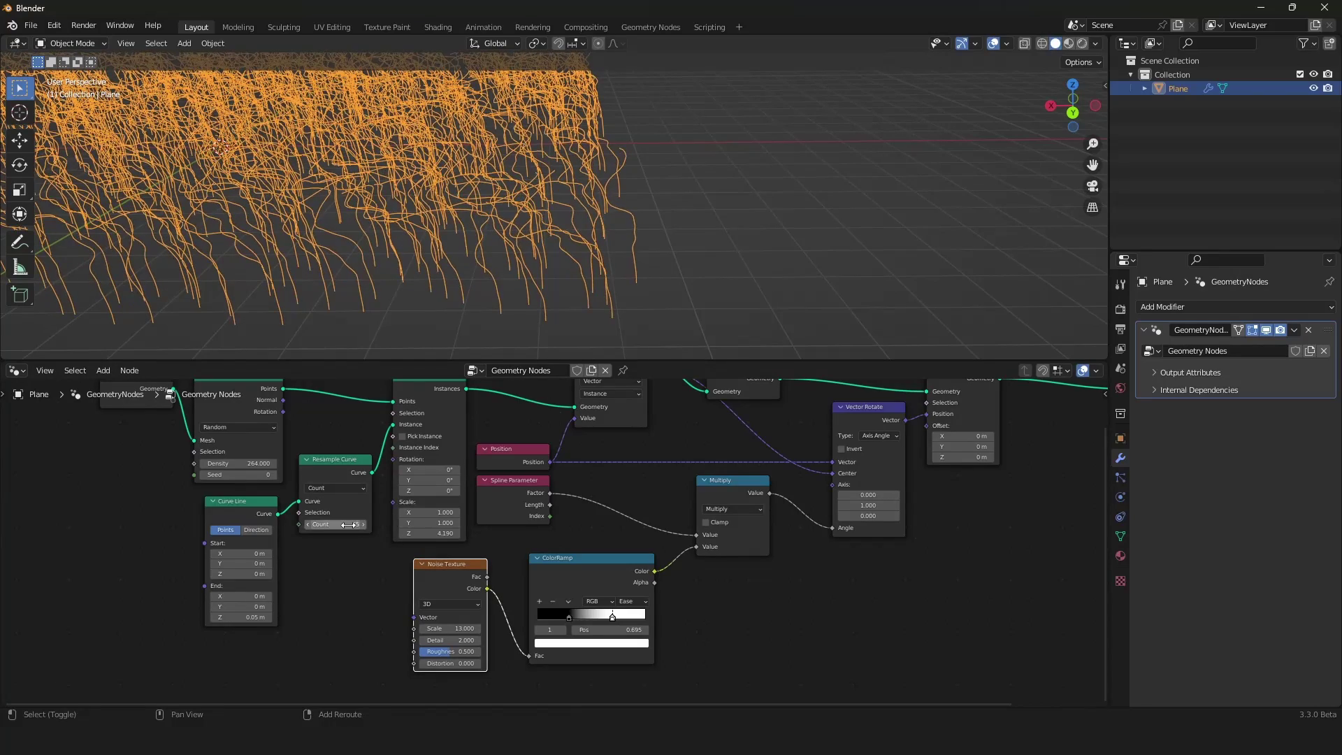
pyautogui.write('5')
pyautogui.press('Return')
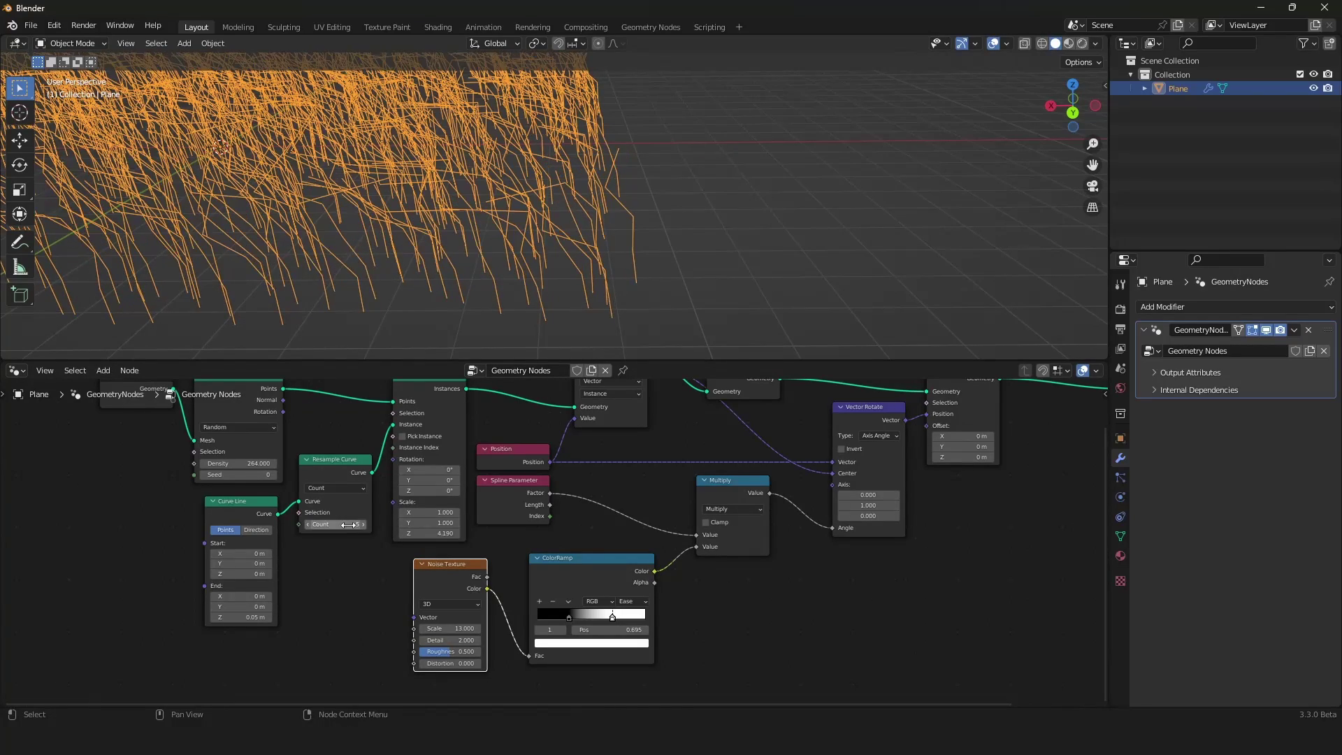
pyautogui.moveTo(433, 166); pyautogui.dragTo(494, 168, button='middle')
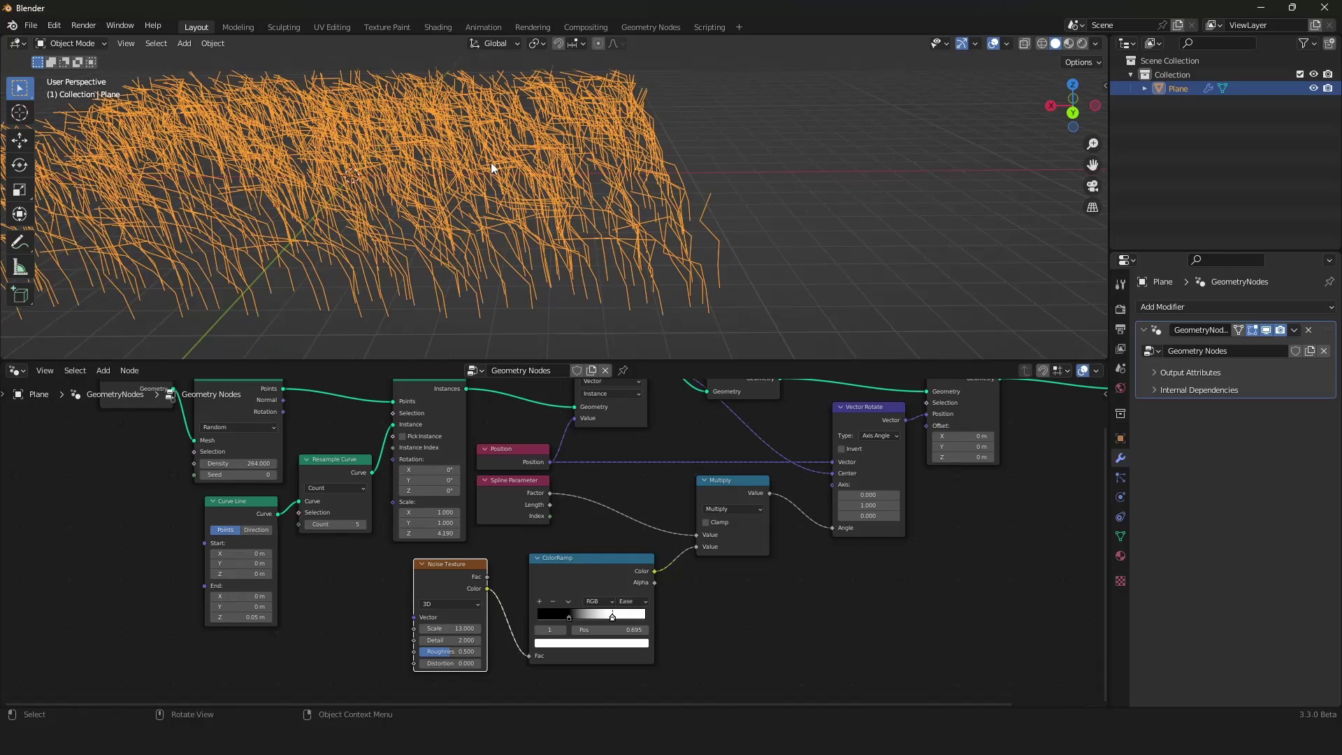
# Move all nodes from Capture Attribute and Position through Group Output away from Instance on Points, opening a wide gap
pyautogui.scroll(-1, 665, 546)
pyautogui.scroll(-3, 665, 546)
pyautogui.moveTo(919, 425); pyautogui.dragTo(423, 536)
pyautogui.press('g')
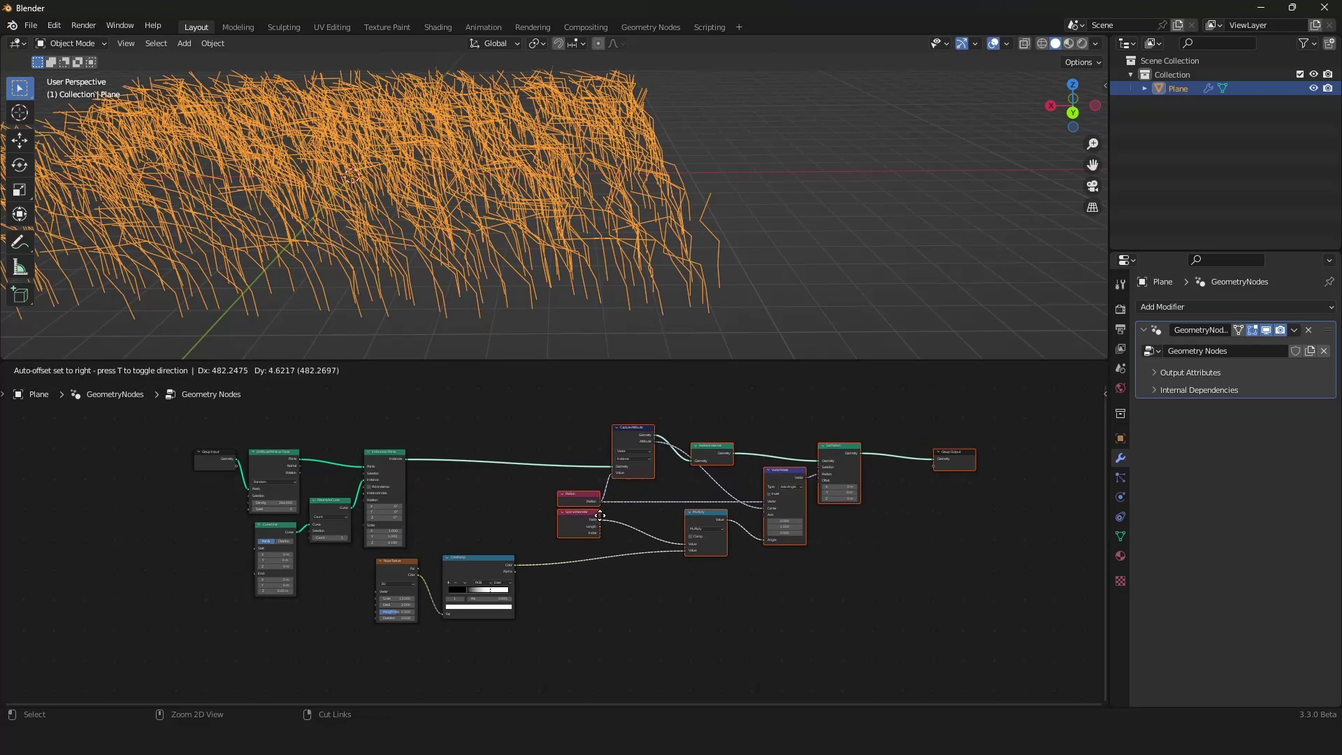
pyautogui.click(593, 525)
pyautogui.click(550, 525)
pyautogui.scroll(3, 531, 529)
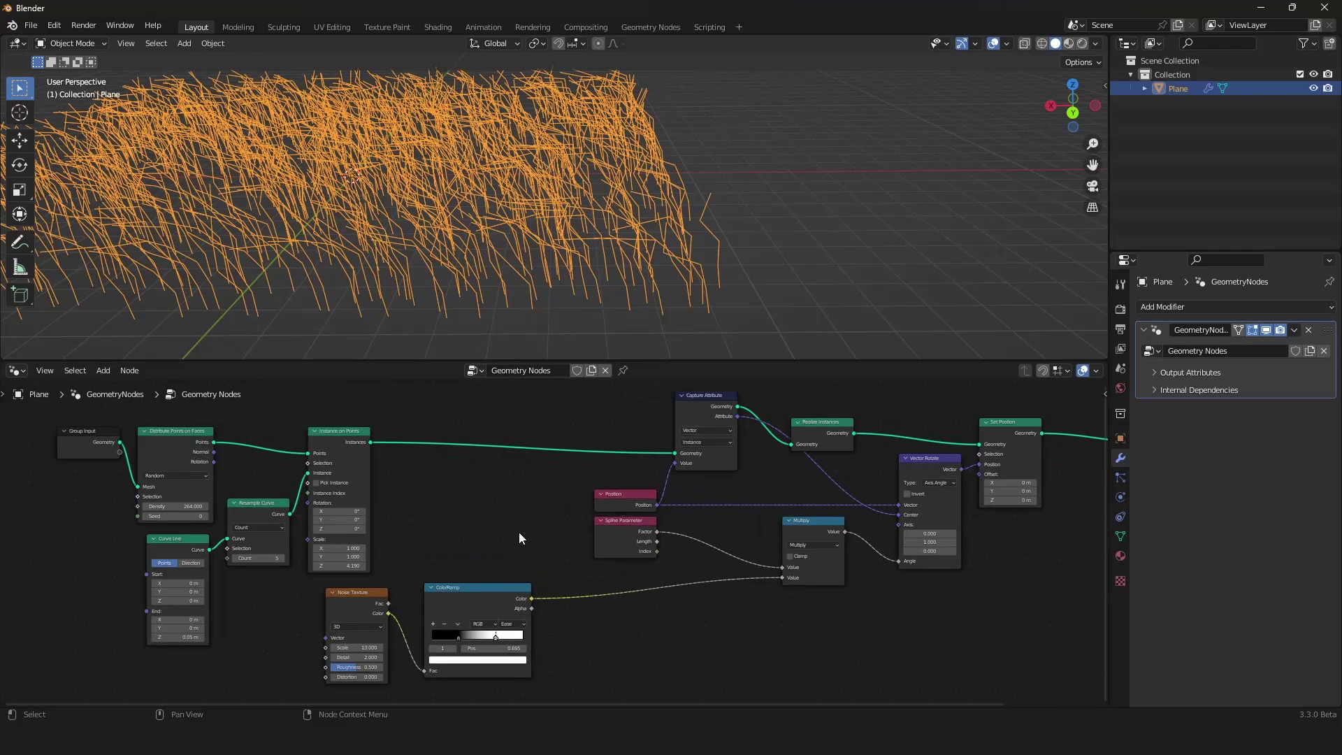
# Duplicate the Capture Attribute node and insert the copy in the geometry link right after Instance on Points
pyautogui.click(720, 402)
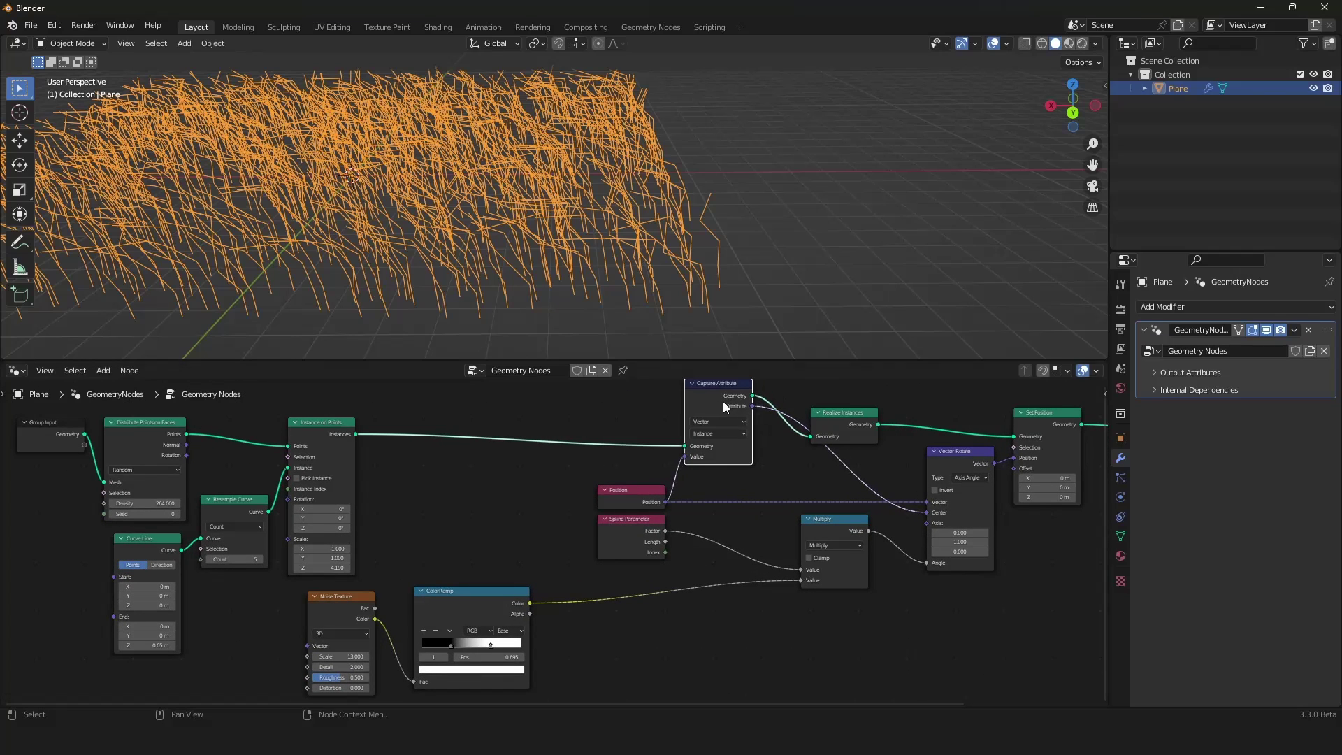
pyautogui.scroll(-1, 677, 404)
pyautogui.moveTo(677, 404); pyautogui.dragTo(697, 427, button='middle')
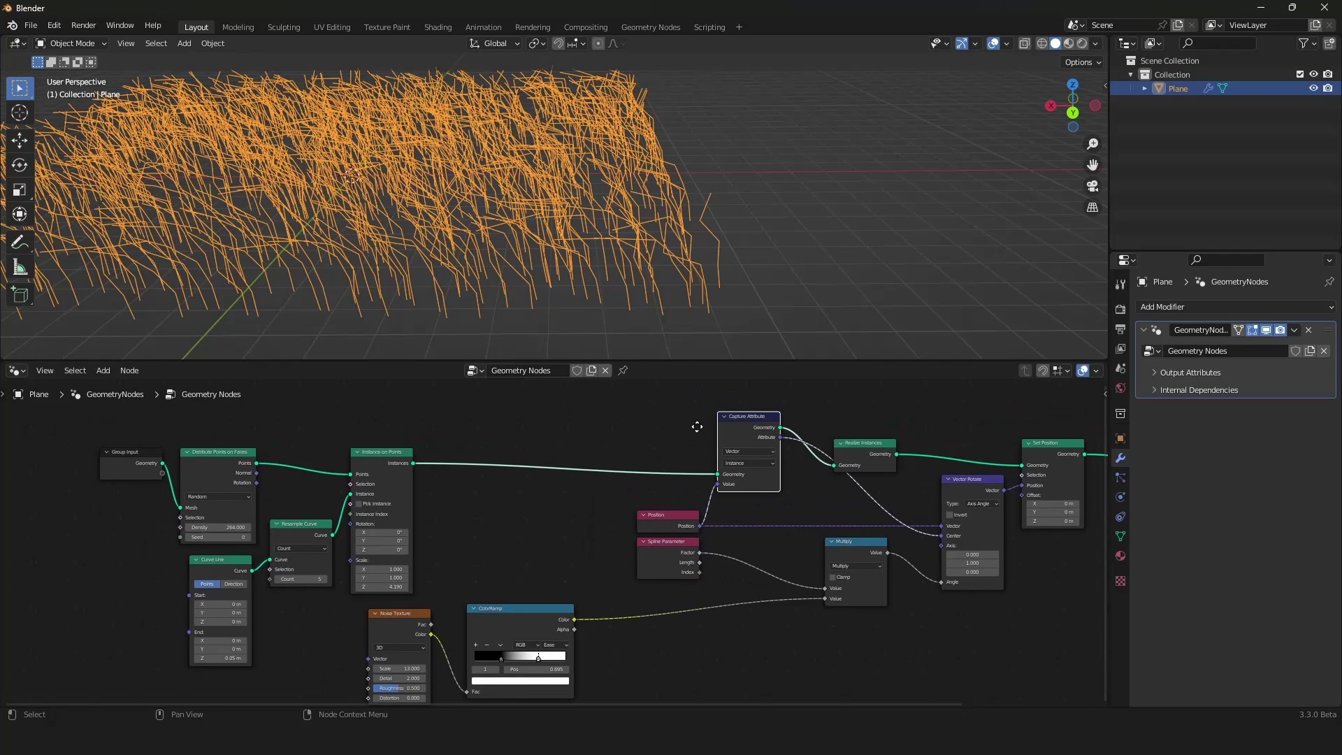
pyautogui.hotkey('shift', 'd')
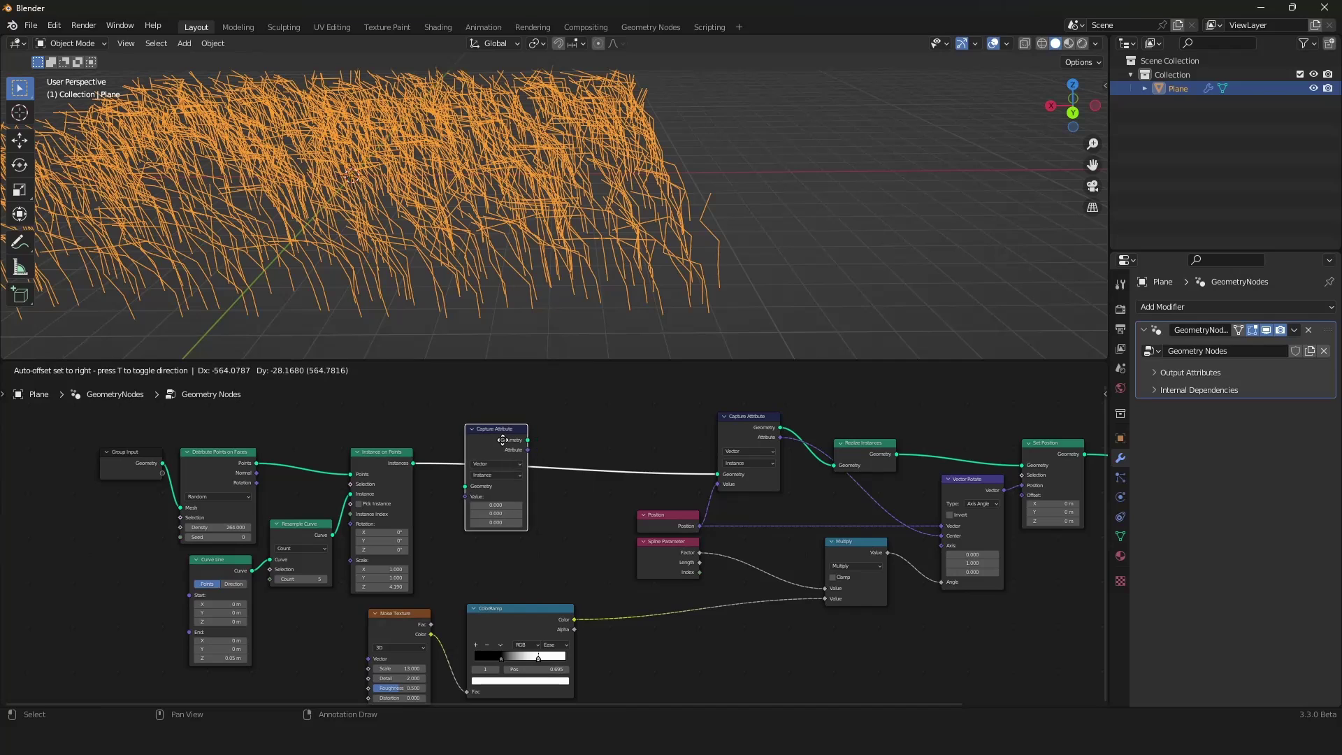
pyautogui.click(502, 440)
pyautogui.scroll(-1, 538, 545)
pyautogui.moveTo(538, 545); pyautogui.dragTo(578, 524, button='middle')
pyautogui.scroll(2, 550, 559)
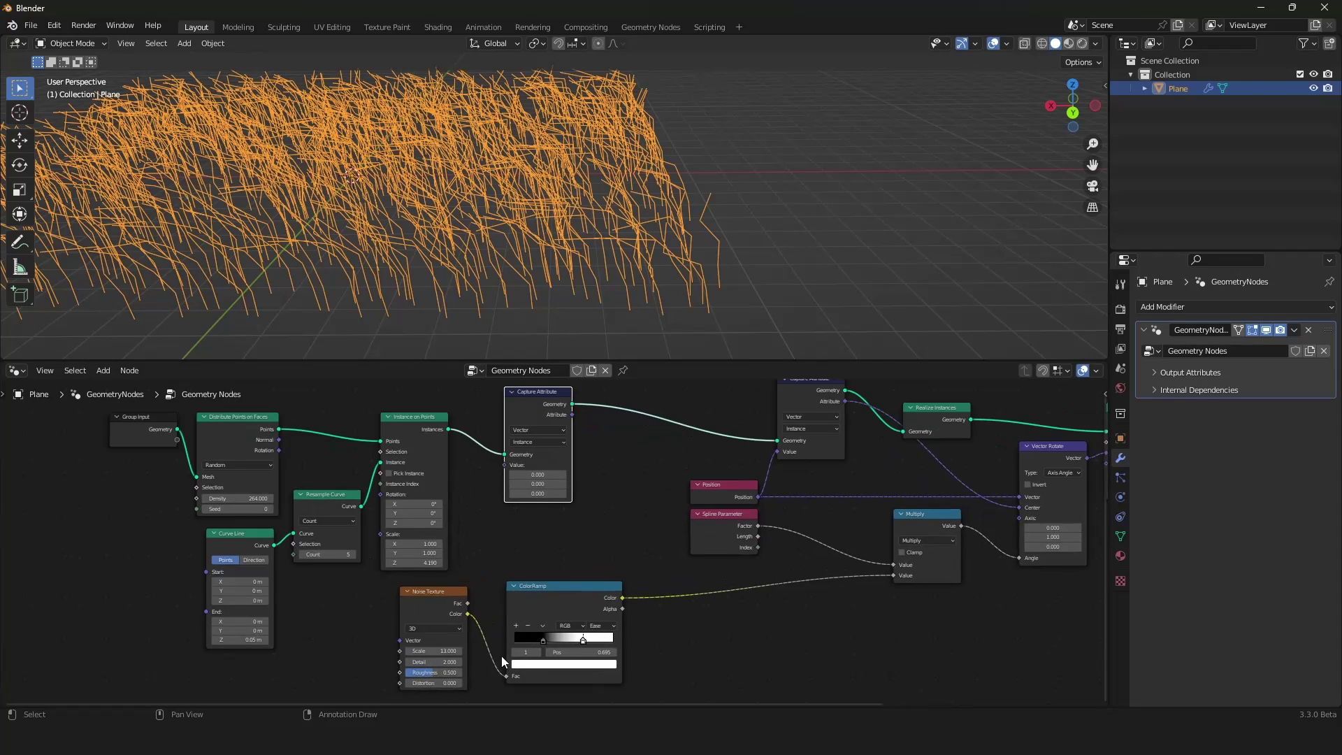
# Set the new Capture Attribute to Color and route the Noise Texture's Color through it into the ColorRamp's Fac
pyautogui.click(536, 430)
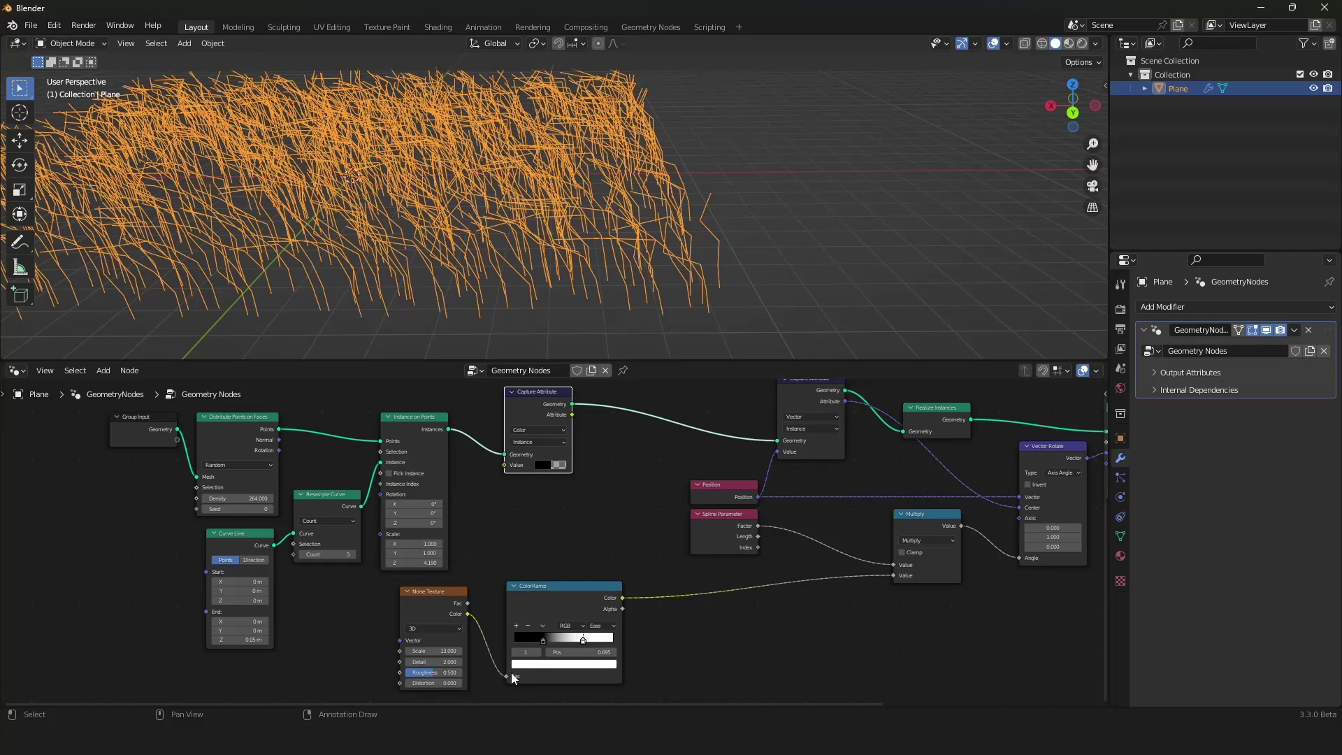
pyautogui.moveTo(507, 676); pyautogui.dragTo(514, 460)
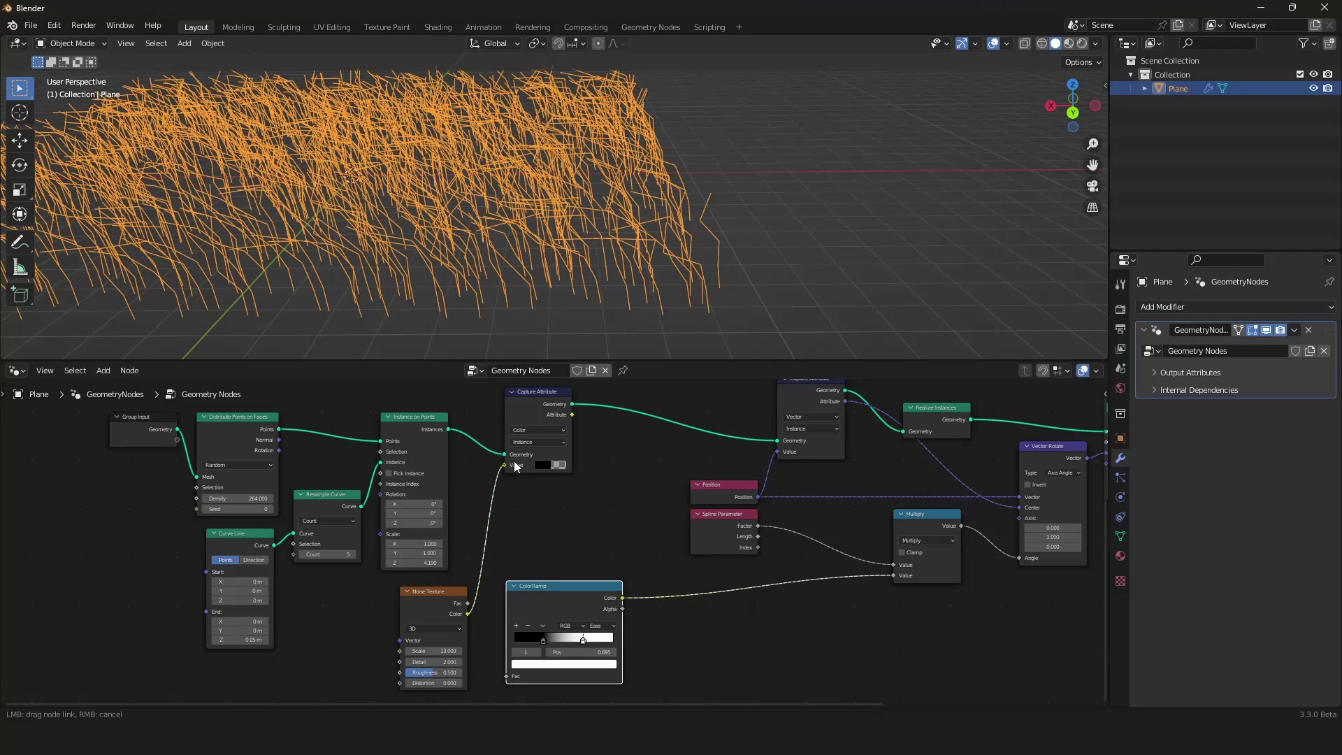
pyautogui.moveTo(571, 415); pyautogui.dragTo(504, 671)
pyautogui.scroll(1, 693, 303)
pyautogui.scroll(-1, 694, 303)
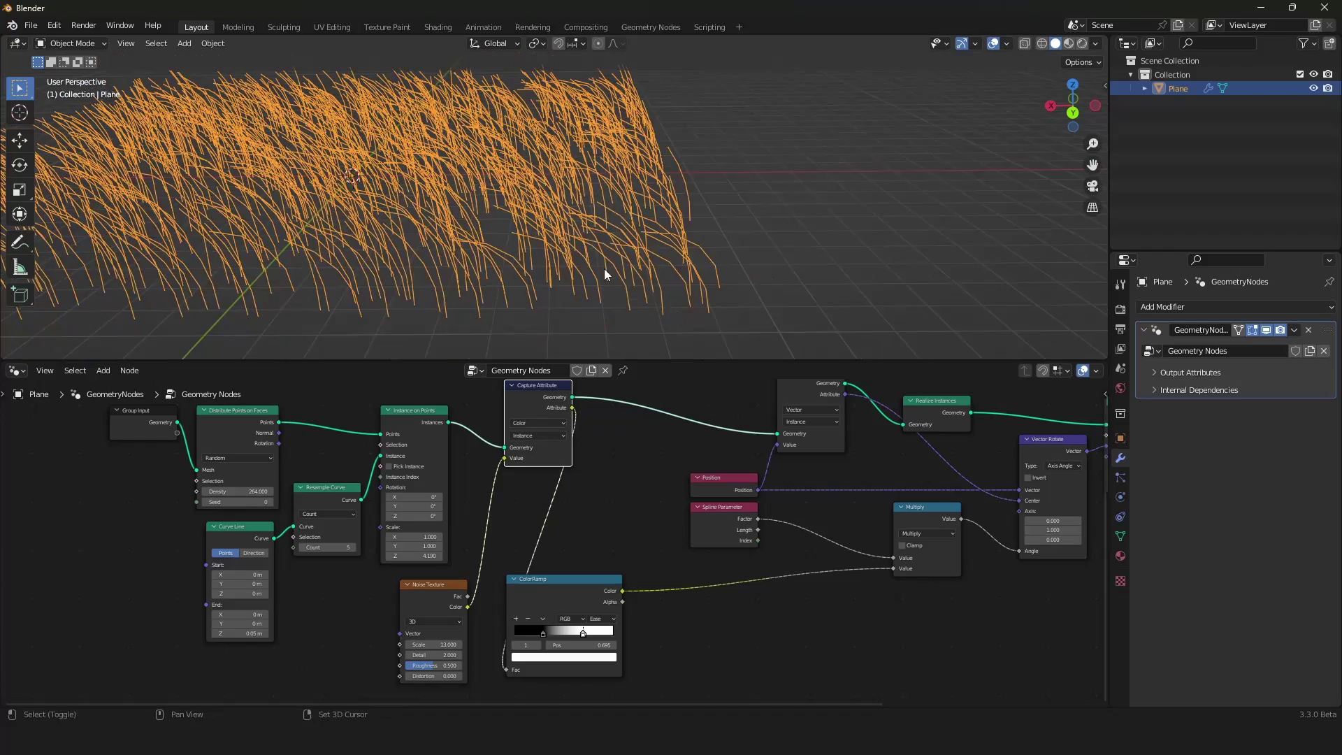
# Set the Distribute Points on Faces density to 500 and check the denser field
pyautogui.keyDown('shift'); pyautogui.moveTo(604, 269); pyautogui.dragTo(634, 283, button='middle'); pyautogui.keyUp('shift')
pyautogui.doubleClick(252, 490)
pyautogui.write('50')
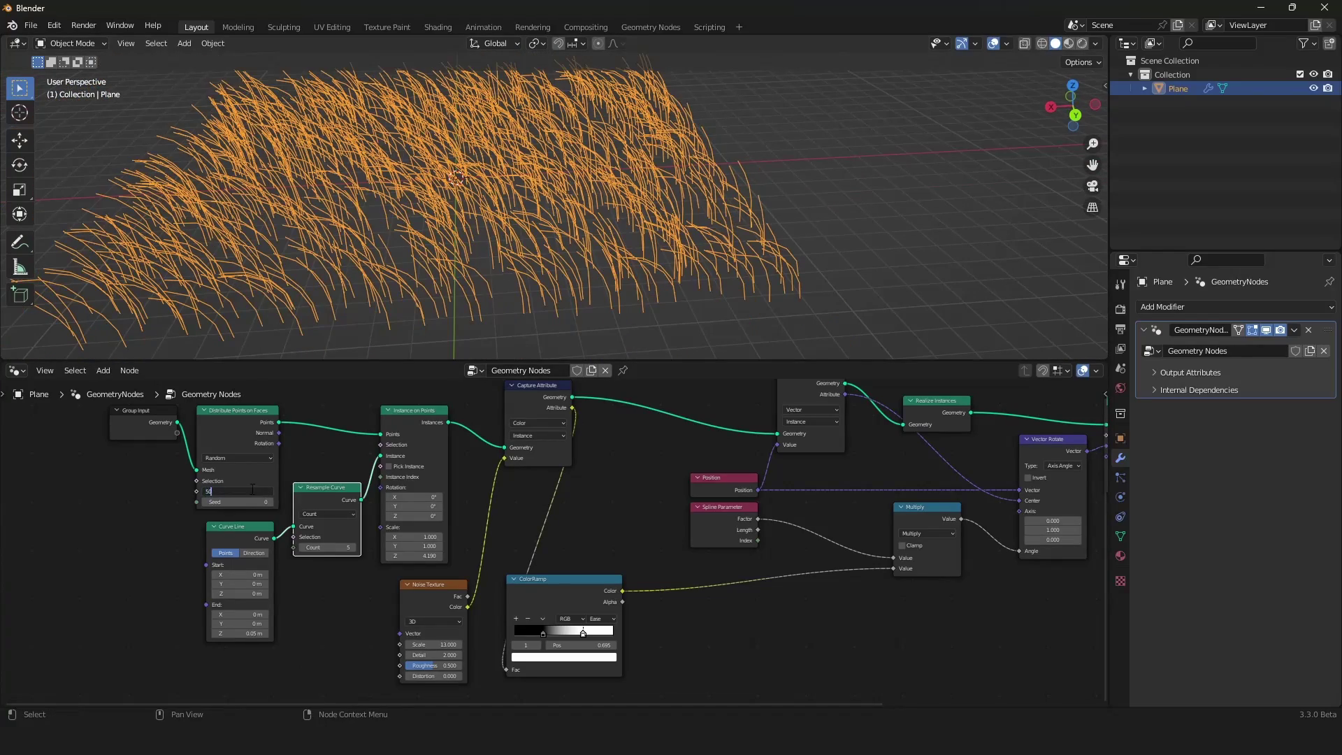
pyautogui.write('0')
pyautogui.press('Return')
pyautogui.scroll(4, 371, 244)
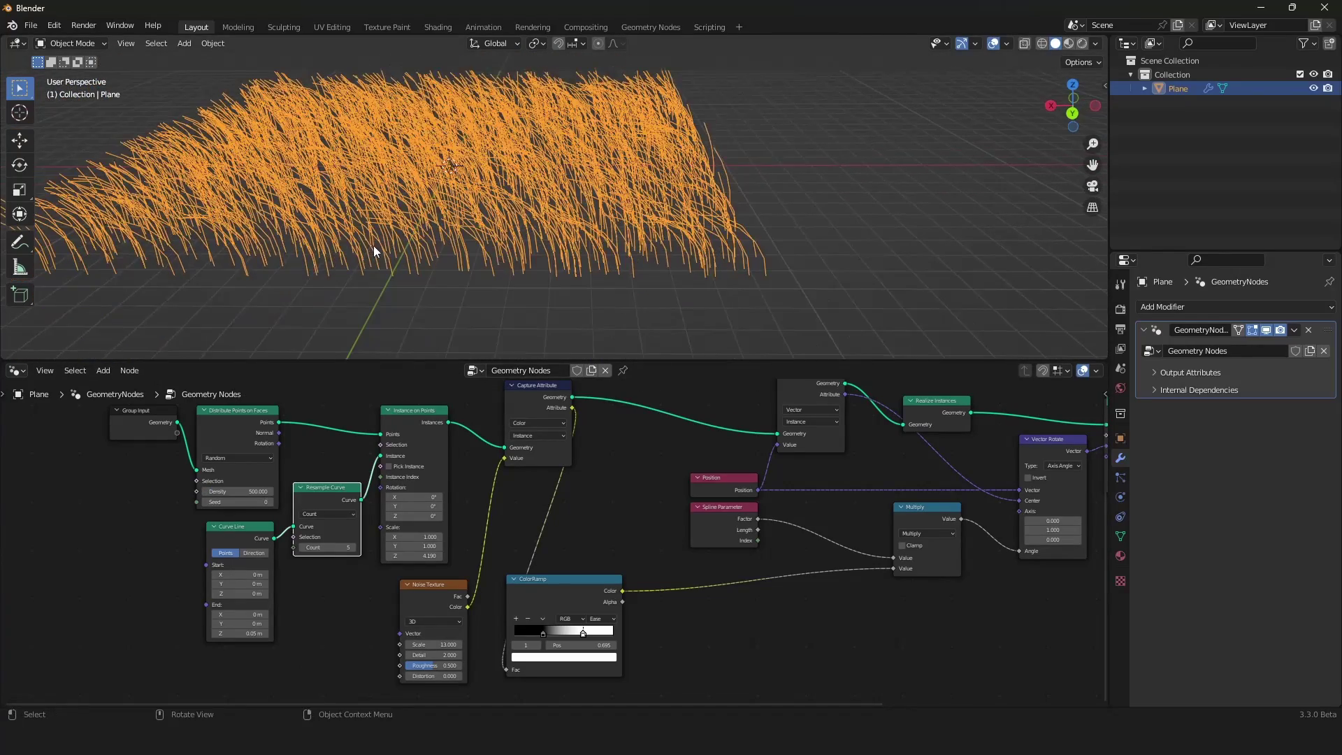
pyautogui.scroll(1, 522, 575)
# Lower the Noise Texture scale to 1.690 and move the ColorRamp's white stop to 0.745
pyautogui.moveTo(521, 575); pyautogui.dragTo(566, 519, button='middle')
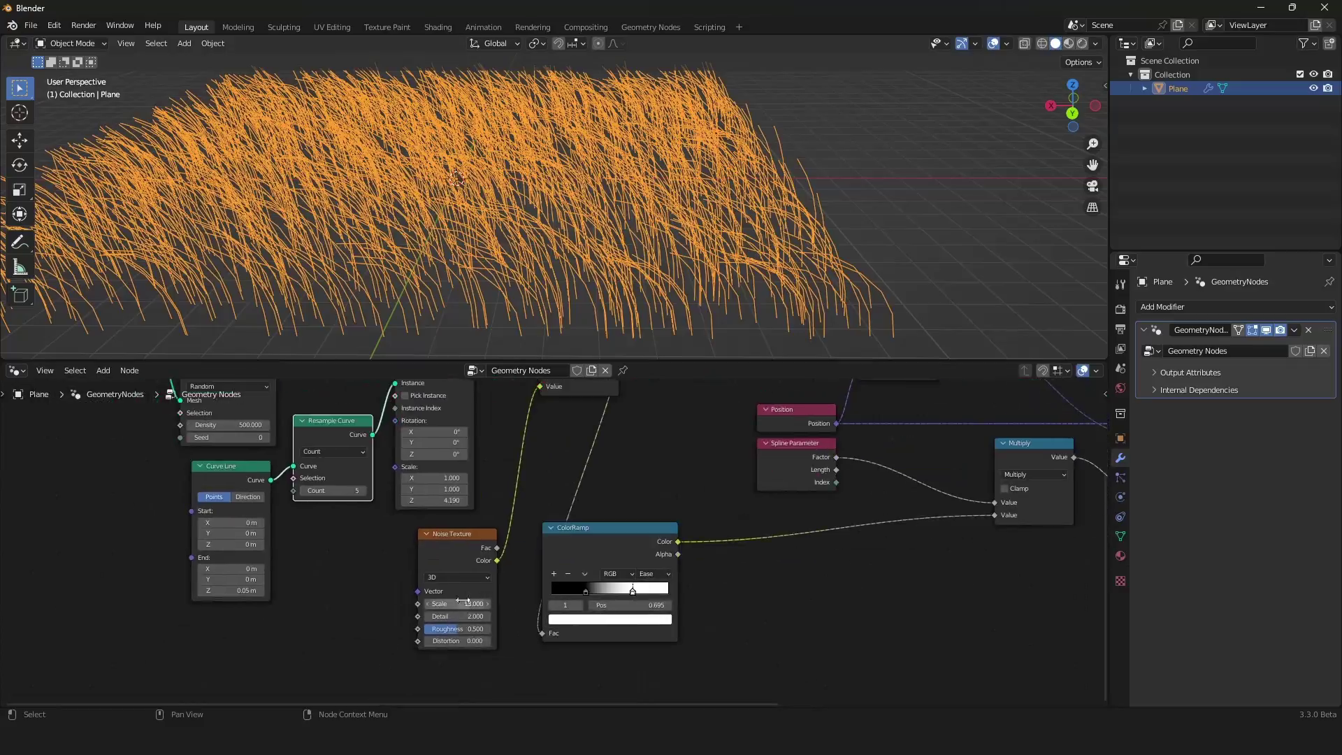
pyautogui.keyDown('shift'); pyautogui.moveTo(460, 603); pyautogui.dragTo(177, 603); pyautogui.keyUp('shift')
pyautogui.moveTo(570, 584); pyautogui.dragTo(589, 593)
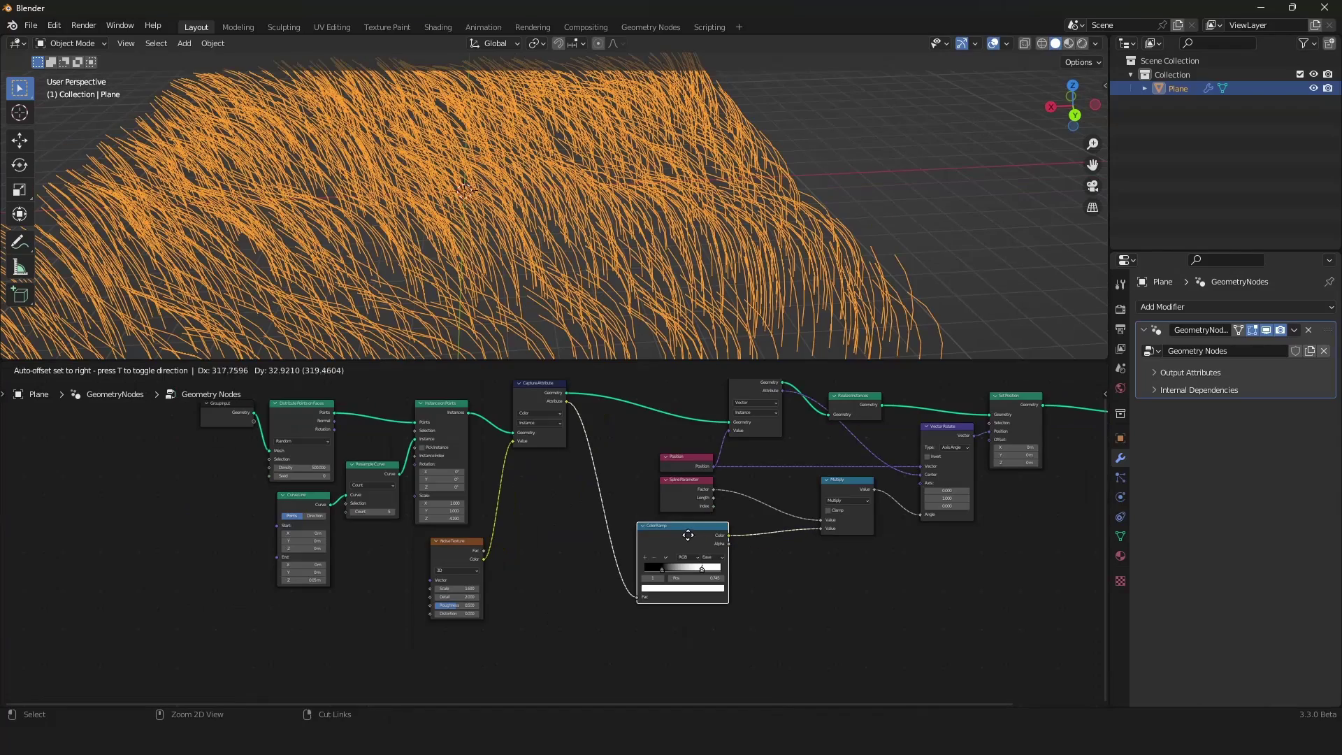
# Place the ColorRamp below Spline Parameter and move the Noise Texture lower, away from the nodes above it
pyautogui.moveTo(689, 535); pyautogui.dragTo(695, 531)
pyautogui.click(473, 549)
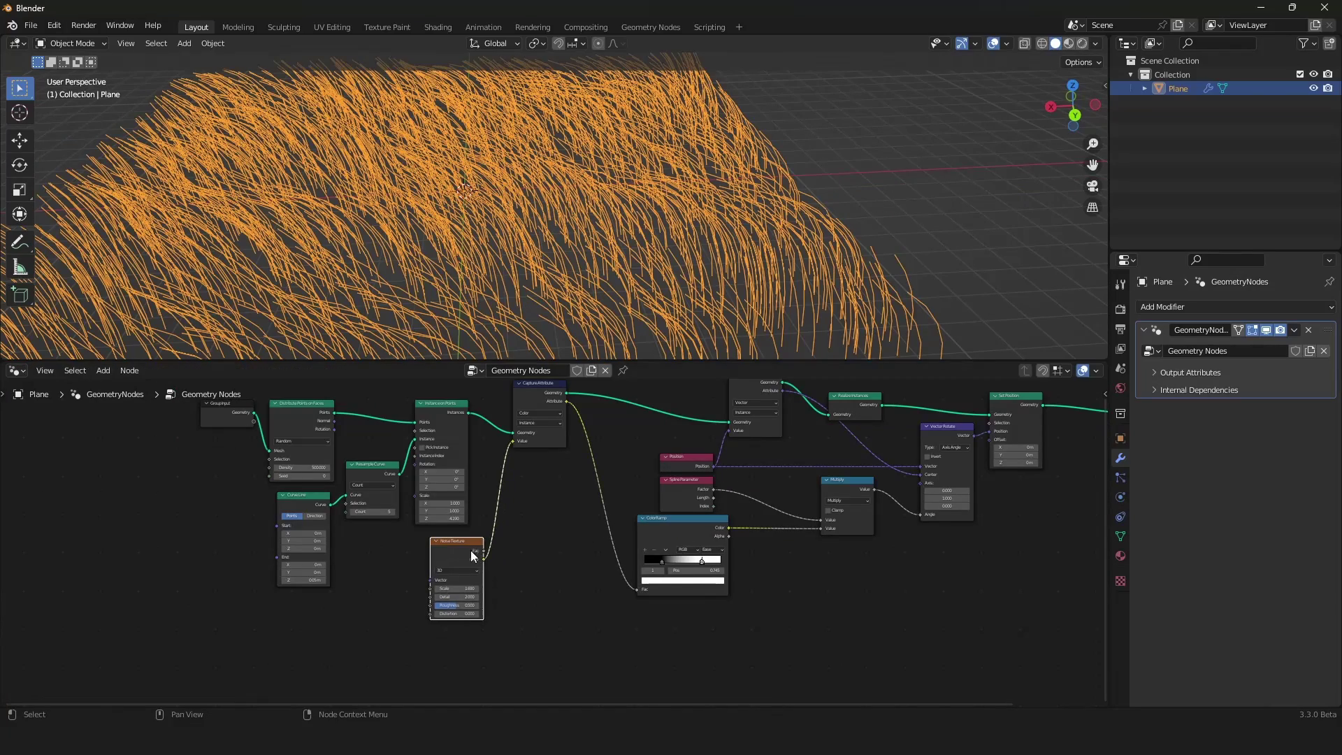
pyautogui.scroll(-6, 494, 554)
pyautogui.scroll(6, 488, 556)
pyautogui.moveTo(510, 554); pyautogui.dragTo(705, 489, button='middle')
pyautogui.scroll(2, 488, 556)
pyautogui.moveTo(637, 467)
pyautogui.mouseDown()
pyautogui.moveTo(644, 480)
pyautogui.moveTo(624, 473)
pyautogui.mouseUp()
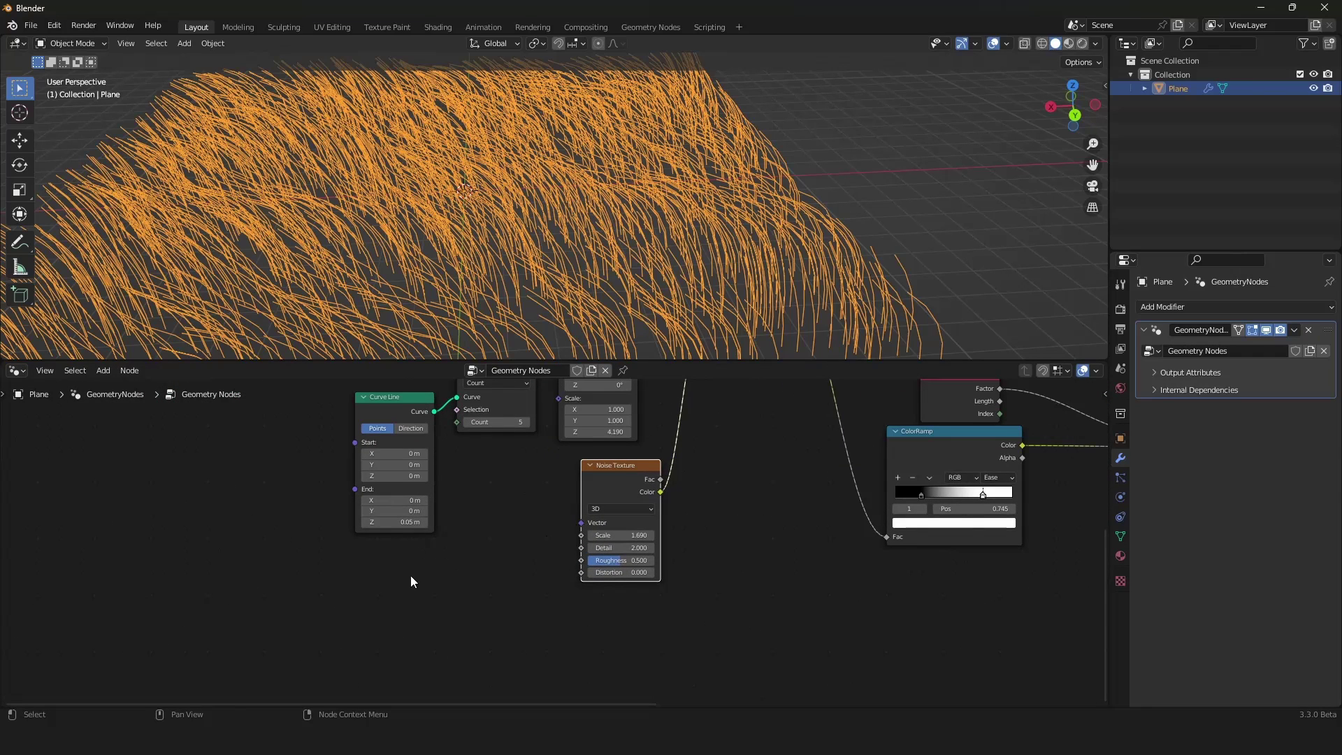
pyautogui.moveTo(411, 581); pyautogui.dragTo(439, 577, button='middle')
pyautogui.moveTo(621, 487); pyautogui.dragTo(621, 550)
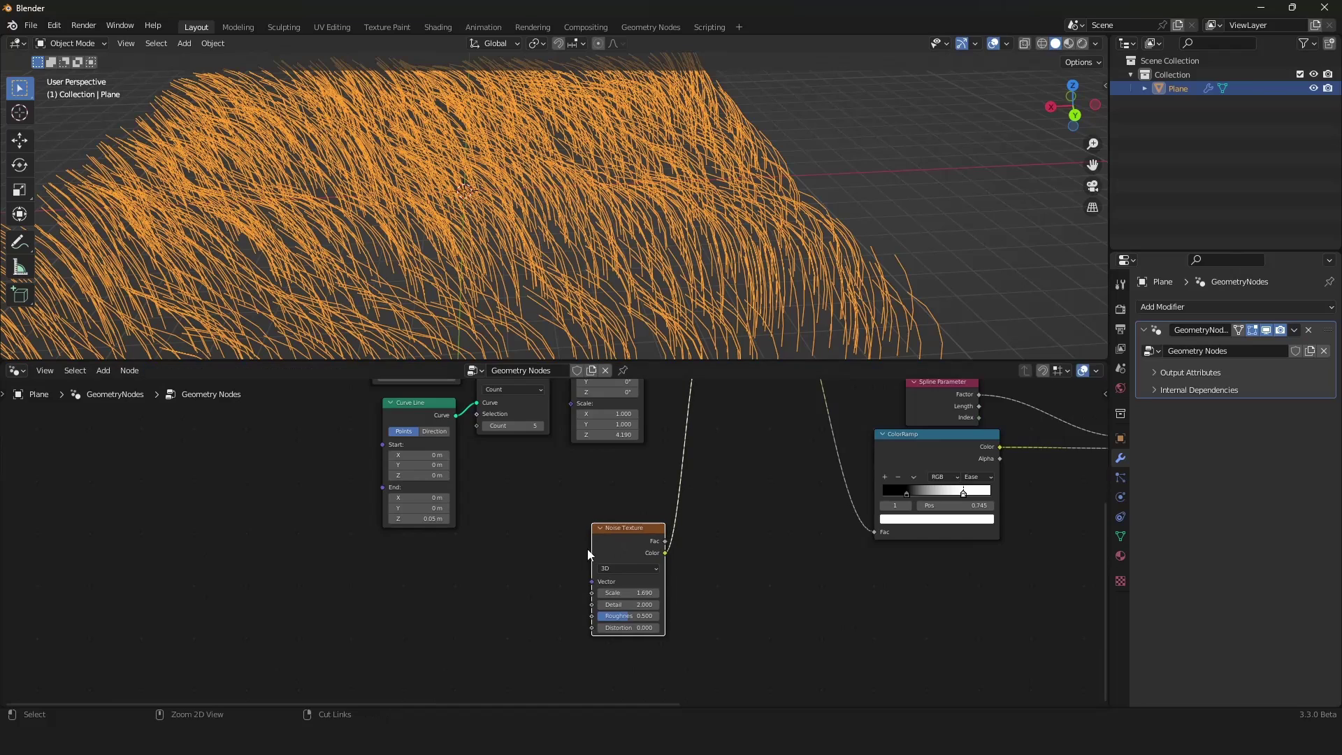
# Add a Position node beside the Noise Texture and connect it to the texture's Vector input
pyautogui.moveTo(569, 553); pyautogui.dragTo(605, 480, button='middle')
pyautogui.scroll(4, 605, 480)
pyautogui.moveTo(432, 468); pyautogui.dragTo(425, 528, button='middle')
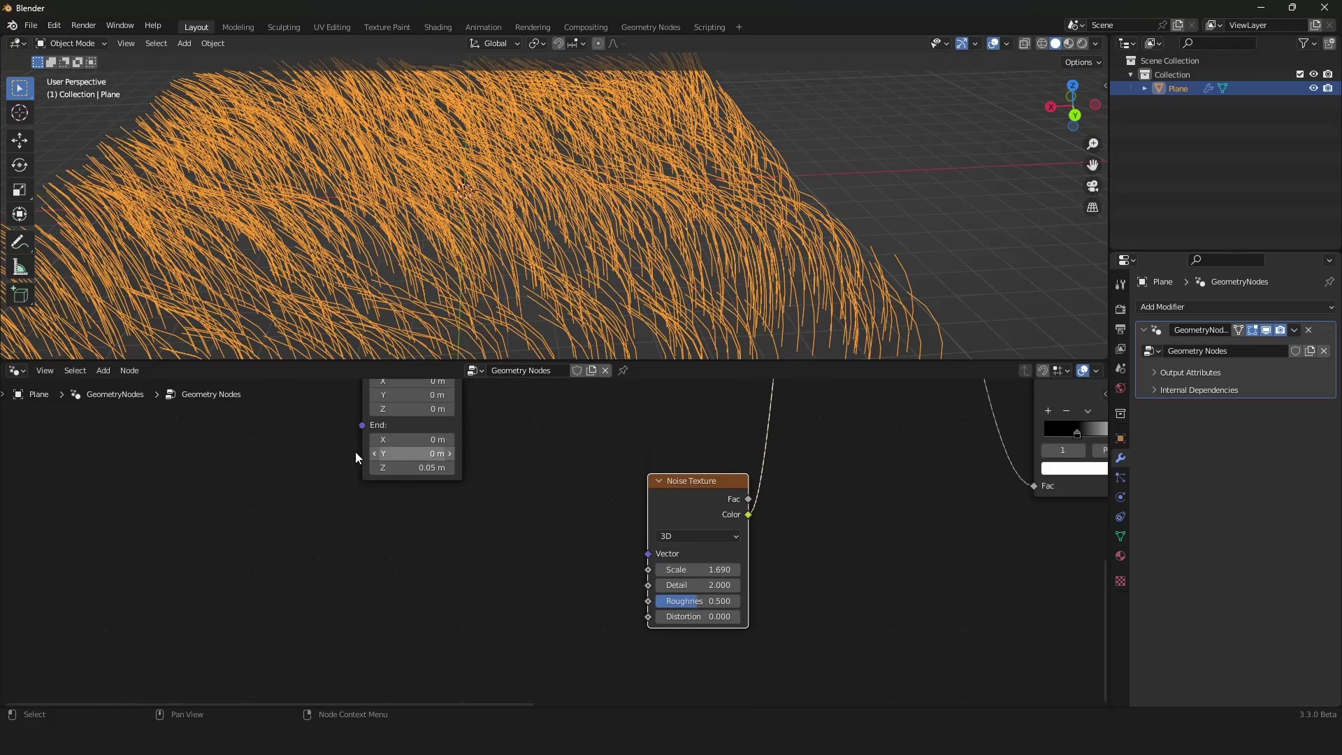
pyautogui.hotkey('shift', 'a')
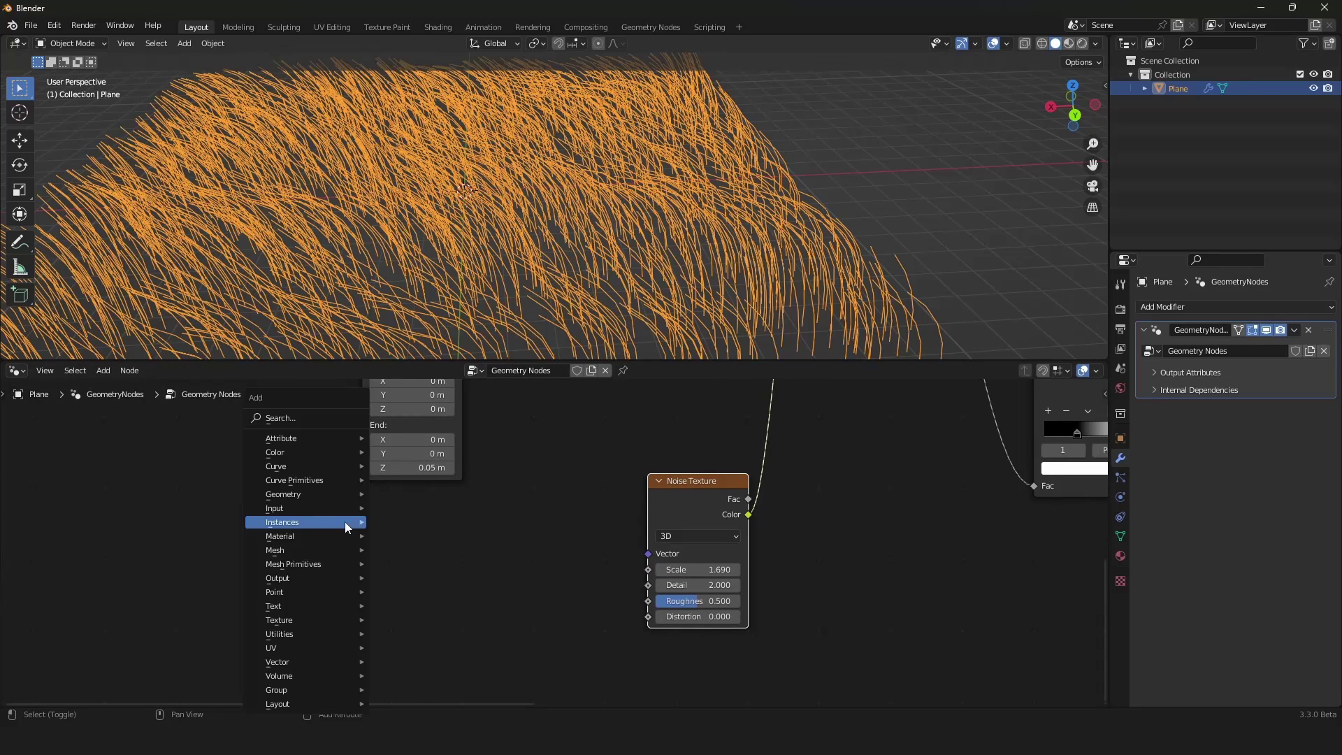
pyautogui.moveTo(345, 522)
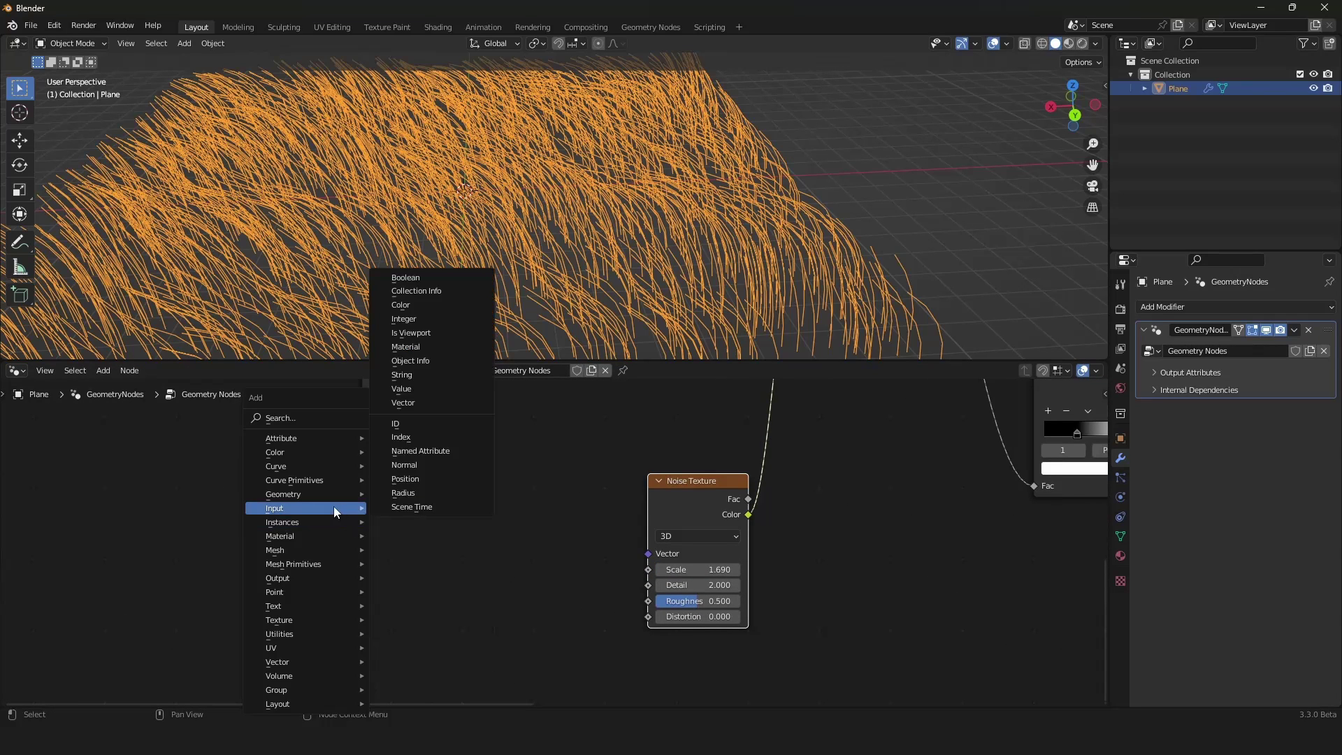
pyautogui.click(420, 480)
pyautogui.moveTo(365, 540); pyautogui.dragTo(647, 553)
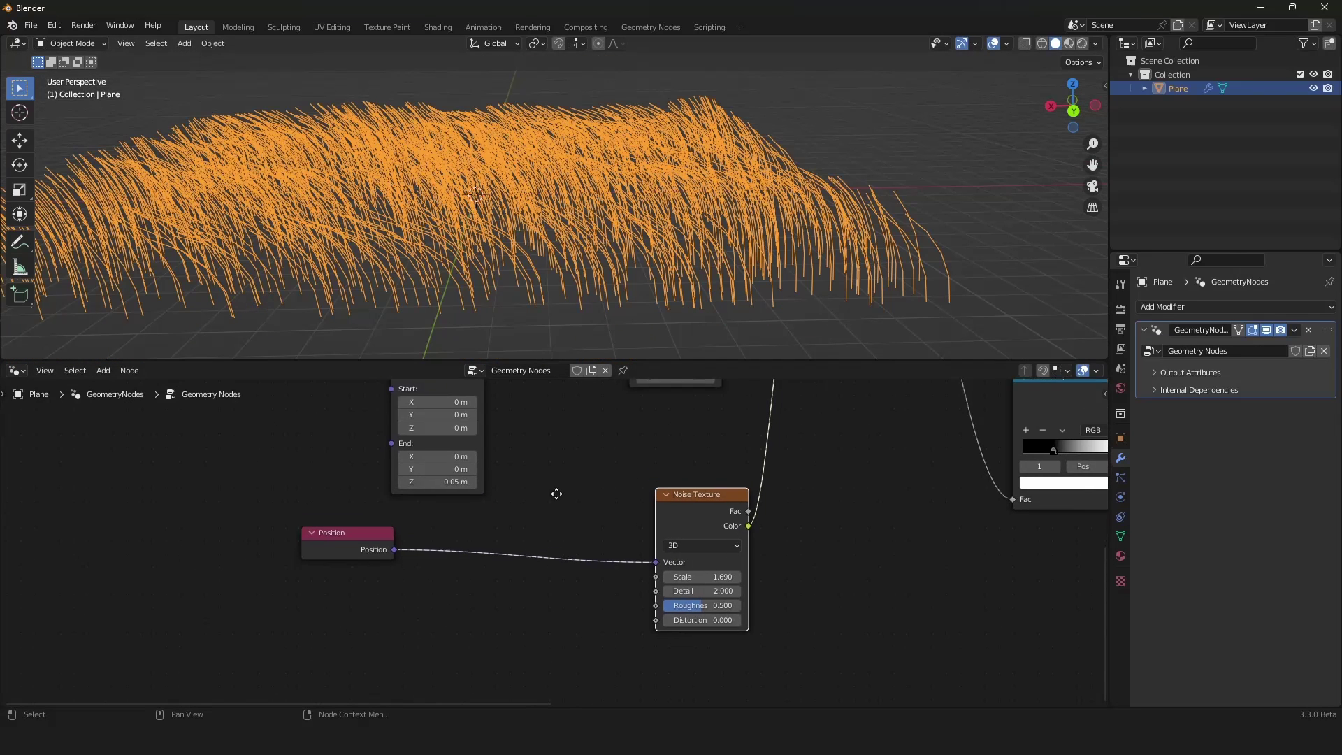
# Add a Vector Math node set to Add on the link between Position and the Noise Texture
pyautogui.scroll(2, 557, 493)
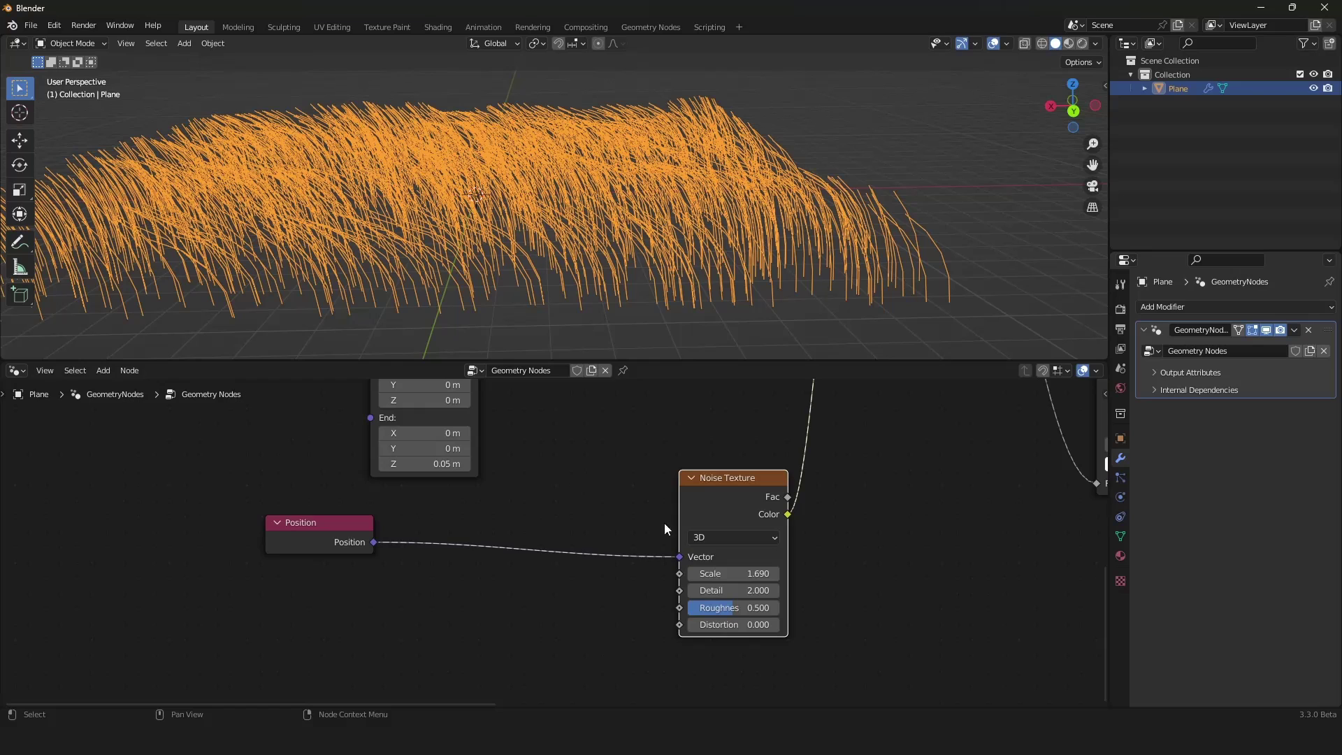
pyautogui.scroll(-1, 590, 489)
pyautogui.scroll(2, 590, 454)
pyautogui.hotkey('shift', 'a')
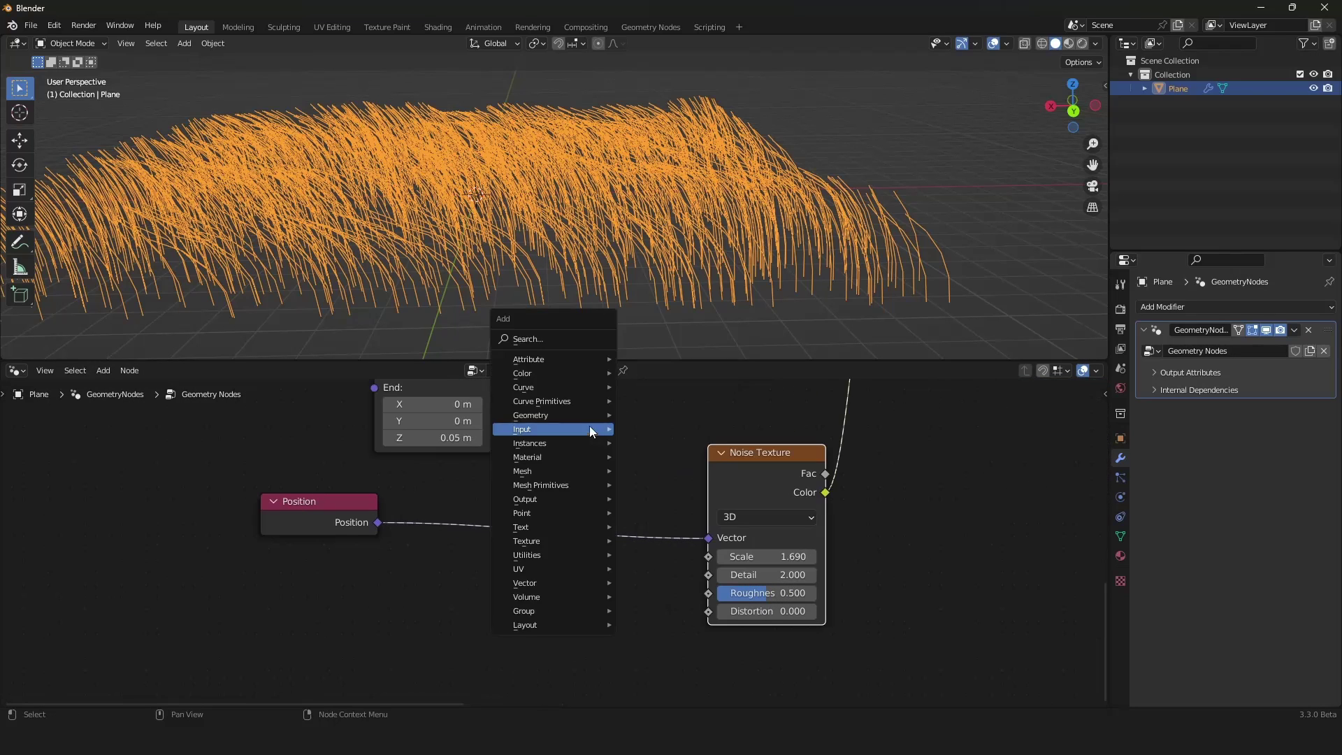
pyautogui.click(573, 341)
pyautogui.write('vect')
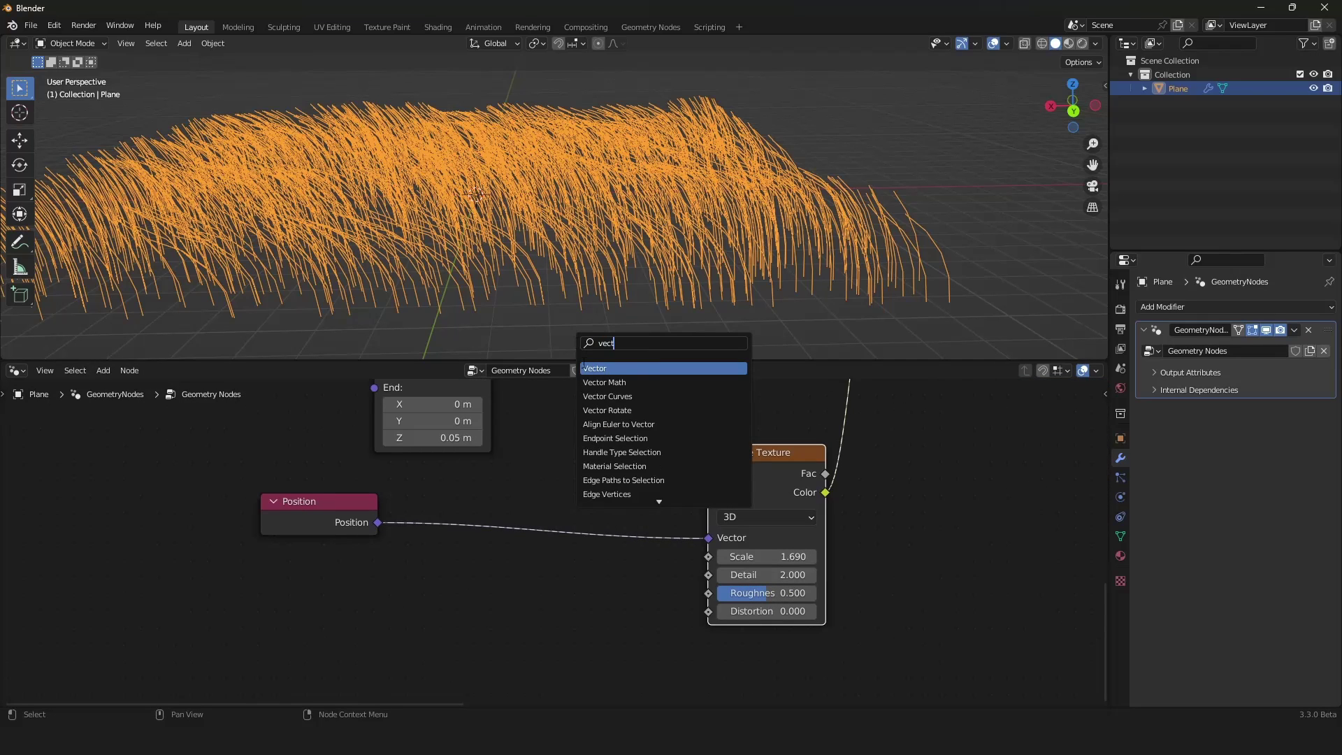
pyautogui.click(589, 383)
pyautogui.click(526, 515)
# Try shifting the noise through the Add node's vector components while viewing the whole field from above
pyautogui.moveTo(559, 618); pyautogui.dragTo(512, 619)
pyautogui.rightClick(559, 618)
pyautogui.scroll(-4, 569, 293)
pyautogui.moveTo(587, 210); pyautogui.dragTo(646, 290, button='middle')
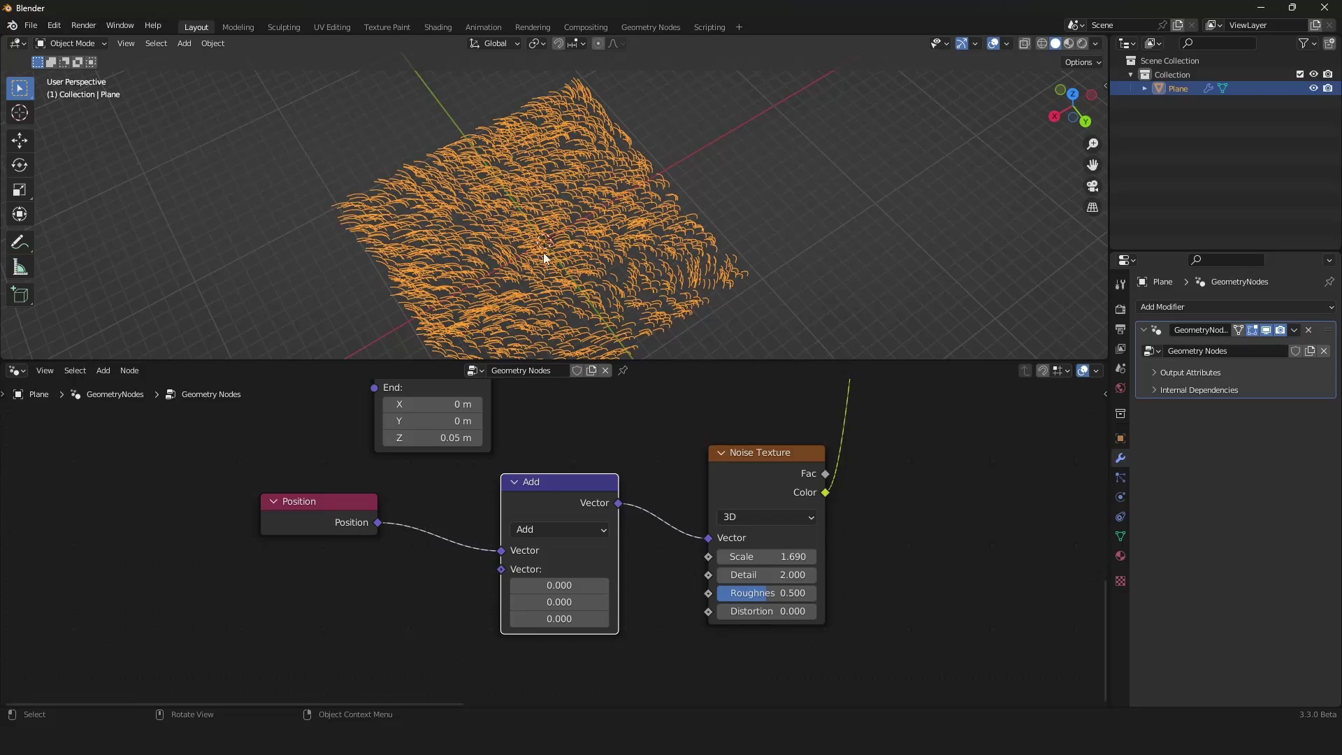
pyautogui.keyDown('shift'); pyautogui.moveTo(545, 602); pyautogui.dragTo(514, 585); pyautogui.keyUp('shift')
pyautogui.rightClick(545, 602)
pyautogui.rightClick(545, 585)
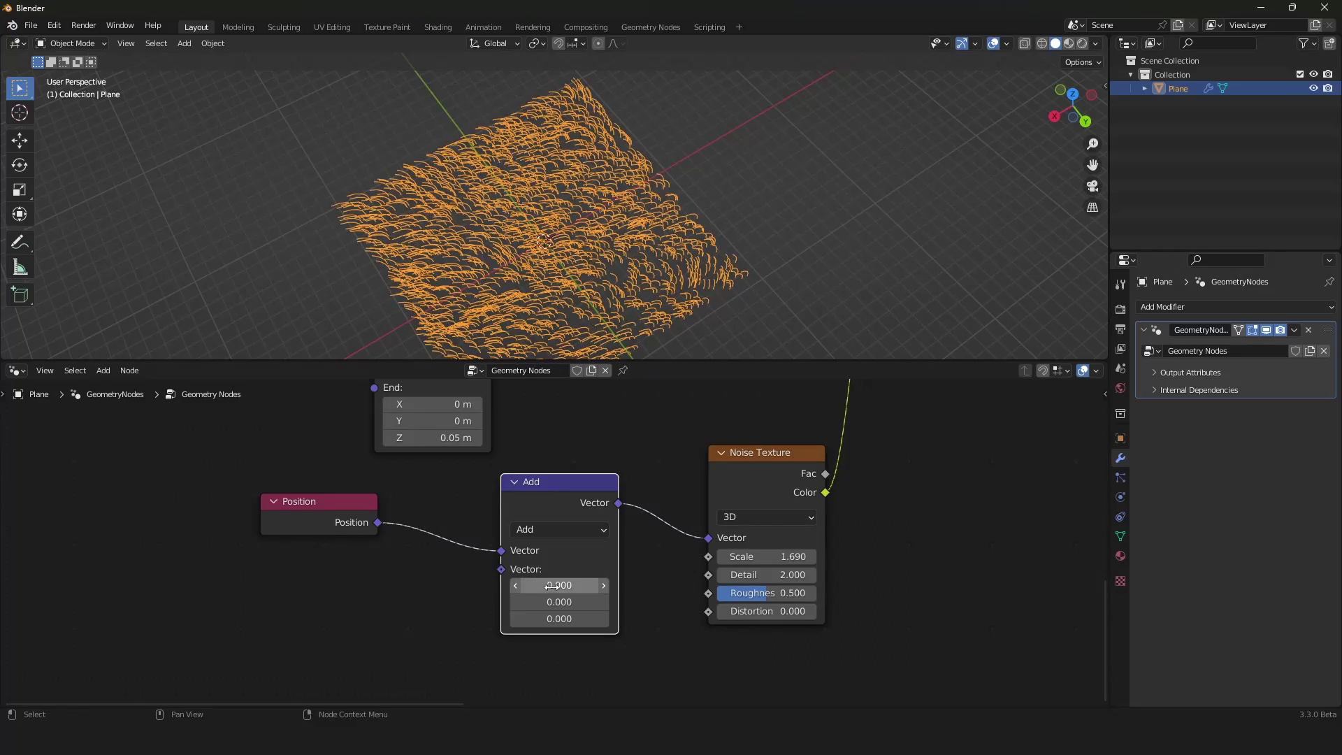
# Add a Scene Time node below and beside the new Position node
pyautogui.scroll(-8, 521, 517)
pyautogui.moveTo(522, 517); pyautogui.dragTo(560, 455, button='middle')
pyautogui.scroll(4, 559, 455)
pyautogui.hotkey('shift', 'a')
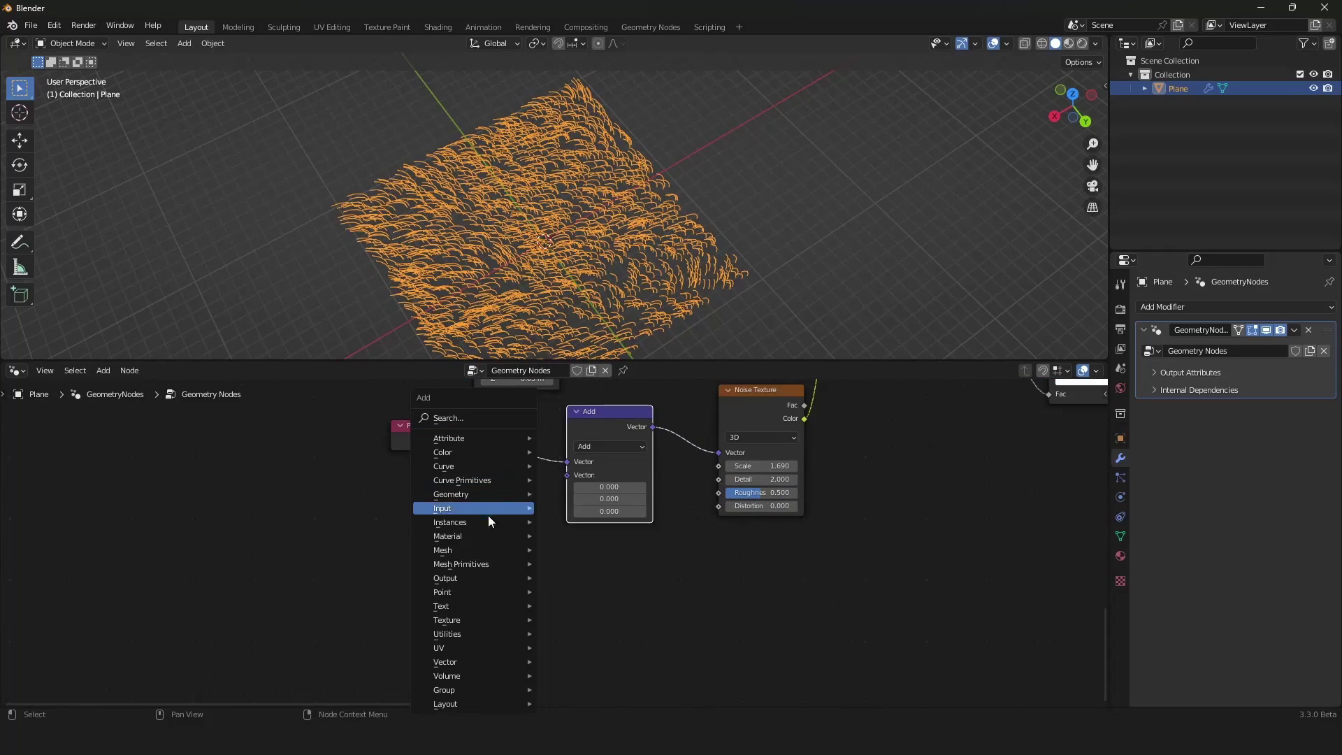
pyautogui.moveTo(476, 509)
pyautogui.click(595, 506)
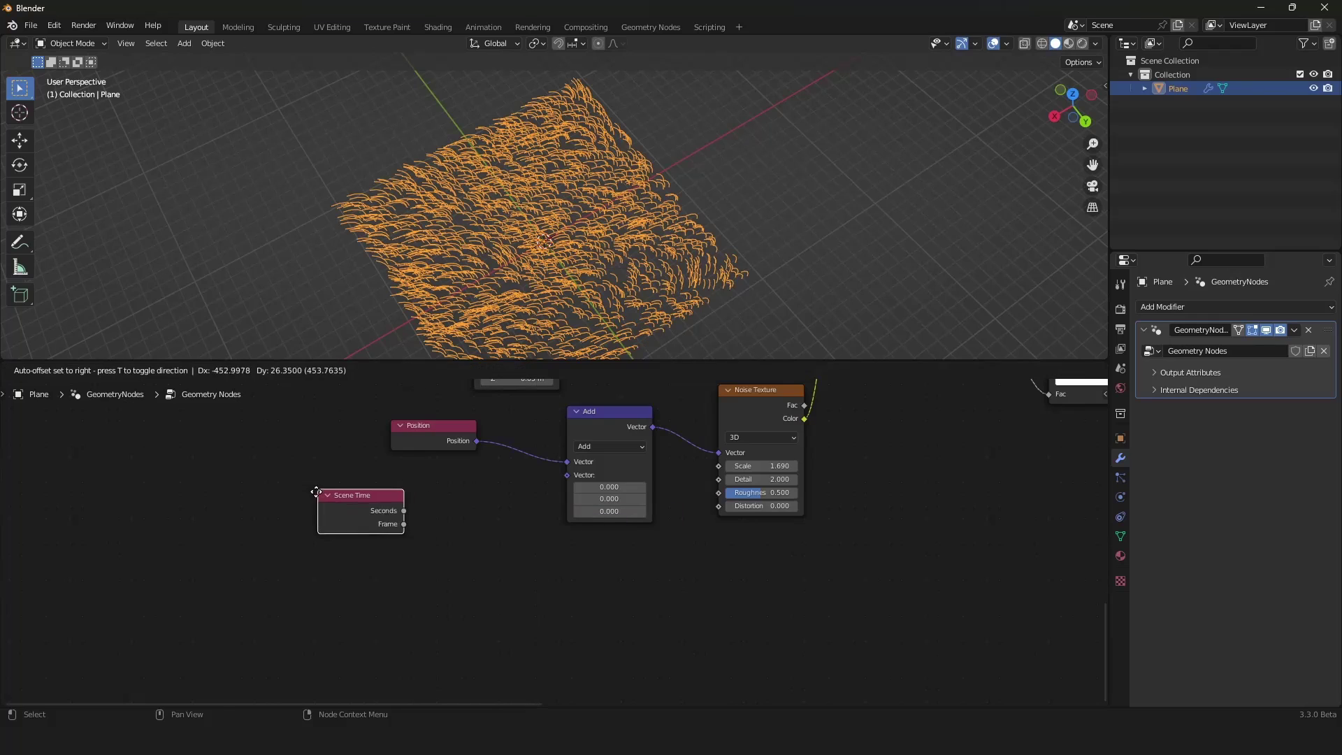
pyautogui.click(297, 490)
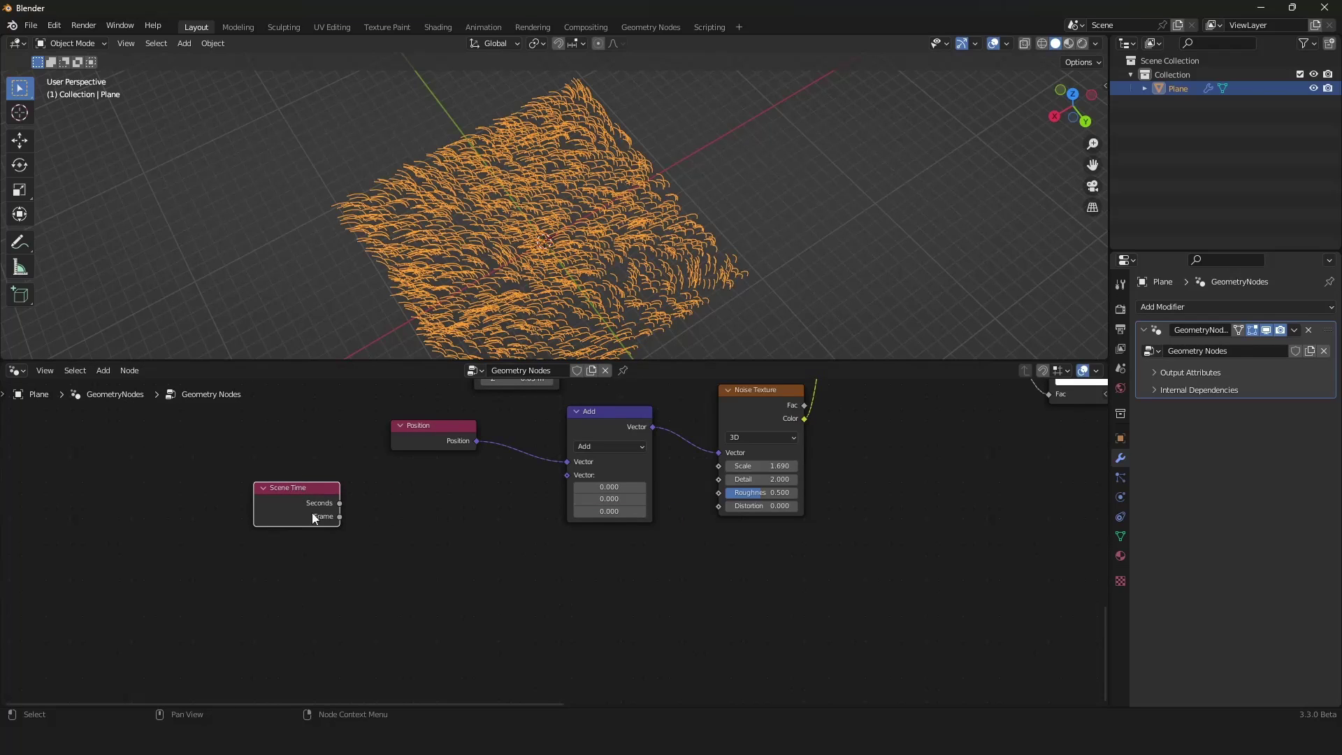
pyautogui.scroll(1, 355, 502)
pyautogui.moveTo(322, 514); pyautogui.dragTo(392, 512)
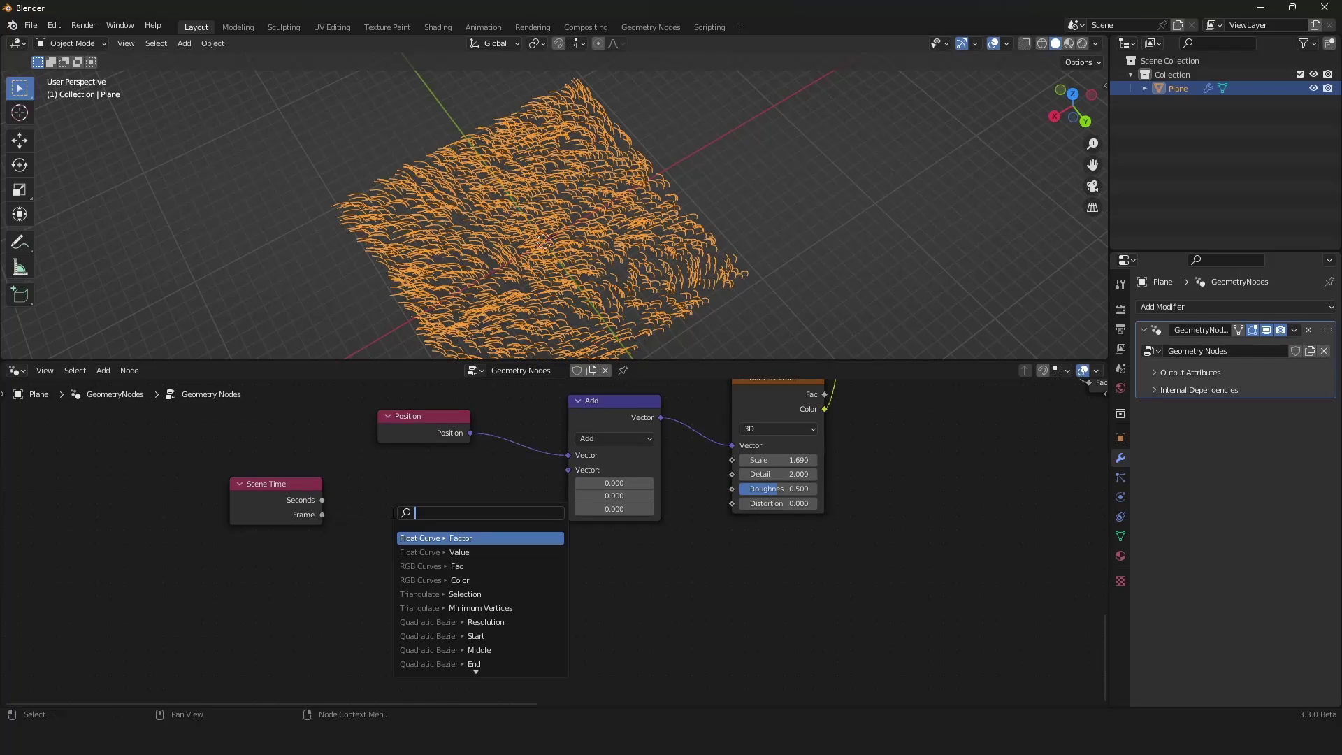
pyautogui.moveTo(259, 511); pyautogui.dragTo(275, 476)
pyautogui.rightClick(275, 482)
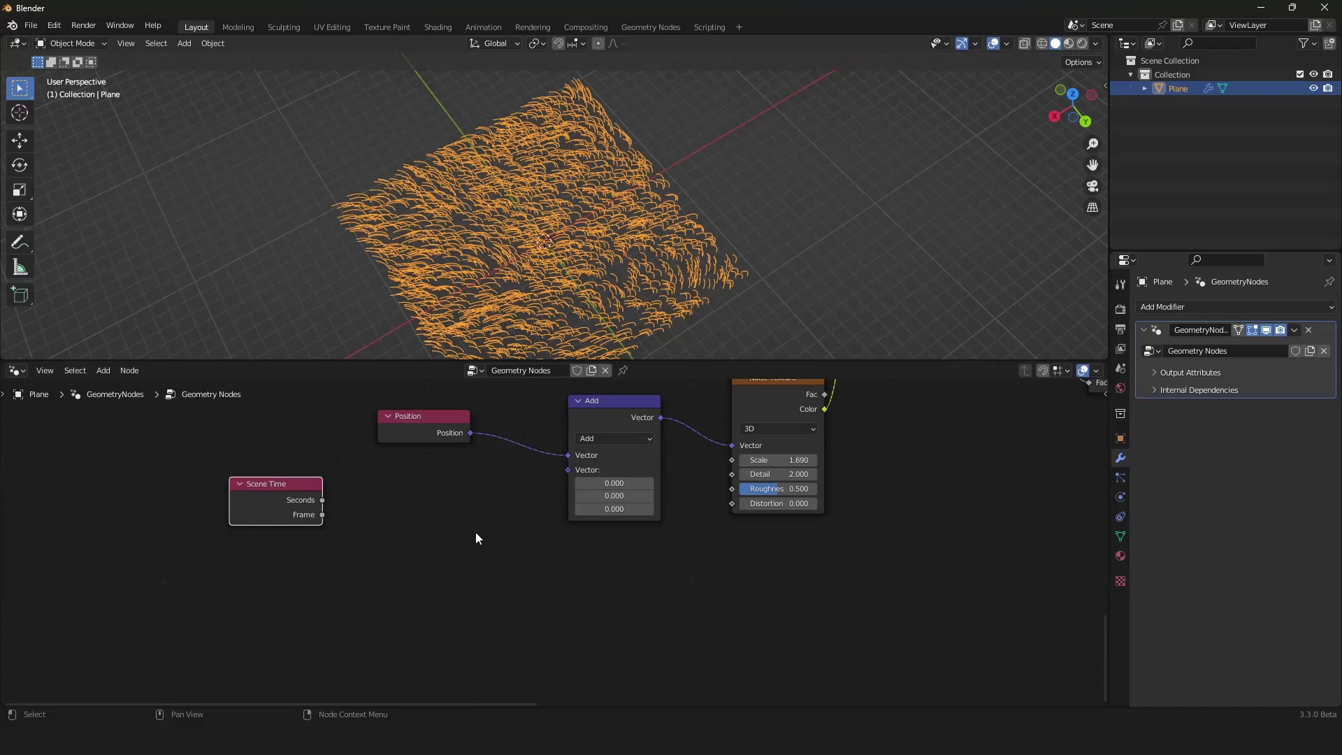
# Add a Combine XYZ node next to Scene Time and connect its Vector to the Add node's second Vector input
pyautogui.scroll(-4, 482, 532)
pyautogui.moveTo(487, 532); pyautogui.dragTo(524, 536, button='middle')
pyautogui.scroll(2, 528, 517)
pyautogui.hotkey('shift', 'a')
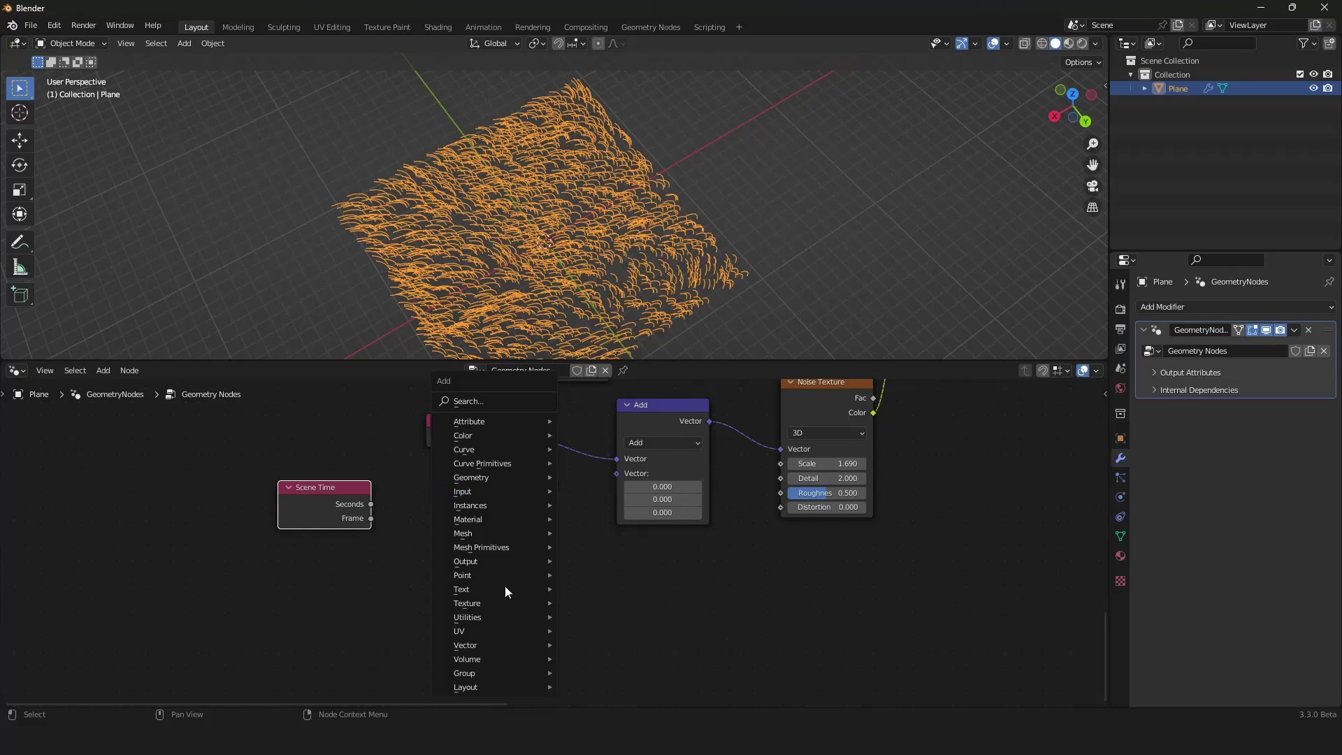
pyautogui.moveTo(501, 617)
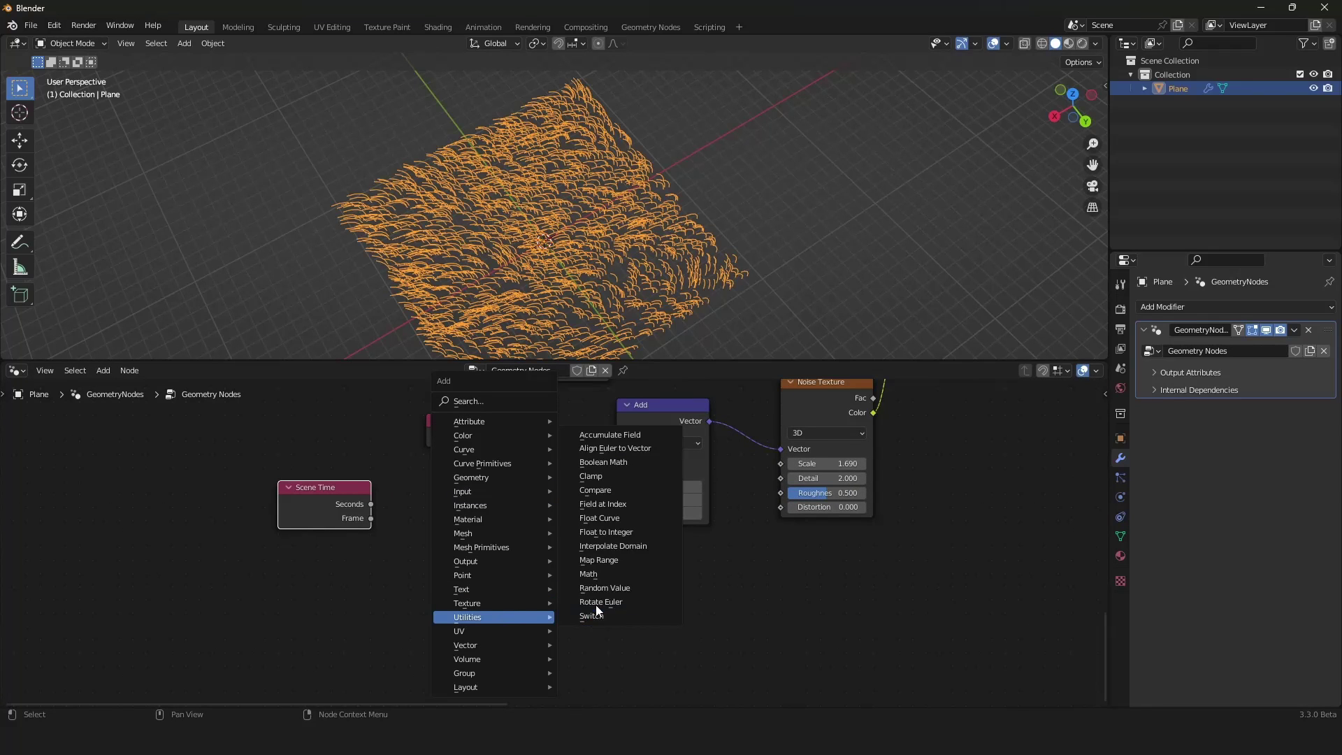
pyautogui.moveTo(482, 640)
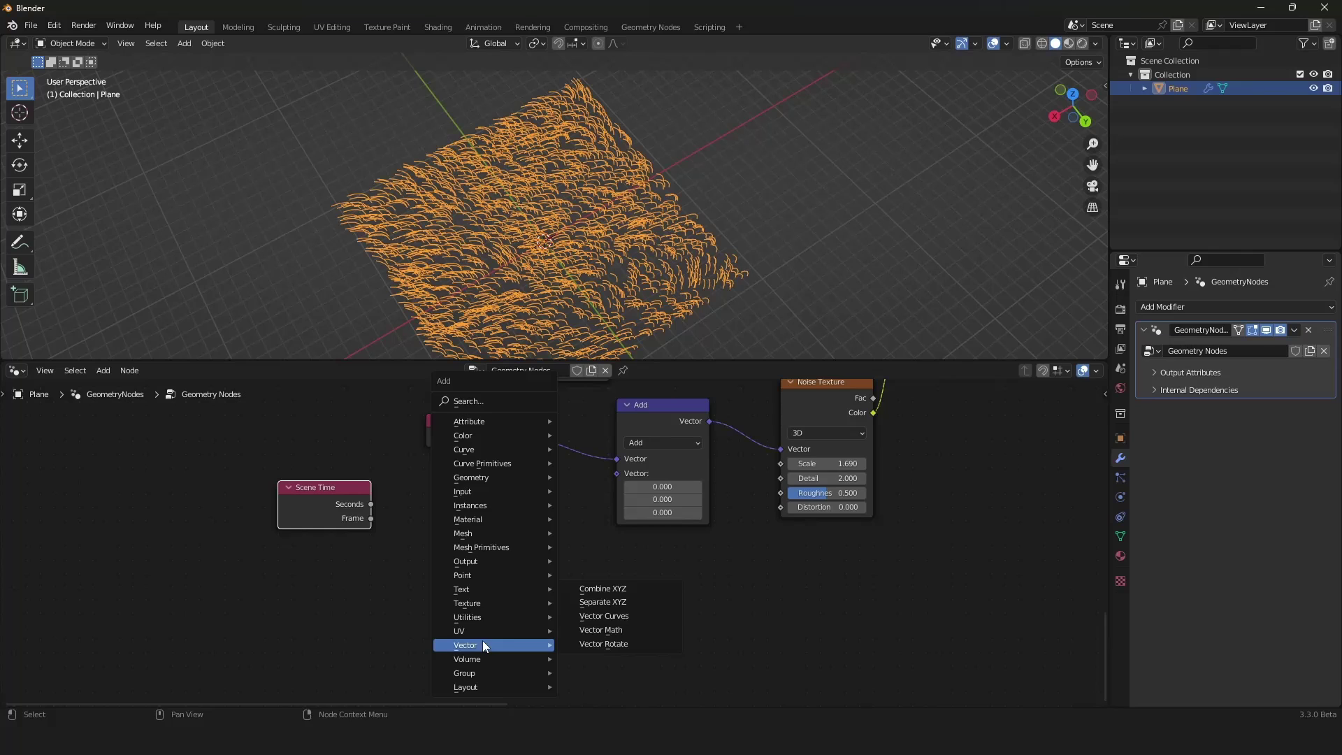
pyautogui.click(615, 588)
pyautogui.click(434, 464)
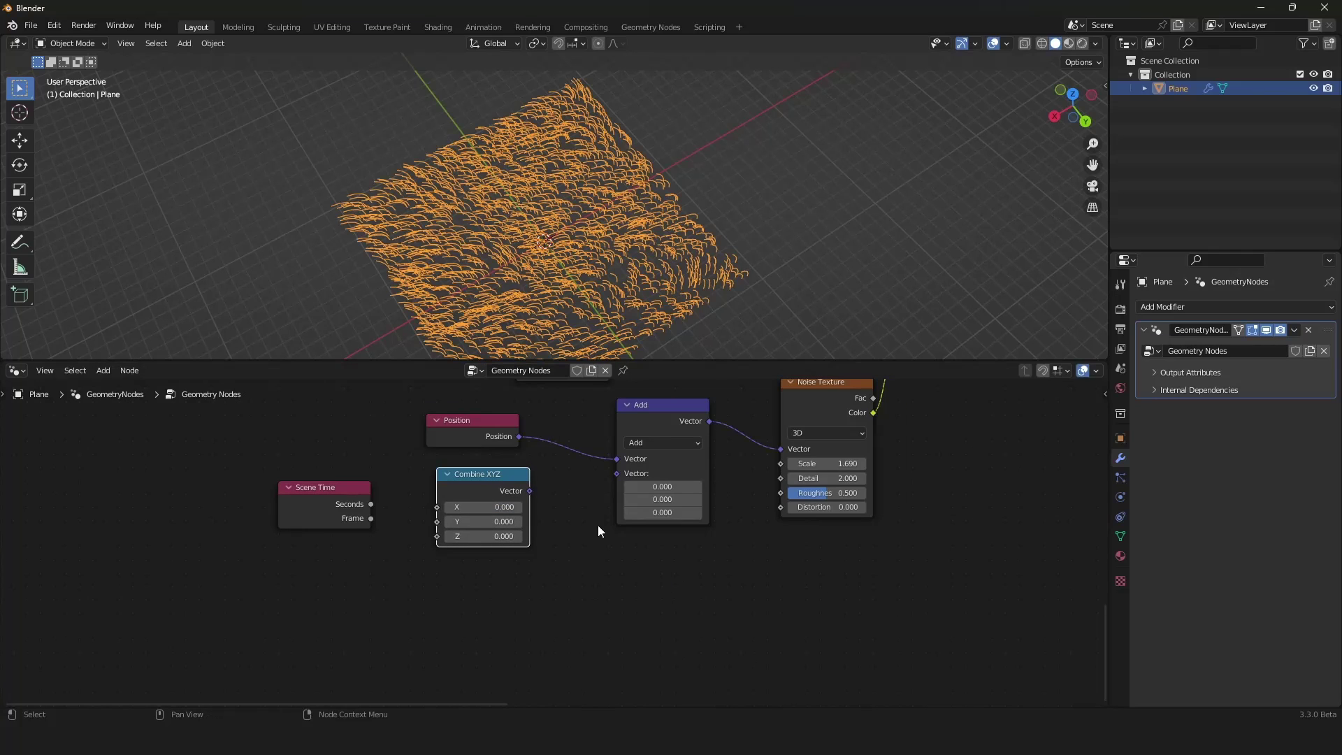
pyautogui.scroll(2, 597, 526)
pyautogui.moveTo(599, 497); pyautogui.dragTo(596, 514, button='middle')
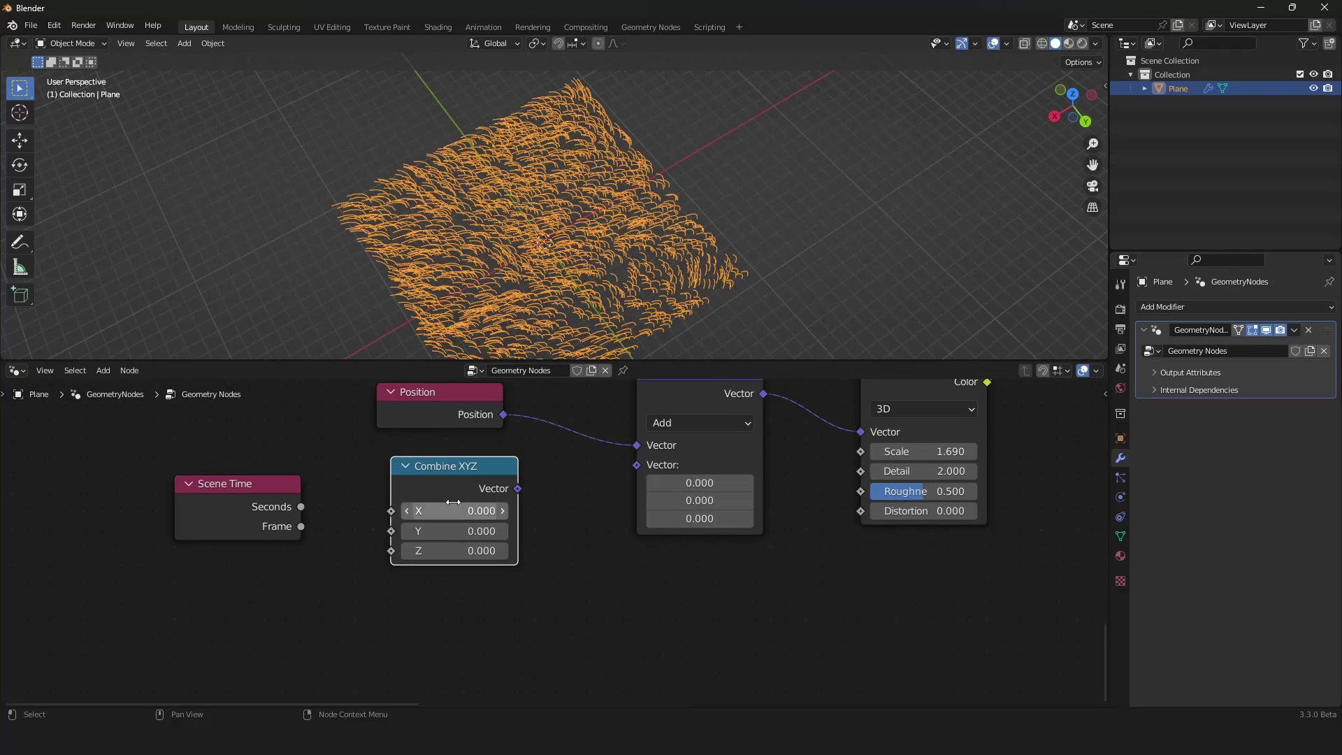
pyautogui.moveTo(517, 489); pyautogui.dragTo(636, 463)
# Connect Scene Time's Seconds output to the X input of Combine XYZ and play the animation to preview the moving grass
pyautogui.moveTo(377, 508); pyautogui.dragTo(410, 518, button='middle')
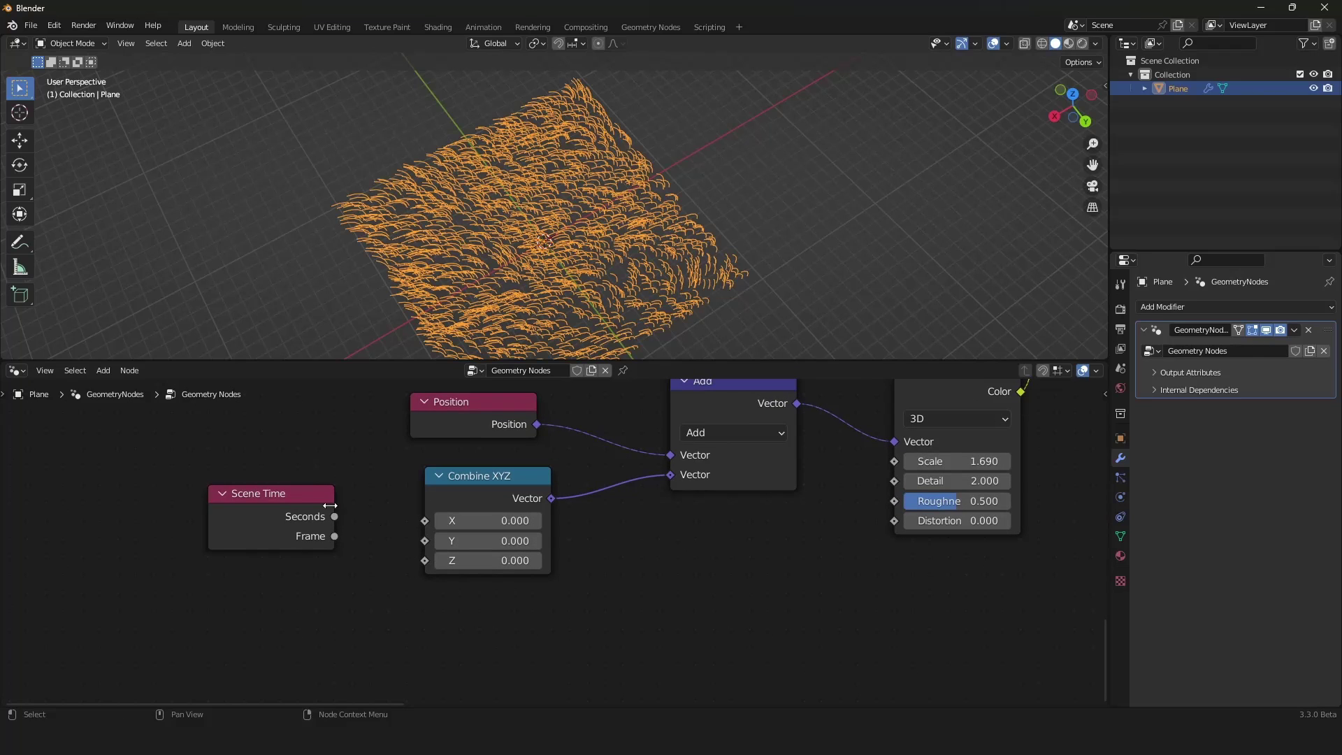
pyautogui.moveTo(334, 517); pyautogui.dragTo(397, 457)
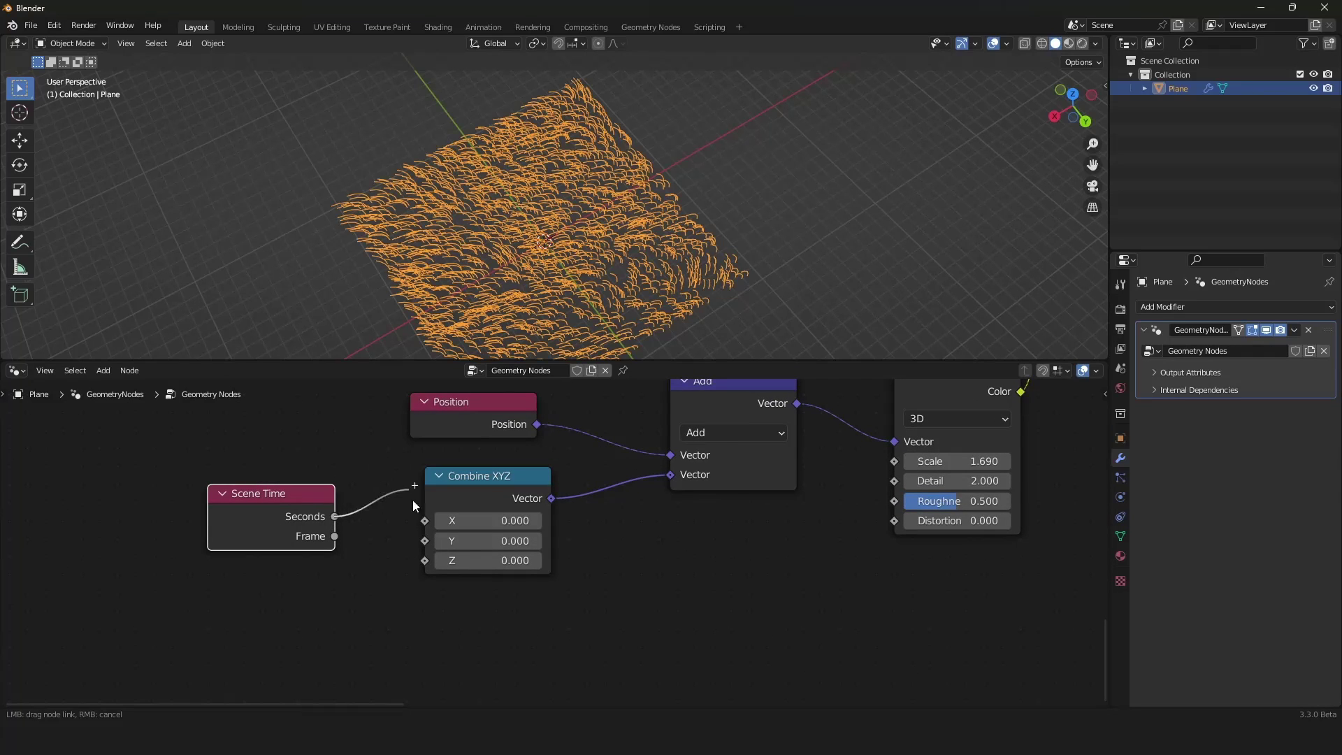
pyautogui.moveTo(429, 527); pyautogui.dragTo(429, 527)
pyautogui.press('space')
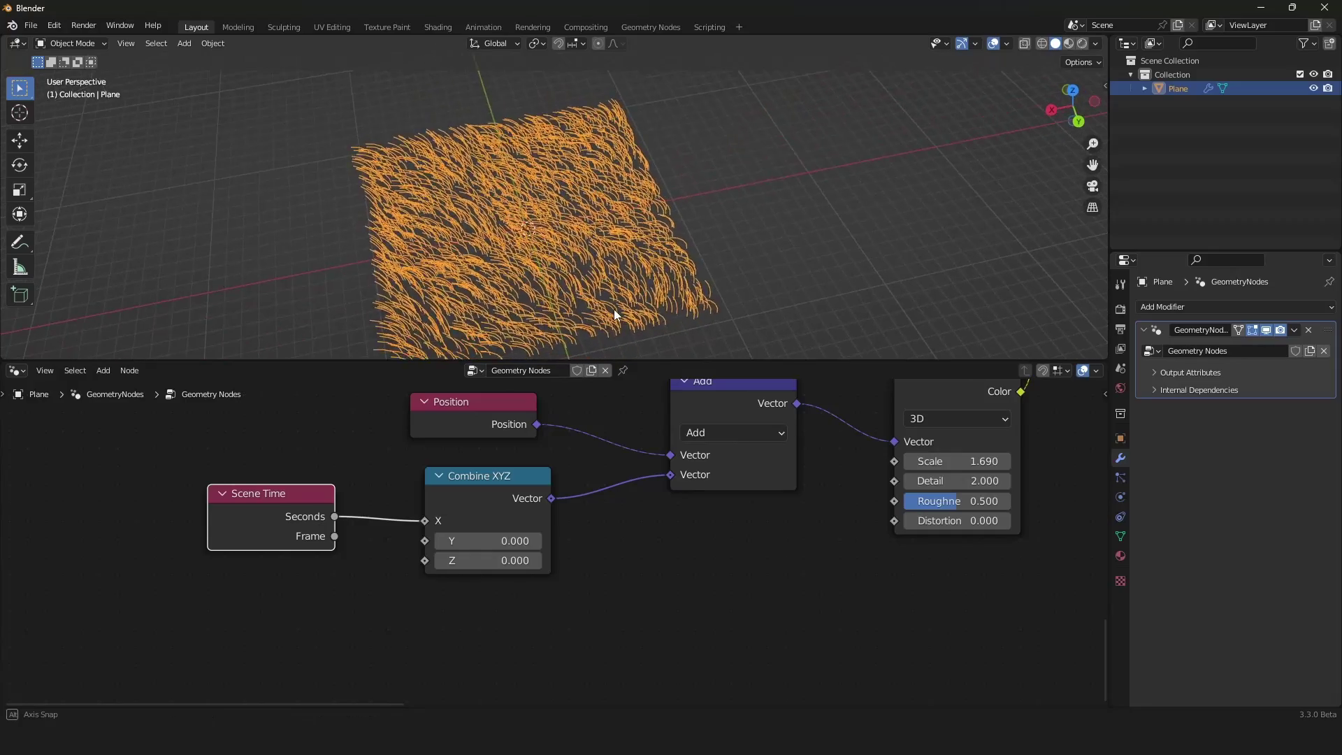
pyautogui.moveTo(613, 308); pyautogui.dragTo(592, 269, button='middle')
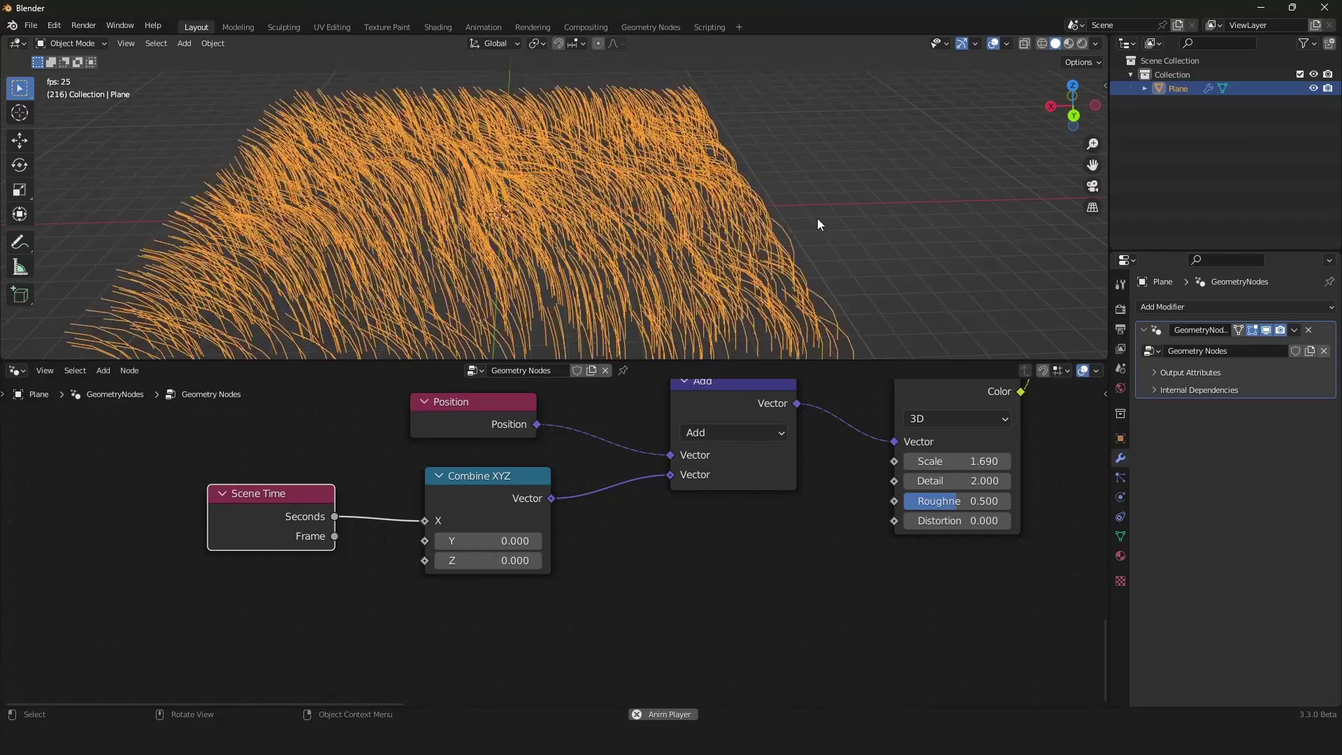
pyautogui.press('space')
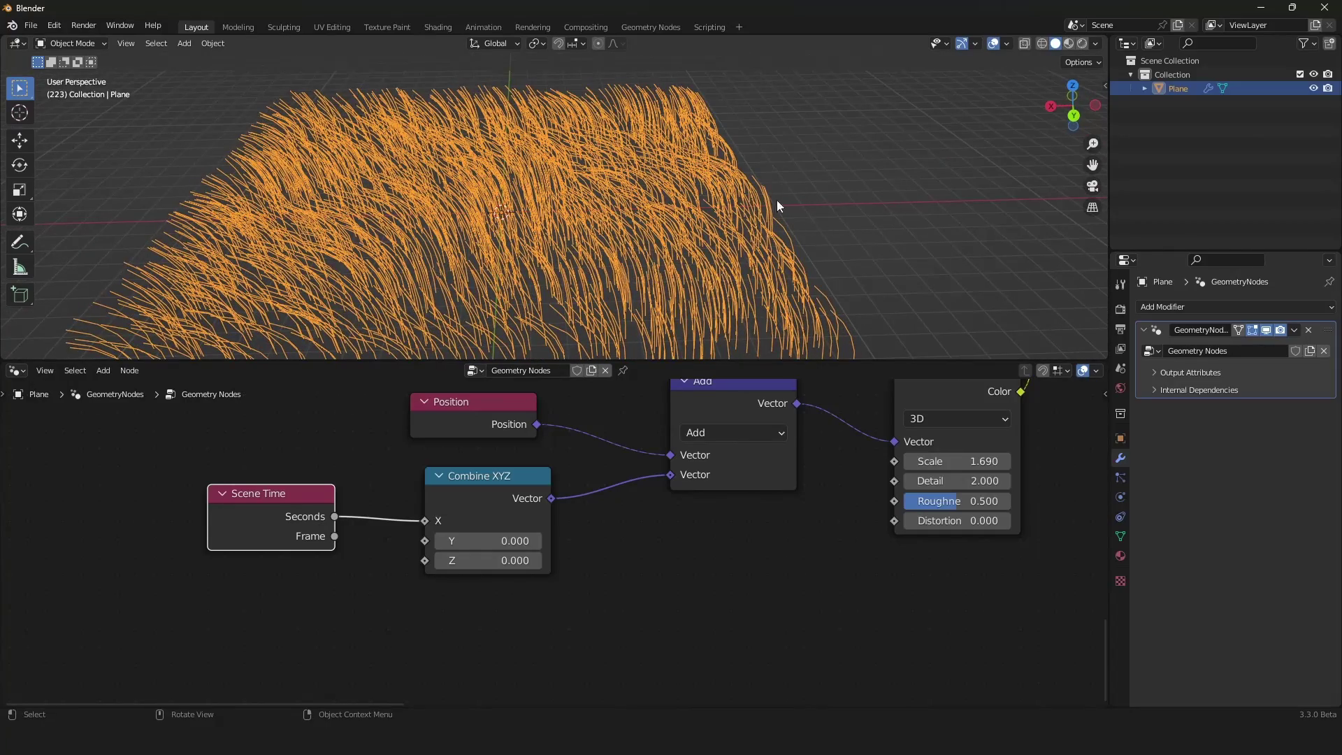
# Move Scene Time farther from Combine XYZ and insert a Math node on the link between them
pyautogui.scroll(-9, 353, 548)
pyautogui.moveTo(353, 548); pyautogui.dragTo(539, 566, button='middle')
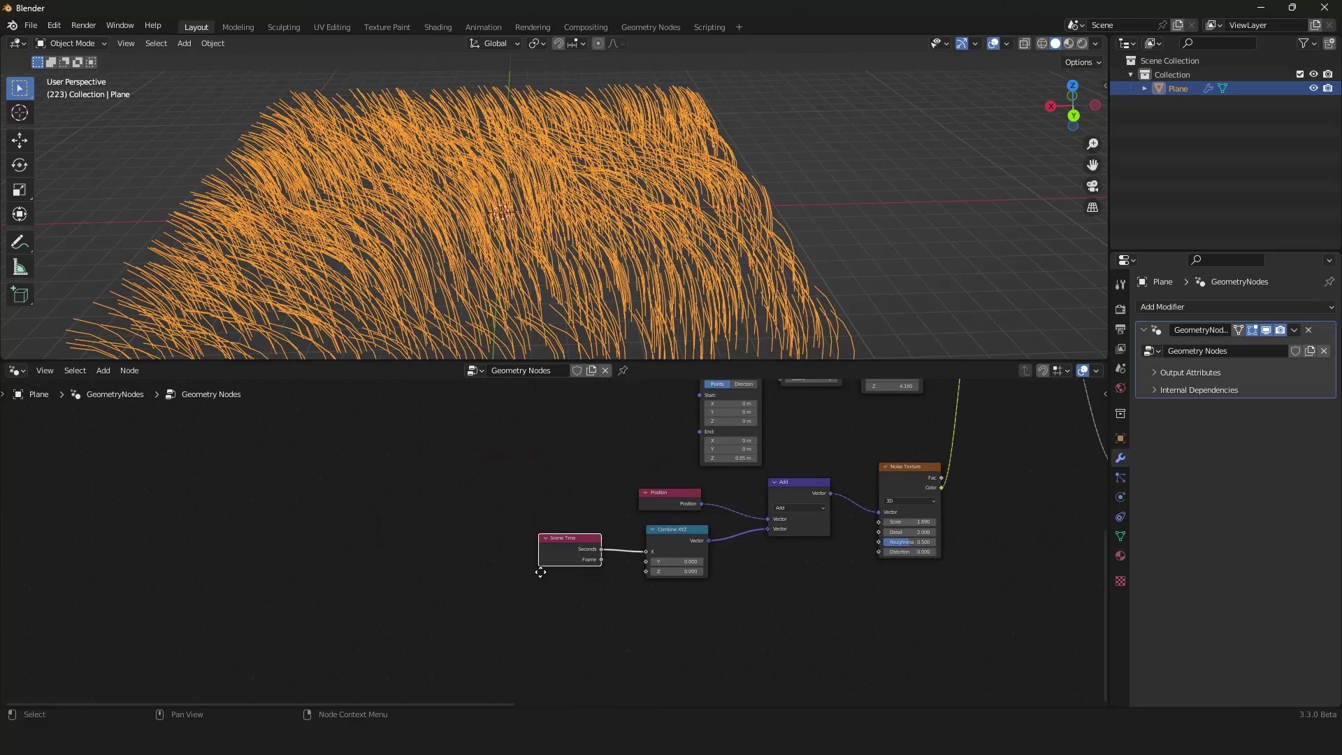
pyautogui.scroll(5, 549, 552)
pyautogui.moveTo(555, 543); pyautogui.dragTo(295, 534)
pyautogui.hotkey('shift', 'a')
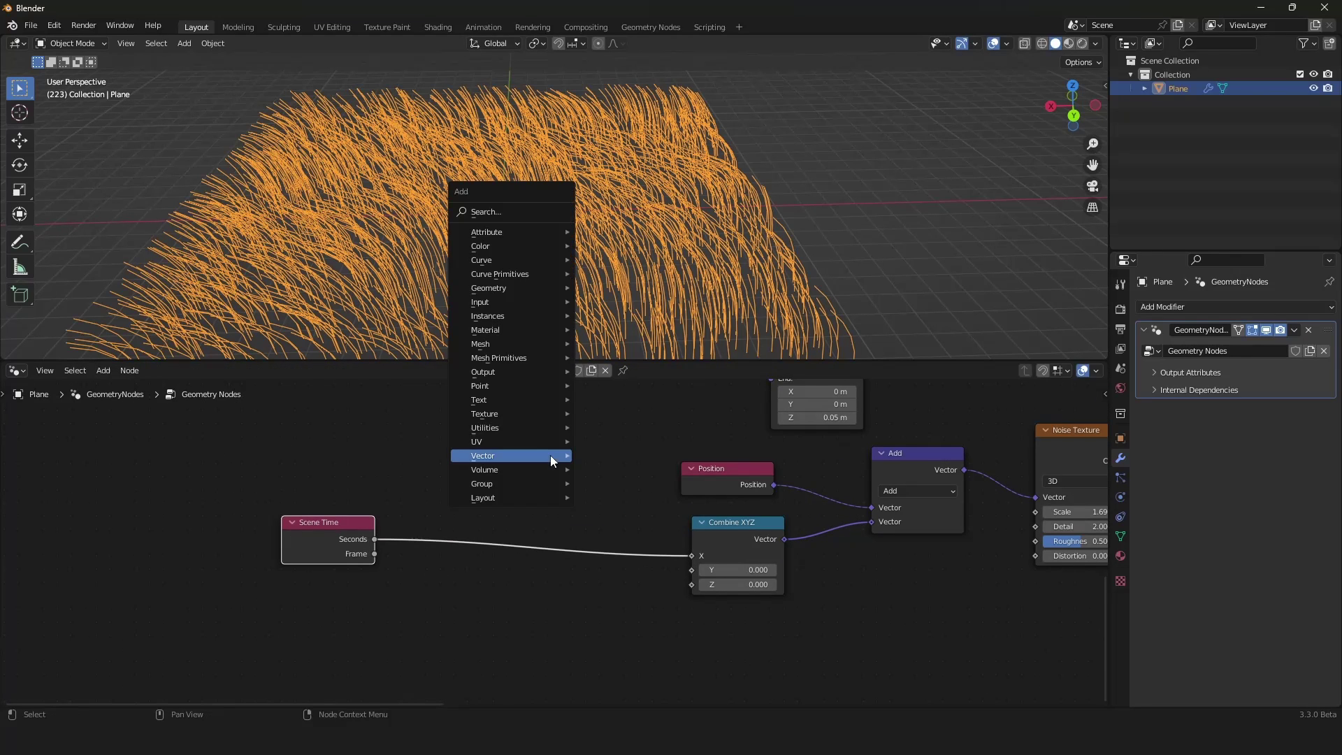
pyautogui.click(540, 214)
pyautogui.write('m')
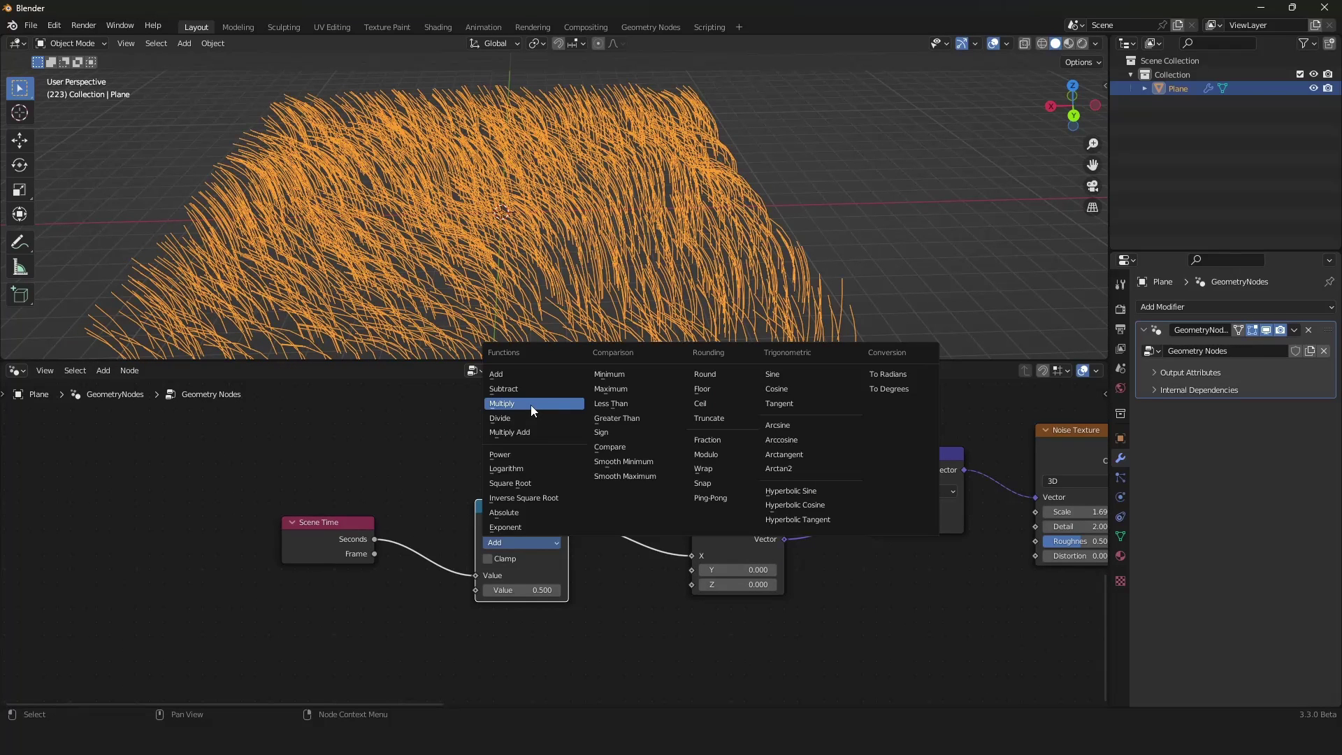
# Set the Math node to Multiply with a value of -1
pyautogui.click(530, 404)
pyautogui.click(549, 588)
pyautogui.write('-1')
pyautogui.press('Return')
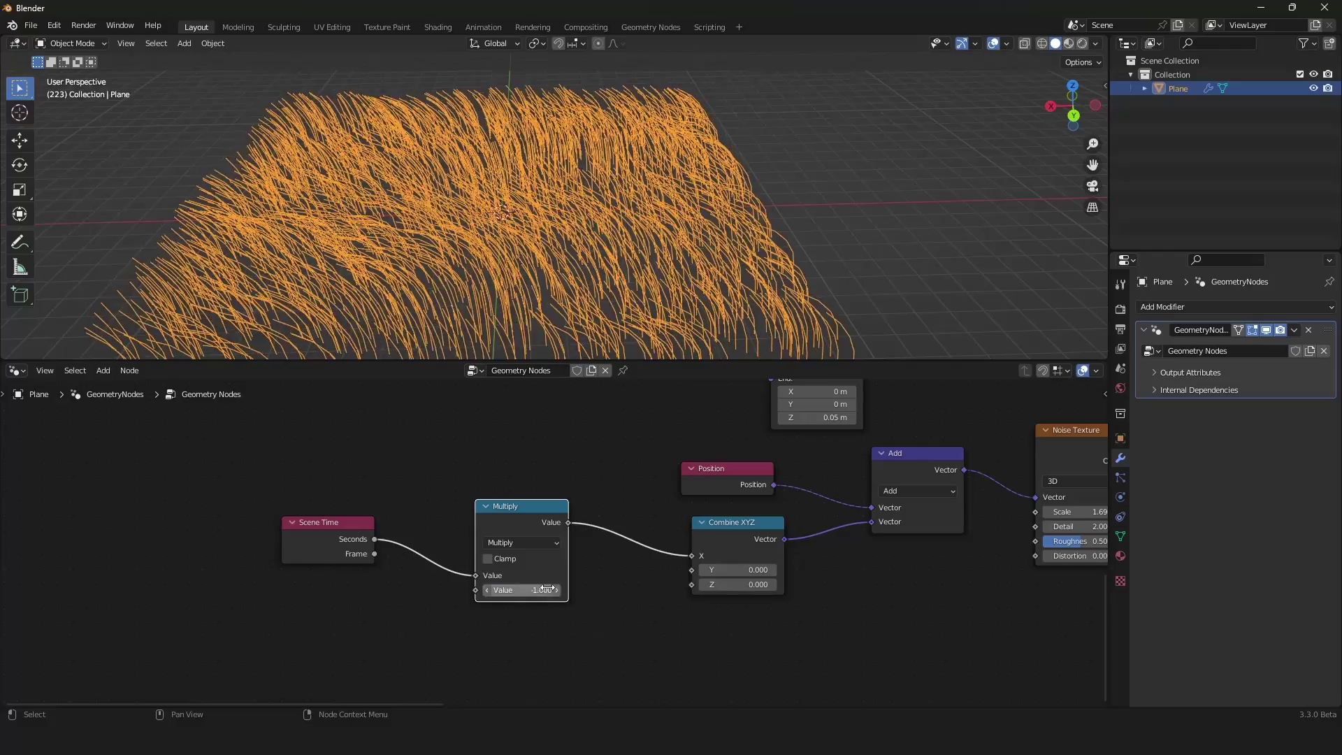
# Play the animation and examine the direction of the wind movement across the grass from several angles
pyautogui.press('space')
pyautogui.scroll(-2, 740, 263)
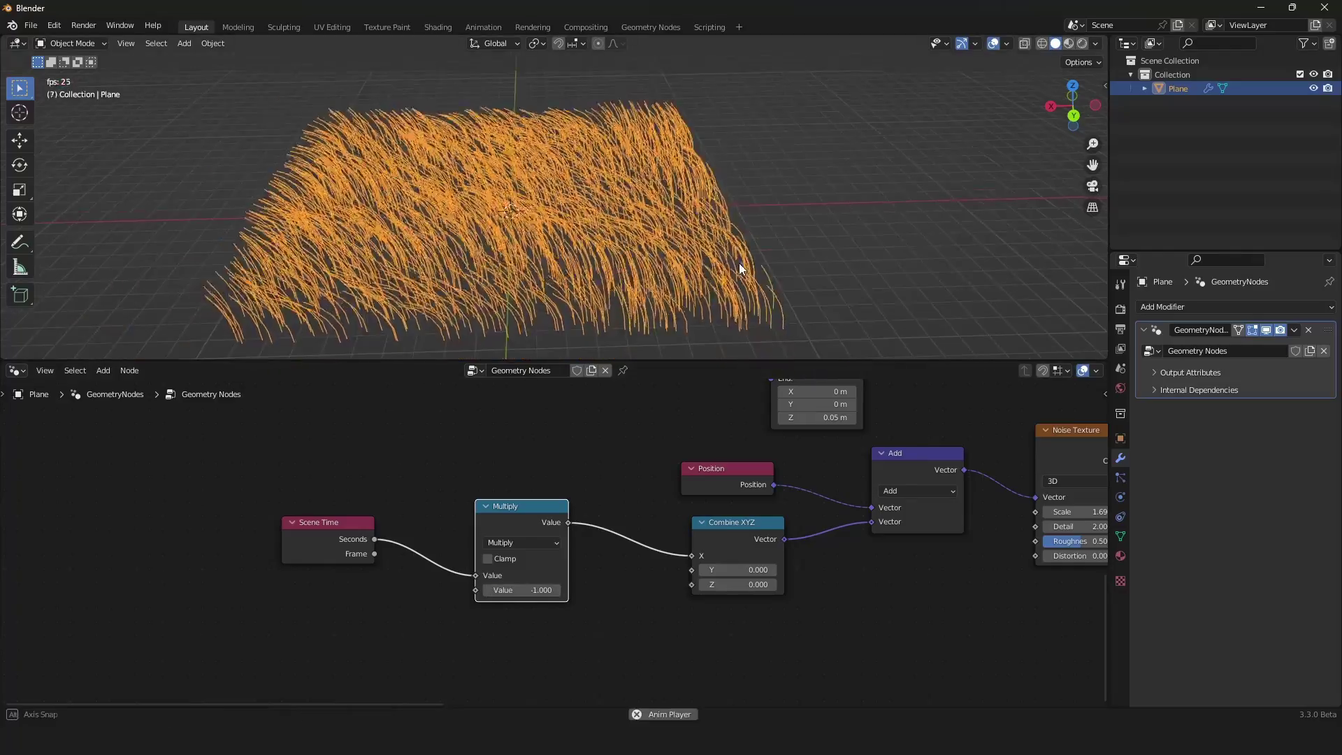
pyautogui.moveTo(739, 263)
pyautogui.mouseDown(button='middle')
pyautogui.moveTo(684, 267)
pyautogui.moveTo(739, 264)
pyautogui.moveTo(720, 262)
pyautogui.moveTo(727, 245)
pyautogui.moveTo(742, 253)
pyautogui.mouseUp(button='middle')
pyautogui.scroll(2, 720, 262)
pyautogui.scroll(-1, 726, 246)
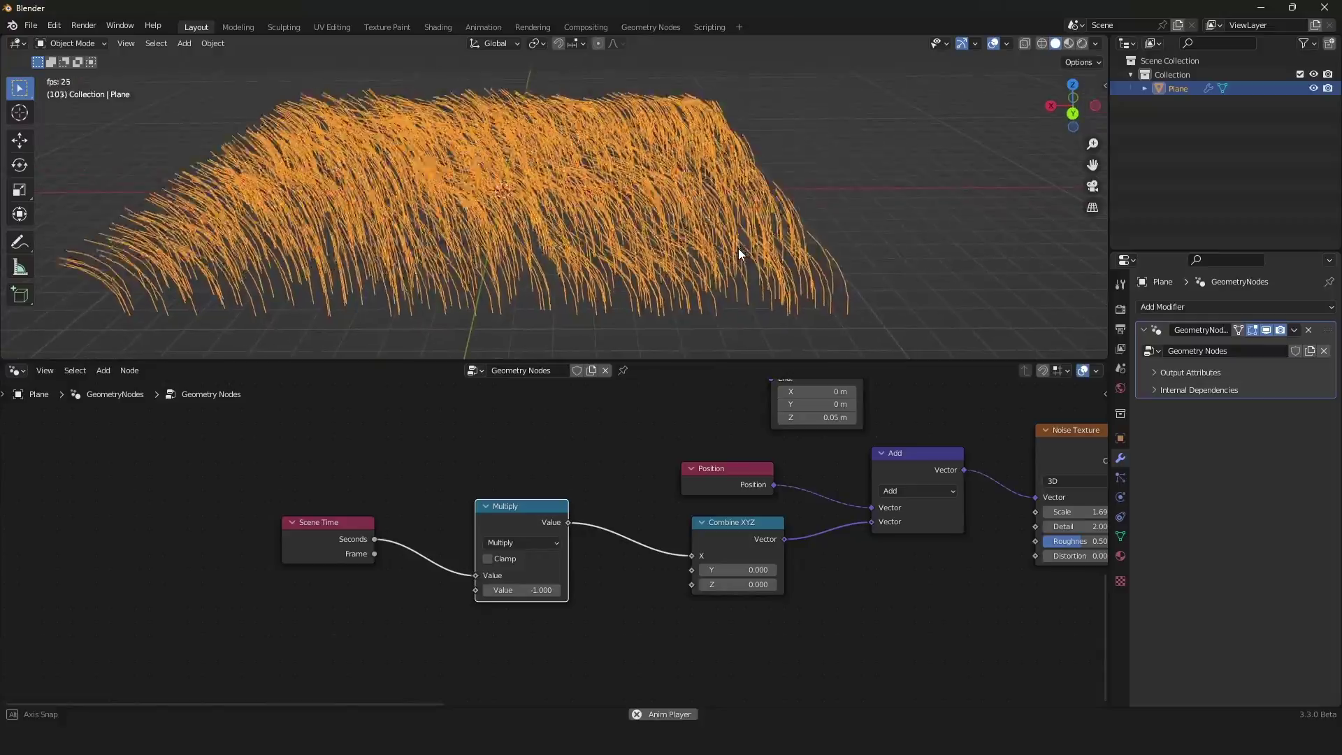
pyautogui.scroll(-3, 757, 481)
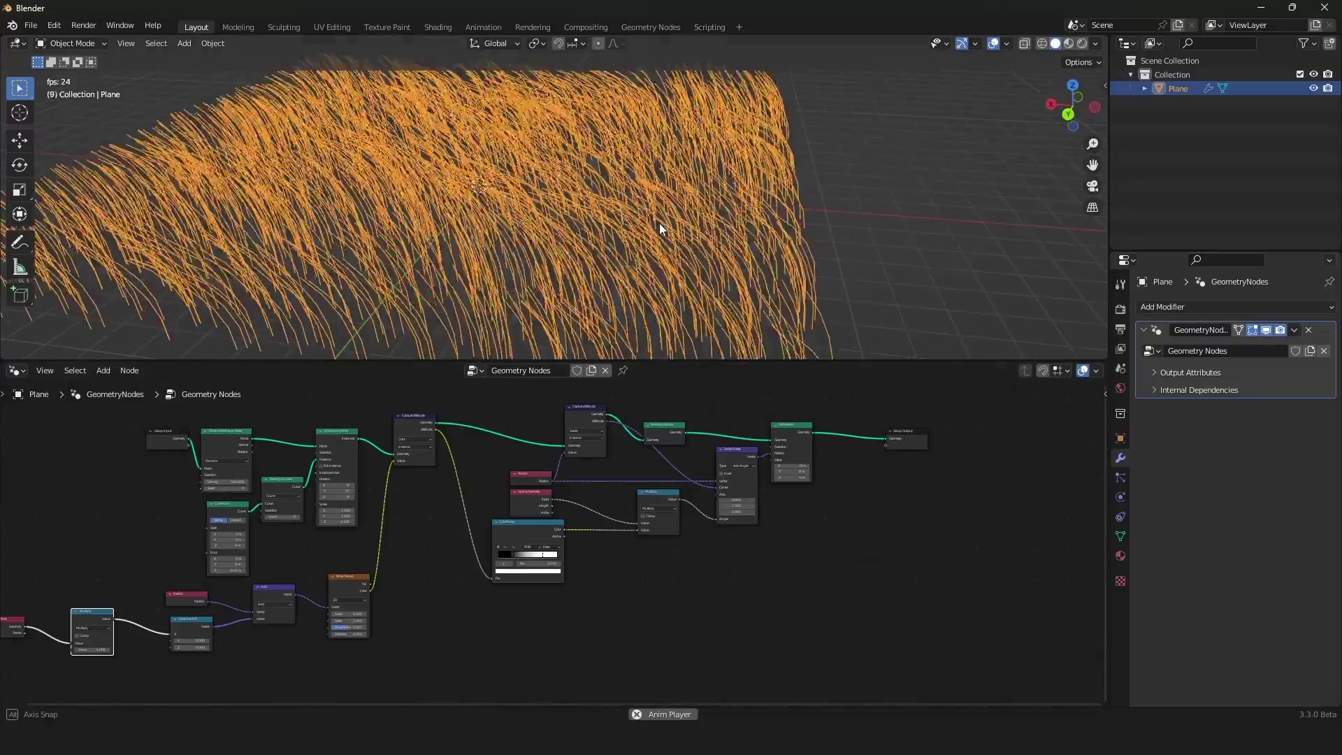
pyautogui.moveTo(660, 223); pyautogui.dragTo(700, 225, button='middle')
pyautogui.scroll(6, 684, 218)
pyautogui.scroll(-6, 683, 218)
pyautogui.scroll(-1, 684, 219)
pyautogui.scroll(1, 701, 225)
# Move the Group Output node well away from Set Position to make room, and stop the animation playback
pyautogui.scroll(-4, 787, 499)
pyautogui.moveTo(772, 501); pyautogui.dragTo(496, 595, button='middle')
pyautogui.scroll(3, 649, 542)
pyautogui.moveTo(618, 526); pyautogui.dragTo(931, 526)
pyautogui.press('space')
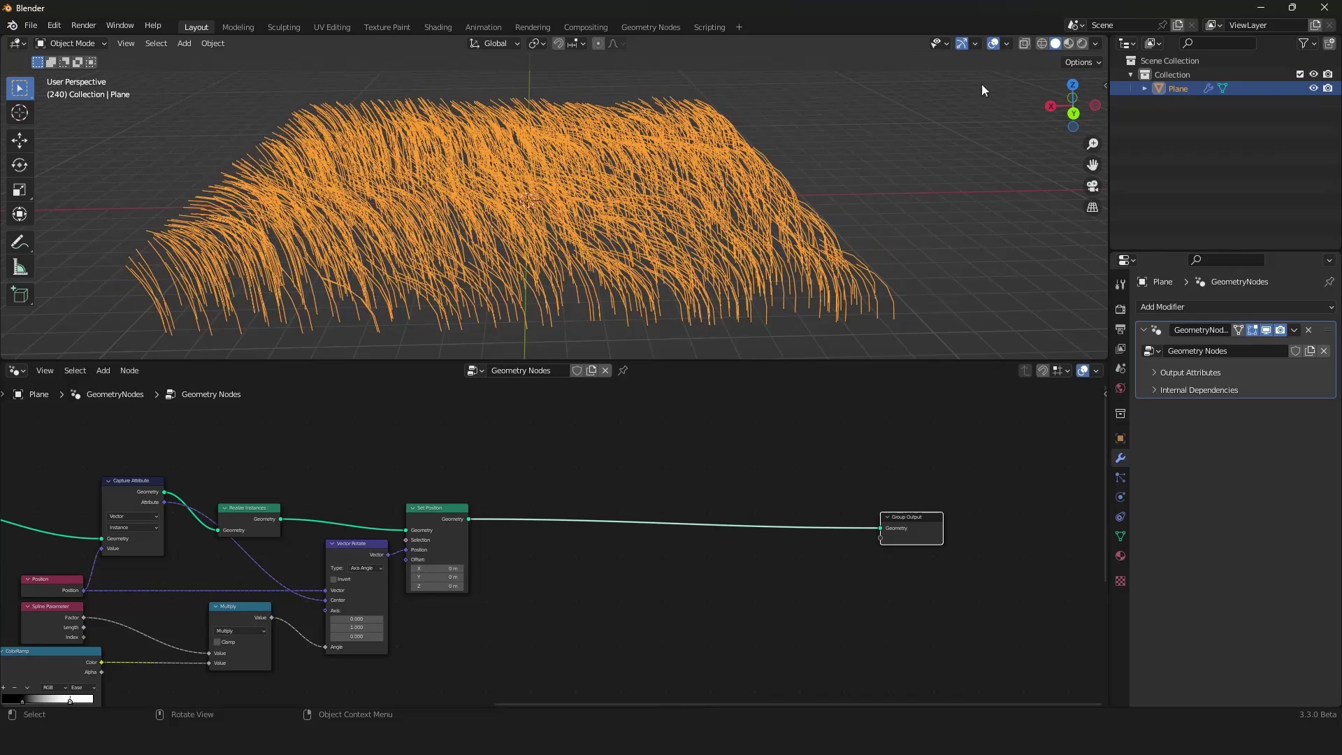
# Preview the grass in rendered shading with overlays hidden, and return to solid shading with overlays shown
pyautogui.click(995, 44)
pyautogui.click(1081, 43)
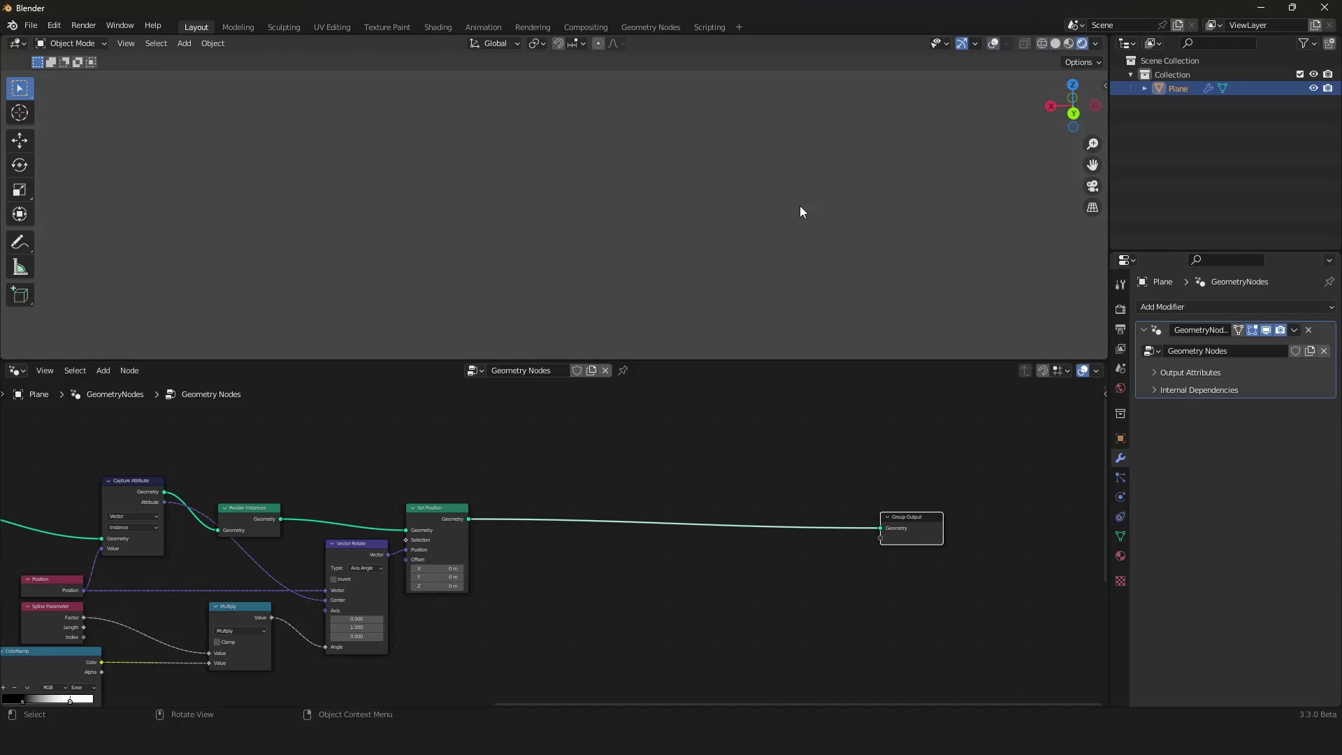
pyautogui.click(1055, 44)
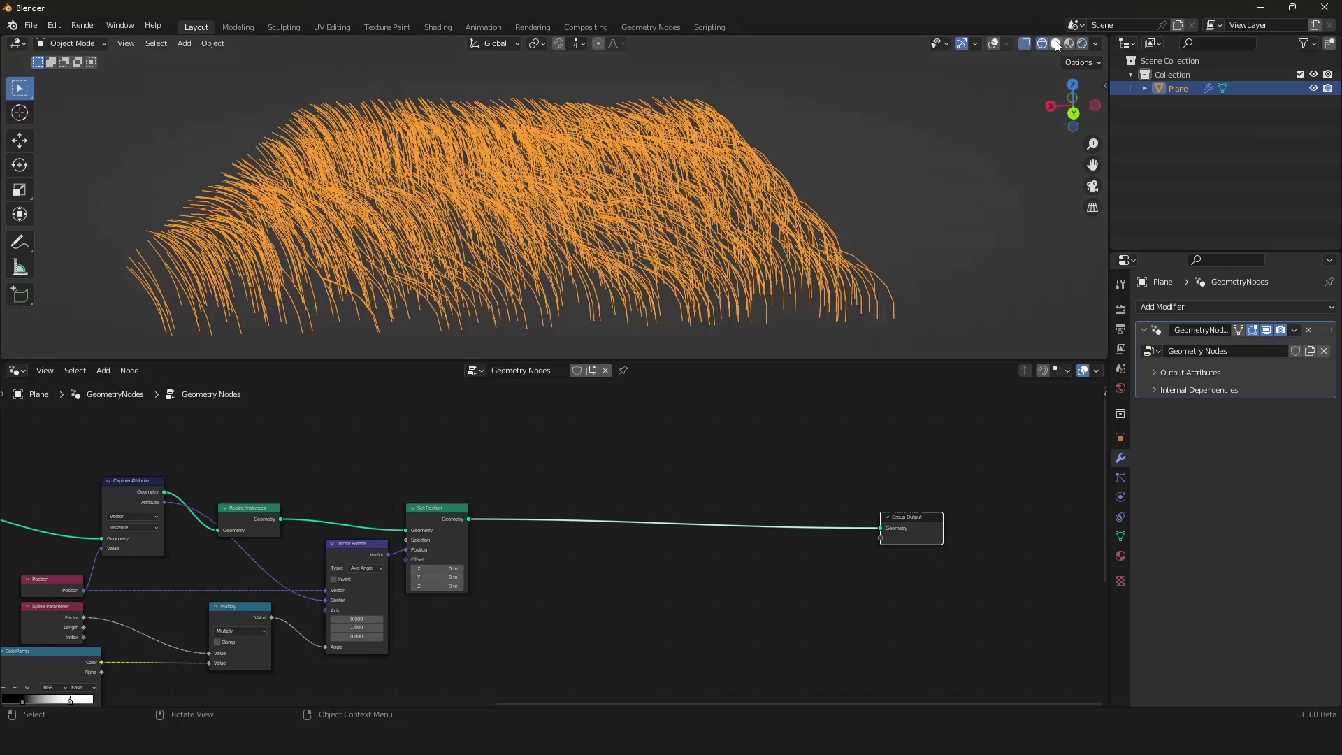
pyautogui.click(993, 44)
pyautogui.scroll(-3, 740, 230)
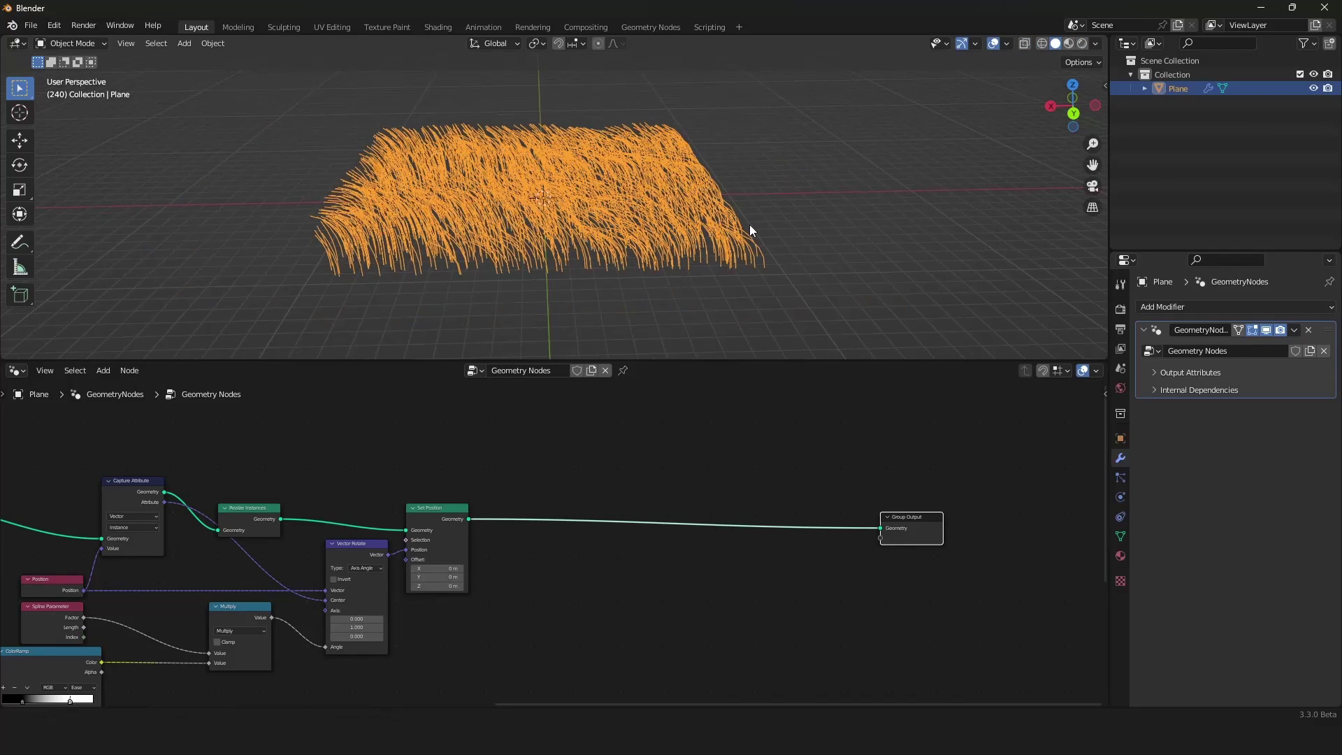
pyautogui.scroll(4, 751, 225)
pyautogui.scroll(-3, 581, 592)
# Insert a Curve to Mesh node on the link between Set Position and Group Output
pyautogui.scroll(3, 581, 559)
pyautogui.hotkey('shift', 'a')
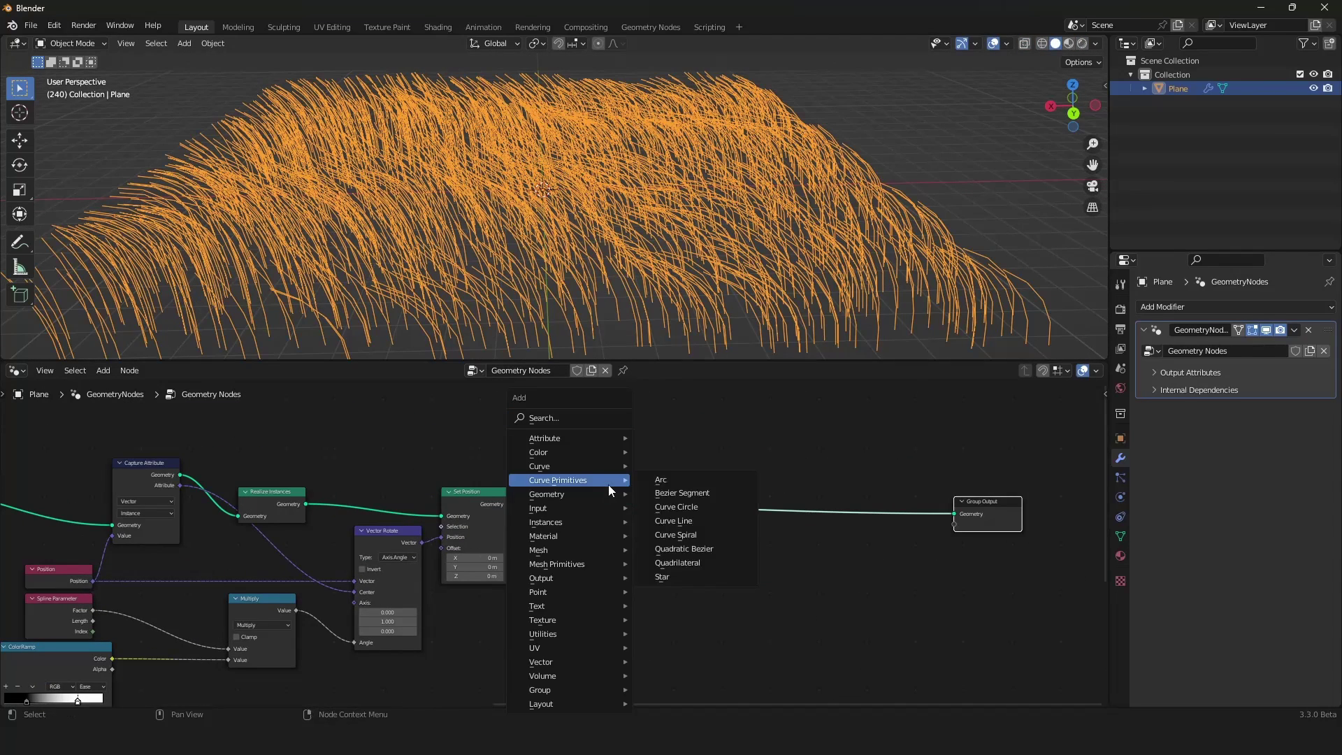
pyautogui.moveTo(573, 466)
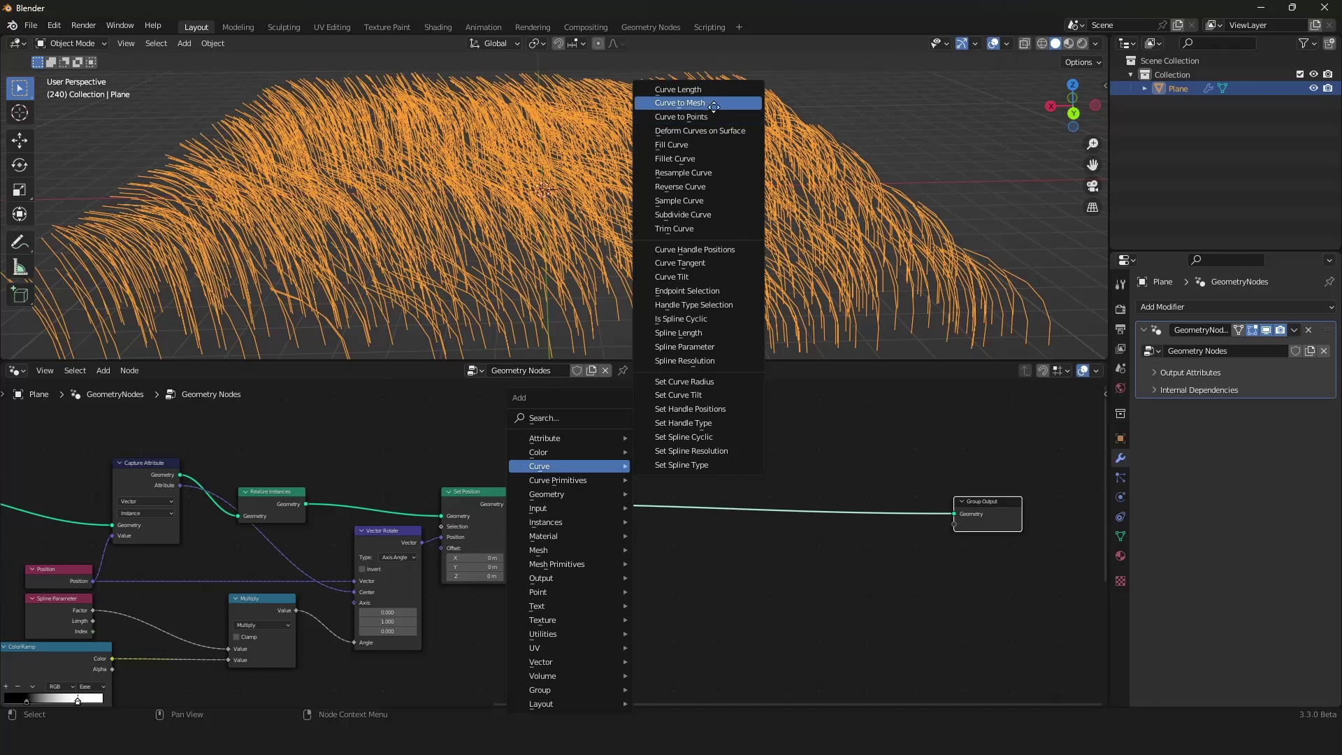
pyautogui.click(681, 102)
pyautogui.click(584, 497)
pyautogui.moveTo(617, 511)
pyautogui.mouseDown()
pyautogui.moveTo(681, 500)
pyautogui.moveTo(621, 505)
pyautogui.mouseUp()
# Add a Curve Line node below the main chain and connect its Curve output to Curve to Mesh's Profile Curve input
pyautogui.scroll(-12, 621, 505)
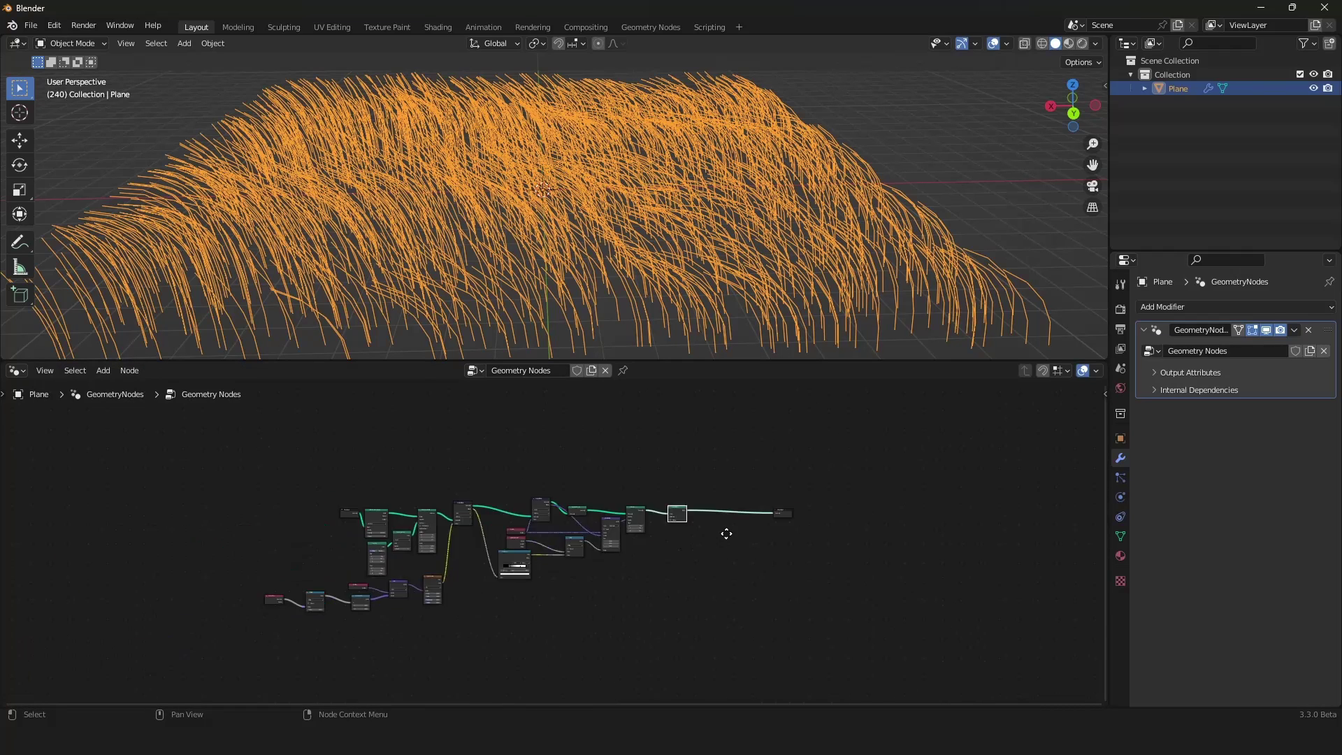
pyautogui.scroll(4, 672, 487)
pyautogui.hotkey('shift', 'a')
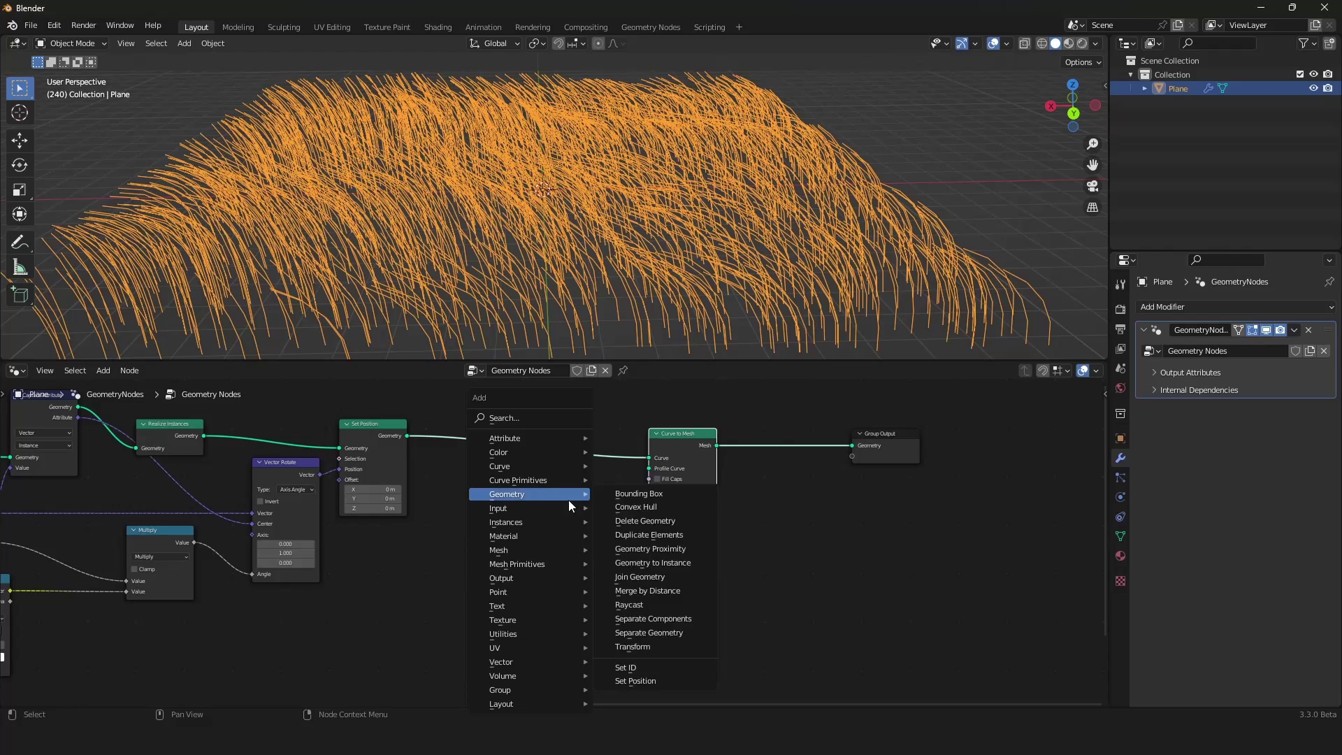
pyautogui.moveTo(545, 480)
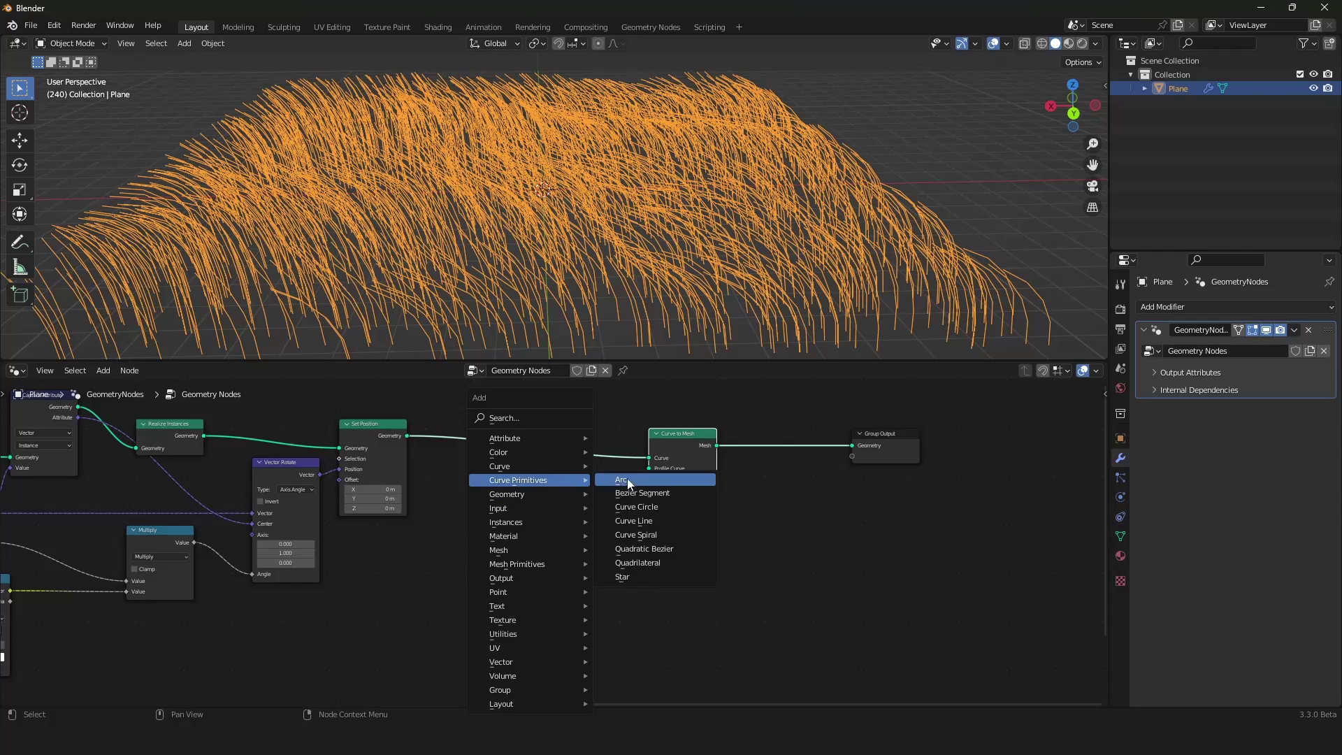
pyautogui.click(652, 521)
pyautogui.click(538, 510)
pyautogui.scroll(2, 615, 518)
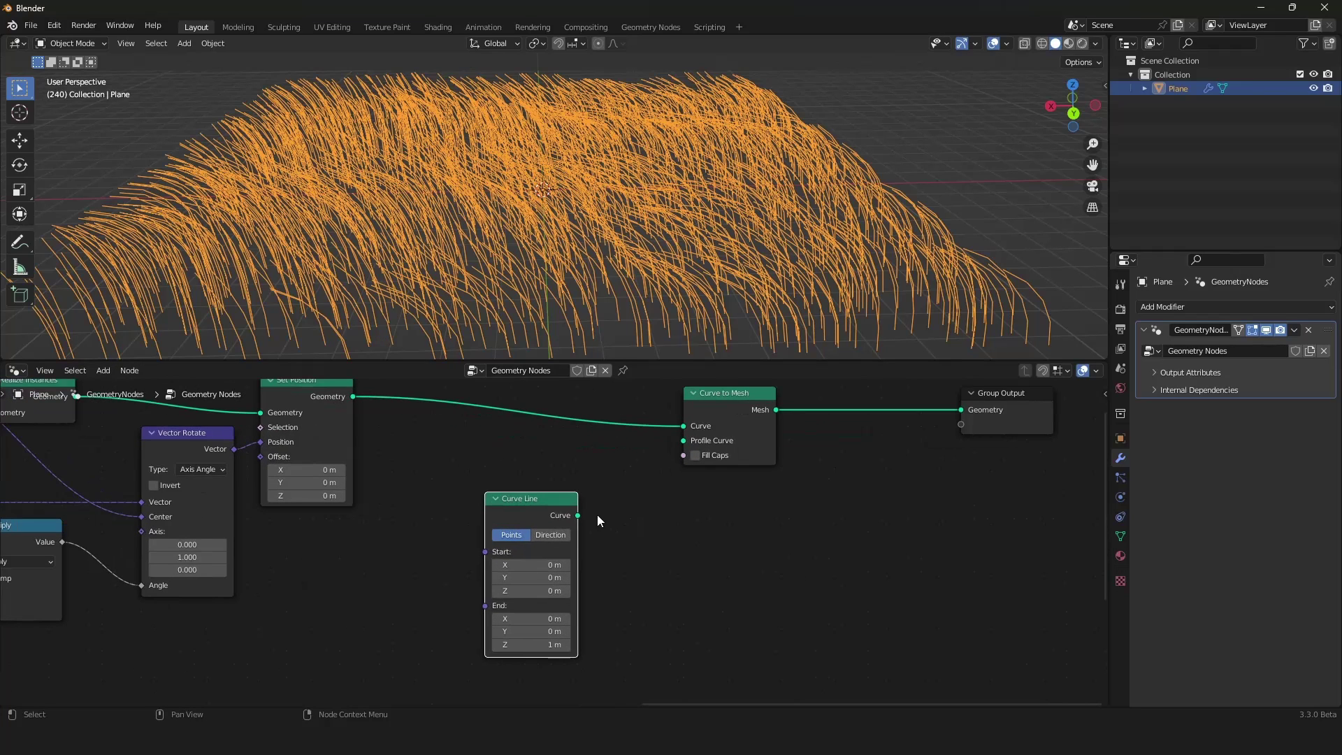
pyautogui.moveTo(577, 515); pyautogui.dragTo(684, 441)
# Set the End Z of the profile Curve Line to 0 m
pyautogui.moveTo(712, 305)
pyautogui.mouseDown(button='middle')
pyautogui.moveTo(717, 264)
pyautogui.moveTo(655, 286)
pyautogui.moveTo(703, 281)
pyautogui.mouseUp(button='middle')
pyautogui.click(526, 643)
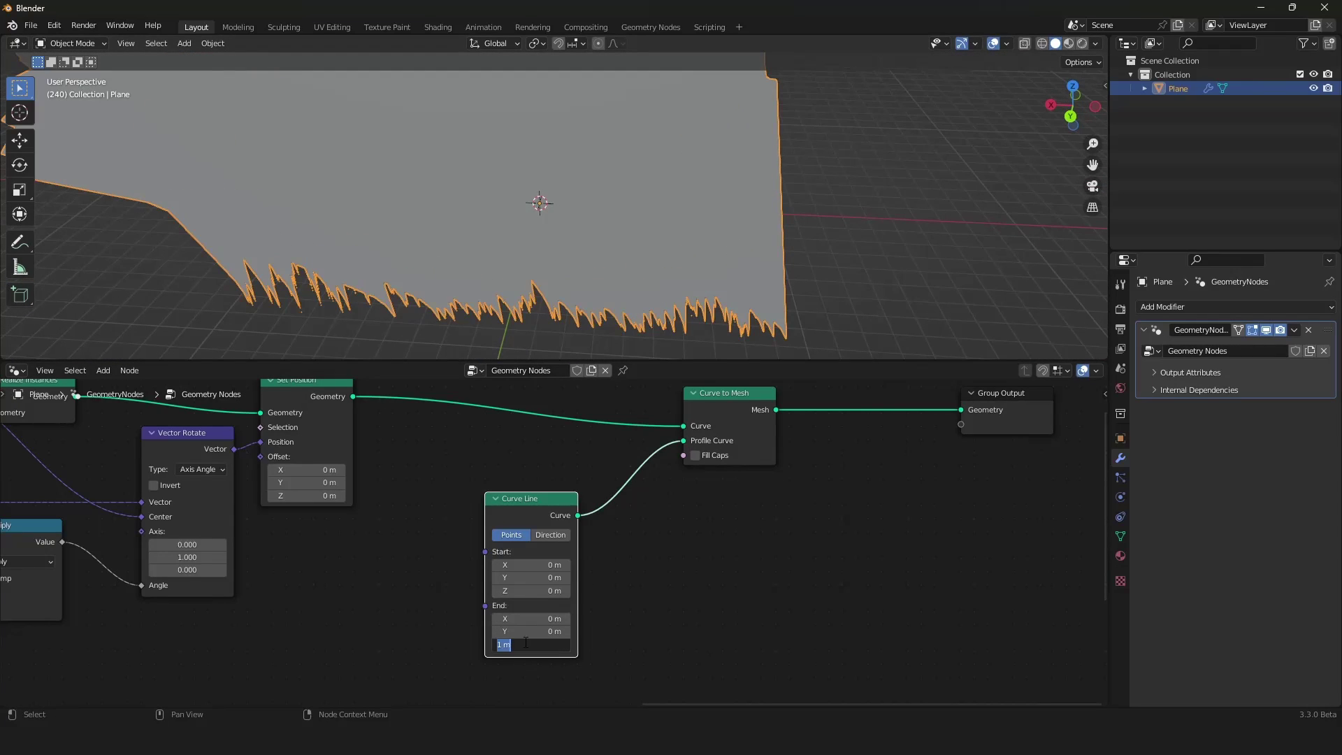
pyautogui.write('0')
pyautogui.press('Return')
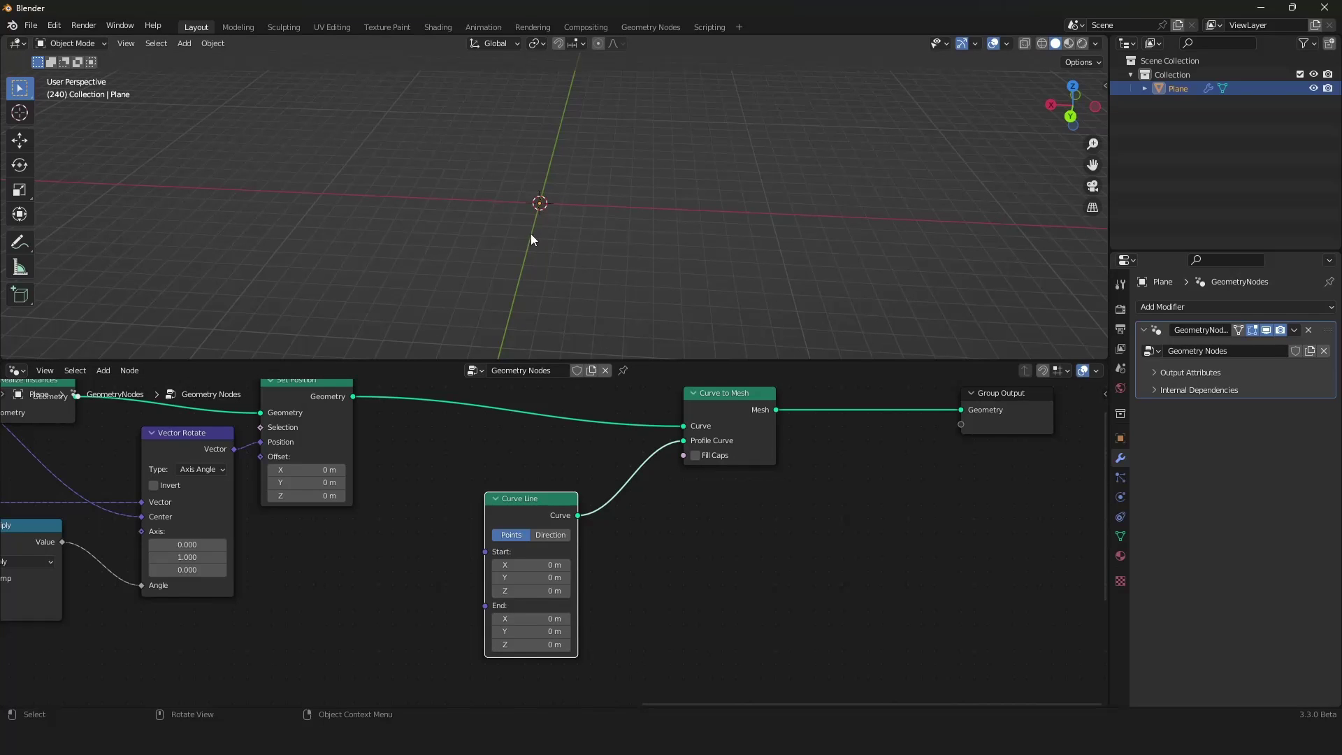
# Try an End Y of 0.01 m on the profile Curve Line, inspect the blades, and reset it to 0 m
pyautogui.click(550, 630)
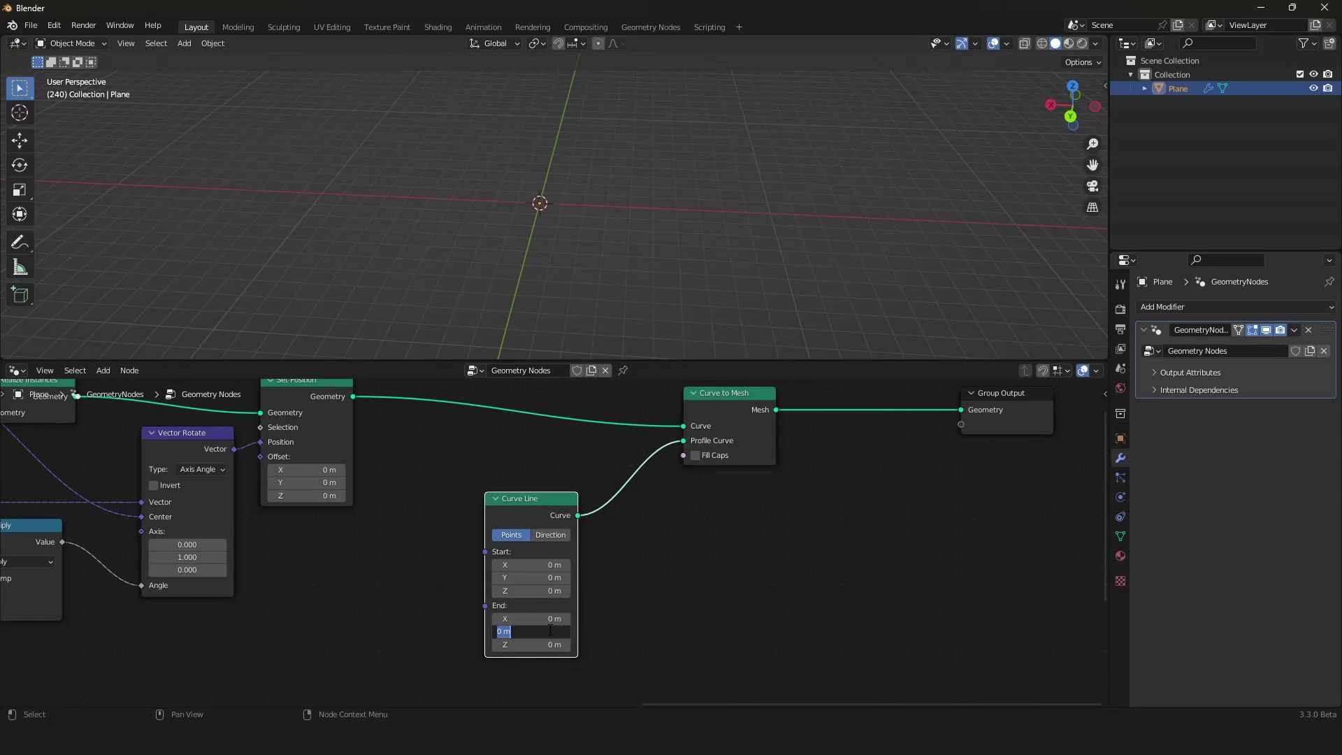
pyautogui.write('.01')
pyautogui.press('Return')
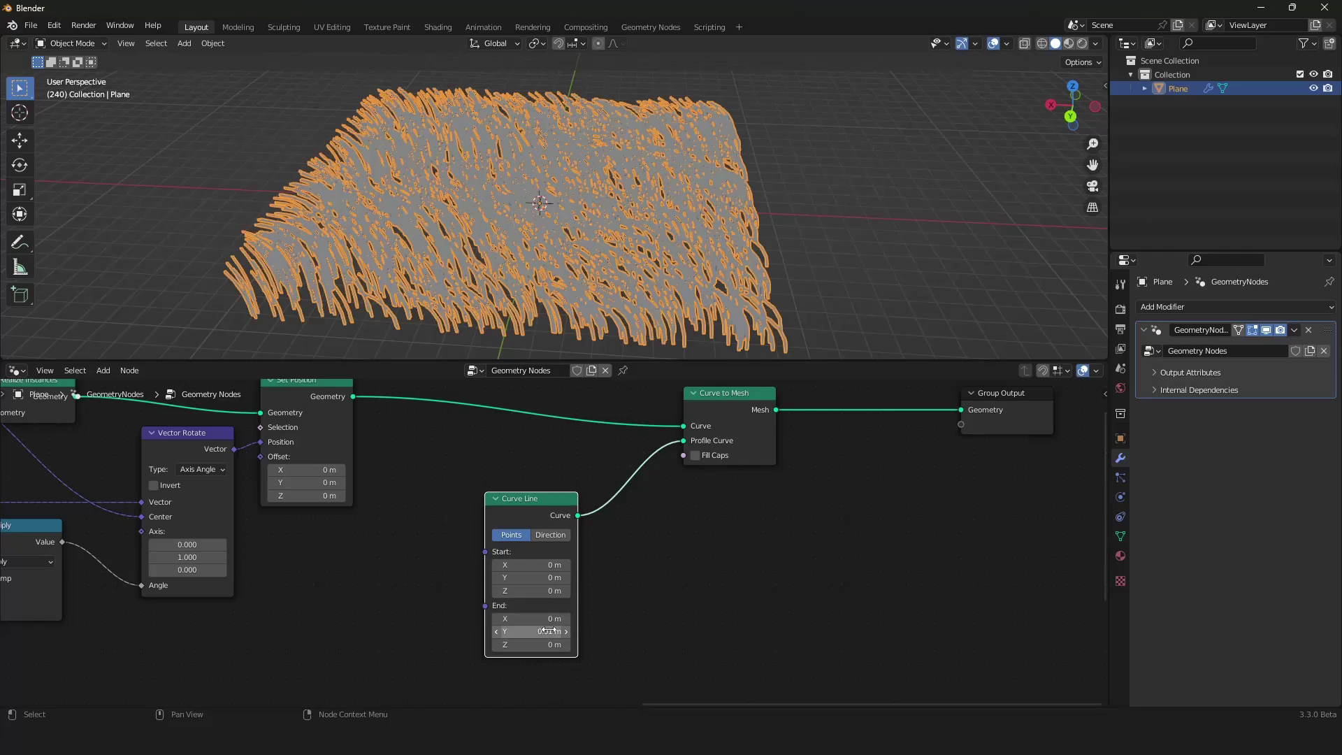
pyautogui.scroll(4, 652, 269)
pyautogui.moveTo(637, 186); pyautogui.dragTo(552, 195, button='middle')
pyautogui.click(531, 631)
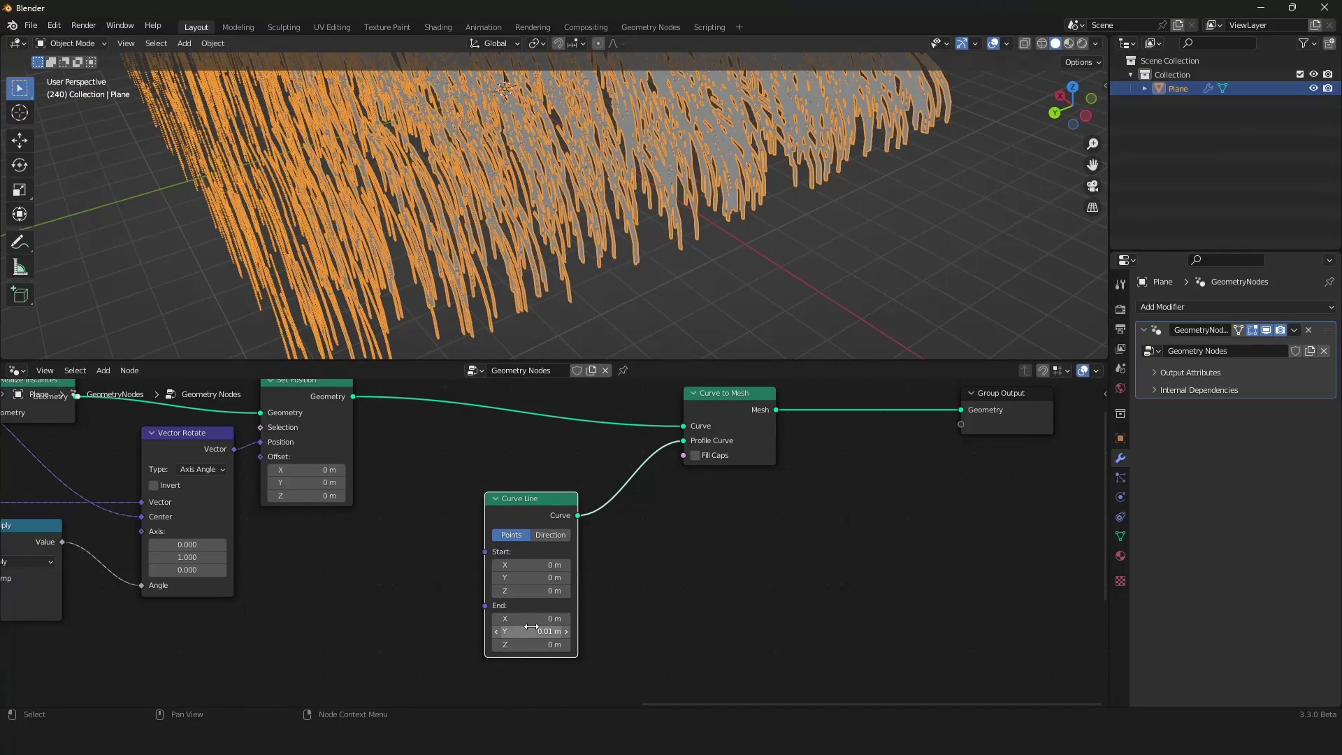
pyautogui.write('0')
pyautogui.press('Return')
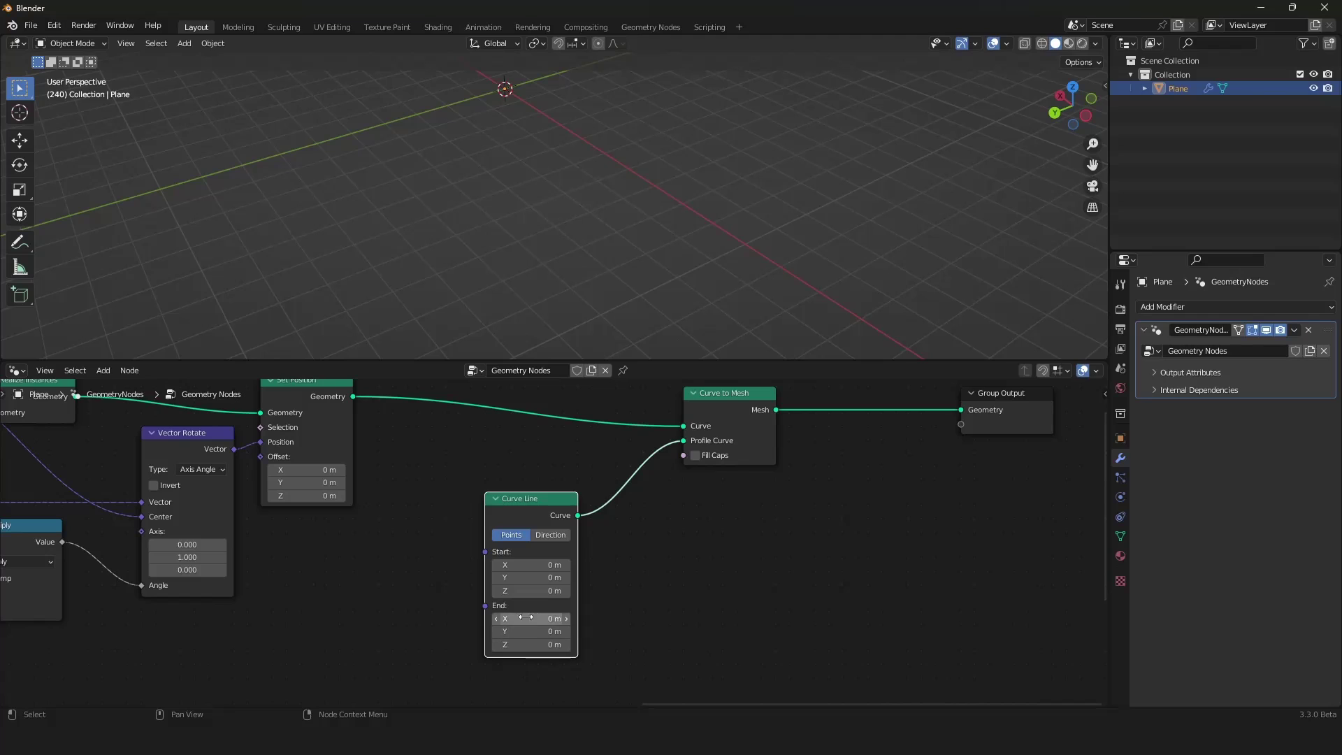
# Set the profile Curve Line's End X to 0.002 m and Start X to -0.002 m, and inspect the blades up close
pyautogui.click(525, 618)
pyautogui.write('.002')
pyautogui.press('Return')
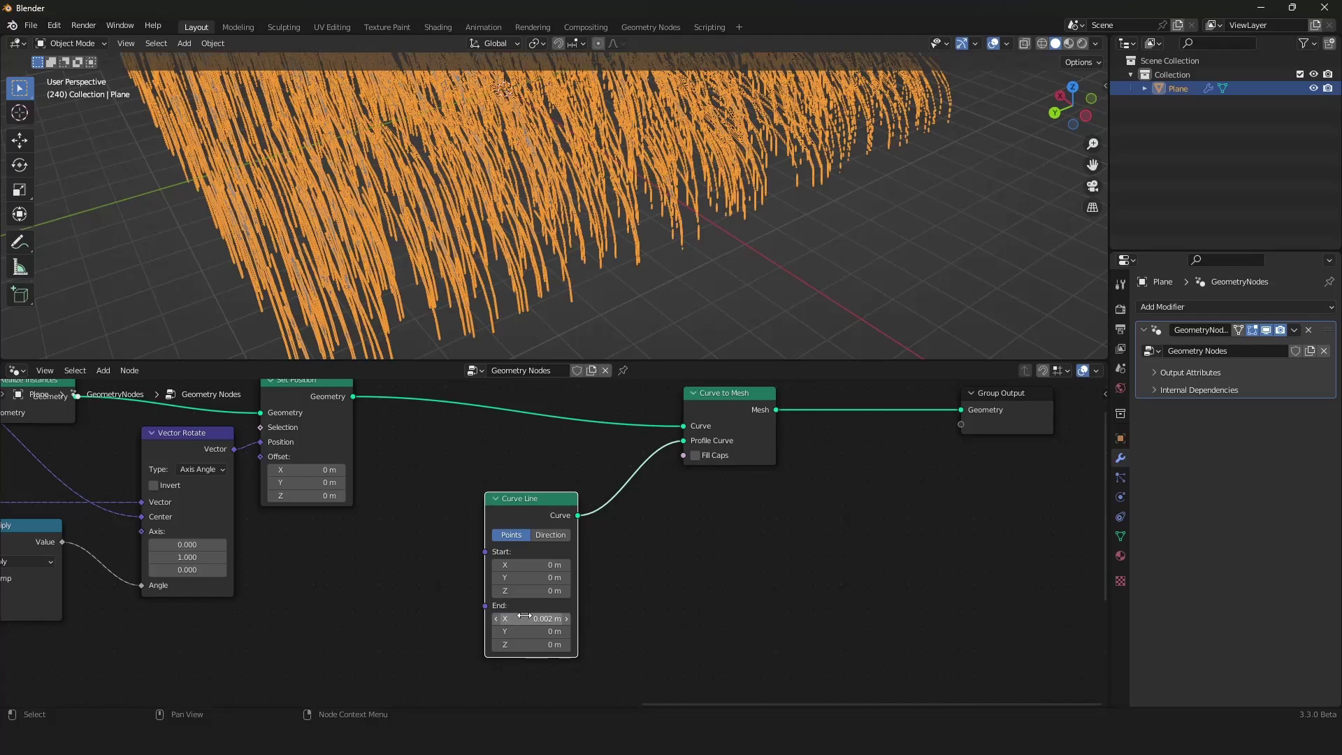
pyautogui.moveTo(469, 281); pyautogui.dragTo(489, 236, button='middle')
pyautogui.scroll(3, 489, 236)
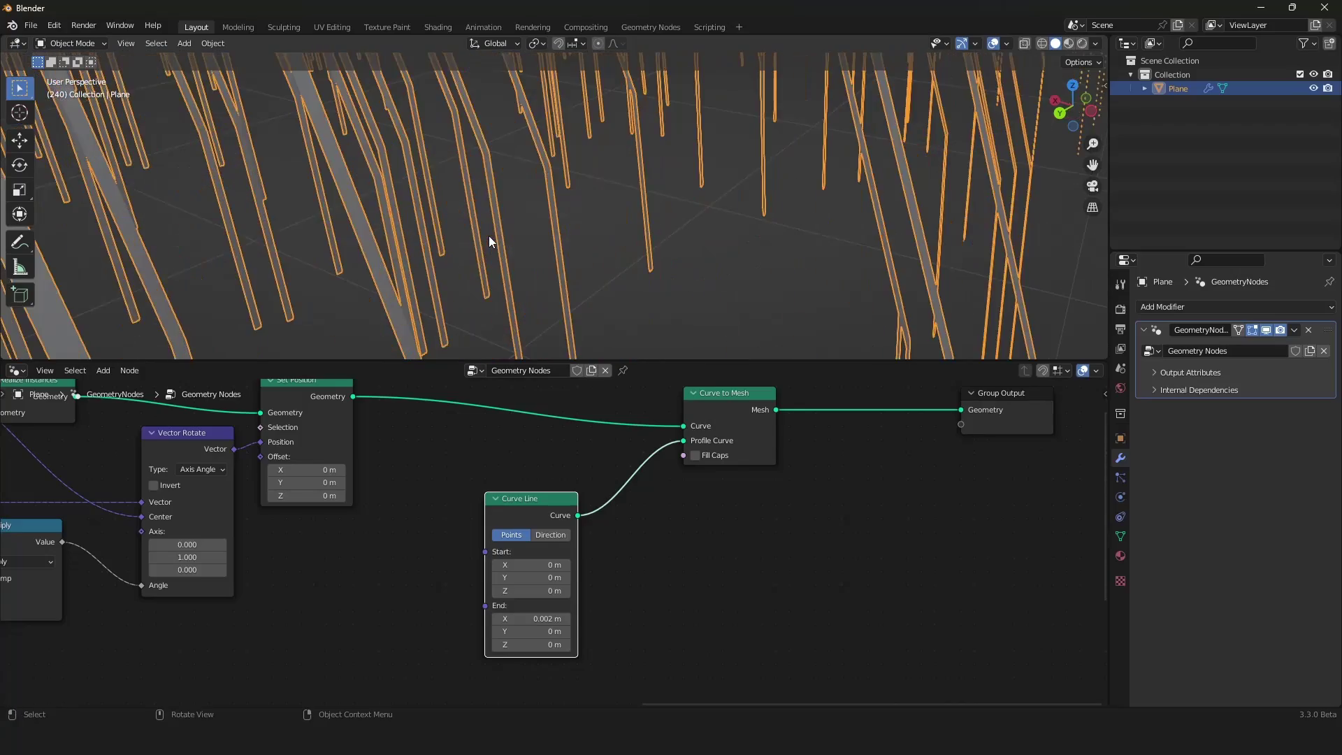
pyautogui.scroll(-3, 488, 236)
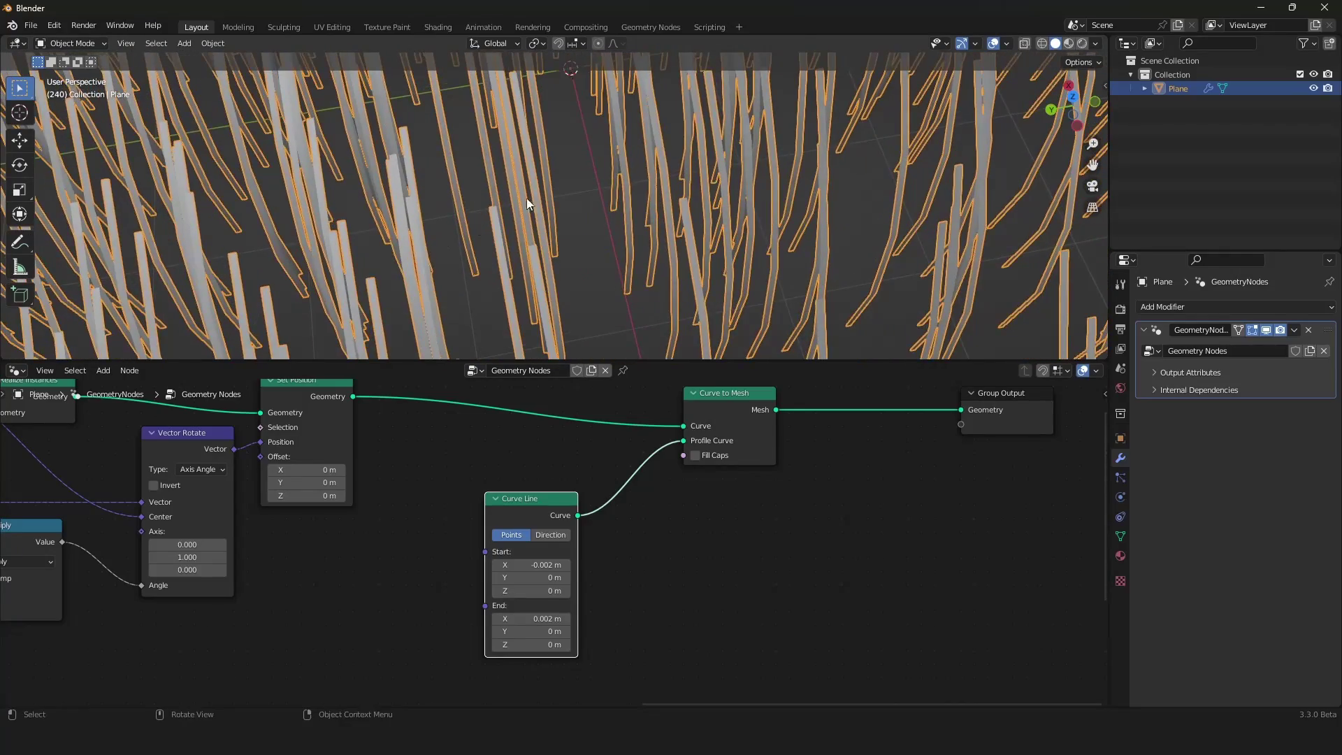
pyautogui.scroll(-5, 484, 254)
pyautogui.moveTo(483, 254); pyautogui.dragTo(659, 212, button='middle')
pyautogui.scroll(6, 571, 236)
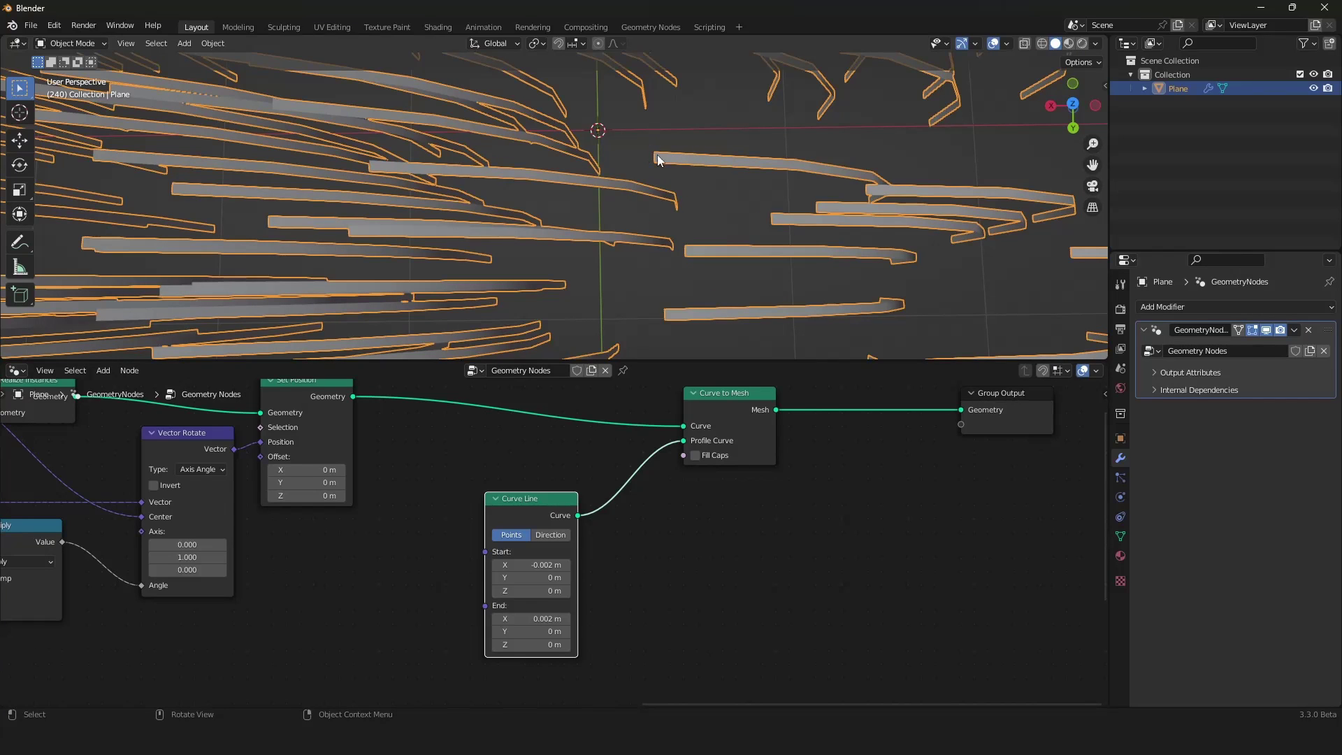
pyautogui.moveTo(900, 200); pyautogui.dragTo(964, 229, button='middle')
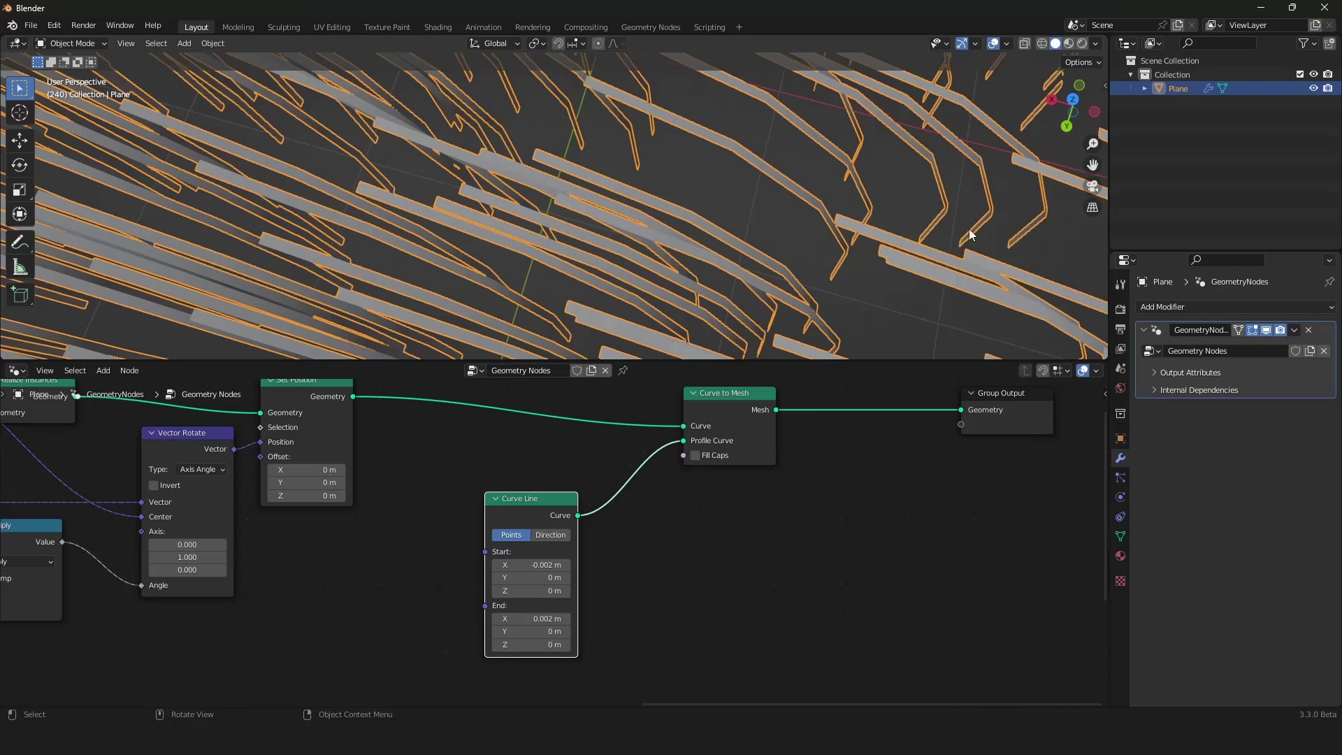
# Move the Curve Line and Curve to Mesh nodes toward Group Output to leave space after Set Position
pyautogui.scroll(-8, 614, 443)
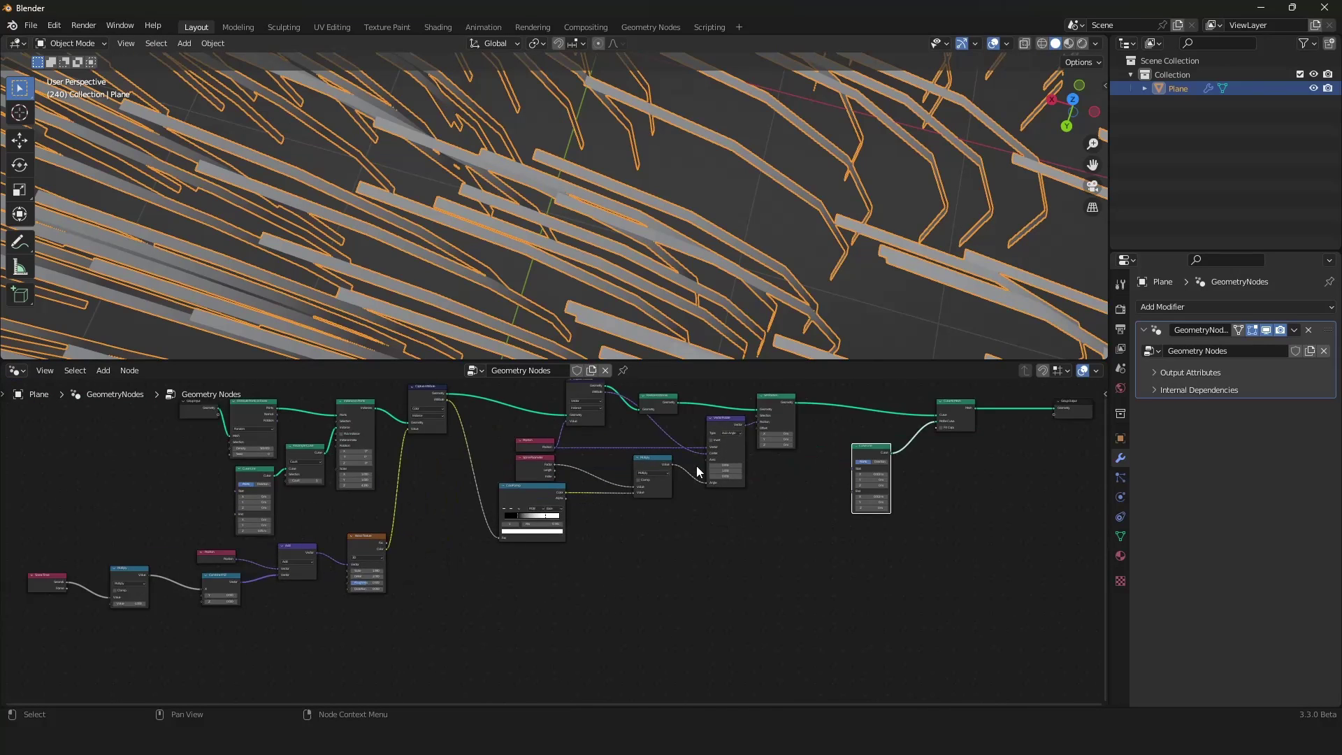
pyautogui.scroll(4, 533, 556)
pyautogui.moveTo(696, 467); pyautogui.dragTo(509, 561, button='middle')
pyautogui.scroll(4, 490, 556)
pyautogui.moveTo(289, 527); pyautogui.dragTo(297, 529)
pyautogui.scroll(-8, 555, 545)
pyautogui.moveTo(745, 530); pyautogui.dragTo(593, 549, button='middle')
pyautogui.scroll(4, 583, 547)
pyautogui.moveTo(607, 538); pyautogui.dragTo(654, 530)
pyautogui.moveTo(737, 478); pyautogui.dragTo(814, 477)
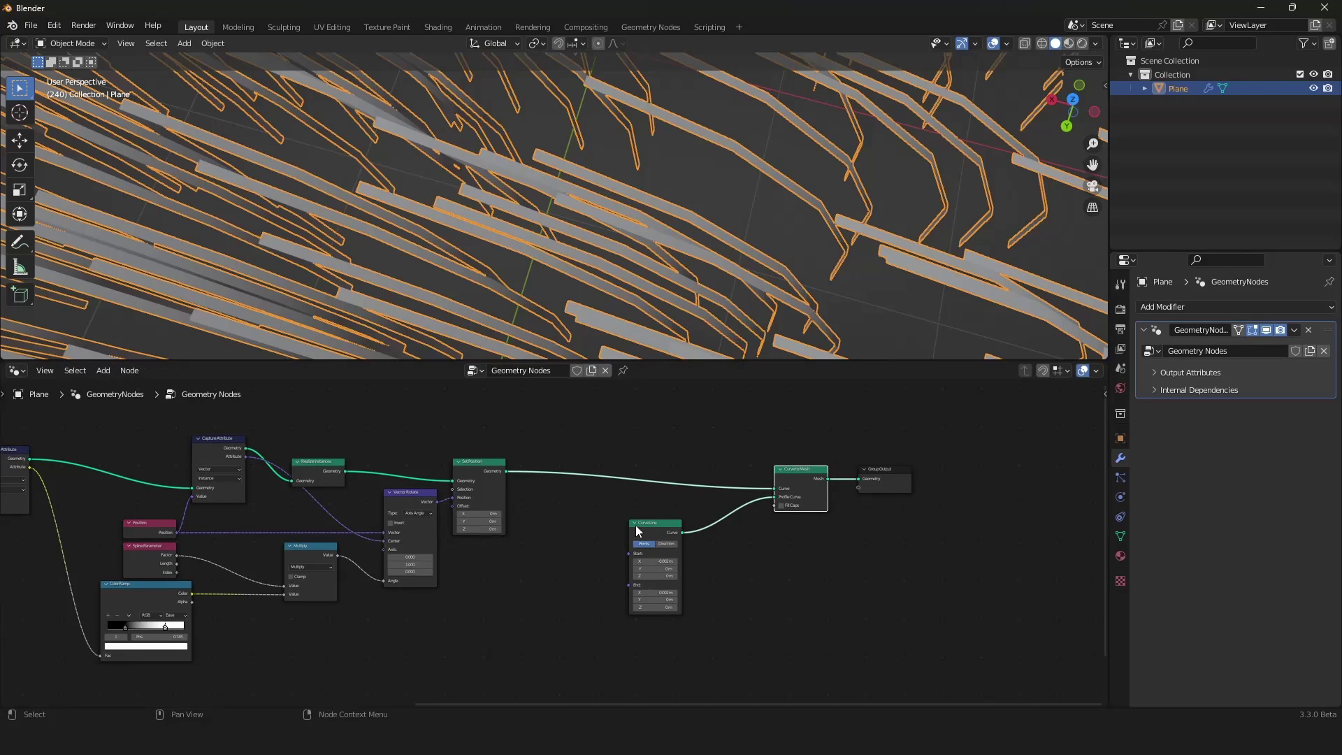
# Move the profile Curve Line node close beneath Curve to Mesh to free space after Set Position
pyautogui.click(634, 524)
pyautogui.click(635, 525)
pyautogui.moveTo(641, 525); pyautogui.dragTo(732, 517)
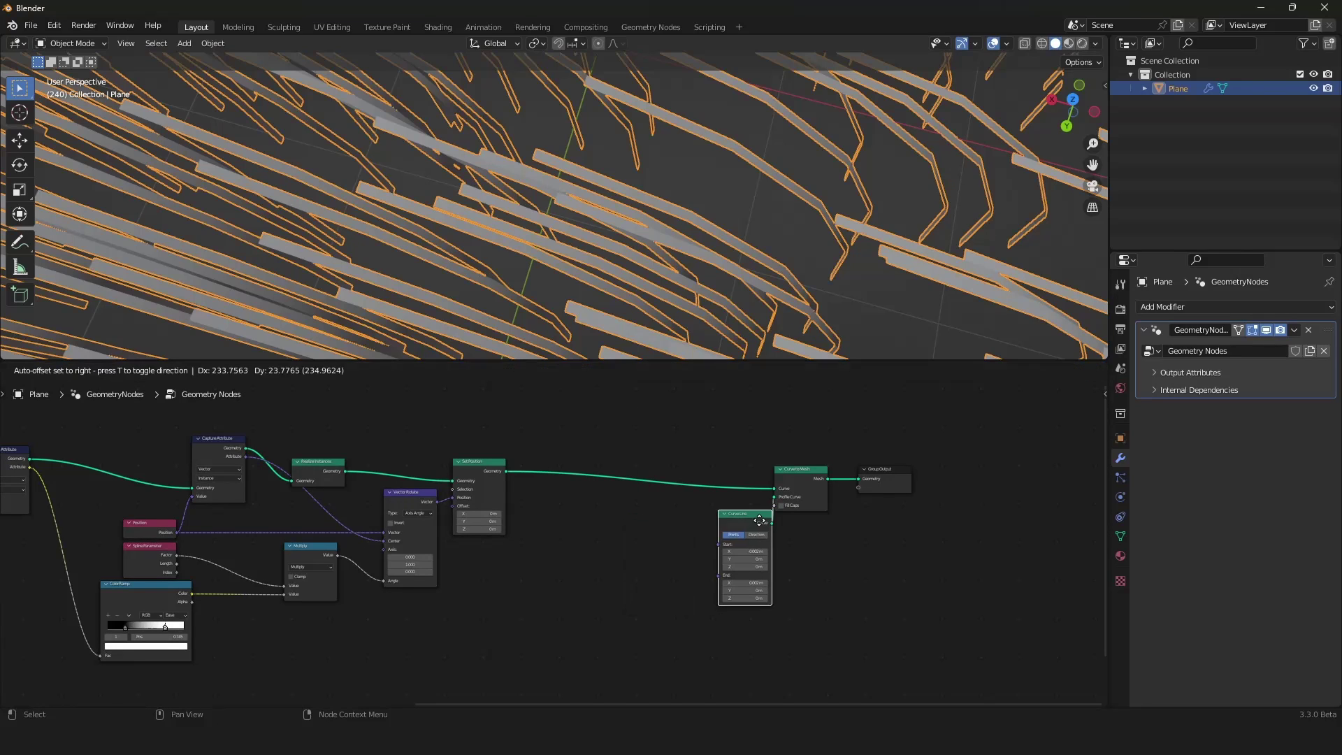
# Insert a Set Curve Radius node on the link between Set Position and Curve to Mesh
pyautogui.hotkey('shift', 'a')
pyautogui.moveTo(635, 454)
pyautogui.moveTo(573, 441)
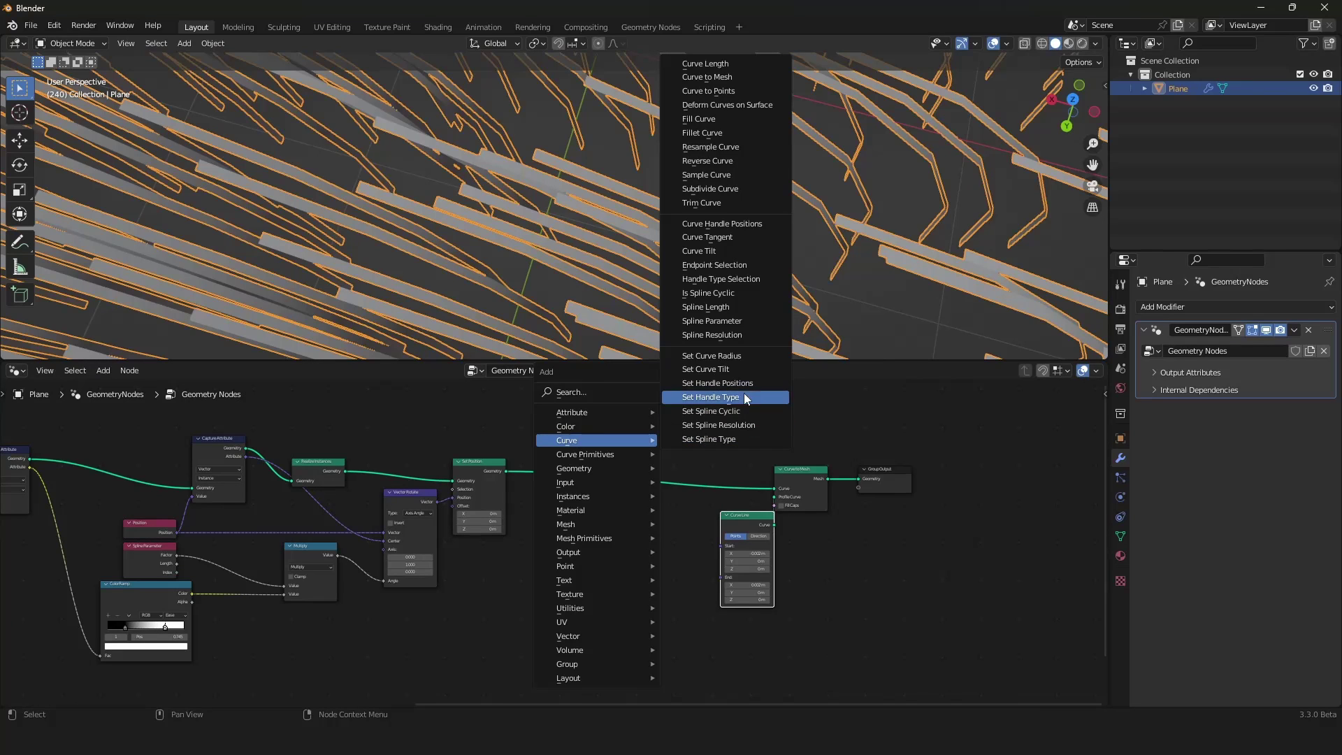
pyautogui.click(722, 357)
pyautogui.click(578, 495)
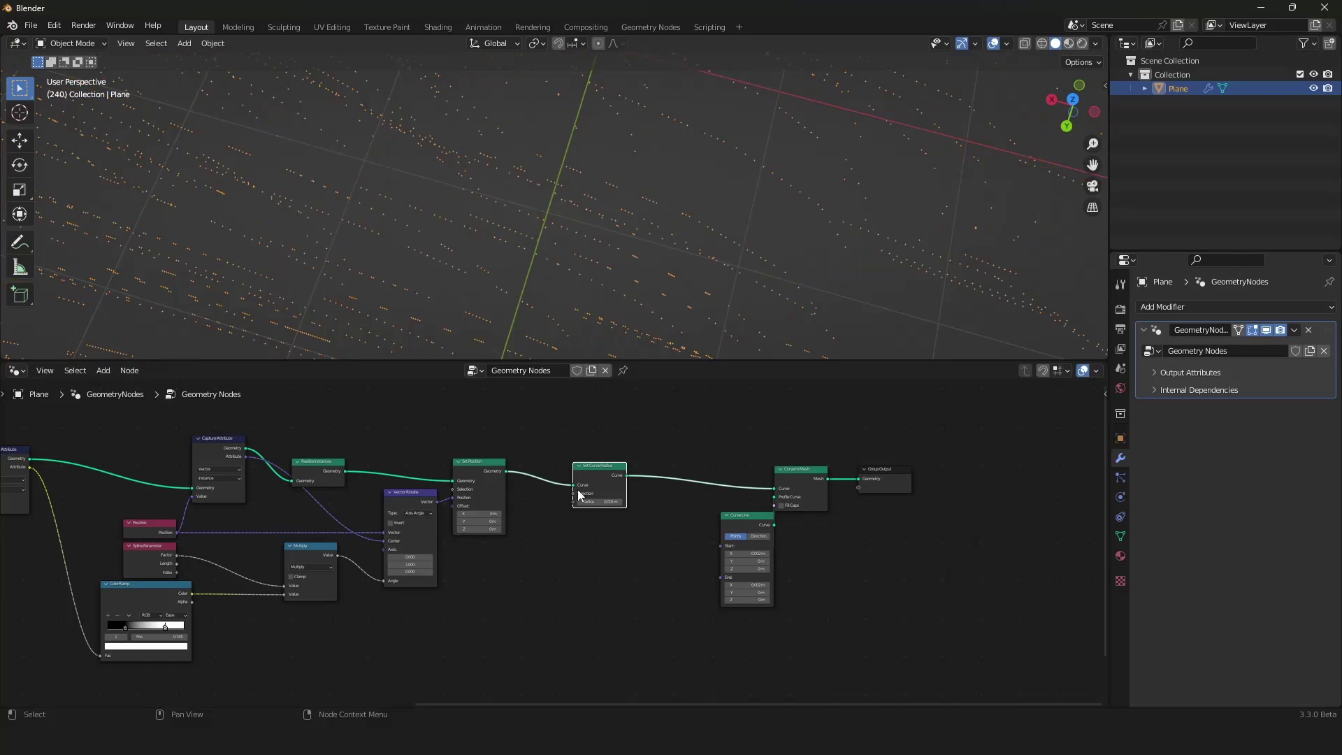
# Connect the Spline Parameter Factor to the Radius of Set Curve Radius and inspect the blades' taper
pyautogui.scroll(2, 592, 499)
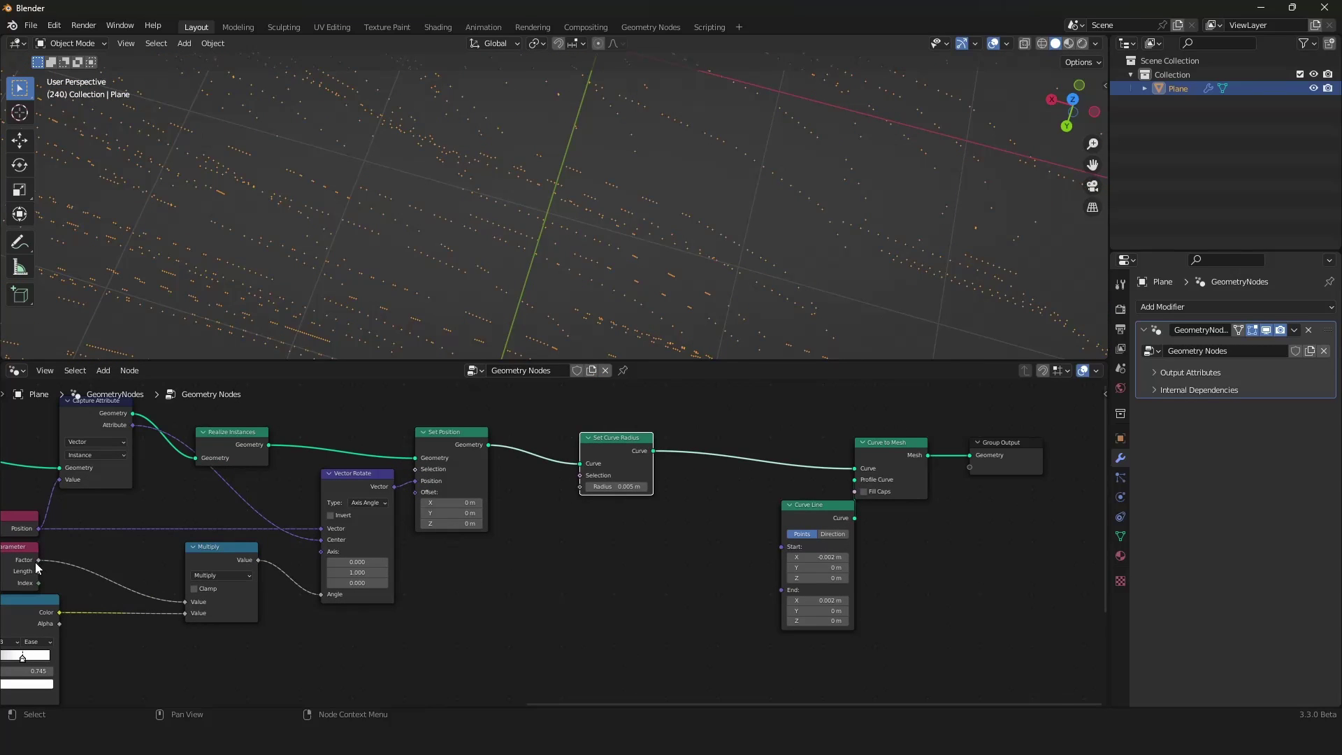
pyautogui.moveTo(35, 562); pyautogui.dragTo(583, 488)
pyautogui.scroll(-4, 607, 277)
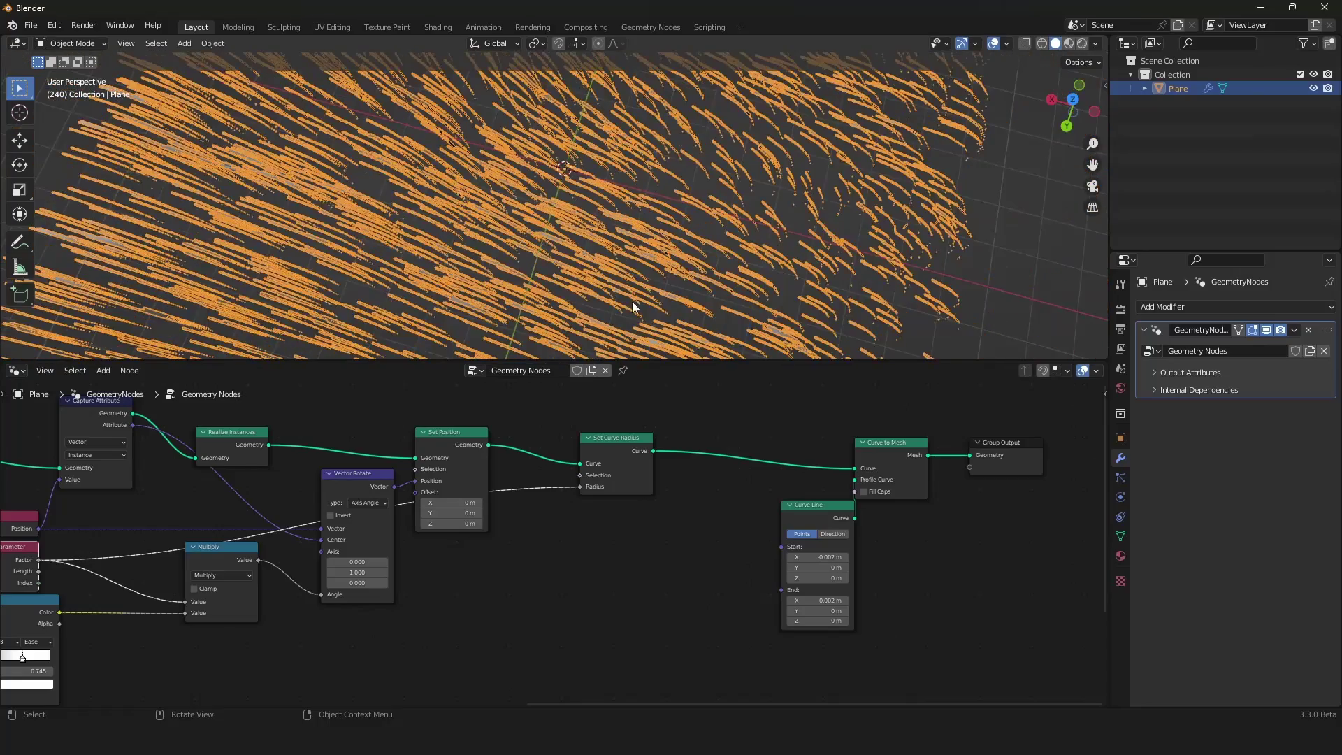
pyautogui.moveTo(632, 300); pyautogui.dragTo(639, 246, button='middle')
pyautogui.scroll(3, 658, 212)
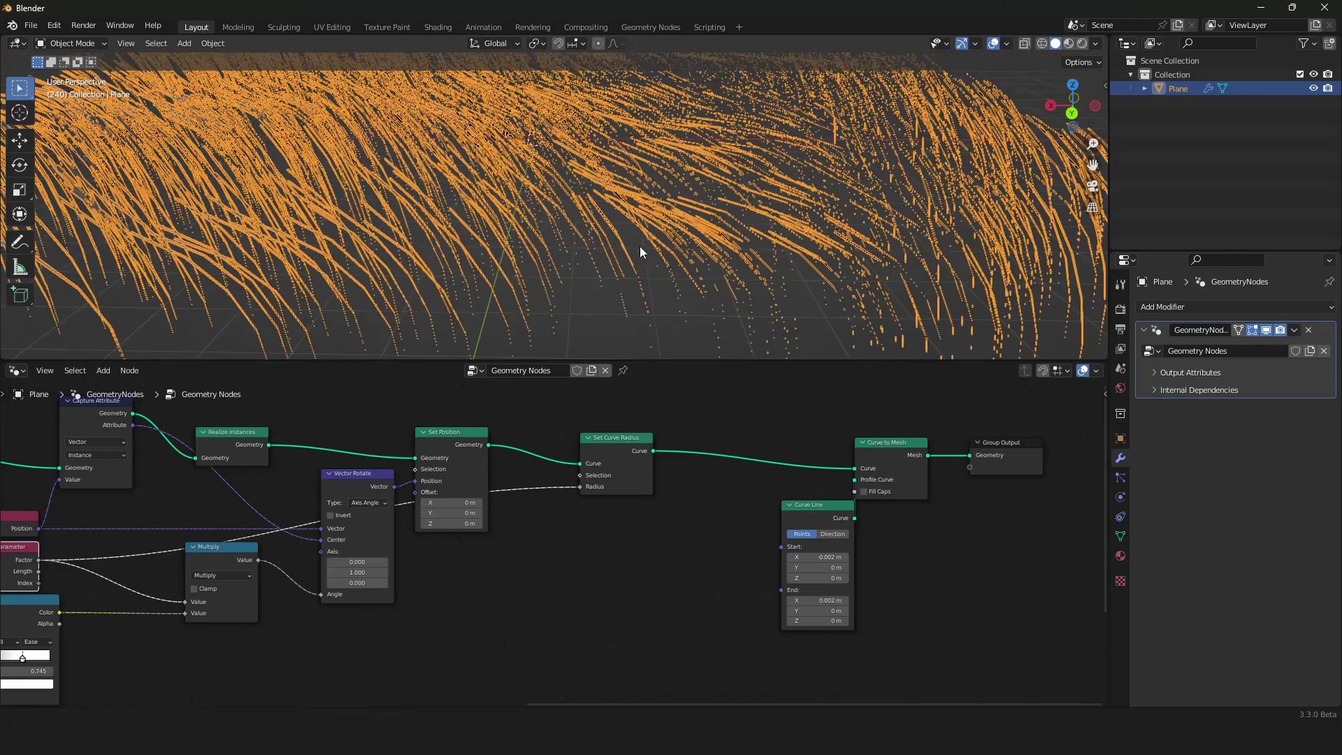
pyautogui.scroll(-4, 539, 464)
pyautogui.scroll(6, 539, 464)
# Move the profile Curve Line node back between Set Curve Radius and Curve to Mesh, clear of the overlap
pyautogui.moveTo(489, 478); pyautogui.dragTo(569, 454, button='middle')
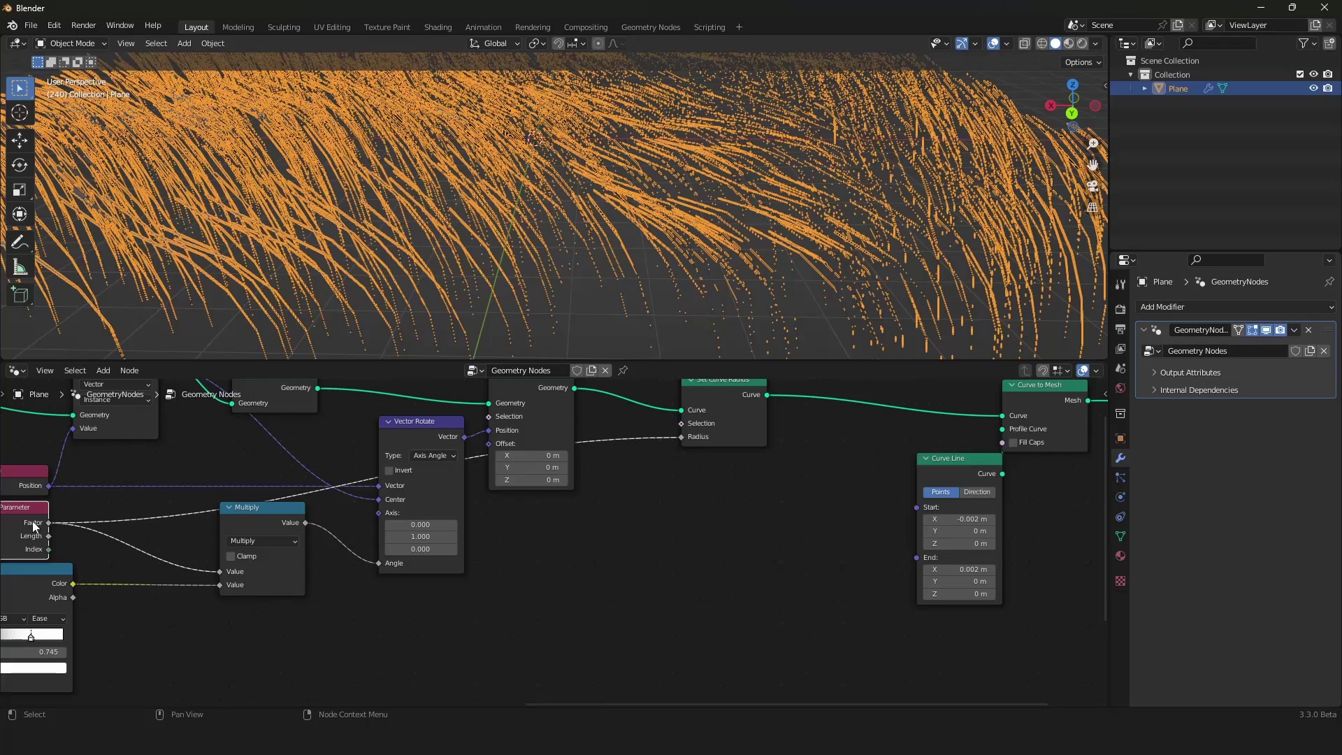
pyautogui.moveTo(714, 434); pyautogui.dragTo(668, 455, button='middle')
pyautogui.moveTo(677, 422)
pyautogui.mouseDown()
pyautogui.moveTo(703, 435)
pyautogui.moveTo(696, 409)
pyautogui.mouseUp()
pyautogui.rightClick(695, 409)
pyautogui.scroll(-3, 787, 472)
pyautogui.moveTo(787, 472); pyautogui.dragTo(673, 481, button='middle')
pyautogui.scroll(3, 673, 480)
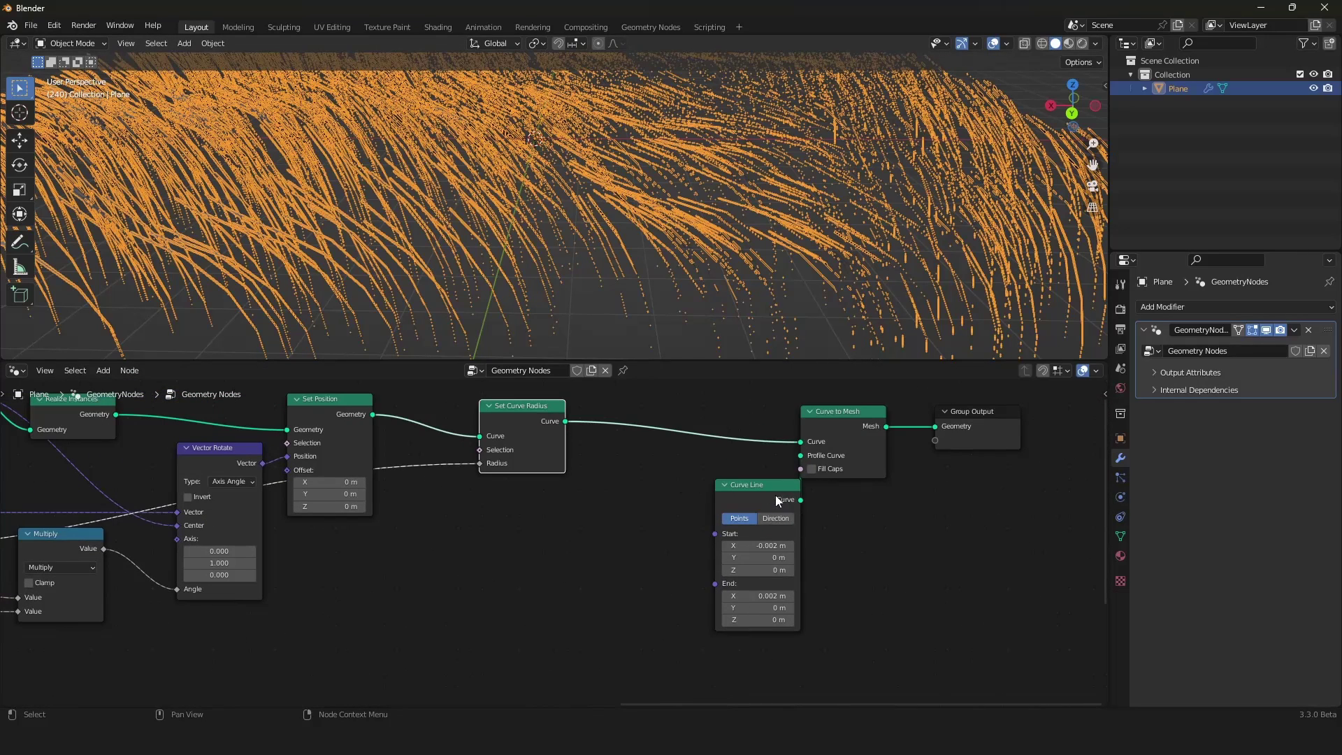
pyautogui.rightClick(700, 482)
pyautogui.moveTo(775, 495); pyautogui.dragTo(677, 488)
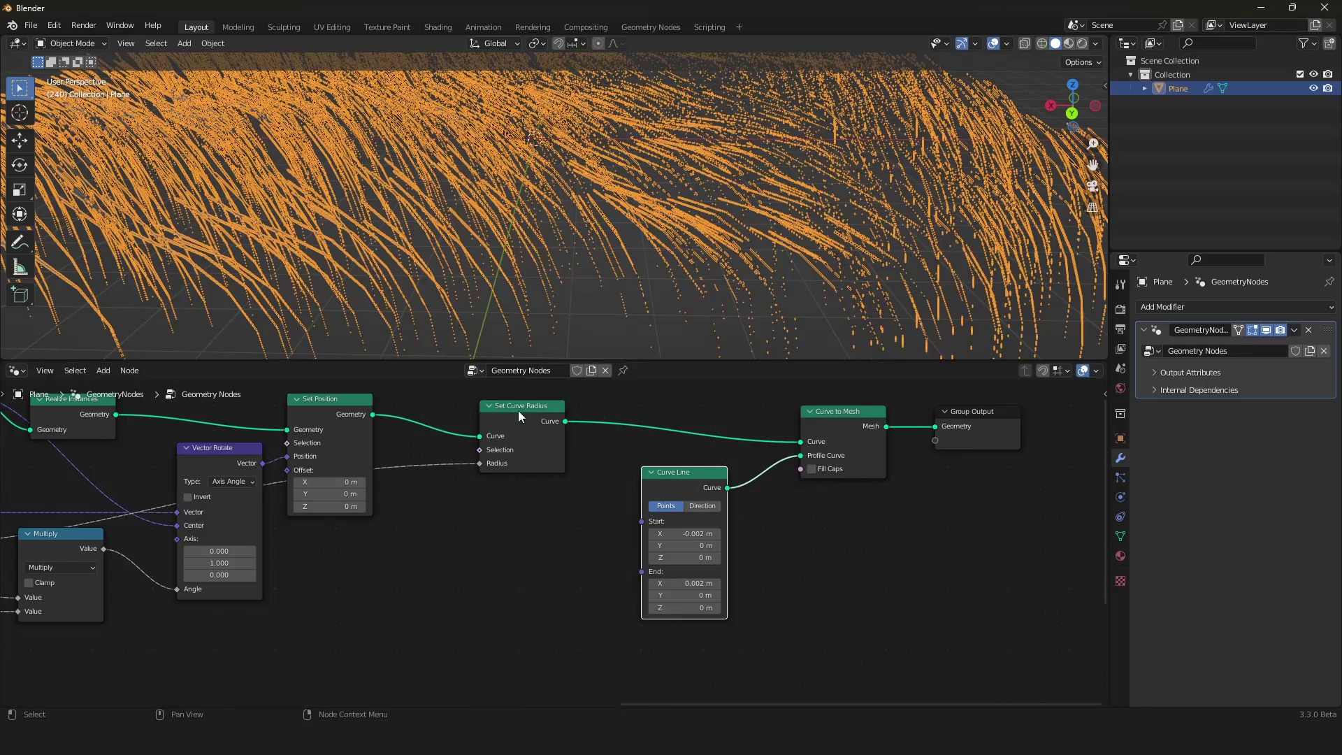
pyautogui.click(519, 411)
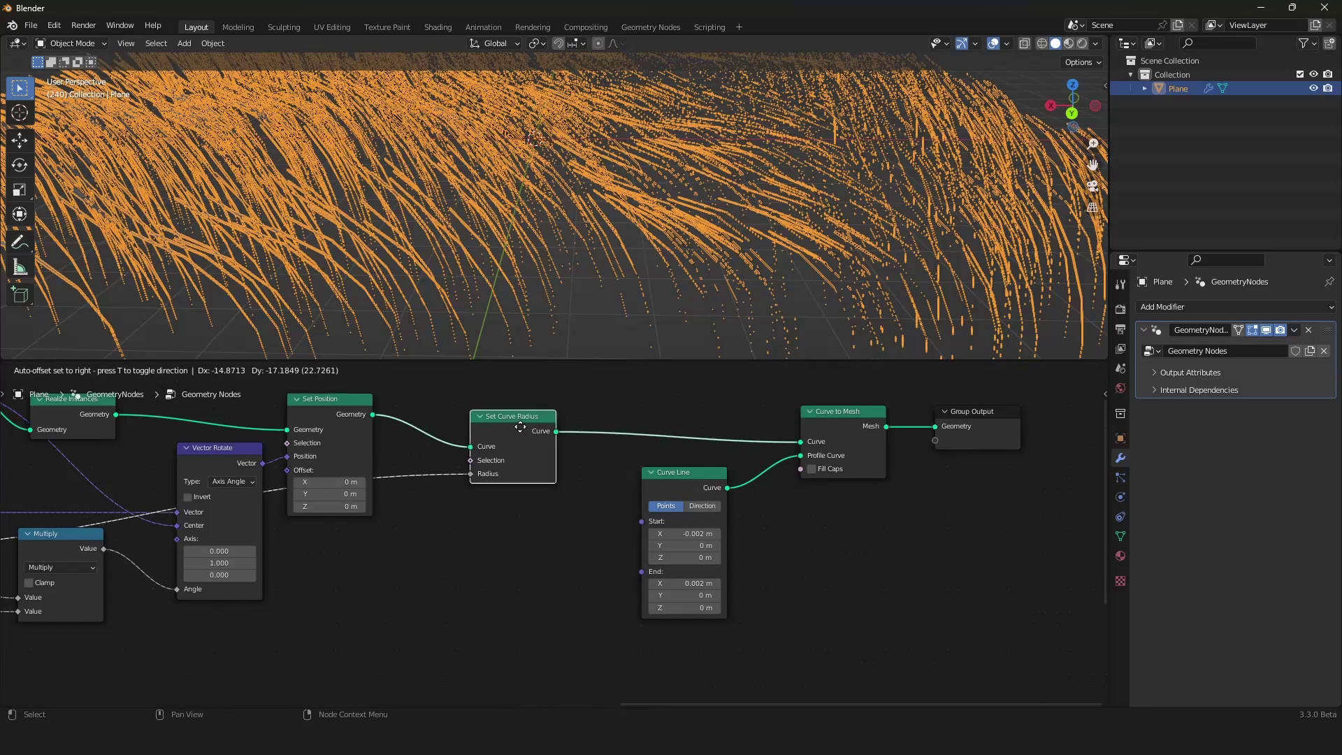
pyautogui.click(698, 479)
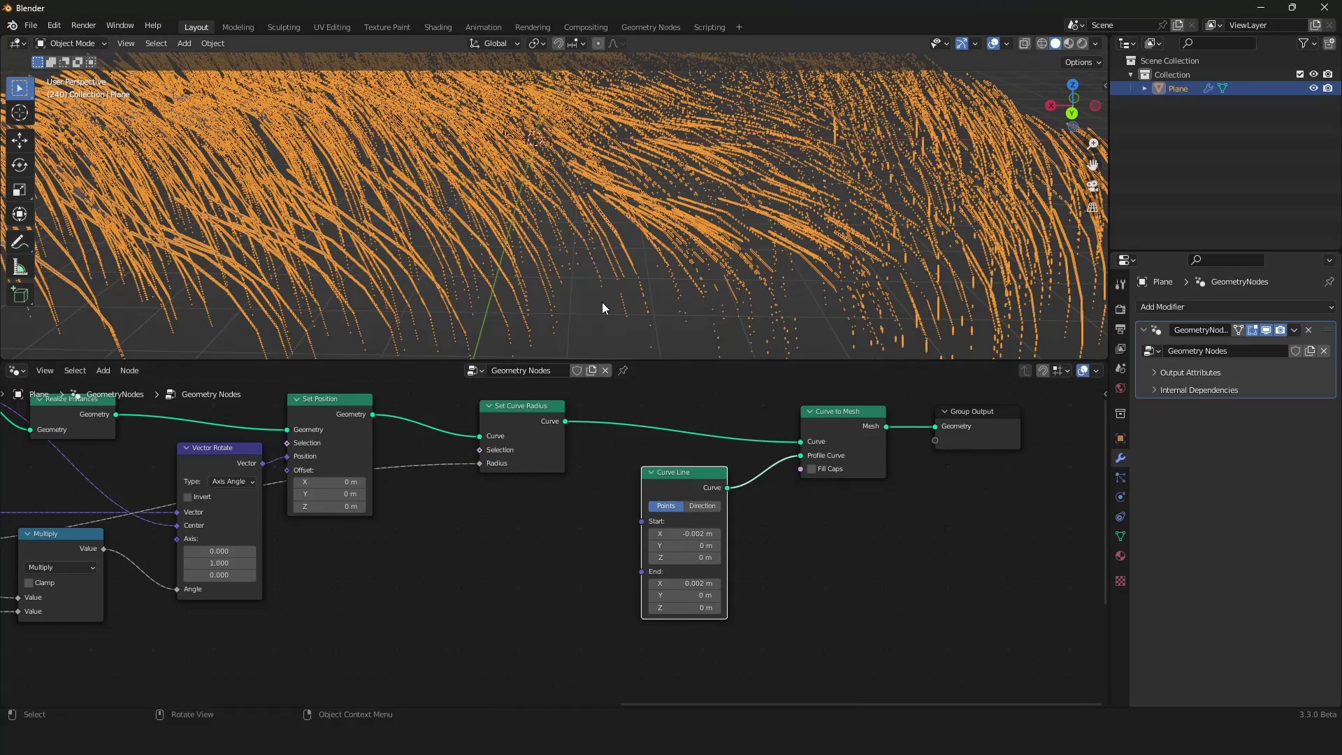
# Inspect the blades' taper and insert a Map Range node between the Spline Parameter Factor and the Set Curve Radius input
pyautogui.scroll(-4, 650, 321)
pyautogui.moveTo(649, 317); pyautogui.dragTo(664, 275, button='middle')
pyautogui.scroll(4, 635, 309)
pyautogui.scroll(-1, 664, 275)
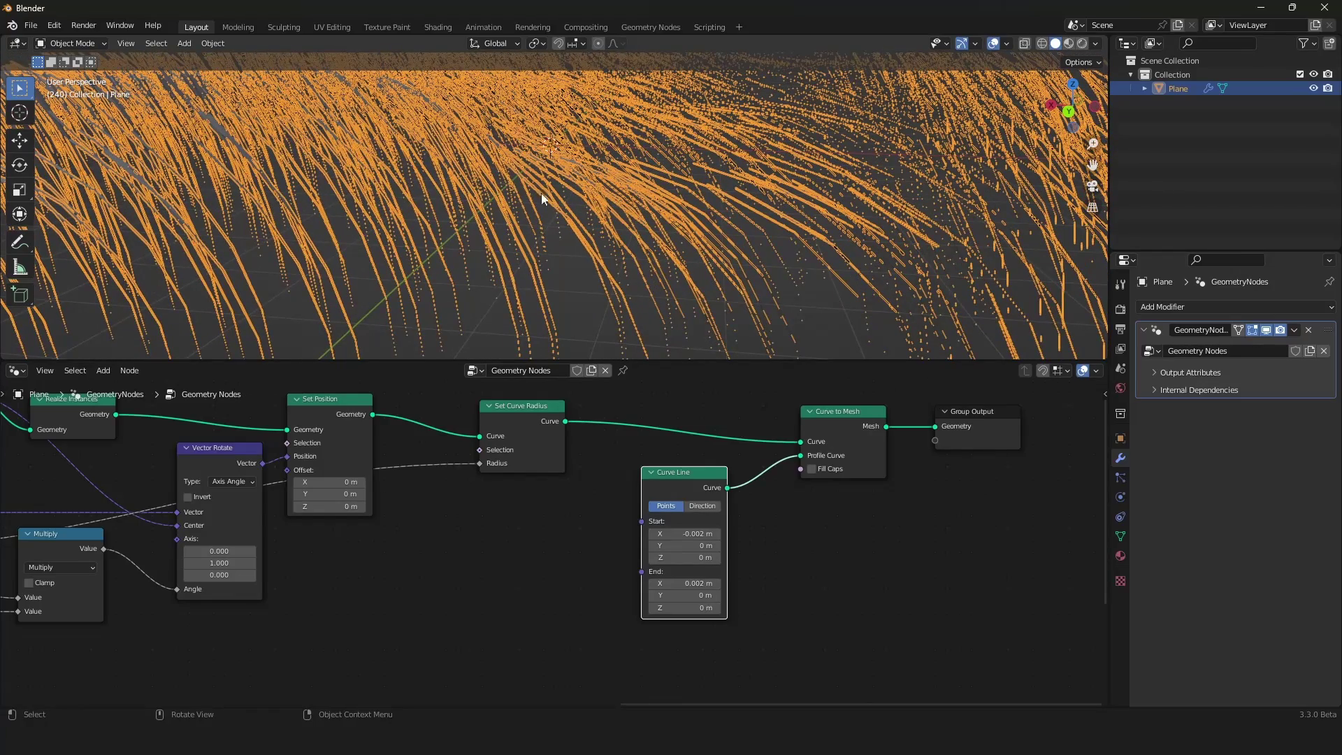
pyautogui.scroll(-2, 520, 536)
pyautogui.scroll(2, 520, 536)
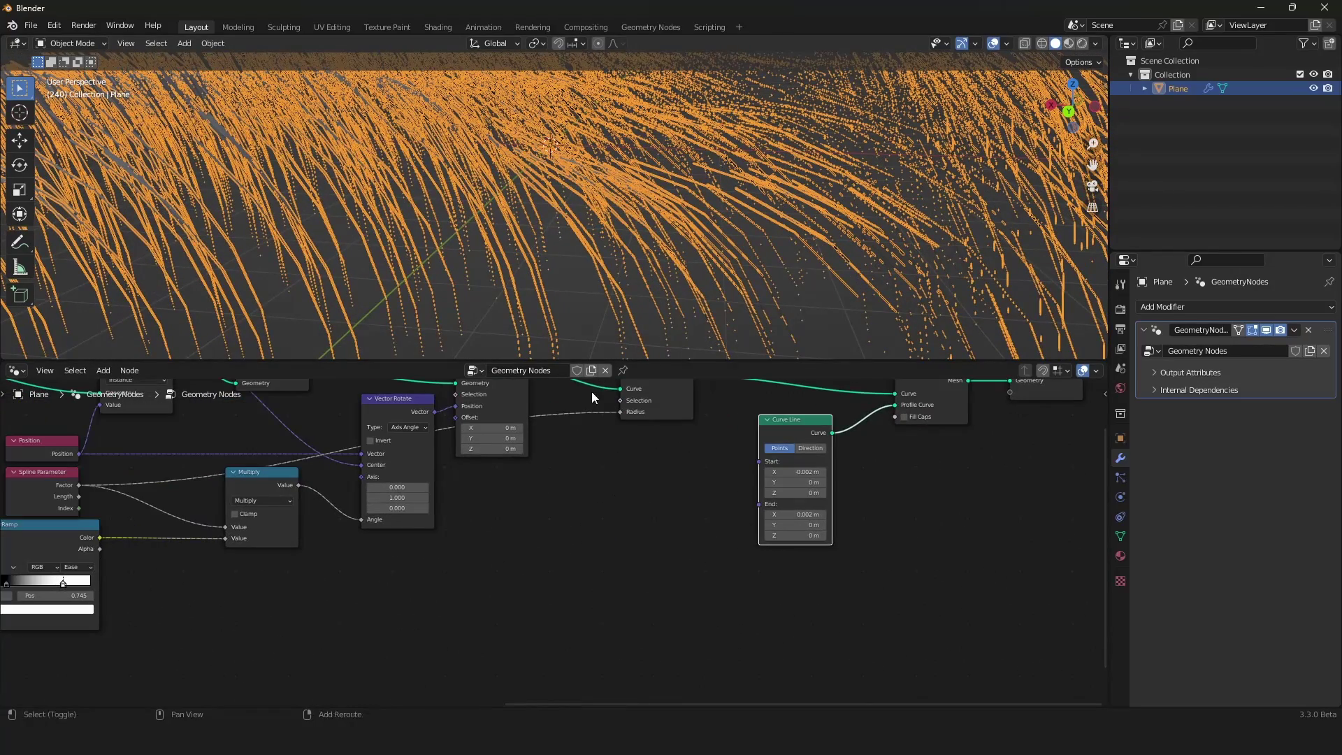
pyautogui.hotkey('shift', 'a')
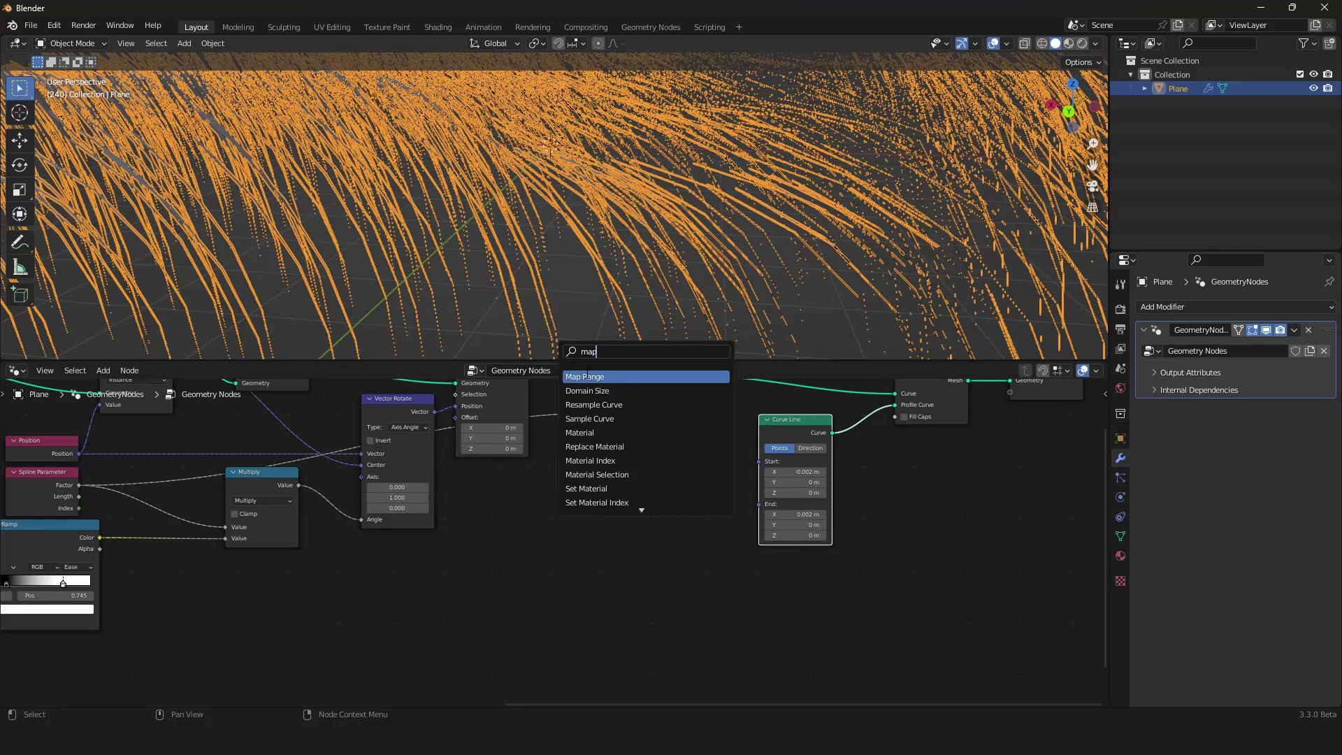
pyautogui.click(586, 375)
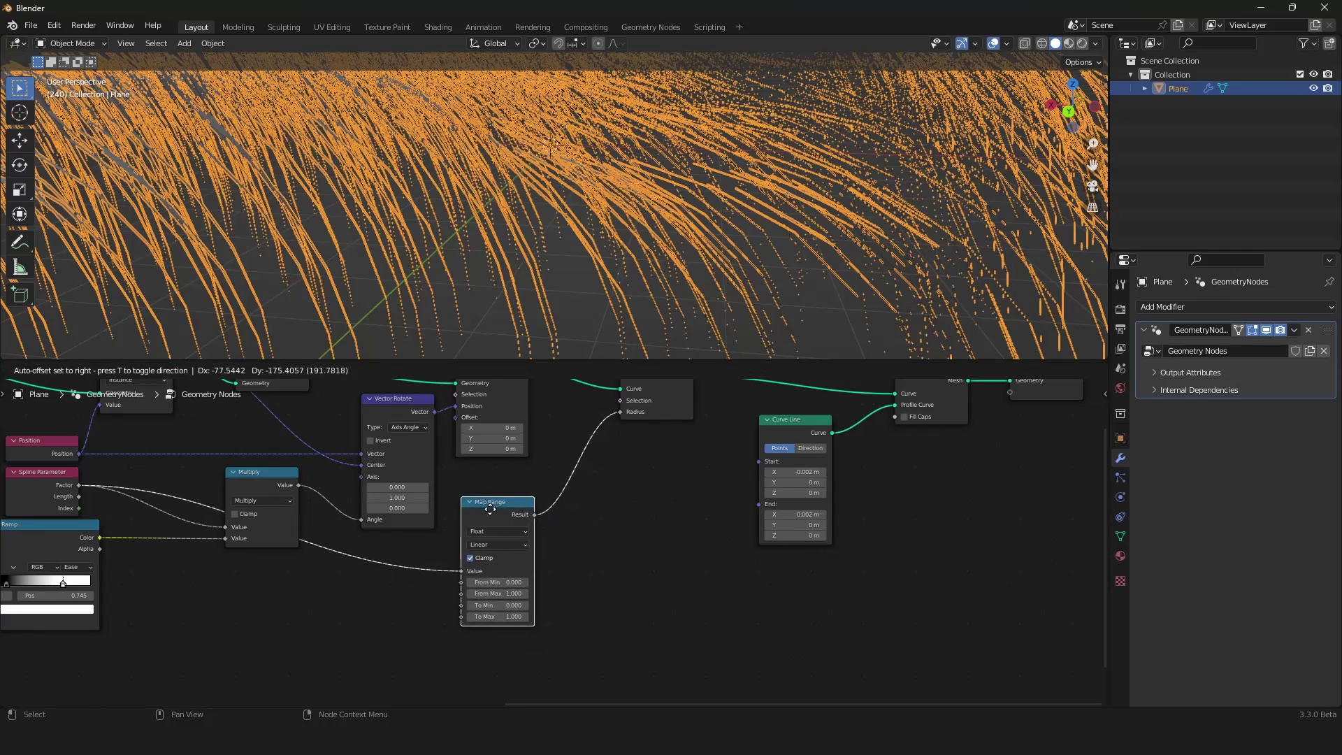
pyautogui.click(484, 512)
# Reverse the Map Range output with To Min 1 and To Max 0, and inspect the grass from another angle
pyautogui.scroll(3, 524, 461)
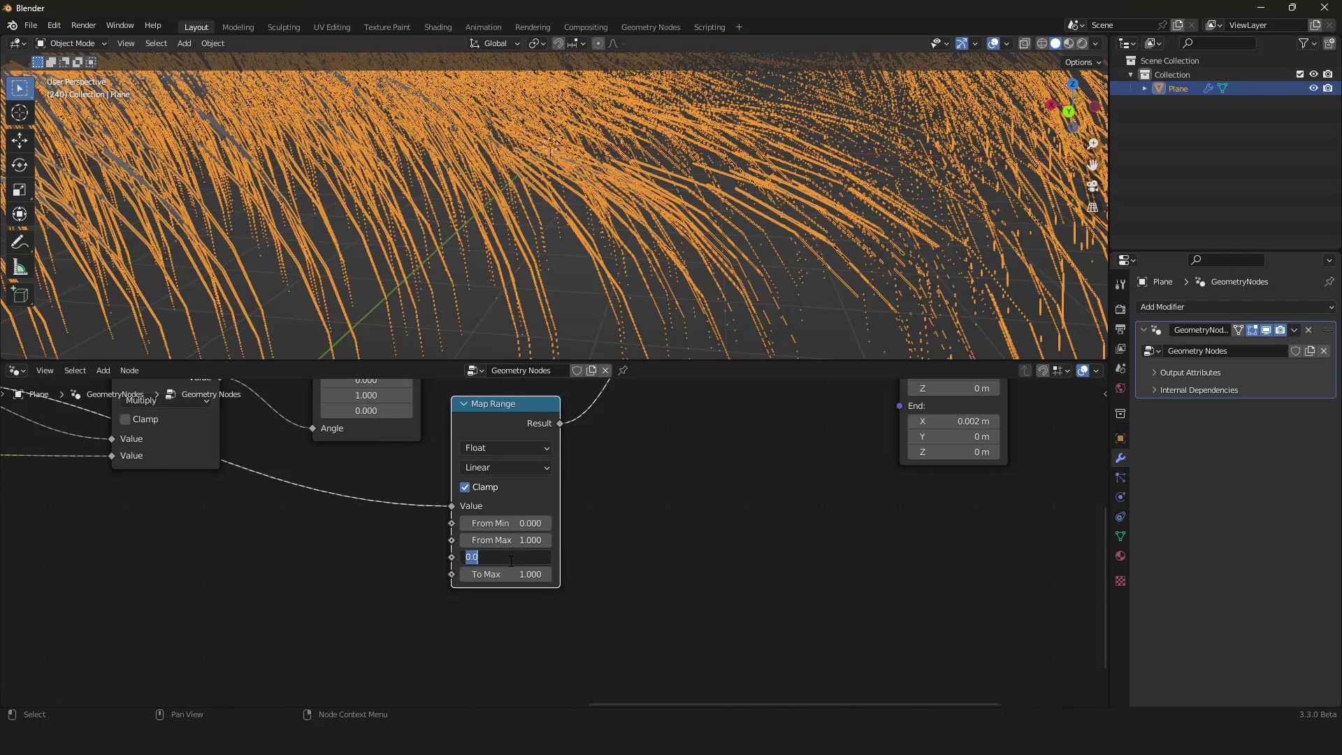
pyautogui.press('Return')
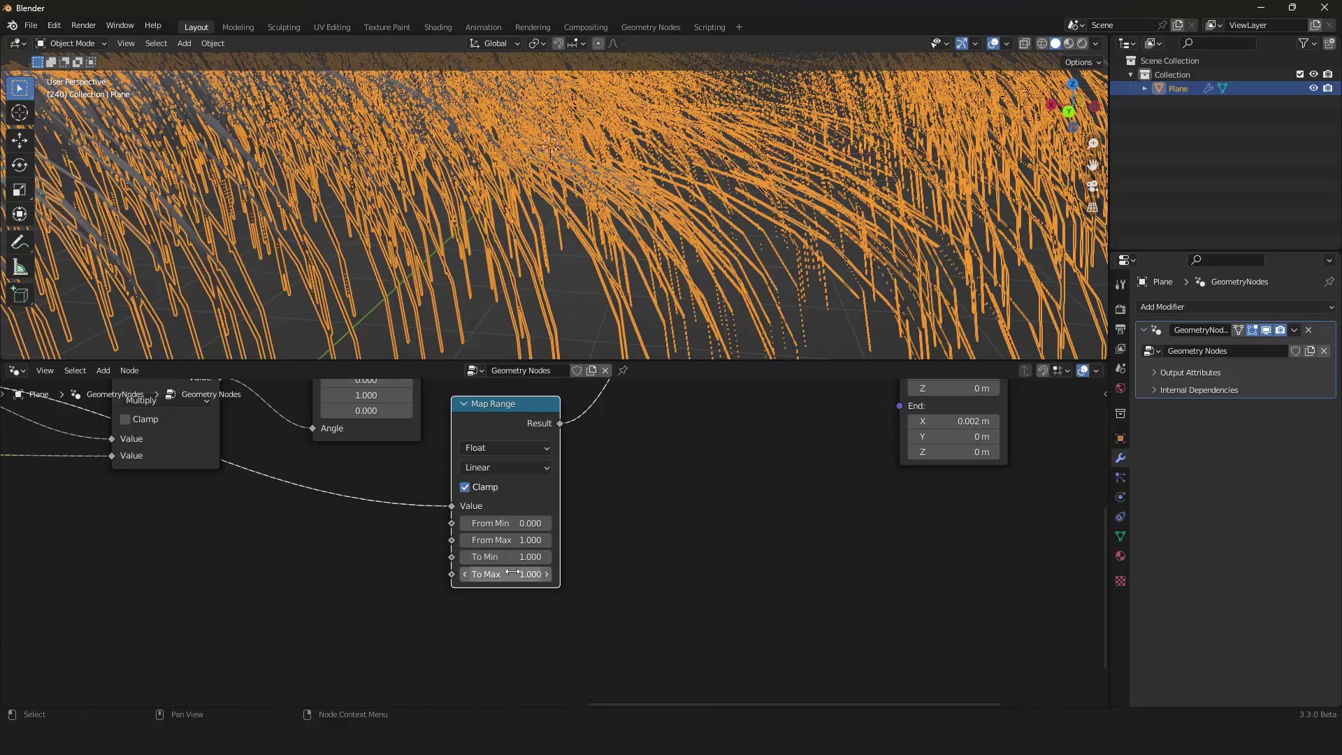
pyautogui.write('0')
pyautogui.press('Return')
pyautogui.scroll(-3, 786, 179)
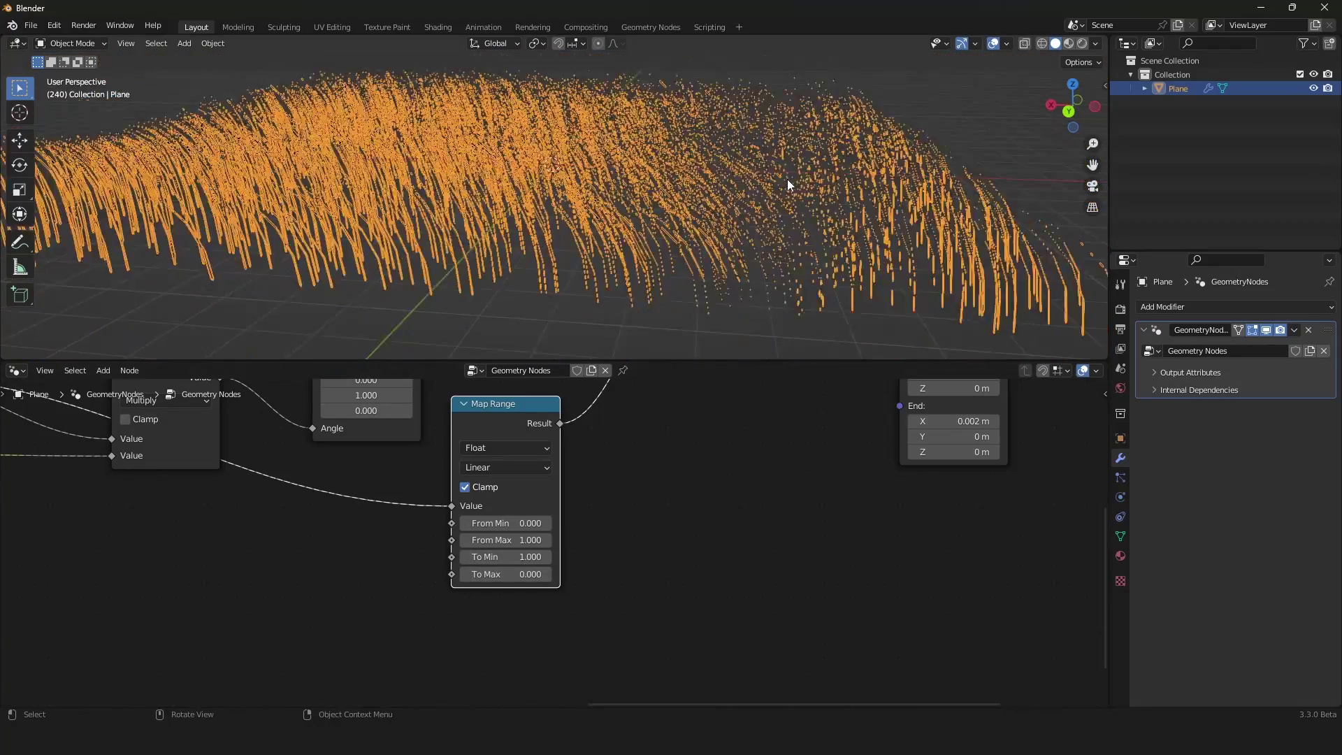
pyautogui.moveTo(787, 179); pyautogui.dragTo(460, 242, button='middle')
pyautogui.scroll(4, 899, 179)
pyautogui.scroll(-4, 460, 242)
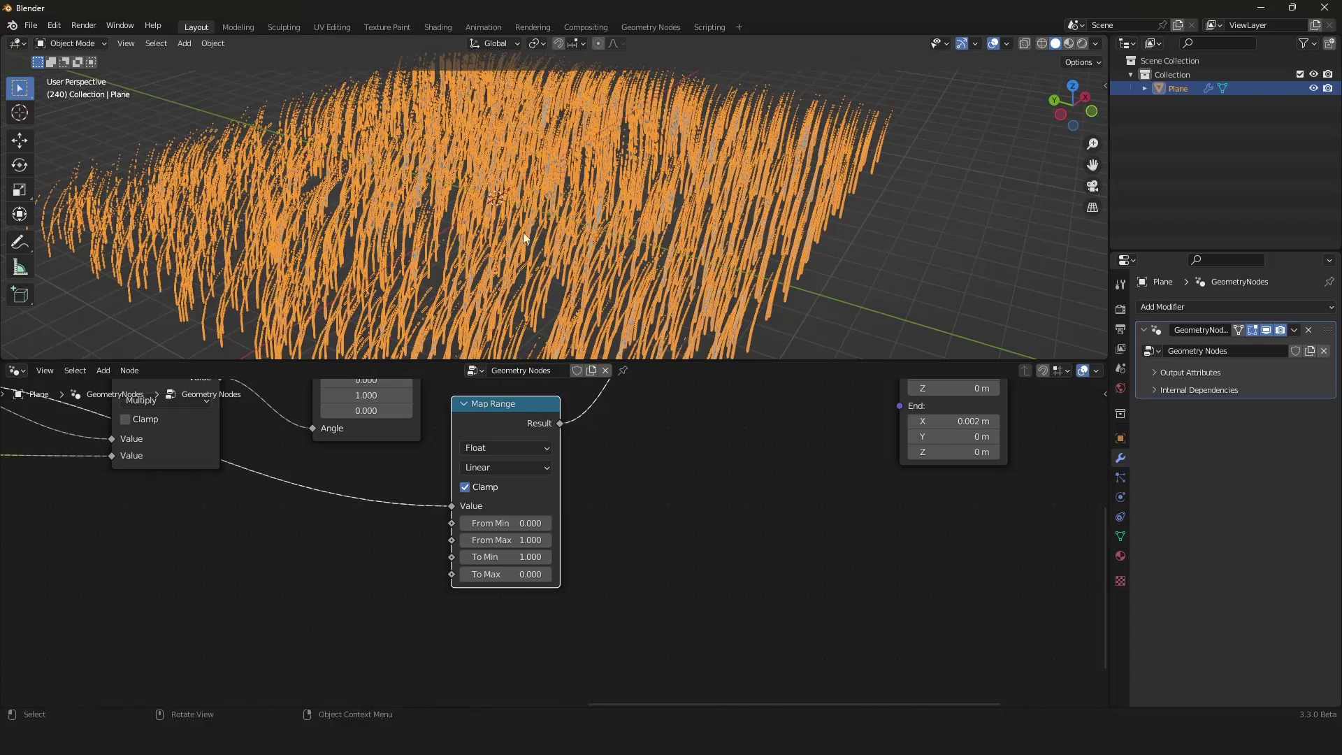
pyautogui.moveTo(593, 266); pyautogui.dragTo(576, 257, button='middle')
# Set the point distribution density on the plane to 1500 and view the thicker grass
pyautogui.scroll(-5, 552, 546)
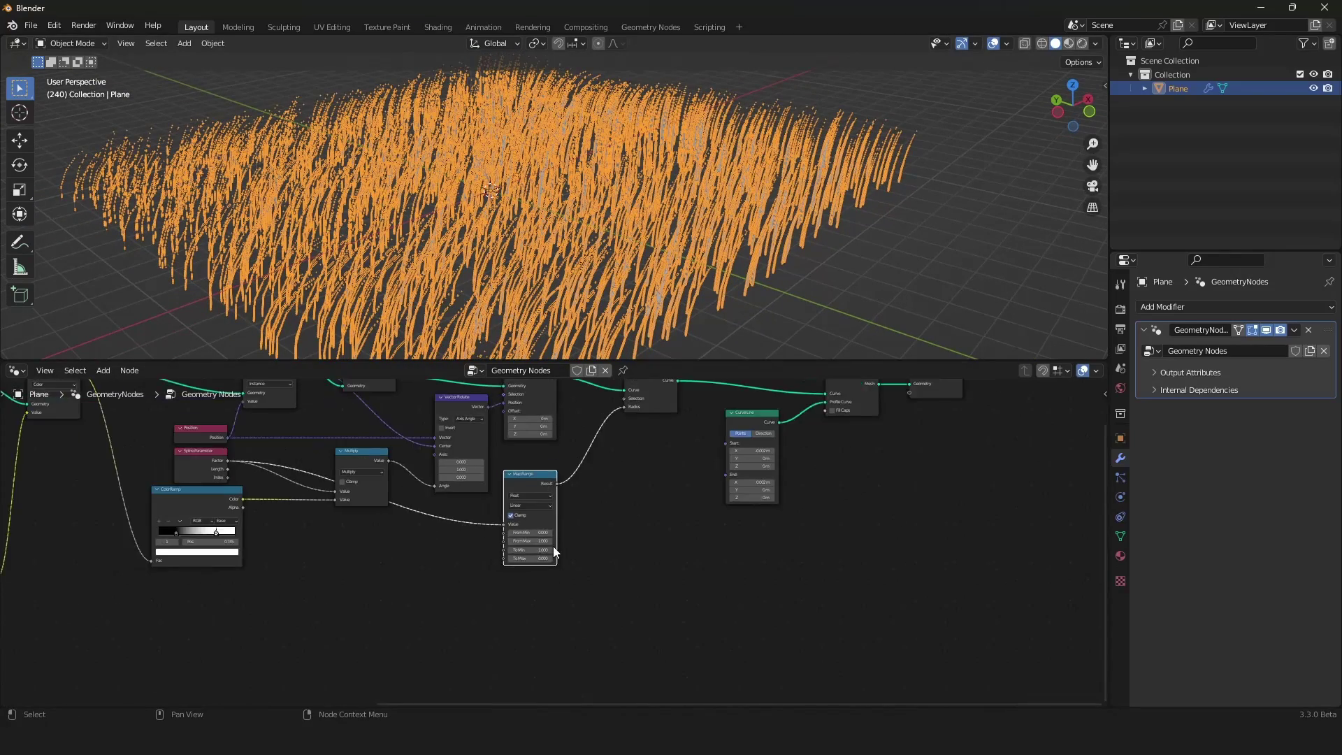
pyautogui.moveTo(552, 546); pyautogui.dragTo(729, 595, button='middle')
pyautogui.scroll(-5, 506, 563)
pyautogui.moveTo(506, 564); pyautogui.dragTo(710, 561, button='middle')
pyautogui.scroll(10, 709, 560)
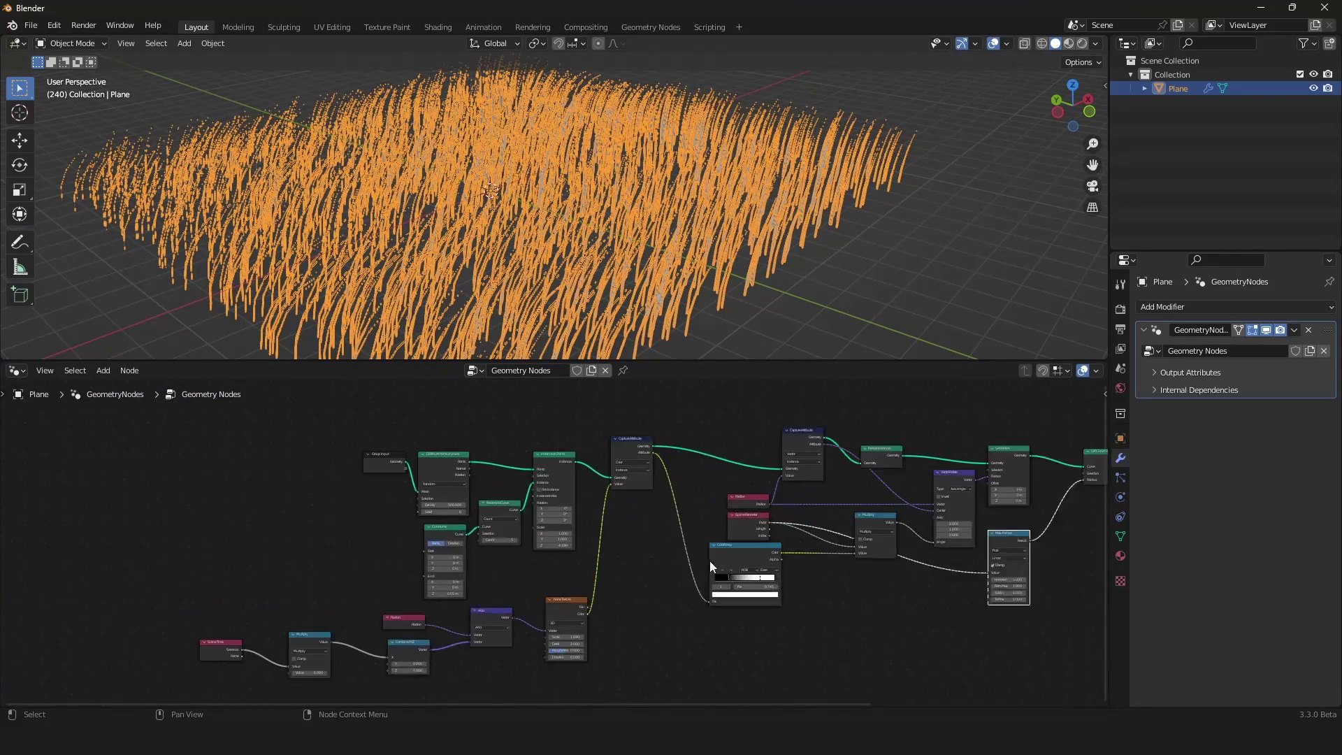
pyautogui.scroll(3, 710, 560)
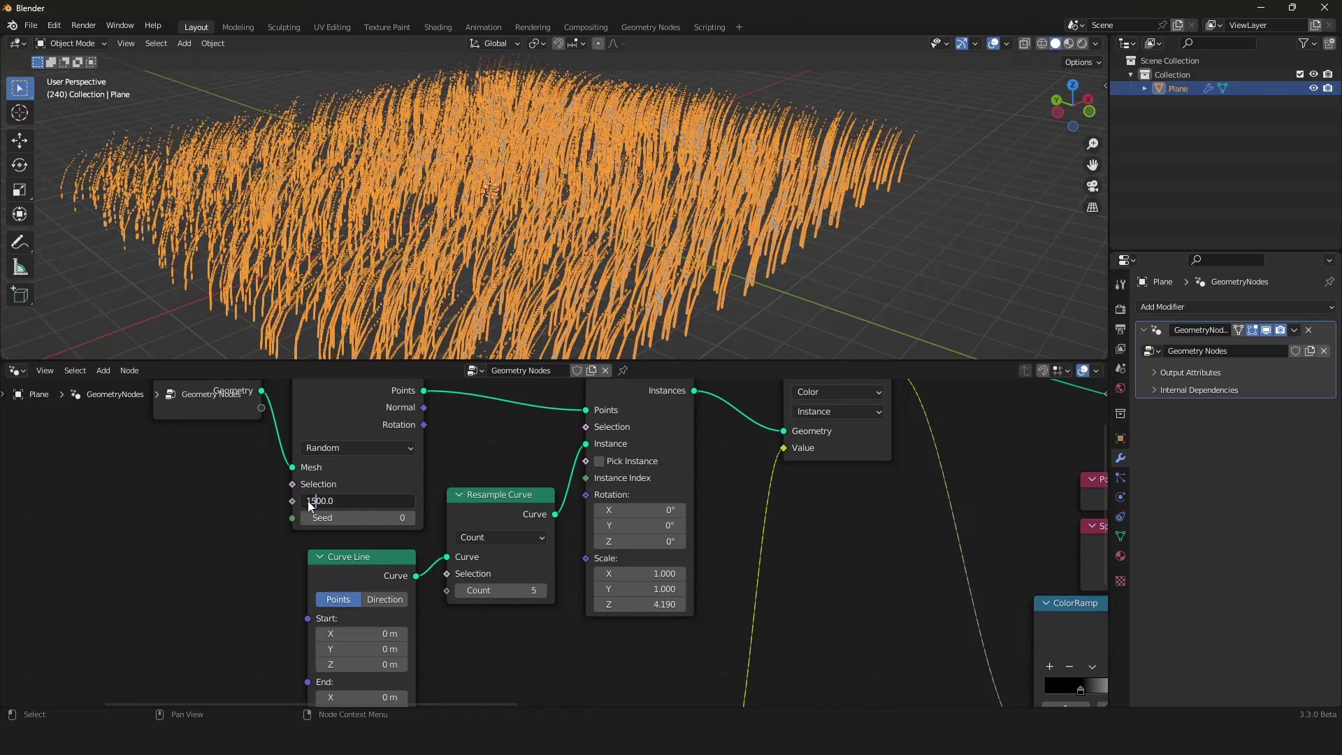
pyautogui.press('Return')
pyautogui.moveTo(397, 208); pyautogui.dragTo(782, 86, button='middle')
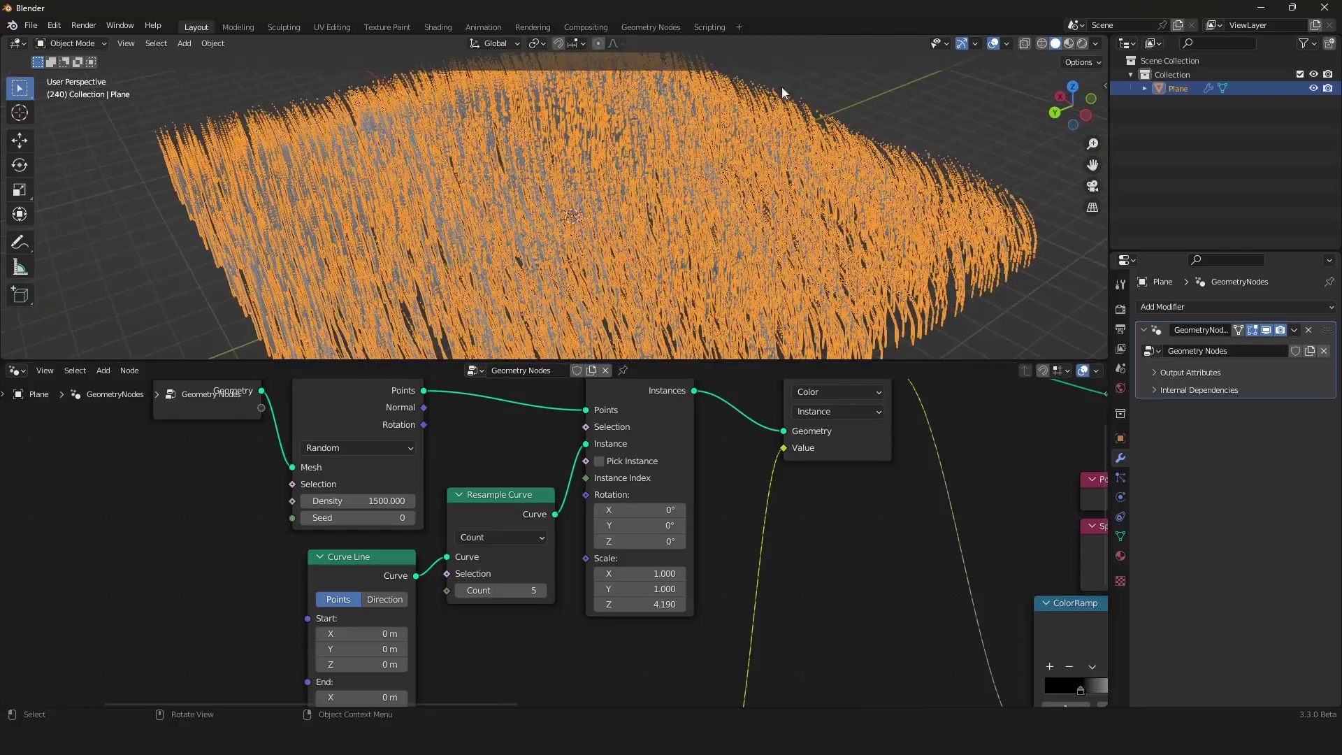
# Hide the viewport overlays and play the wind animation while examining the grass from several angles
pyautogui.click(993, 44)
pyautogui.press('space')
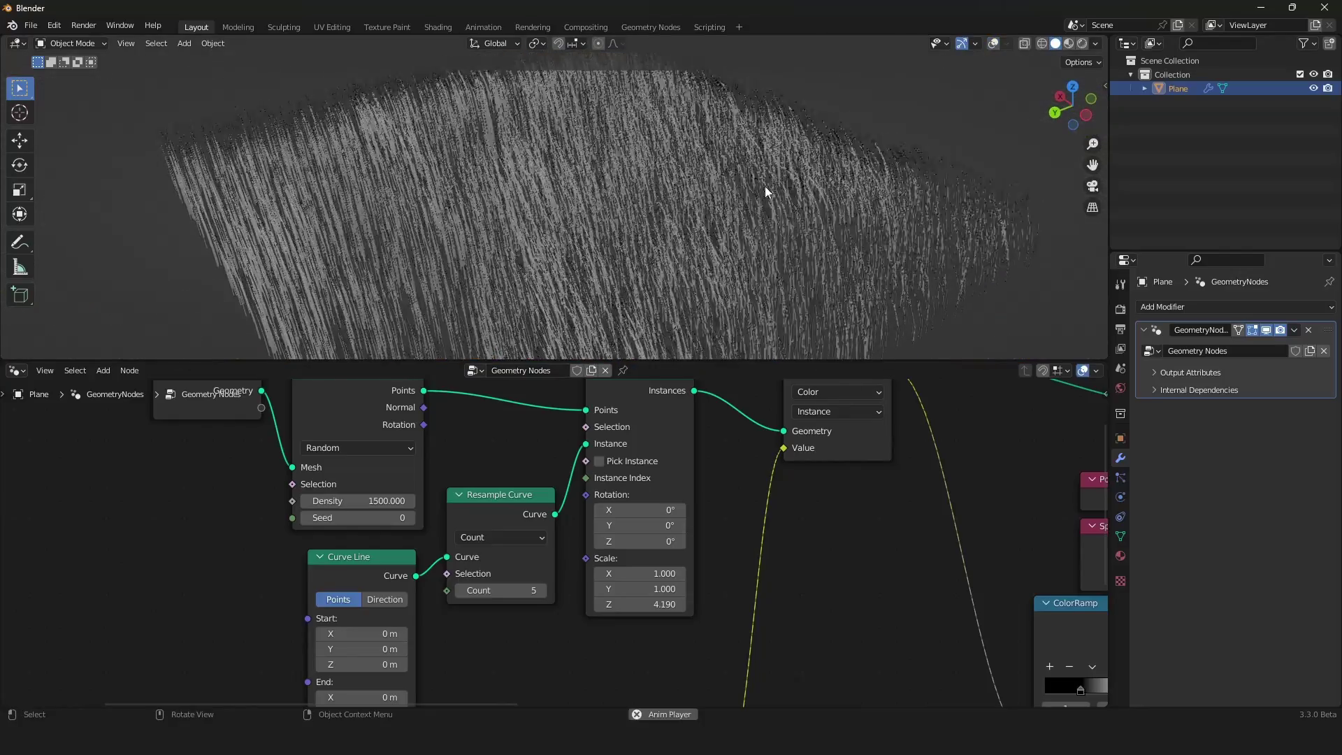
pyautogui.scroll(-1, 720, 230)
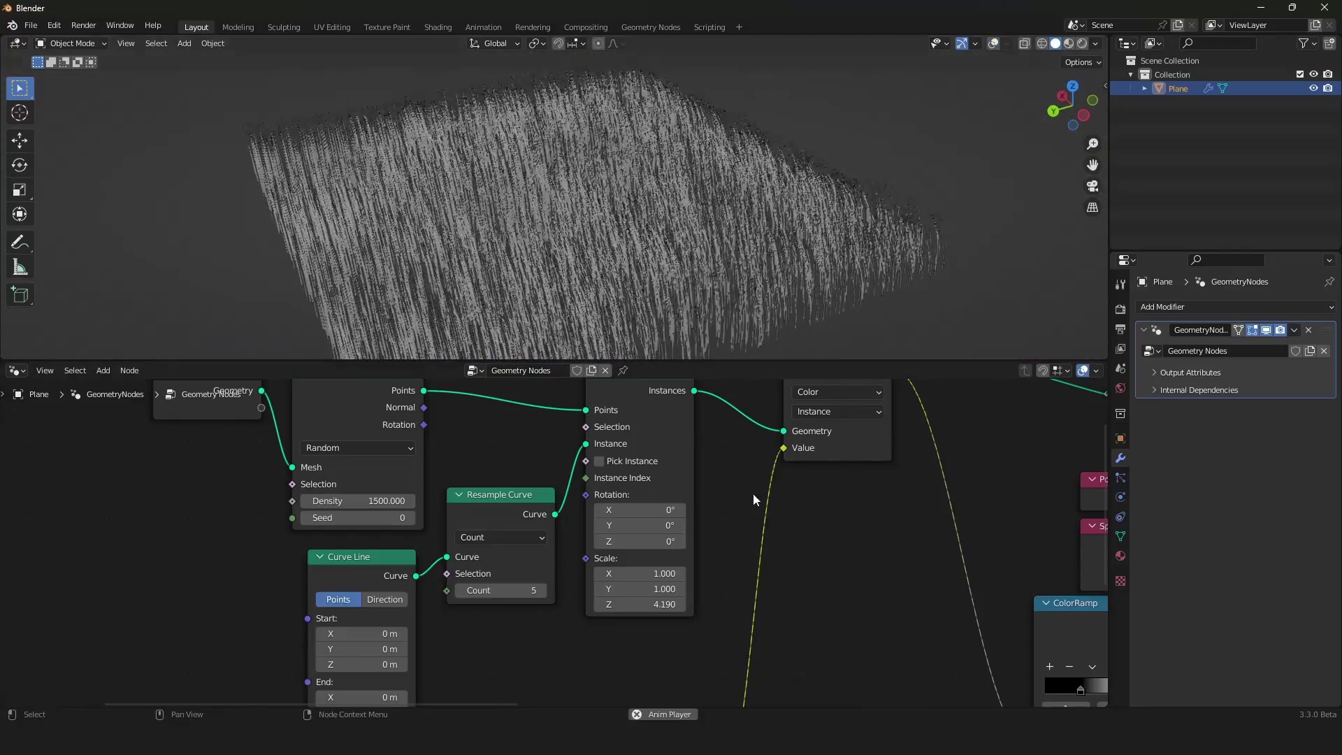
pyautogui.scroll(2, 802, 279)
pyautogui.moveTo(627, 322); pyautogui.dragTo(521, 262, button='middle')
pyautogui.scroll(-4, 526, 230)
pyautogui.scroll(4, 526, 230)
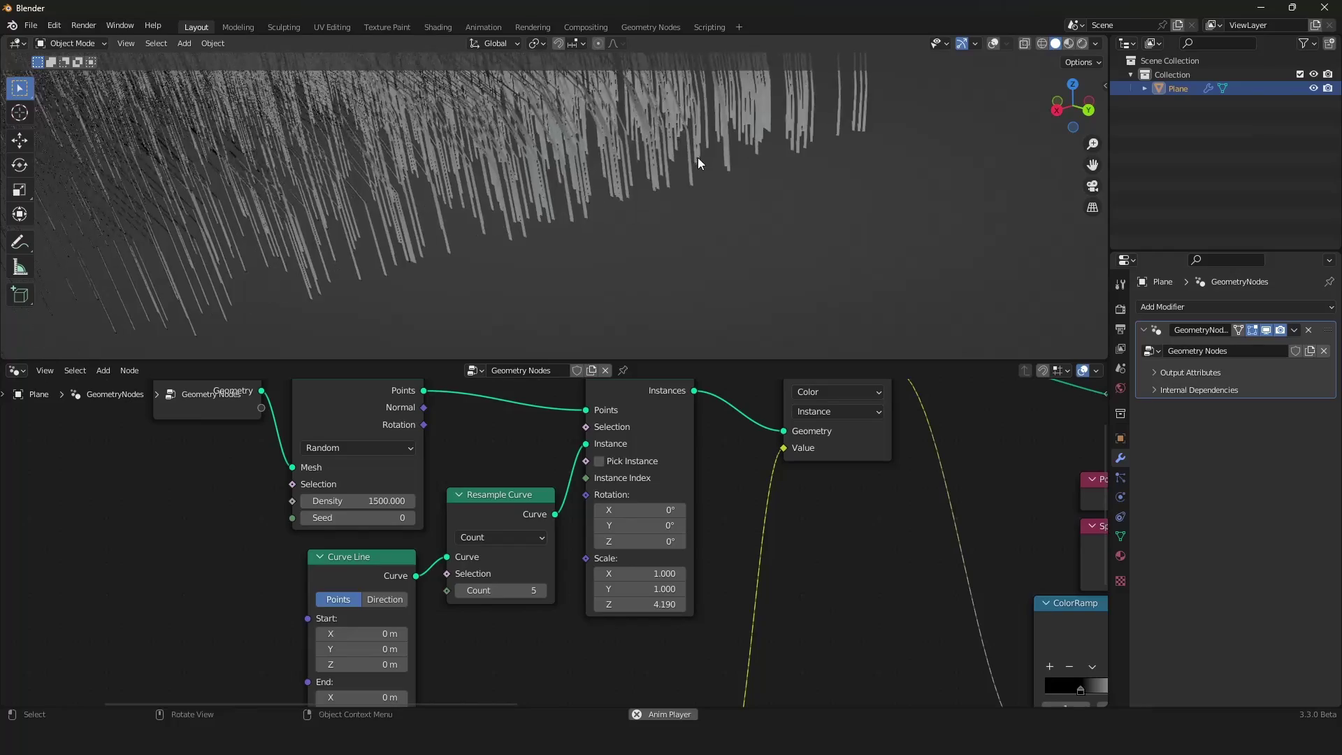
pyautogui.keyDown('shift'); pyautogui.moveTo(698, 157); pyautogui.dragTo(680, 316, button='middle'); pyautogui.keyUp('shift')
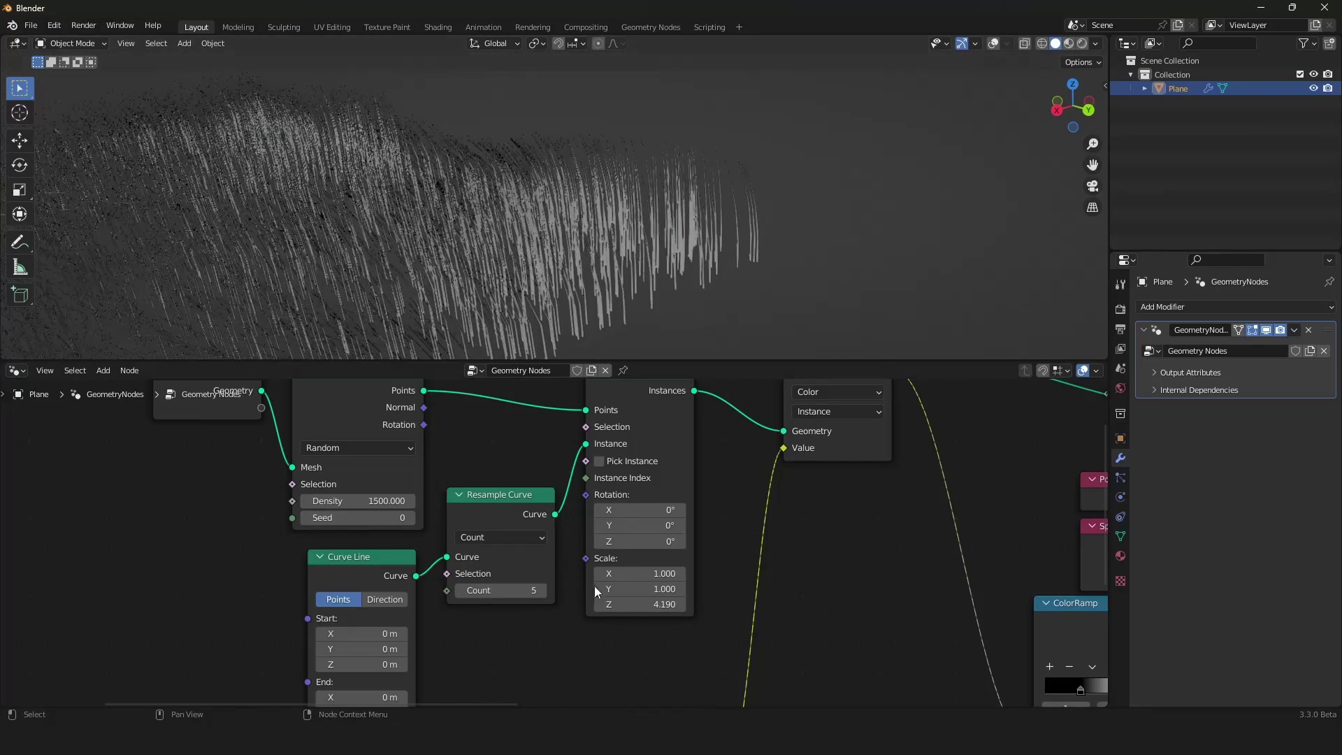
pyautogui.press('space')
# Raise the Resample Curve count to 11 and increase the Noise Texture scale for finer wind variation
pyautogui.moveTo(500, 589)
pyautogui.mouseDown()
pyautogui.moveTo(534, 590)
pyautogui.moveTo(492, 590)
pyautogui.mouseUp()
pyautogui.scroll(-8, 777, 575)
pyautogui.moveTo(777, 575); pyautogui.dragTo(713, 476, button='middle')
pyautogui.scroll(4, 712, 476)
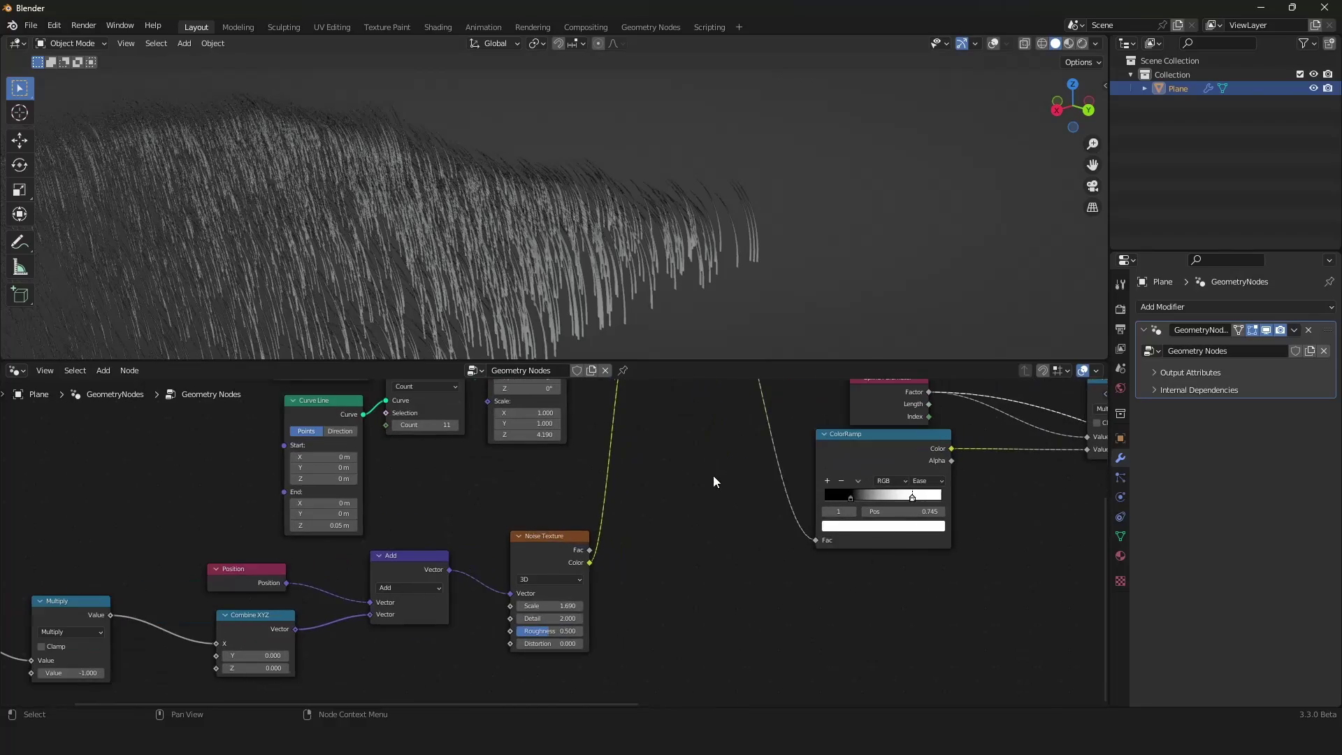
pyautogui.moveTo(559, 606); pyautogui.dragTo(608, 606)
pyautogui.moveTo(574, 301); pyautogui.dragTo(510, 246, button='middle')
pyautogui.scroll(6, 558, 531)
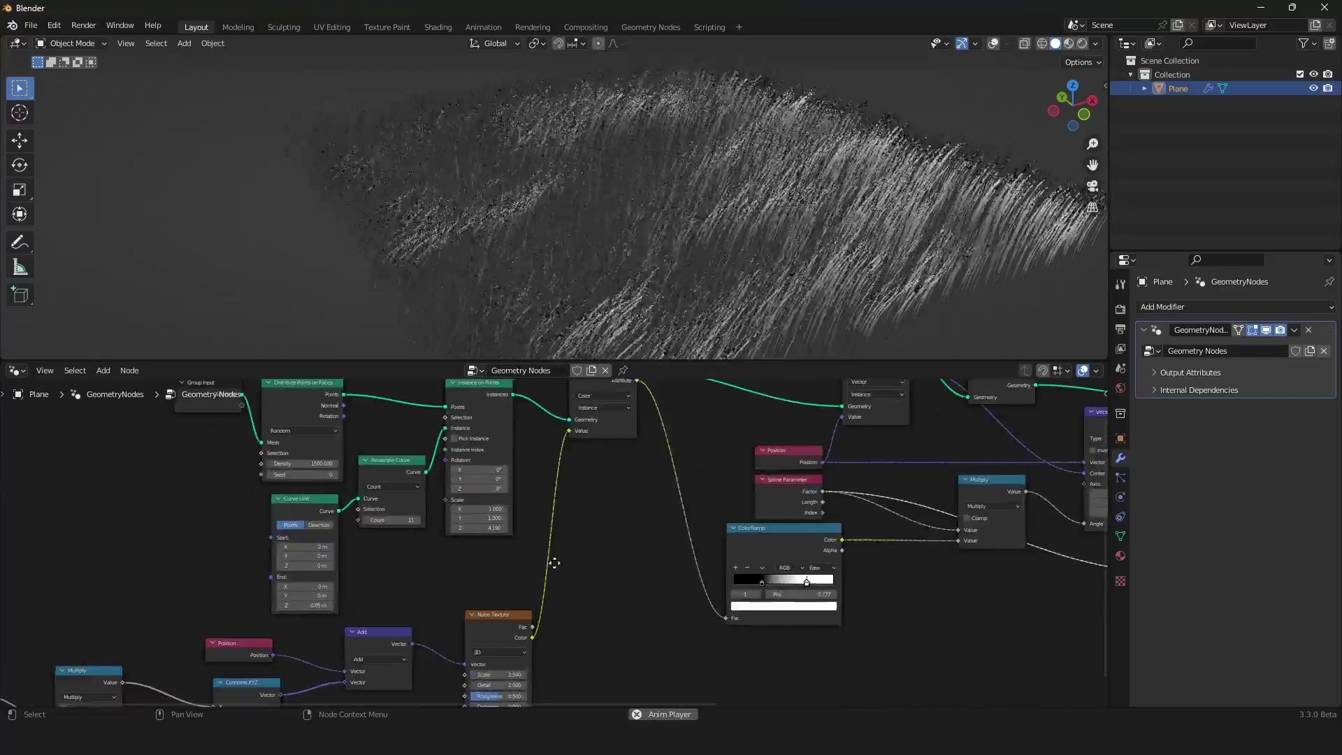
# Tune the wind speed by trying -0.1 and -0.5 in the Multiply node fed by Scene Time, ending with -2
pyautogui.moveTo(551, 563); pyautogui.dragTo(877, 468, button='middle')
pyautogui.scroll(4, 606, 529)
pyautogui.moveTo(607, 526); pyautogui.dragTo(802, 450, button='middle')
pyautogui.scroll(2, 802, 450)
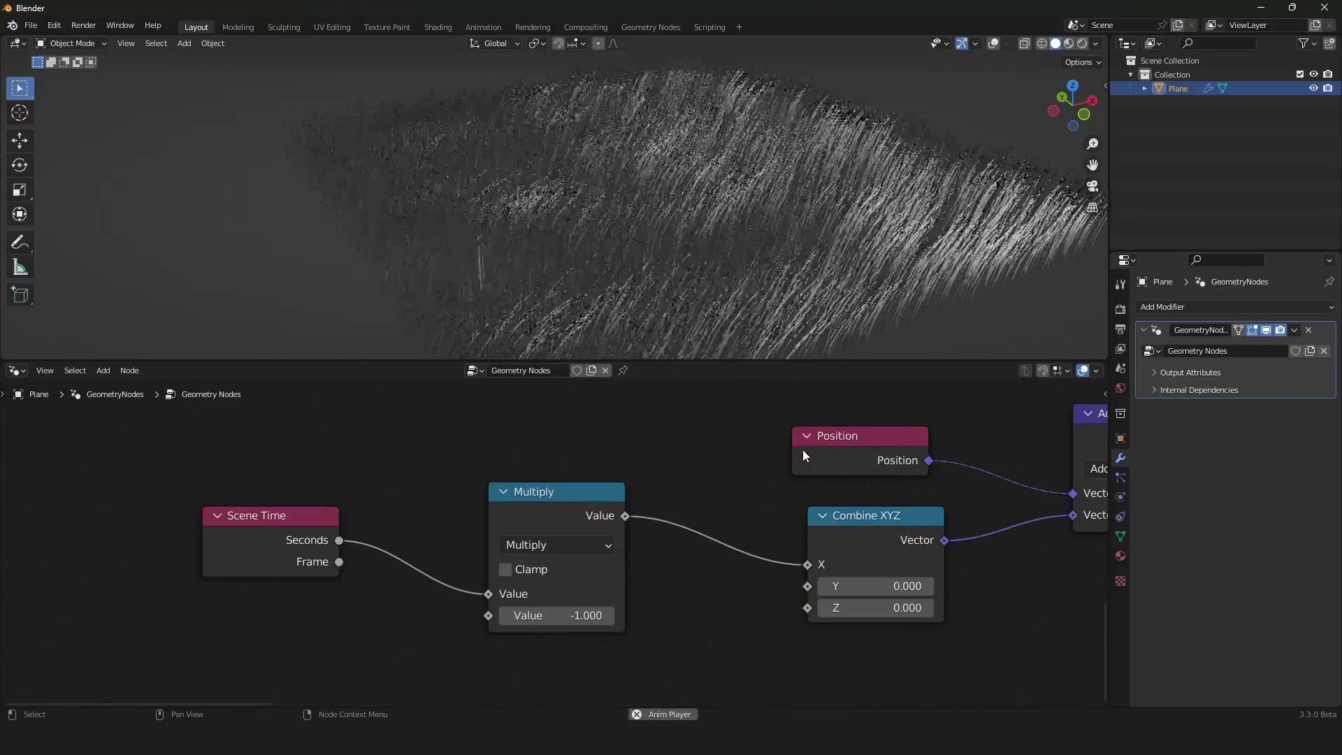
pyautogui.click(550, 606)
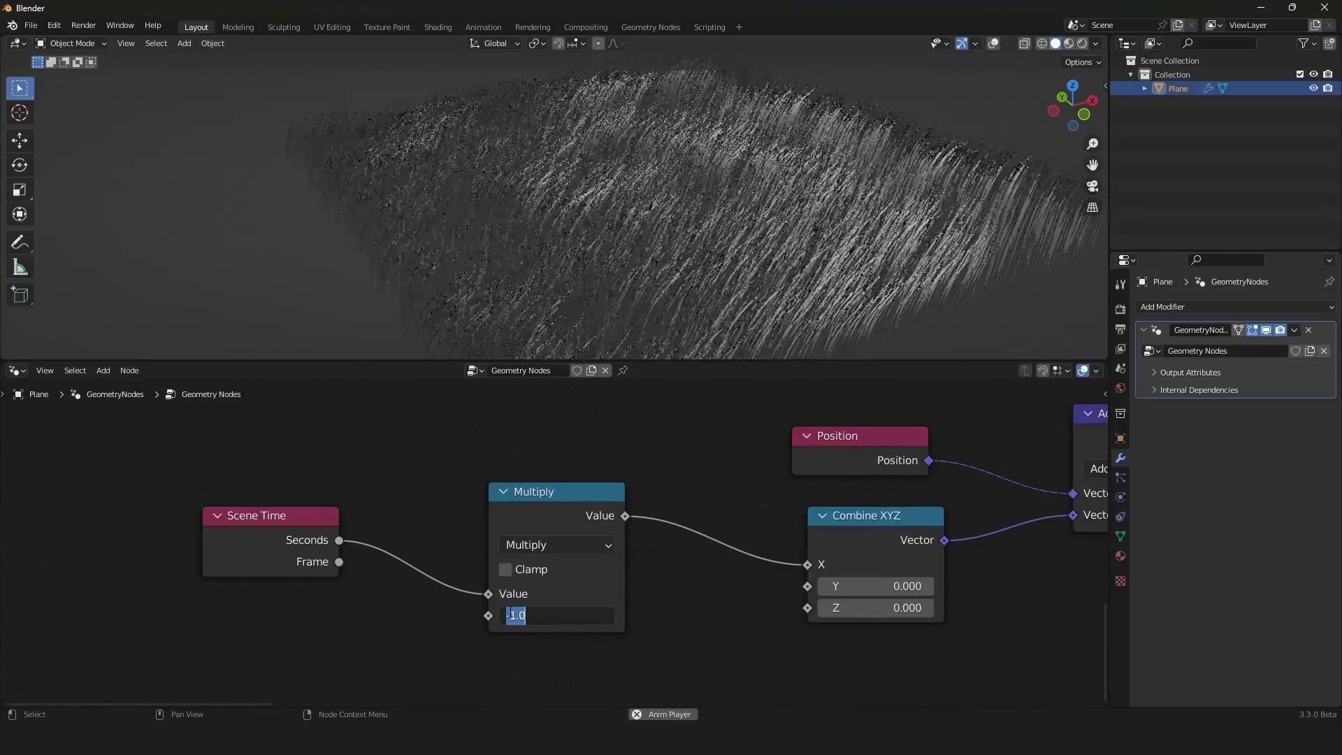
pyautogui.click(515, 615)
pyautogui.press('BackSpace')
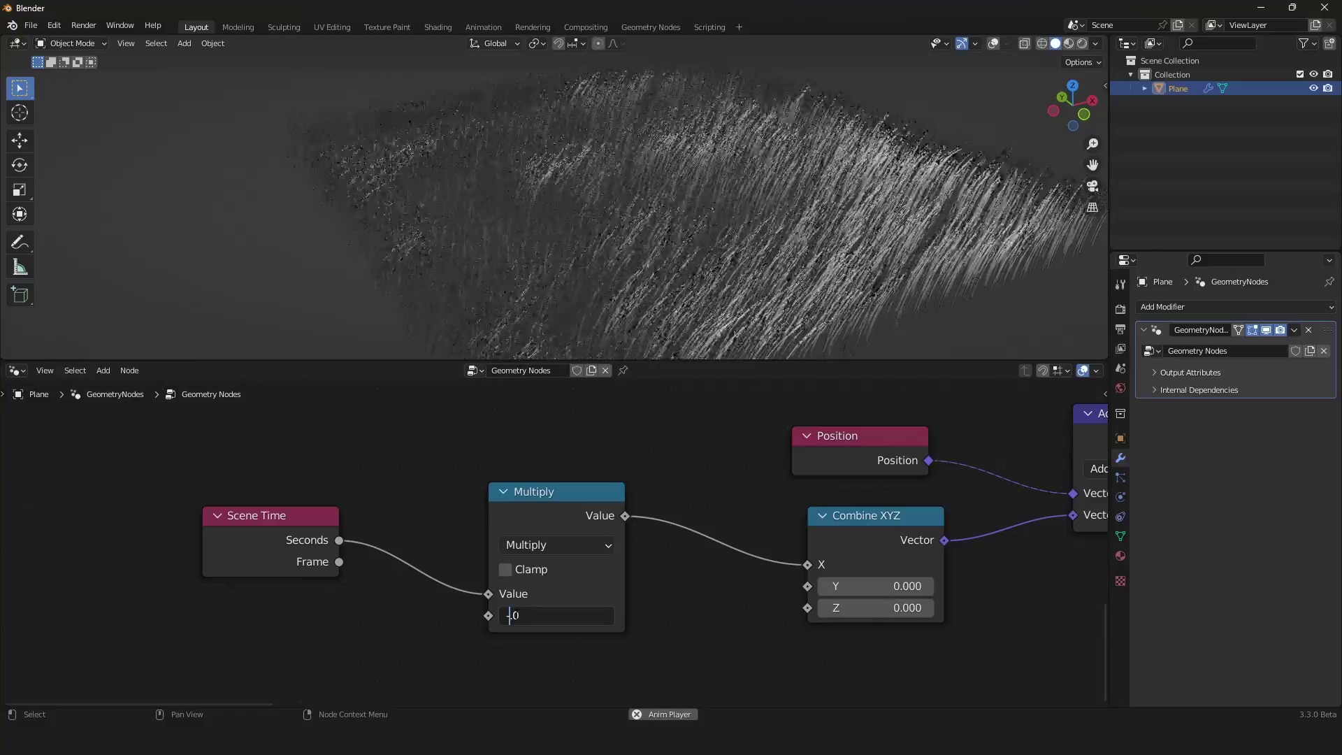
pyautogui.press('BackSpace')
pyautogui.press('BackSpace')
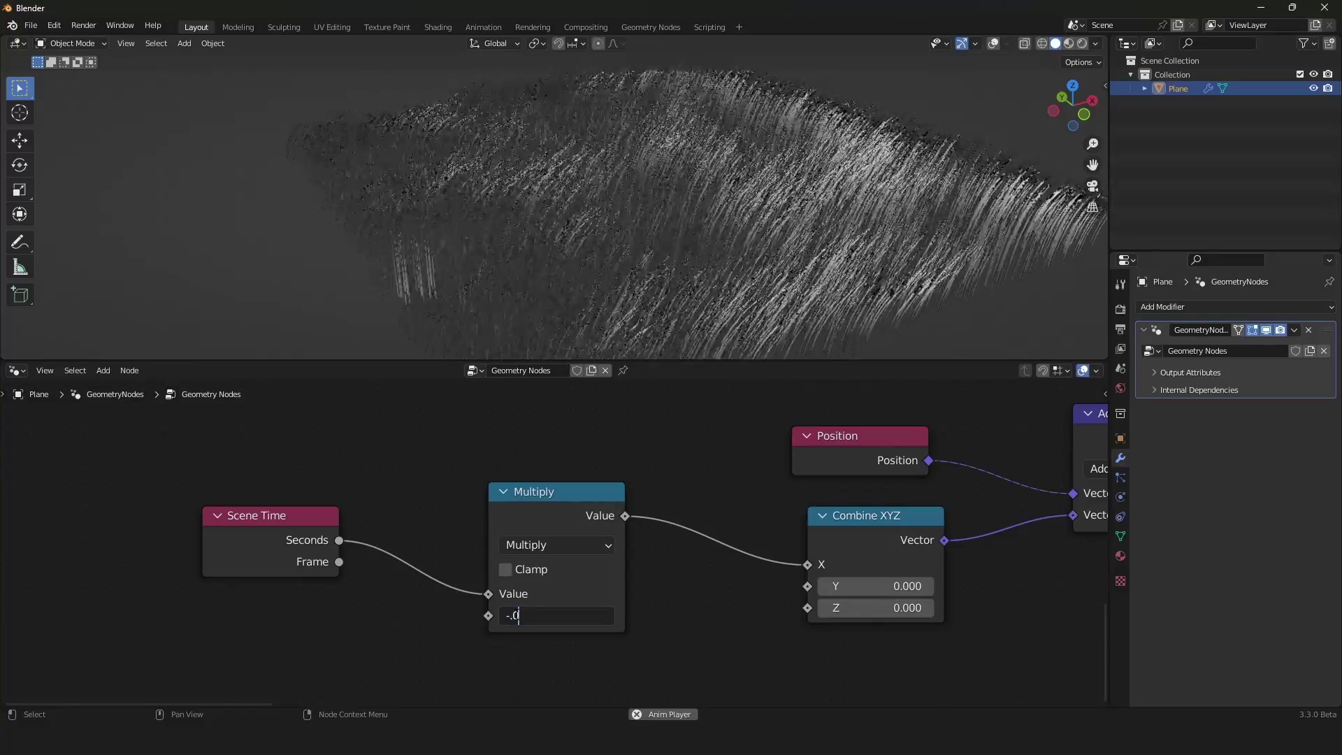
pyautogui.write('.1')
pyautogui.press('Return')
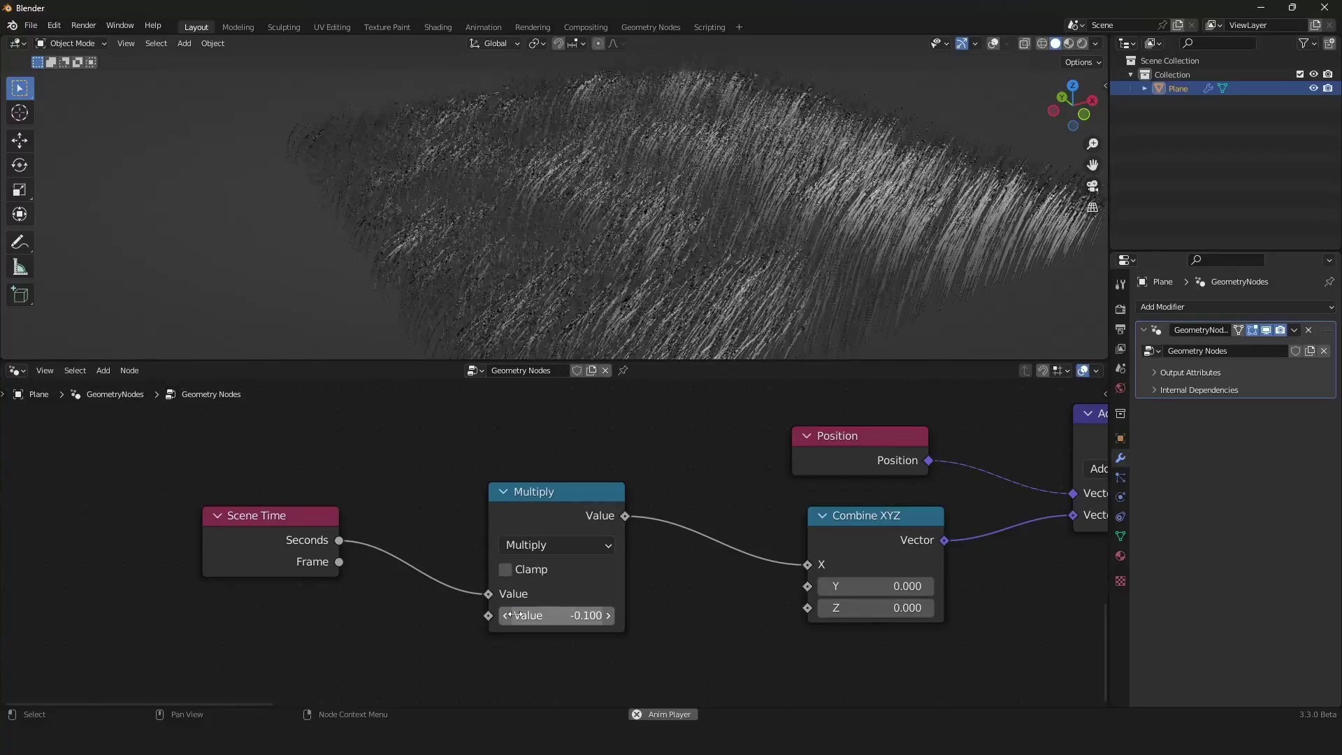
pyautogui.click(515, 615)
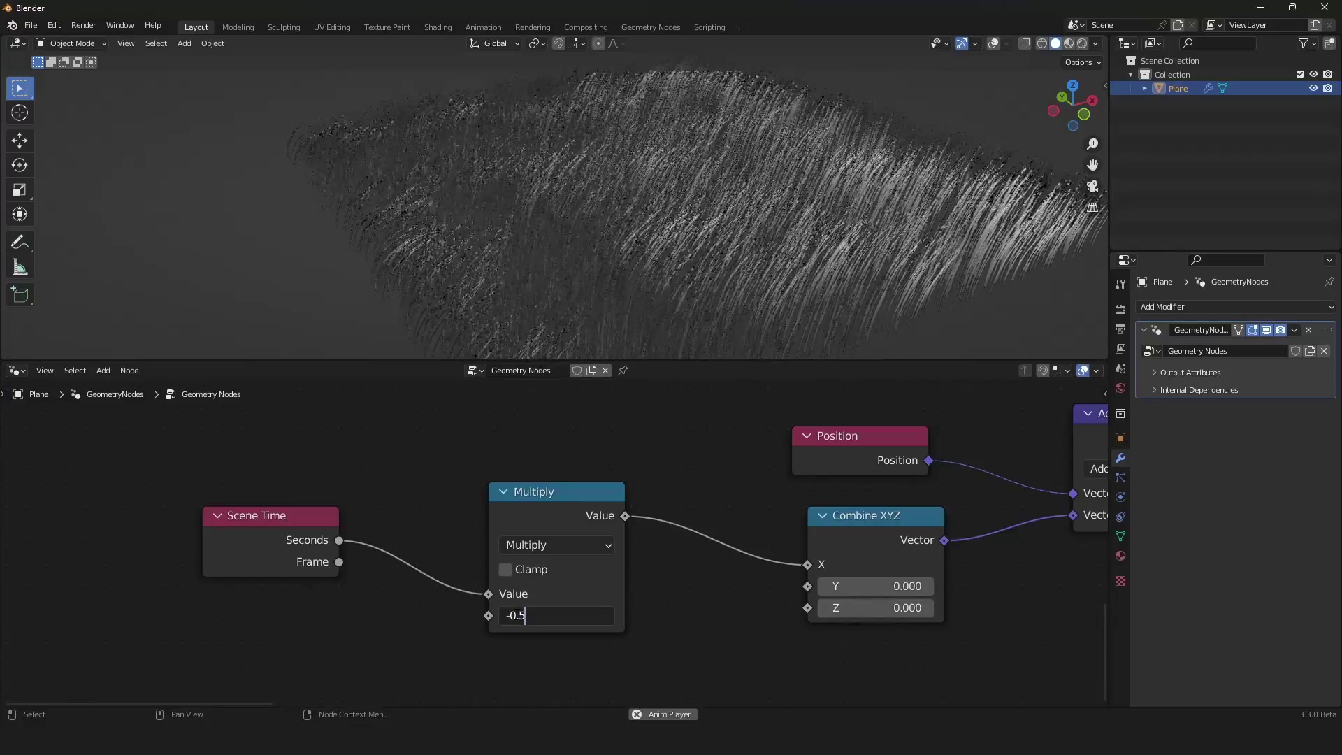
pyautogui.press('Return')
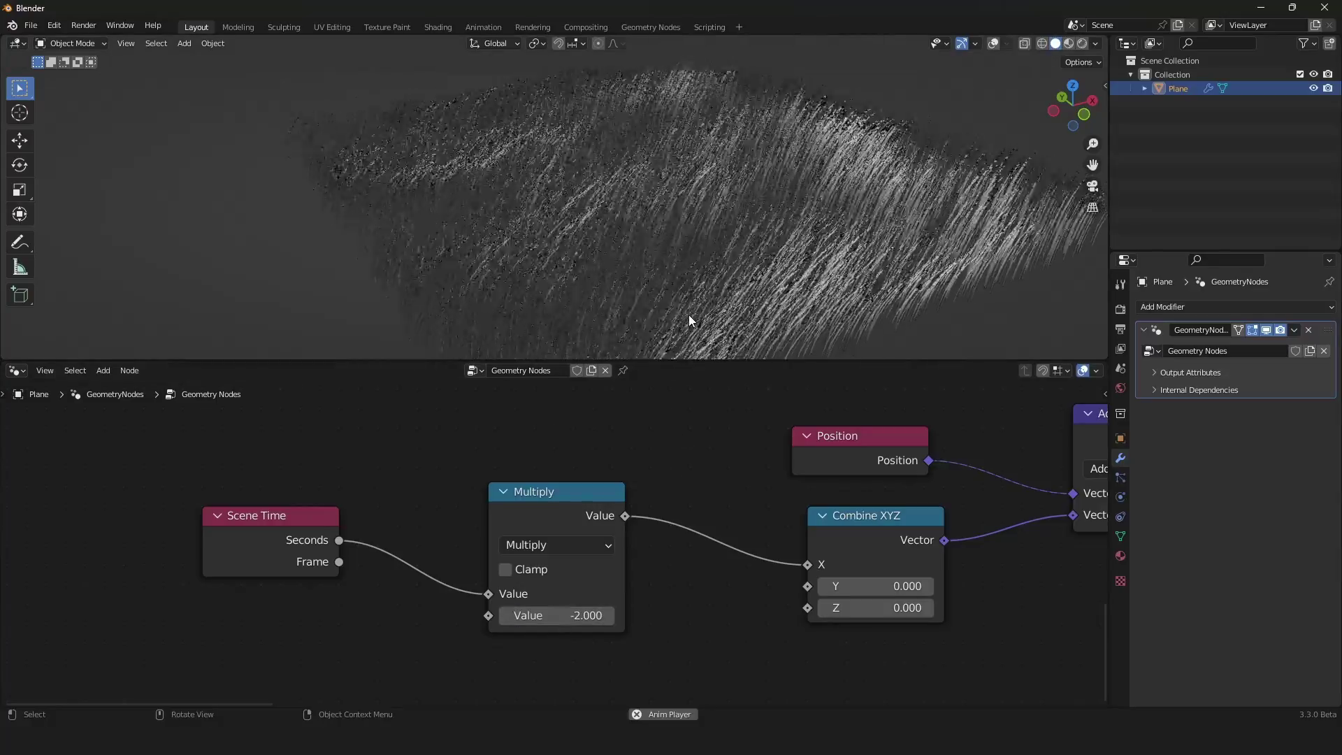
# Lengthen the grass blades by setting the Curve Line's End Z to 0.12 m
pyautogui.scroll(-6, 688, 461)
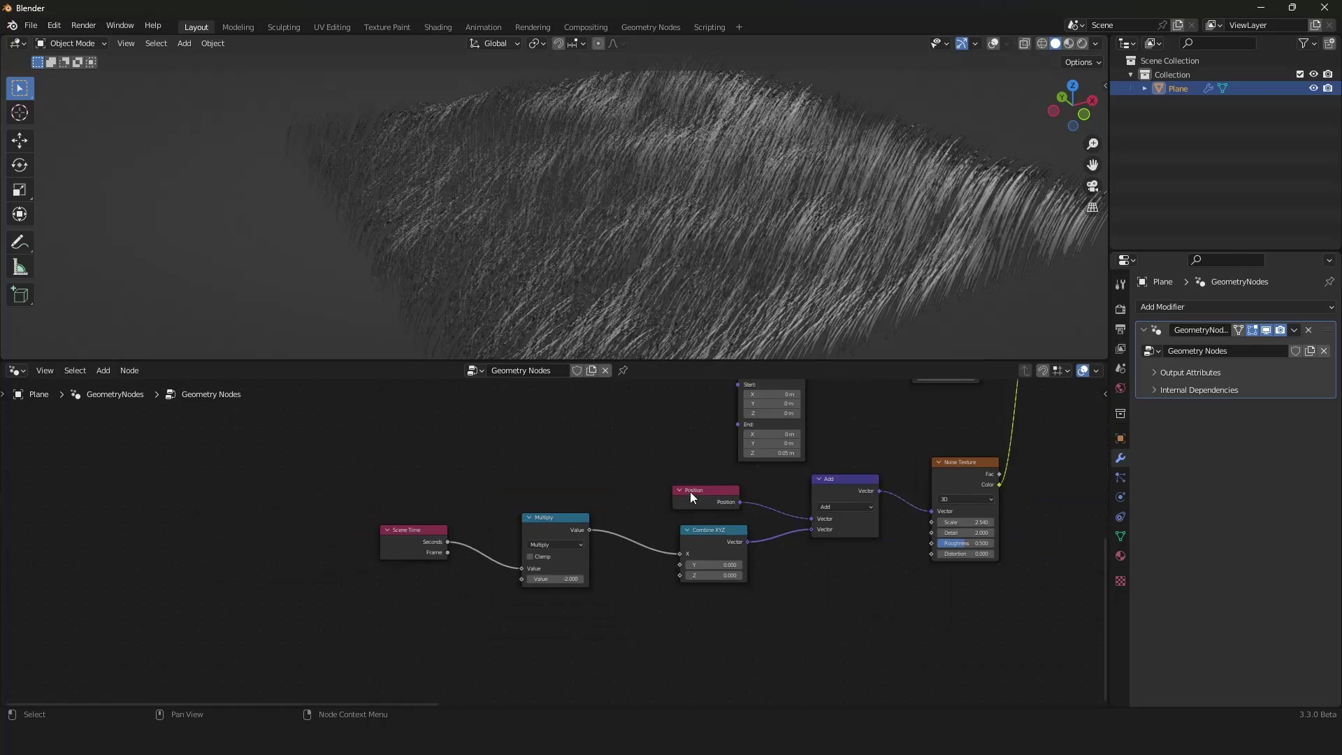
pyautogui.moveTo(756, 488); pyautogui.dragTo(455, 589, button='middle')
pyautogui.scroll(-7, 456, 588)
pyautogui.moveTo(621, 593); pyautogui.dragTo(508, 594, button='middle')
pyautogui.scroll(6, 508, 594)
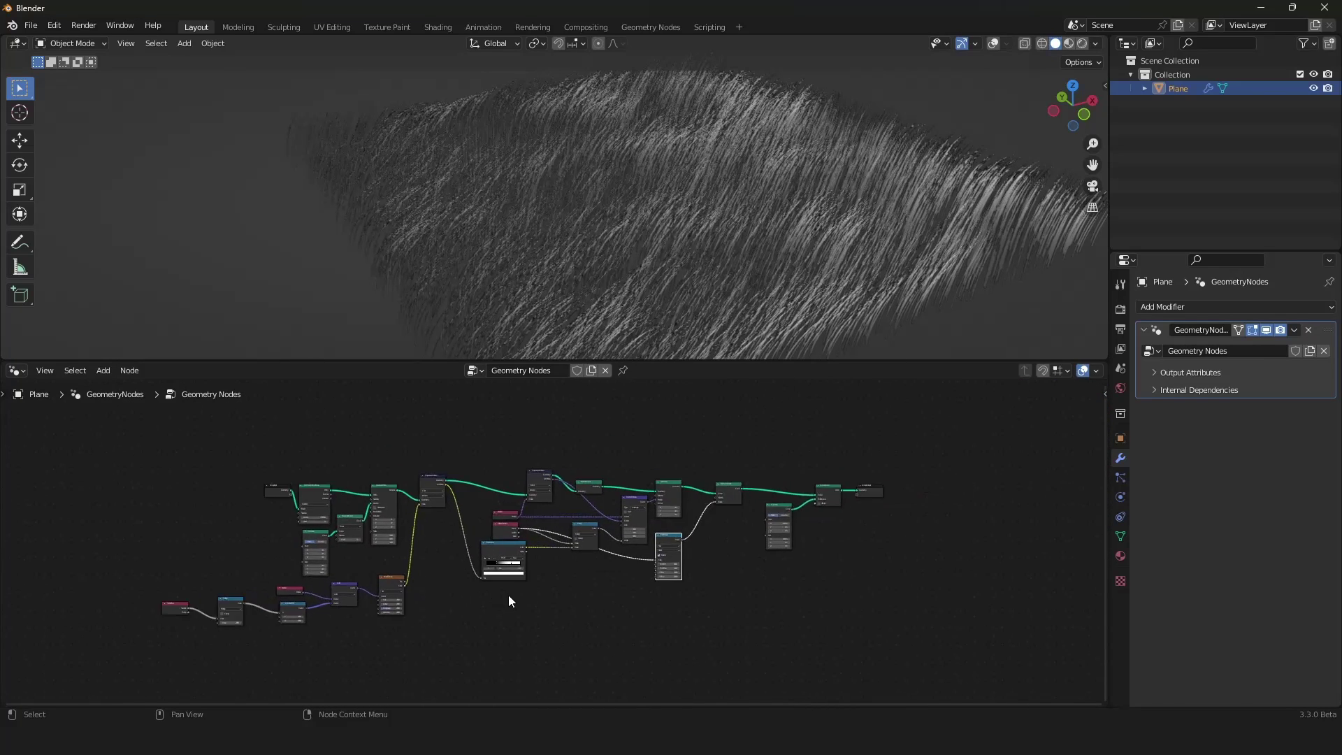
pyautogui.scroll(1, 601, 591)
pyautogui.moveTo(639, 574); pyautogui.dragTo(515, 601, button='middle')
pyautogui.scroll(-4, 538, 531)
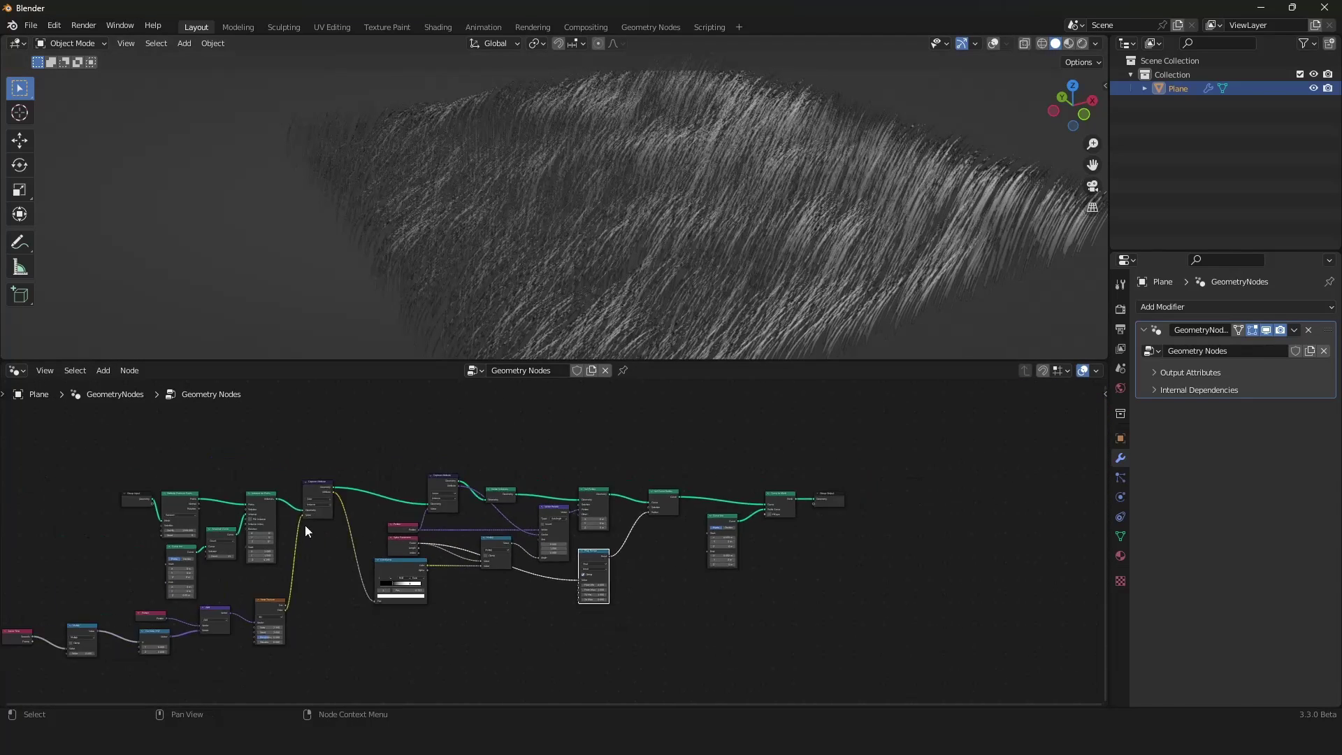
pyautogui.moveTo(280, 532); pyautogui.dragTo(670, 516, button='middle')
pyautogui.scroll(6, 669, 515)
pyautogui.scroll(2, 669, 515)
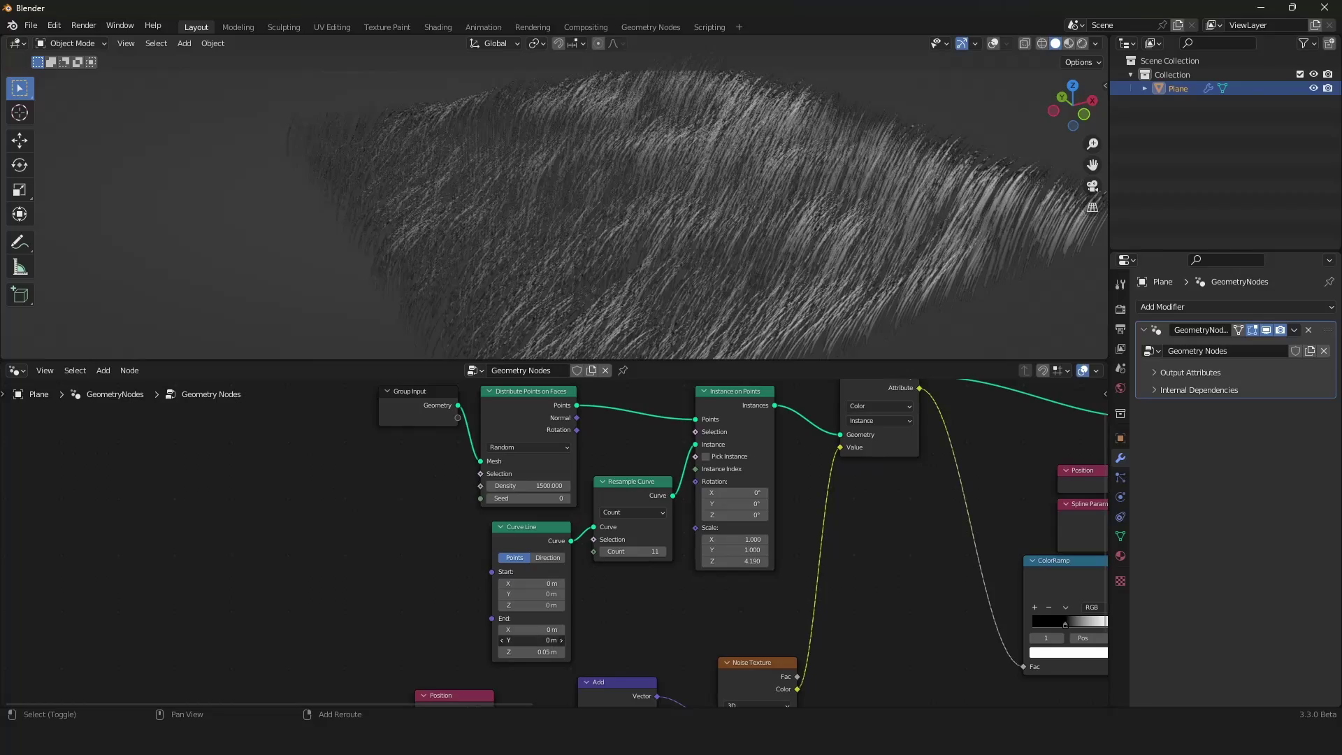
pyautogui.moveTo(543, 647)
pyautogui.mouseDown()
pyautogui.moveTo(622, 647)
pyautogui.moveTo(552, 647)
pyautogui.mouseUp()
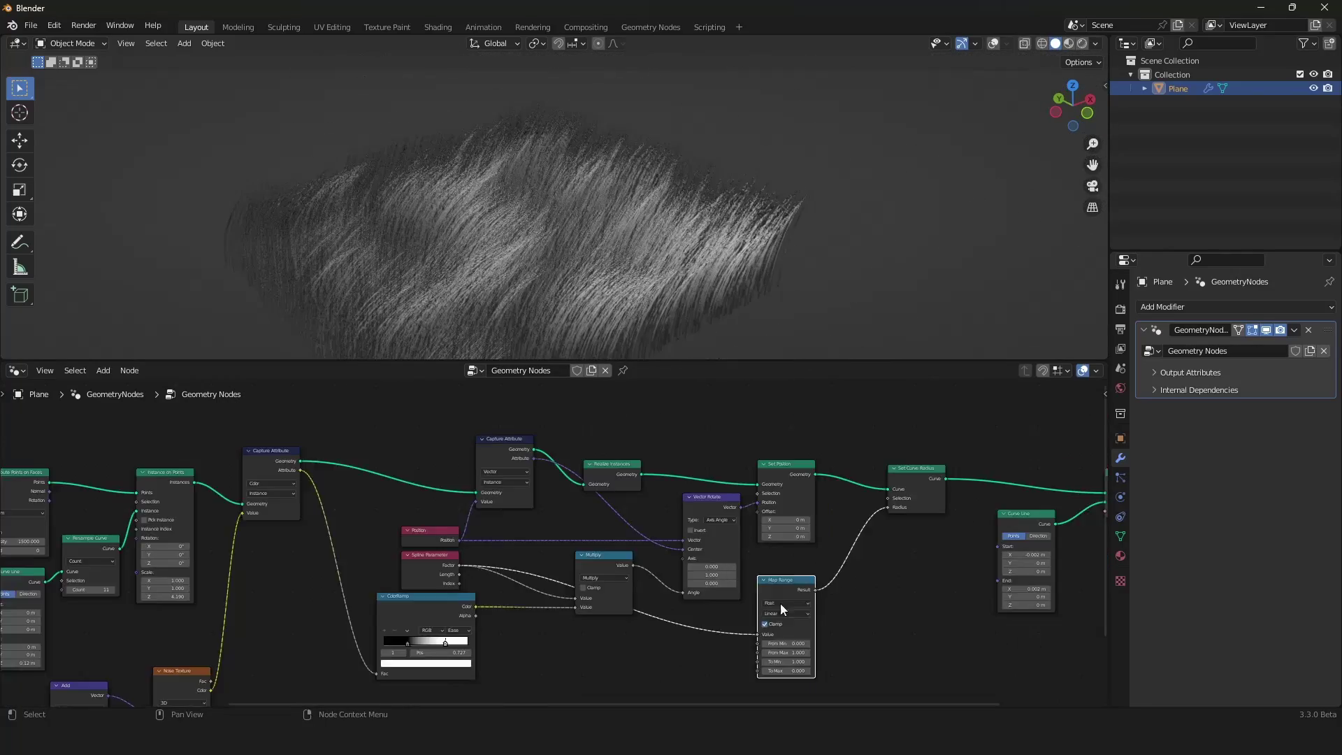
# Move the profile Curve Line and Curve to Mesh nodes closer to the Set Curve Radius node
pyautogui.scroll(-3, 779, 602)
pyautogui.moveTo(886, 612); pyautogui.dragTo(663, 604, button='middle')
pyautogui.scroll(2, 753, 532)
pyautogui.moveTo(755, 532); pyautogui.dragTo(633, 541)
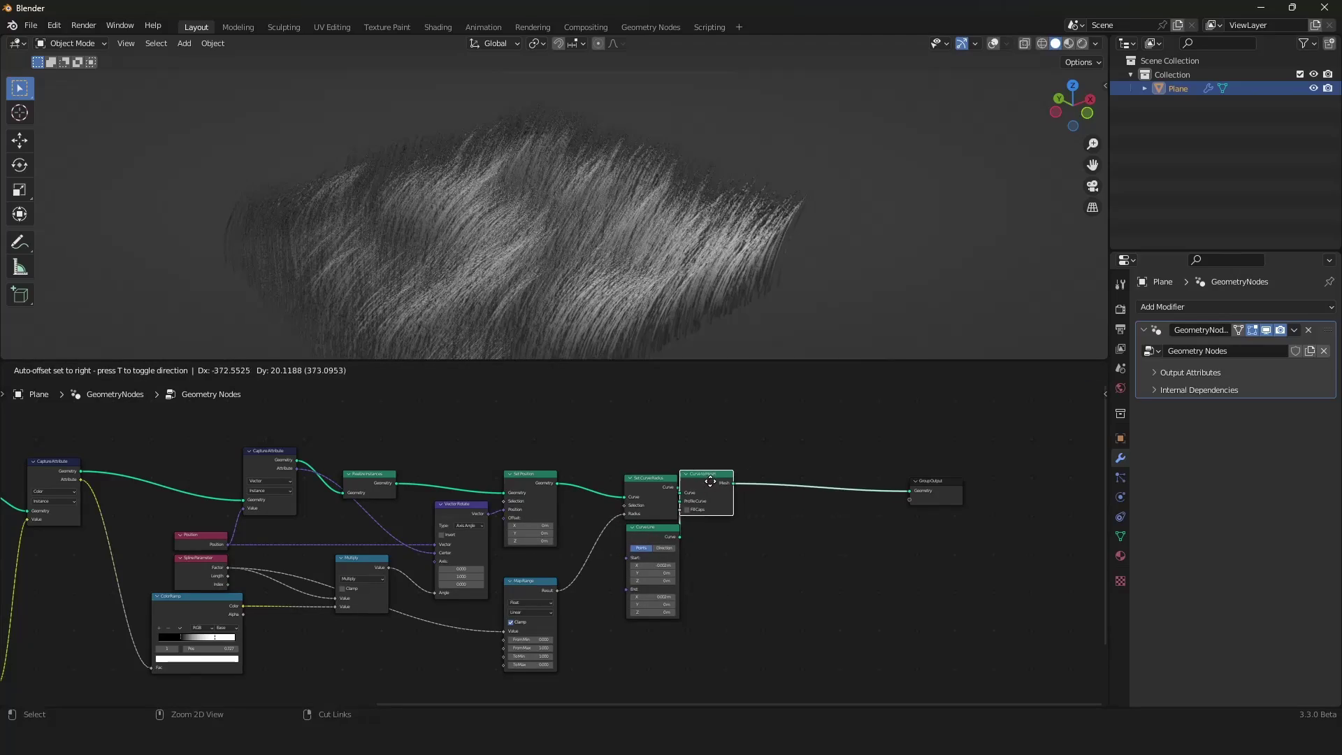
# Examine the grass field from several angles and distances, and review the complete node tree
pyautogui.moveTo(639, 271); pyautogui.dragTo(470, 188, button='middle')
pyautogui.scroll(4, 668, 271)
pyautogui.moveTo(776, 200)
pyautogui.mouseDown(button='middle')
pyautogui.moveTo(717, 202)
pyautogui.moveTo(754, 210)
pyautogui.moveTo(757, 186)
pyautogui.mouseUp(button='middle')
pyautogui.moveTo(752, 114); pyautogui.dragTo(720, 220, button='middle')
pyautogui.scroll(-3, 719, 220)
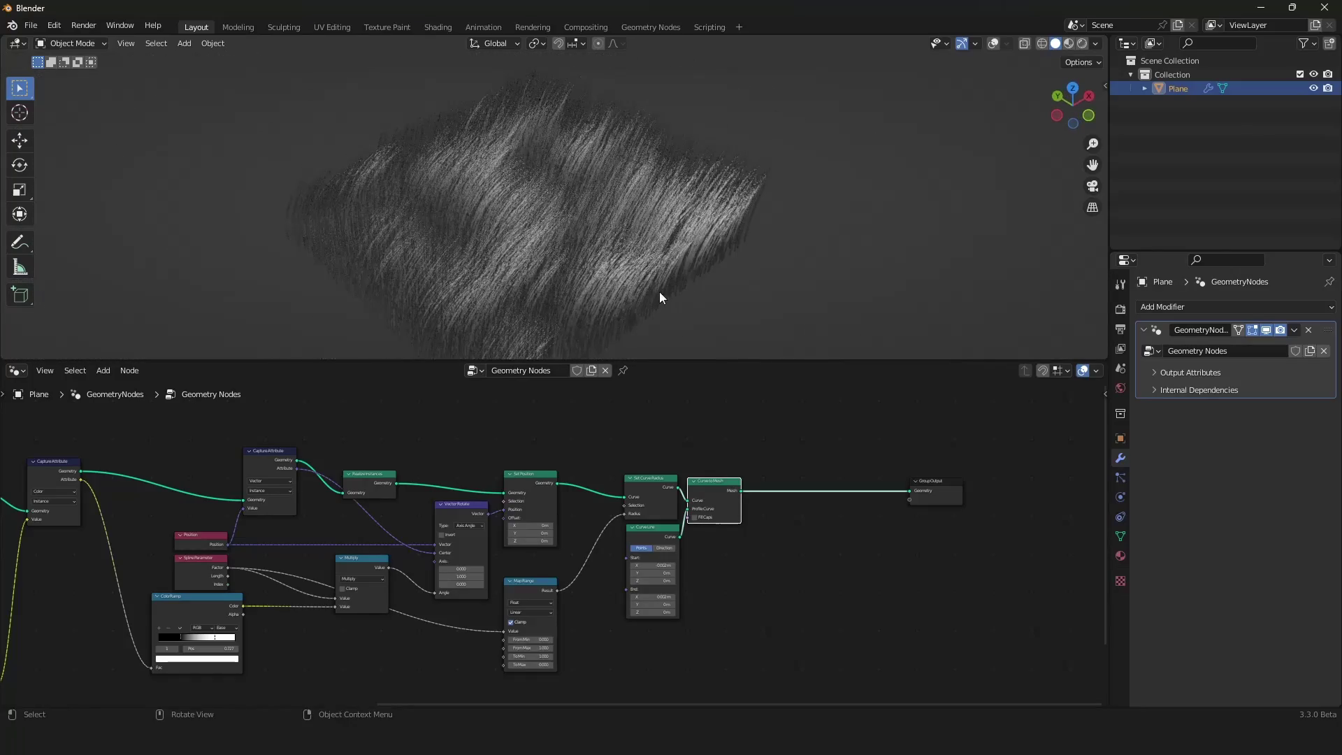
pyautogui.moveTo(660, 292)
pyautogui.mouseDown(button='middle')
pyautogui.moveTo(742, 293)
pyautogui.moveTo(668, 290)
pyautogui.mouseUp(button='middle')
pyautogui.scroll(2, 675, 223)
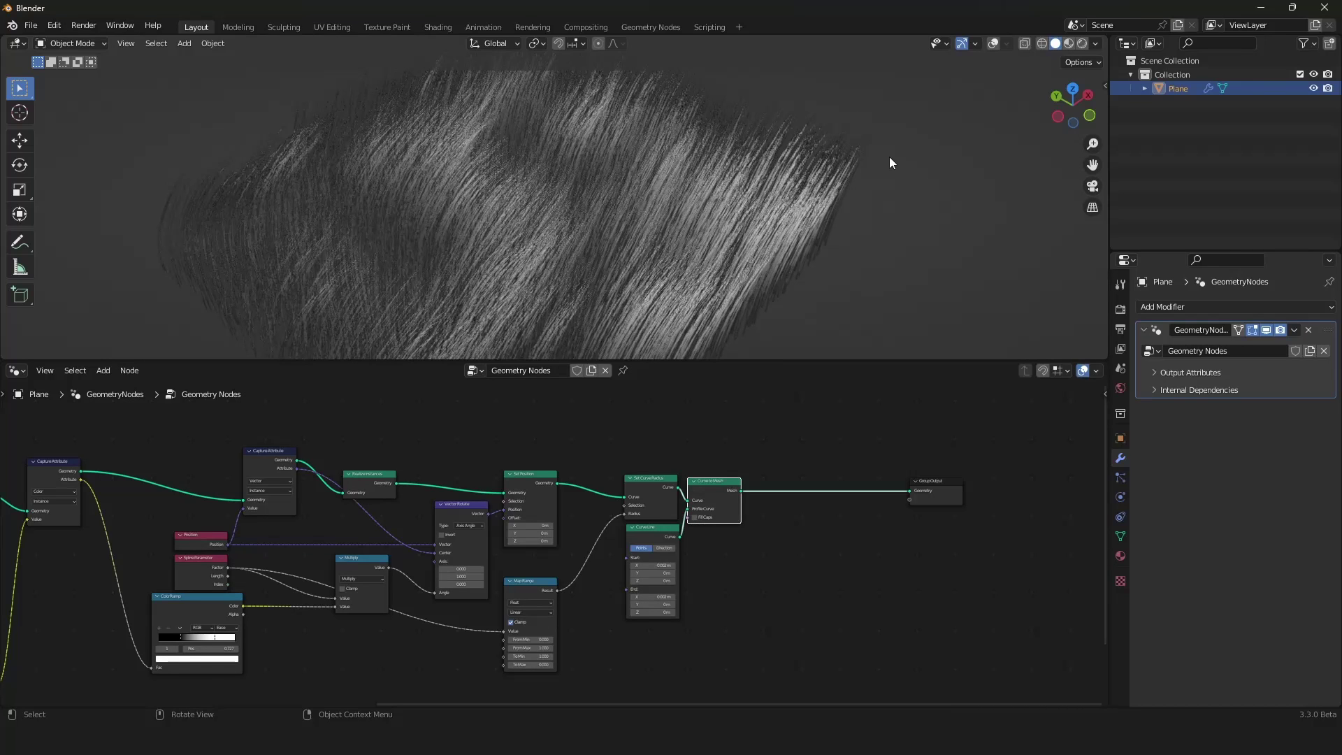
pyautogui.scroll(-2, 803, 180)
pyautogui.moveTo(803, 181); pyautogui.dragTo(798, 158, button='middle')
pyautogui.scroll(1, 795, 190)
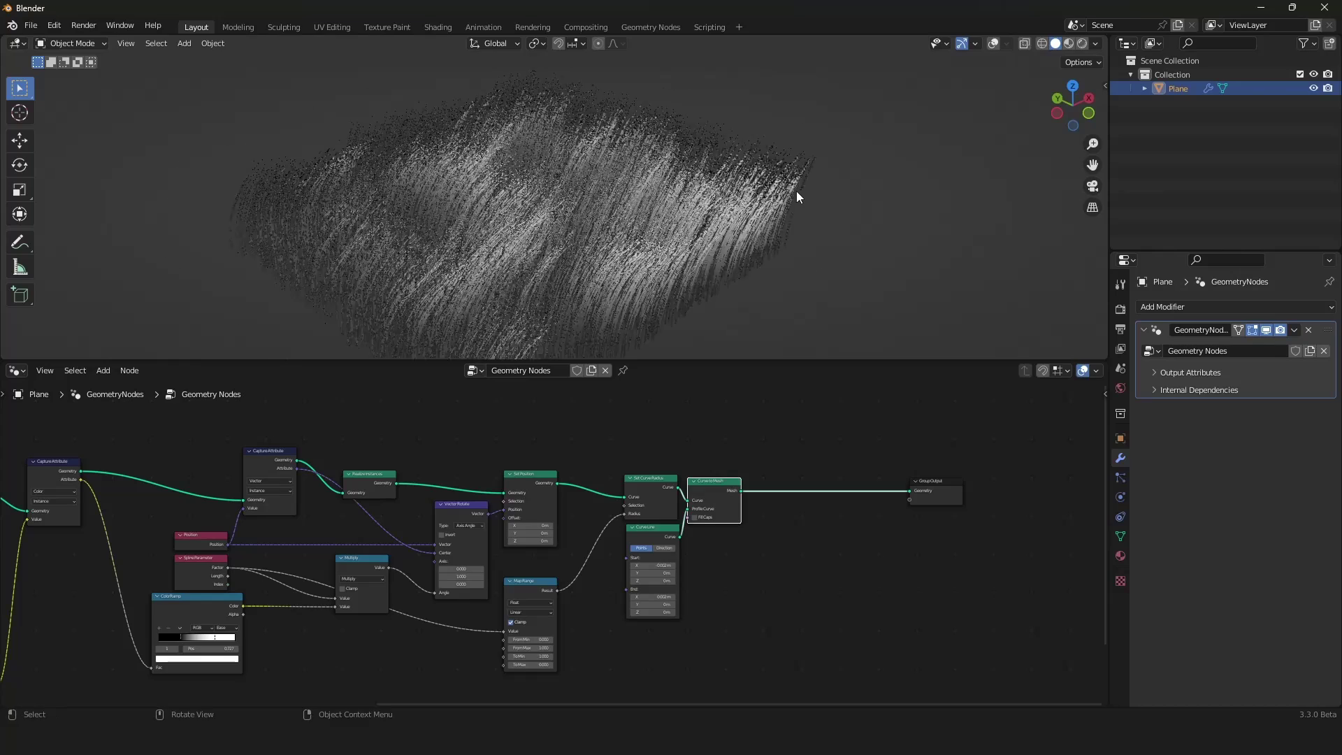
pyautogui.scroll(4, 798, 197)
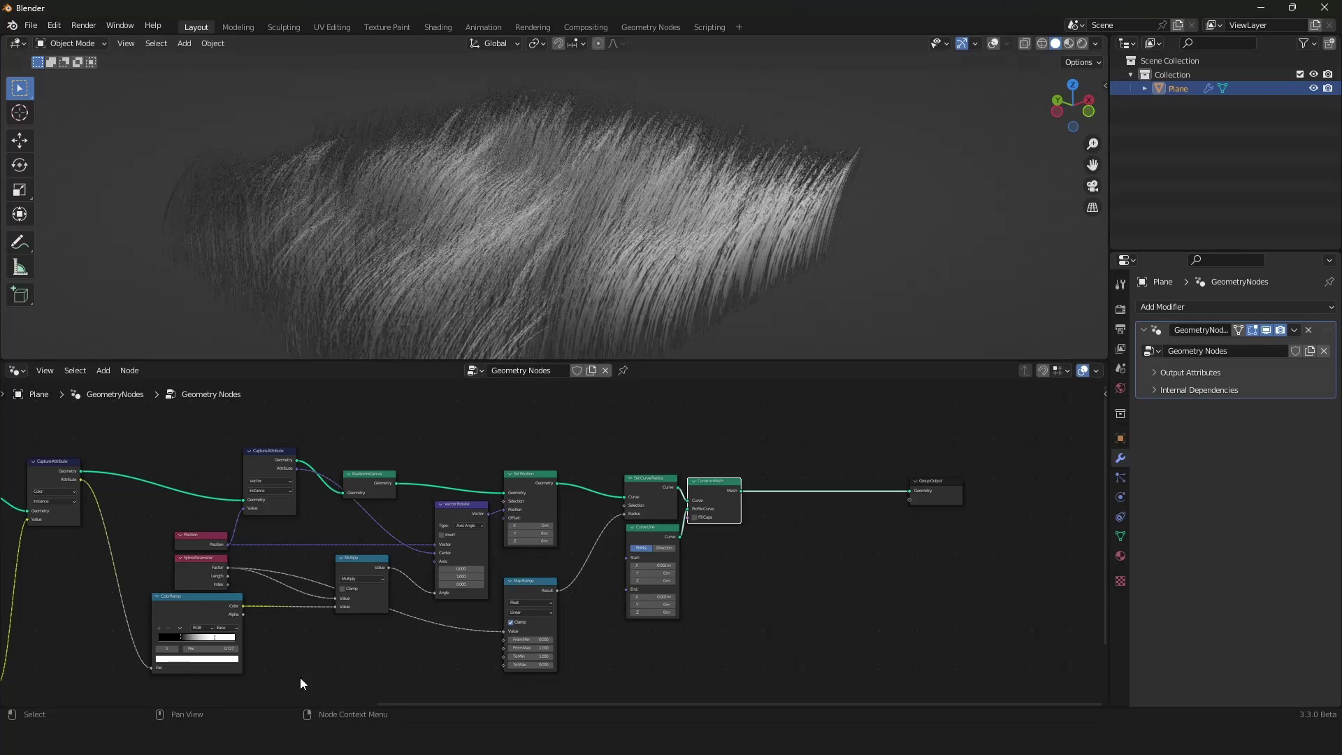
pyautogui.scroll(-5, 539, 480)
pyautogui.moveTo(539, 480); pyautogui.dragTo(750, 457, button='middle')
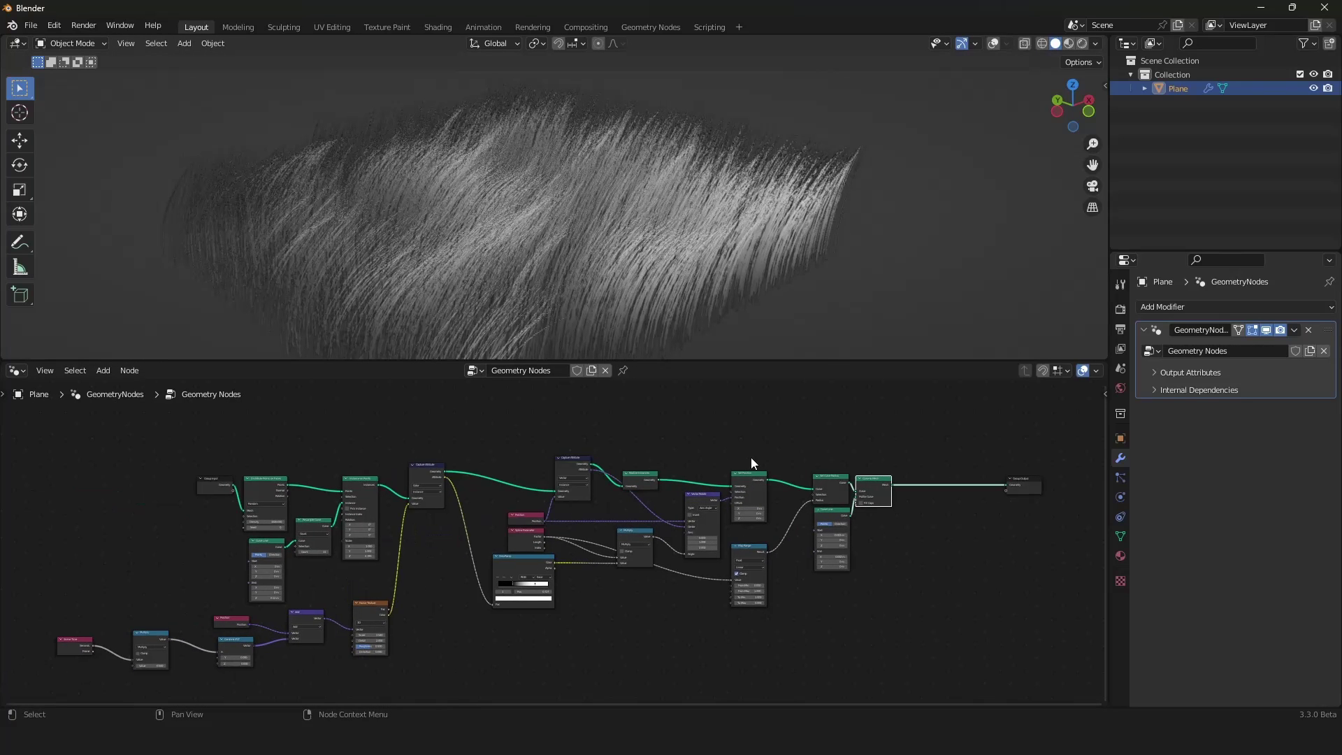
pyautogui.scroll(2, 751, 457)
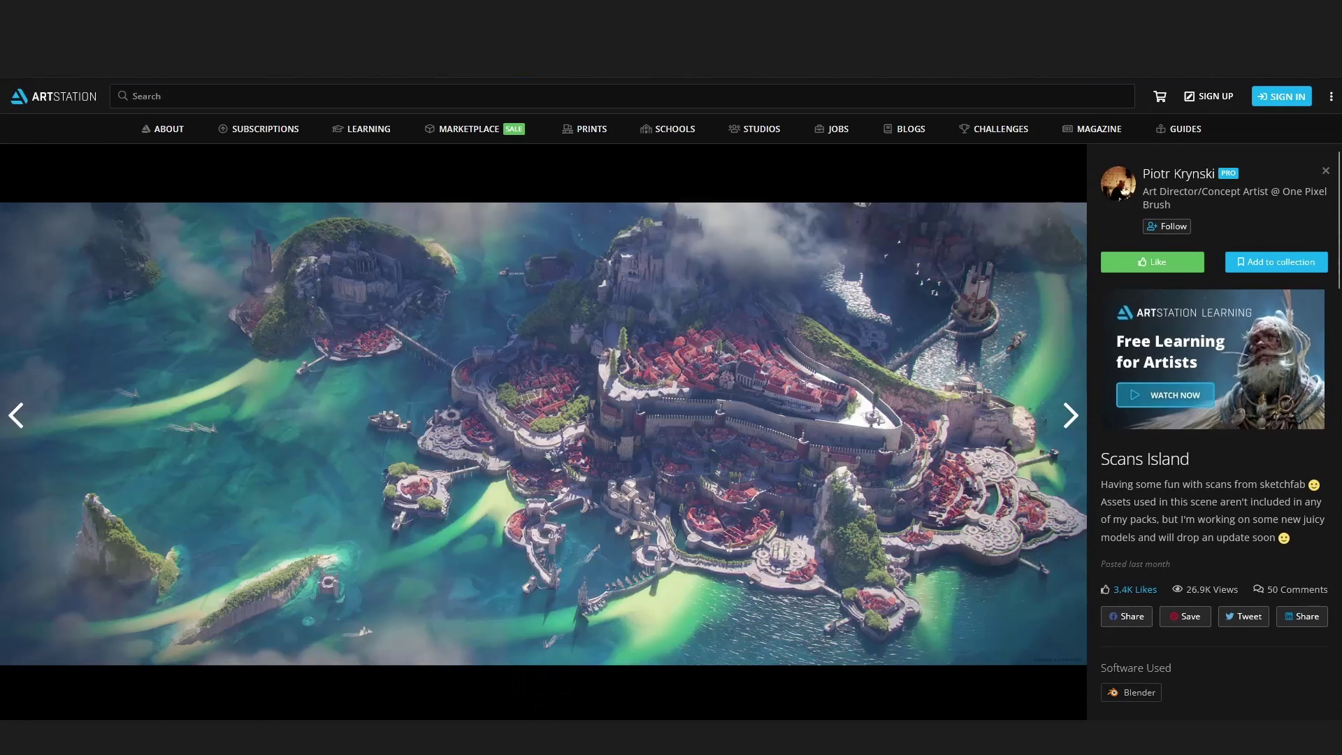
# Switch to Firefox and open the heypictures.gumroad.com page from a new tab
pyautogui.hotkey('ctrl', 't')
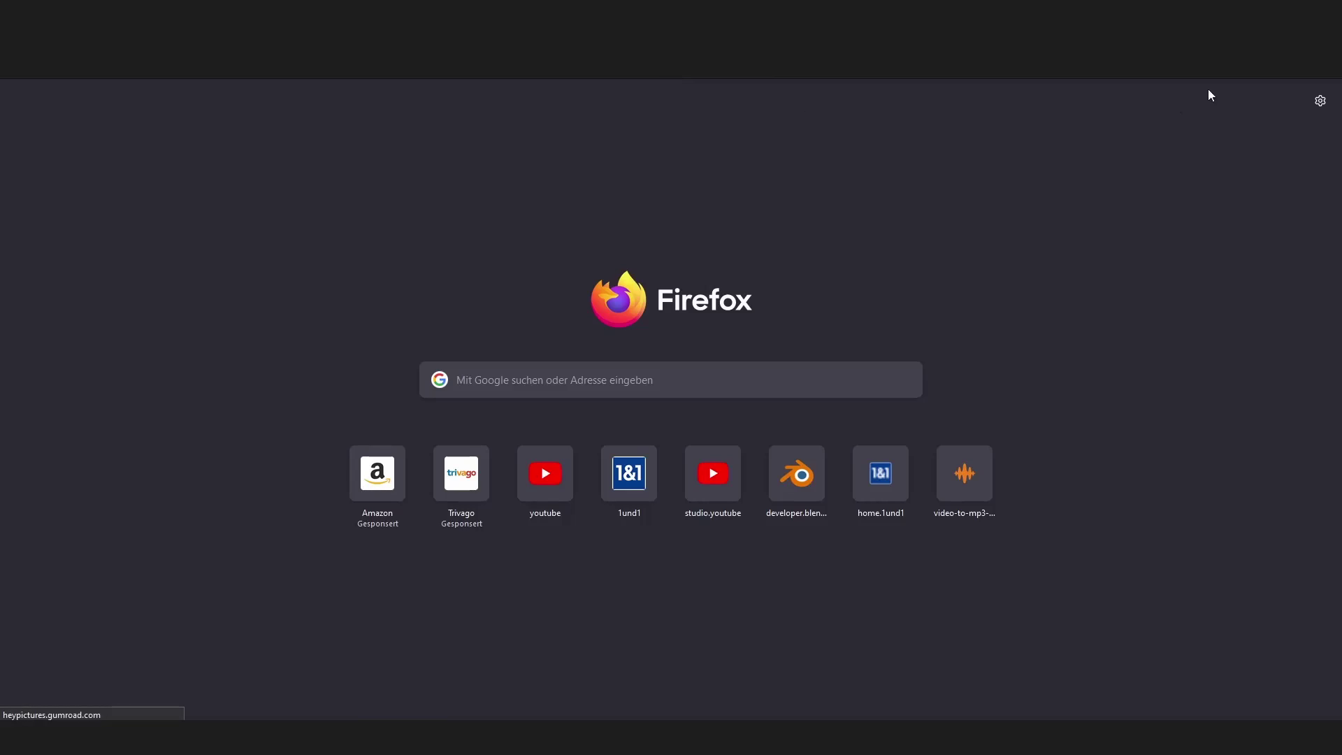
pyautogui.click(749, 70)
pyautogui.scroll(-2, 639, 277)
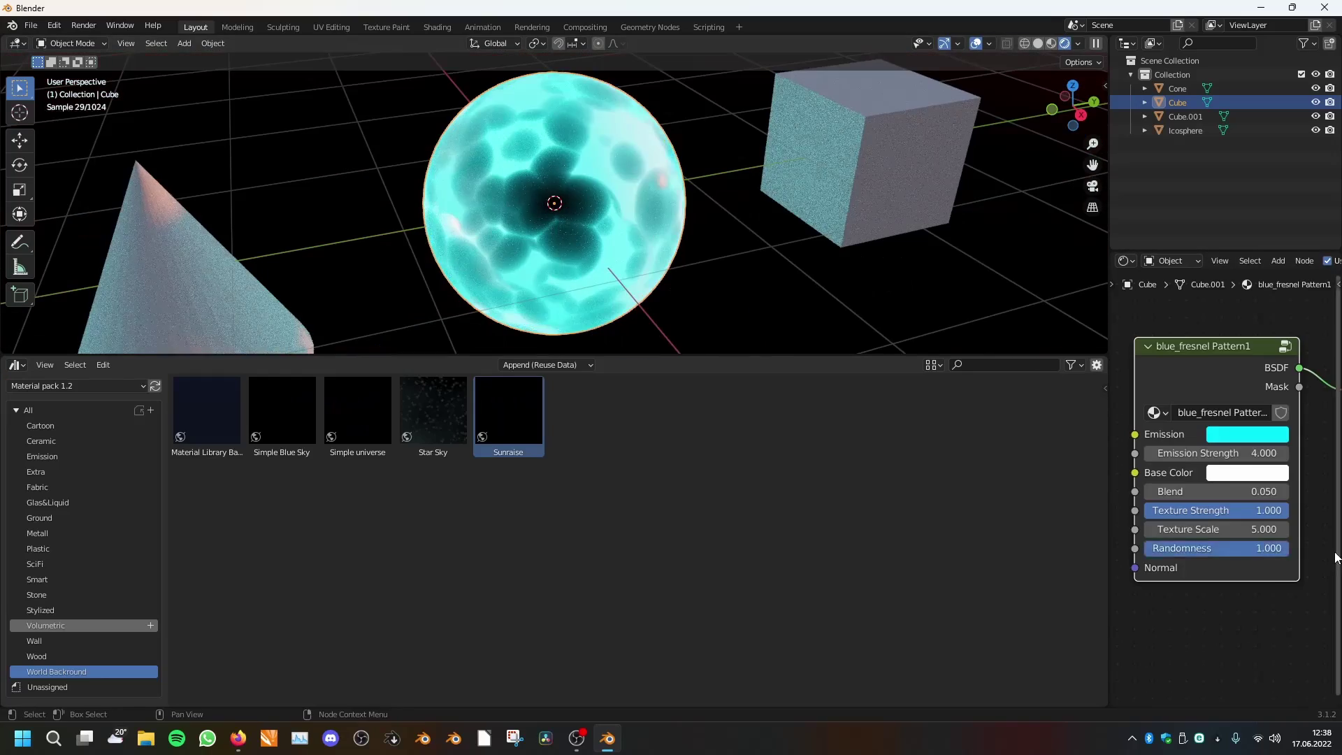
# In Blender, apply Emission materials from Material pack 1.2 to the scene objects, including purple and yellow fresnel patterns and a wireframe material
pyautogui.click(42, 456)
pyautogui.moveTo(1036, 410); pyautogui.dragTo(554, 202)
pyautogui.moveTo(583, 496); pyautogui.dragTo(554, 203)
pyautogui.moveTo(734, 576); pyautogui.dragTo(554, 240)
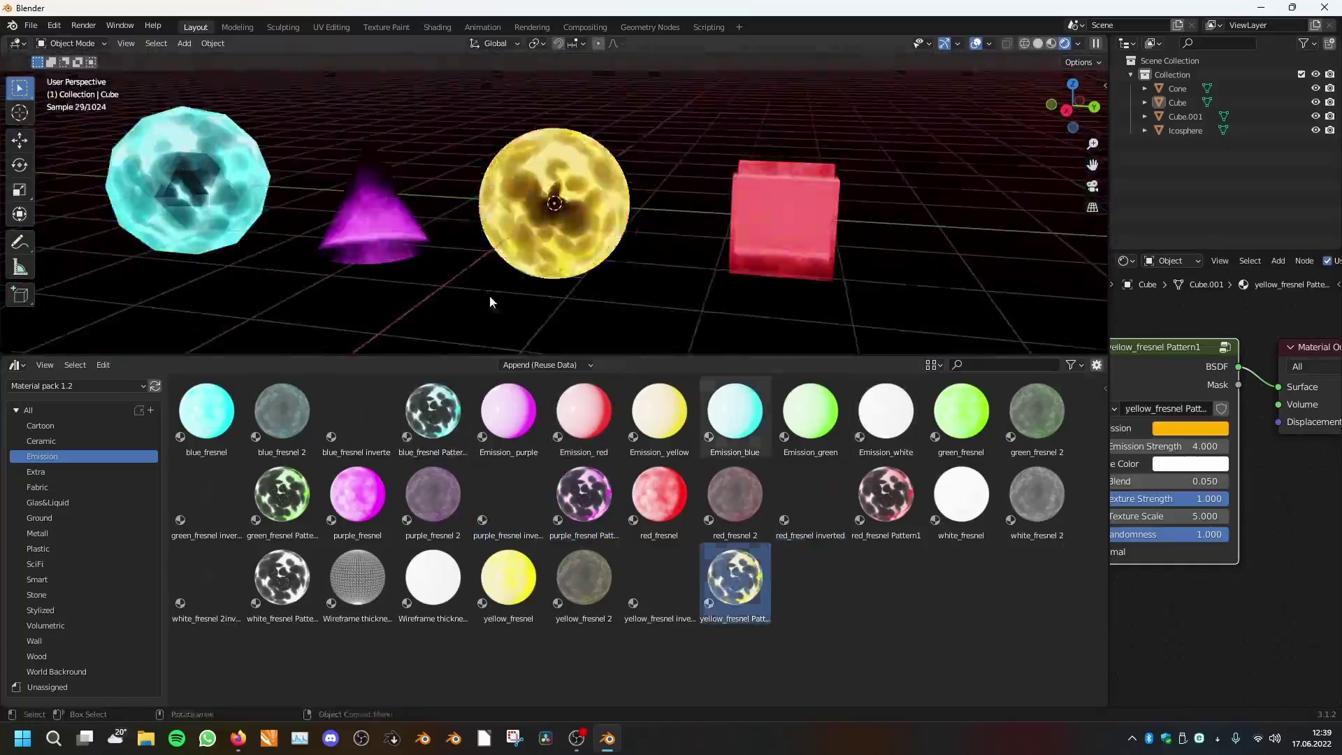
pyautogui.moveTo(433, 576); pyautogui.dragTo(454, 231)
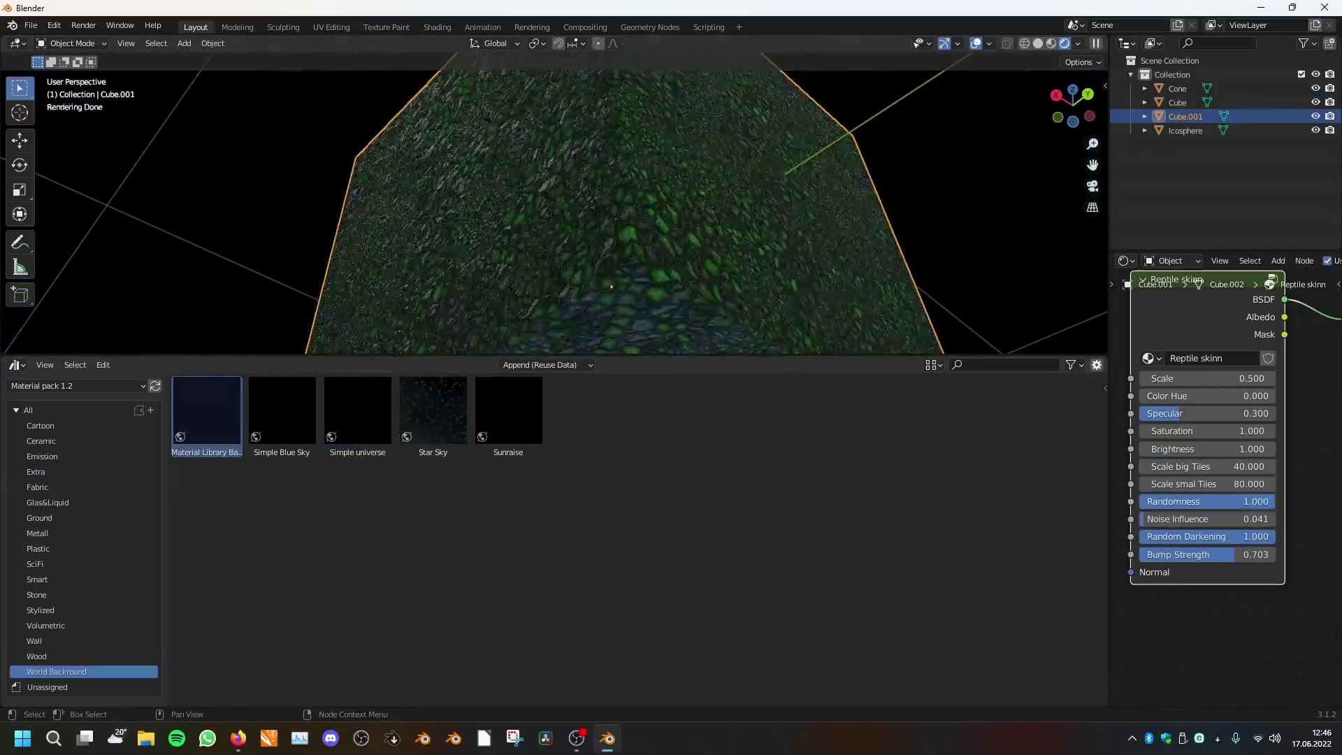
# Display the Fabric materials of the Material pack 1.2 asset library
pyautogui.click(39, 488)
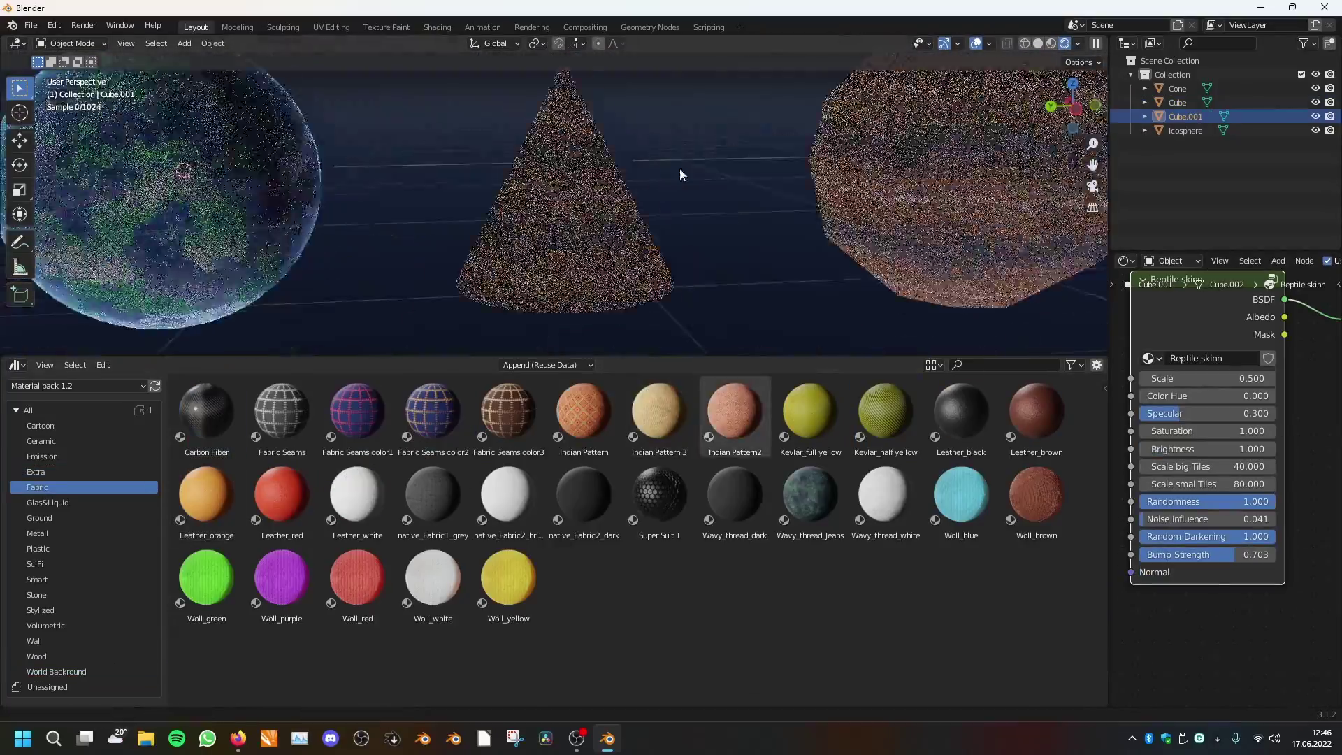